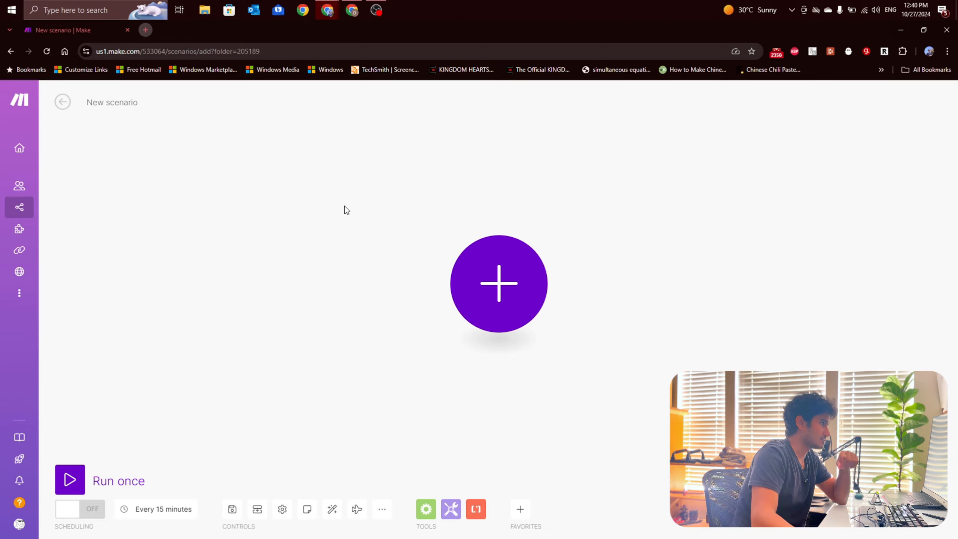
Step: Look over the Google Maps Extractor page, the Anymail finder search, the Leads folder in Drive and the Sample Leads sheet
{"action": "mouse_move", "coordinate": [330, 10]}
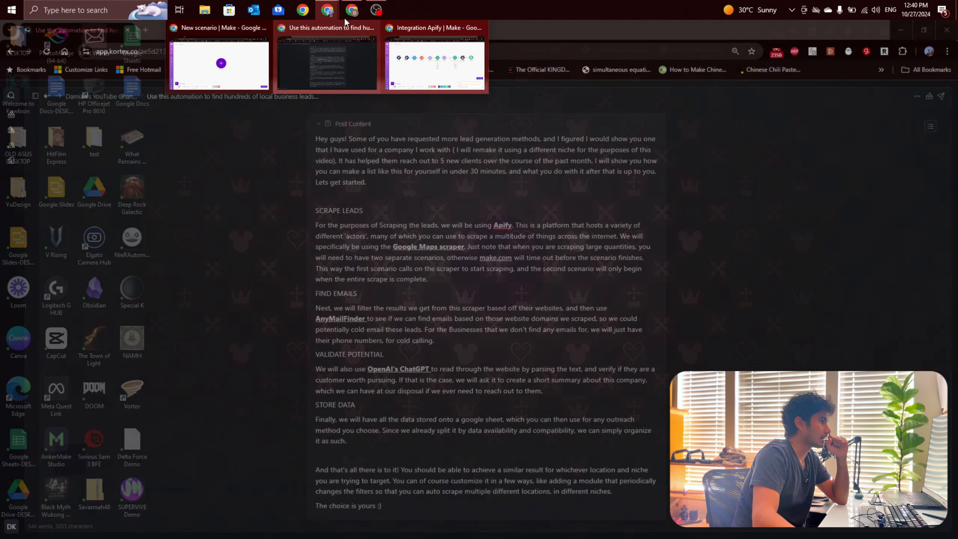
{"action": "left_click", "coordinate": [346, 14]}
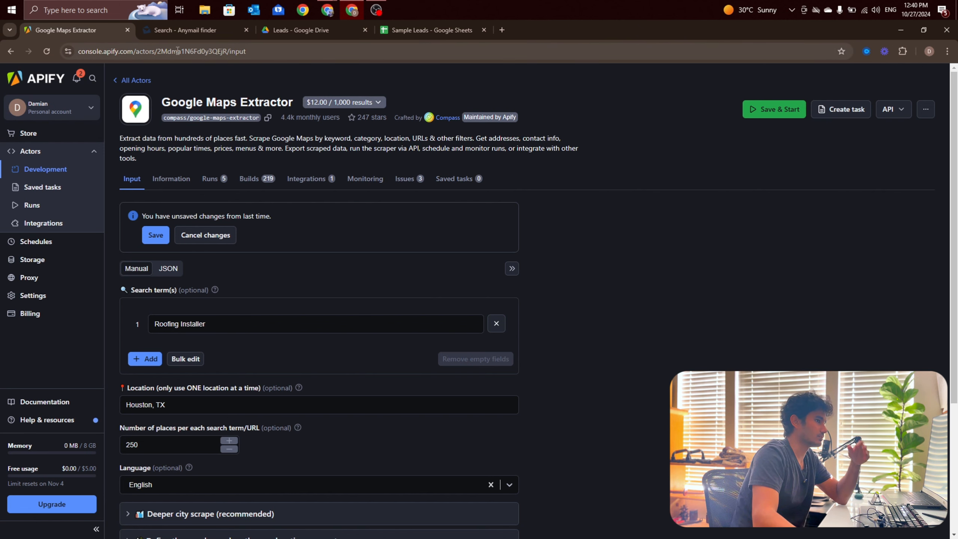
{"action": "left_click", "coordinate": [199, 30]}
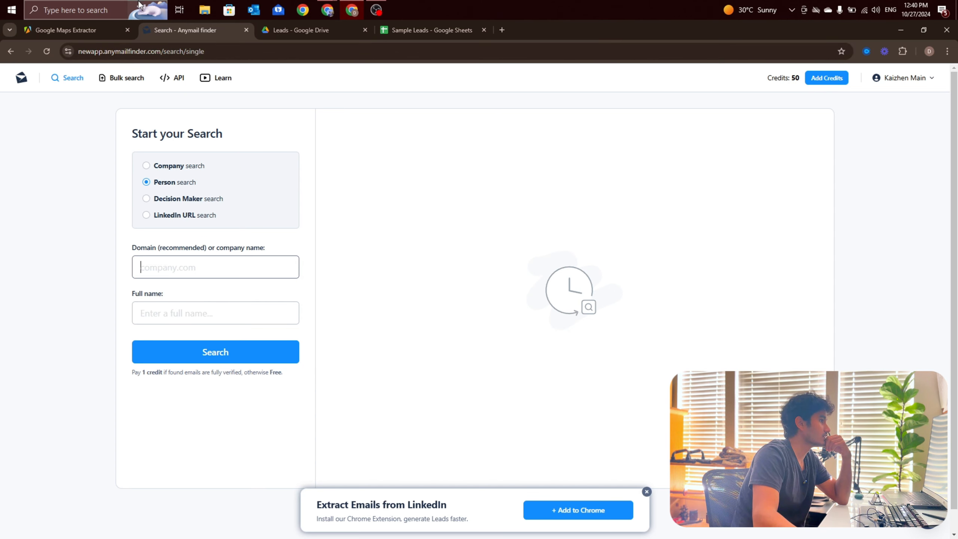
{"action": "left_click", "coordinate": [313, 30]}
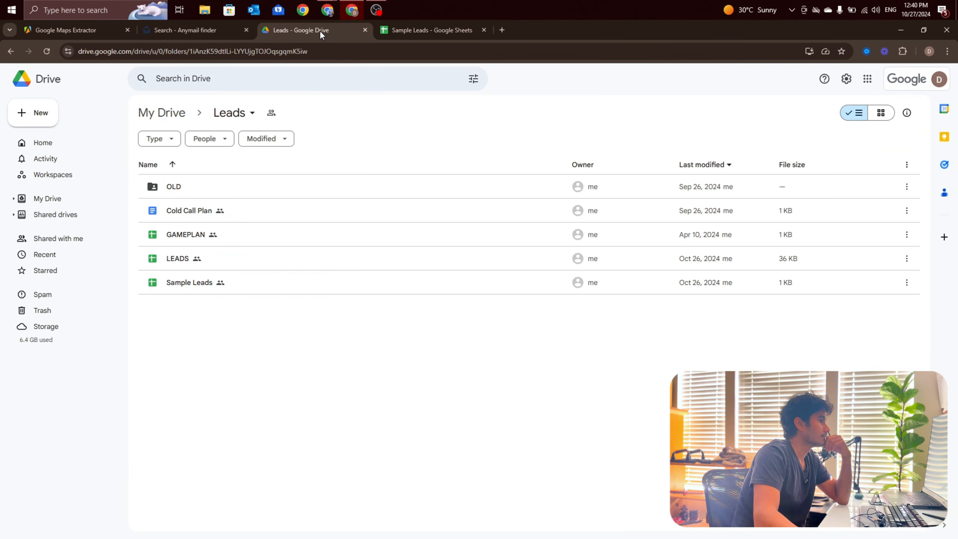
{"action": "left_click", "coordinate": [385, 30]}
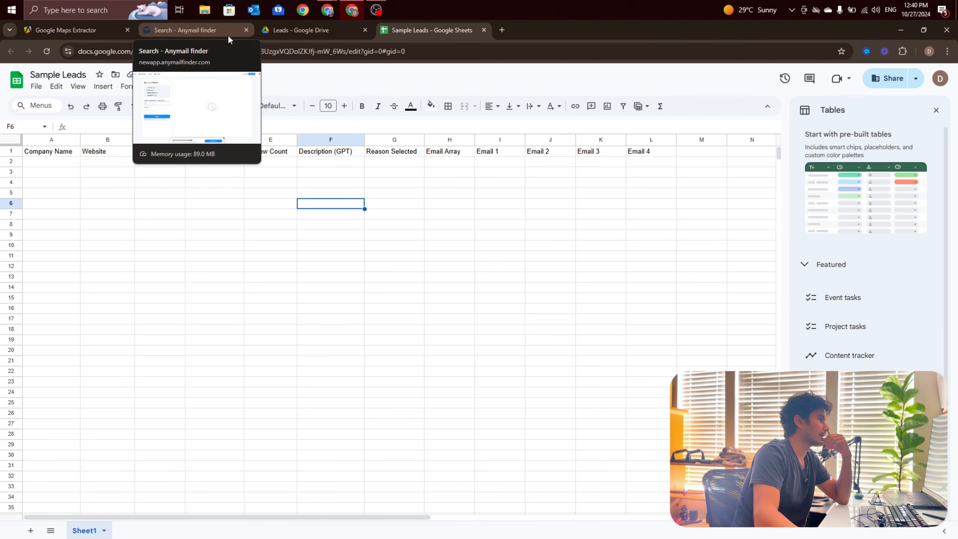
{"action": "left_click", "coordinate": [97, 30]}
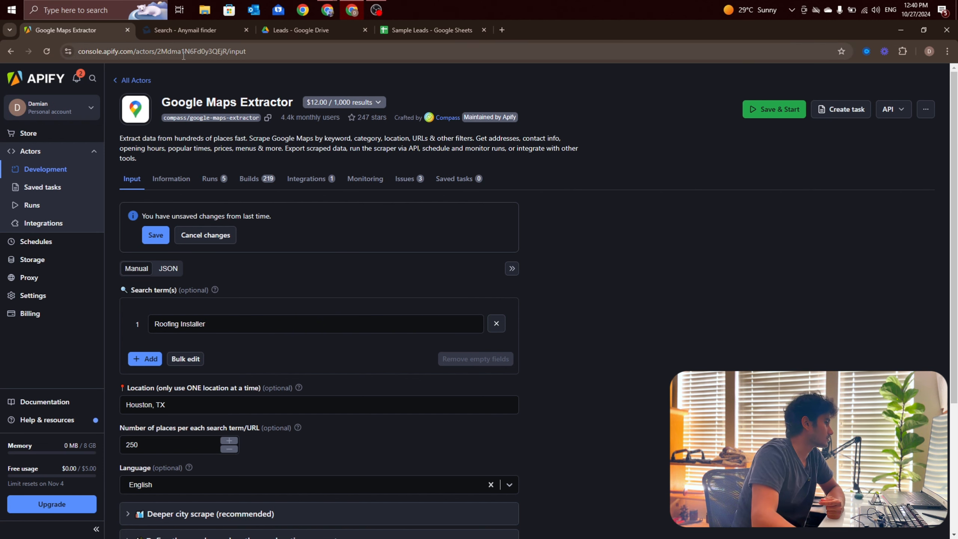
{"action": "left_click", "coordinate": [165, 28]}
{"action": "left_click", "coordinate": [84, 24]}
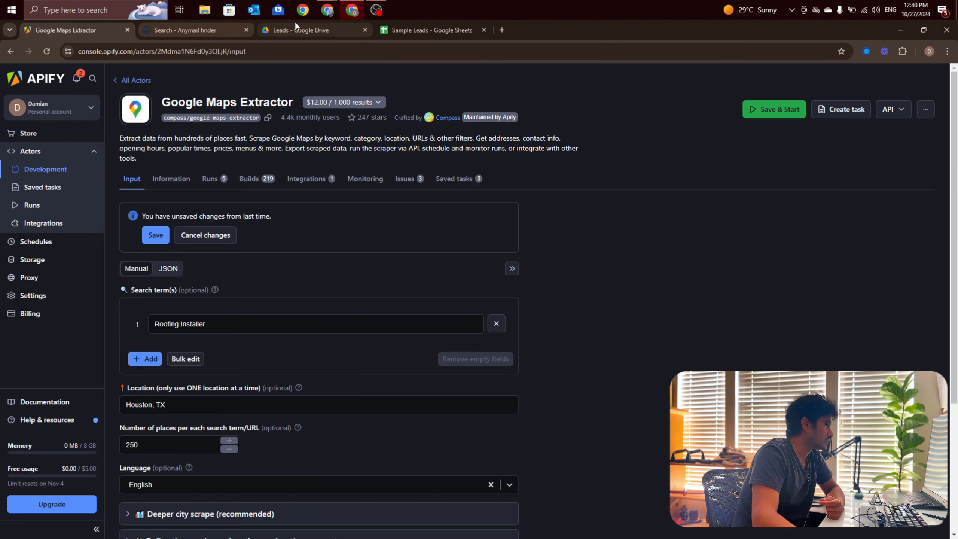
Step: Switch back to the new Make scenario and add an Apify Run an Actor module as its first module
{"action": "mouse_move", "coordinate": [347, 15]}
{"action": "left_click", "coordinate": [333, 45]}
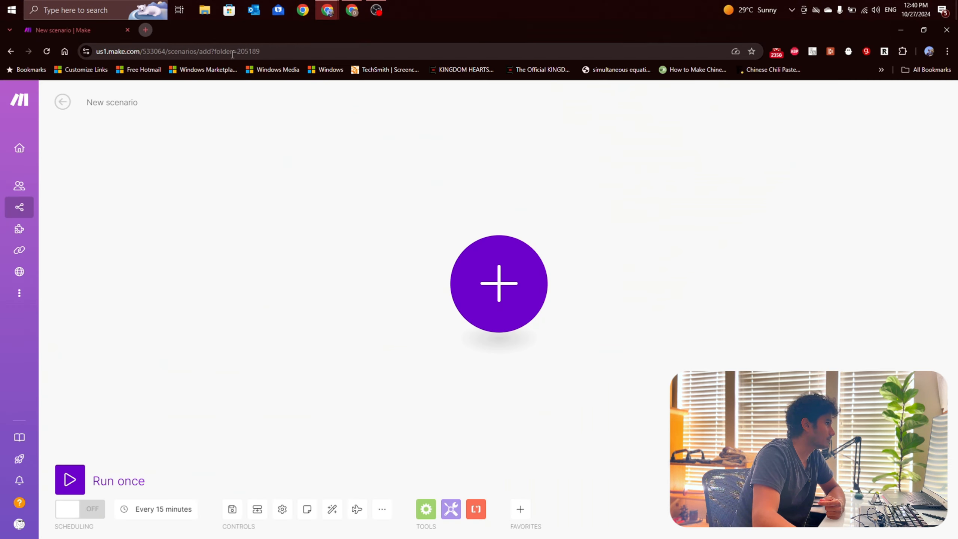
{"action": "left_click", "coordinate": [494, 275]}
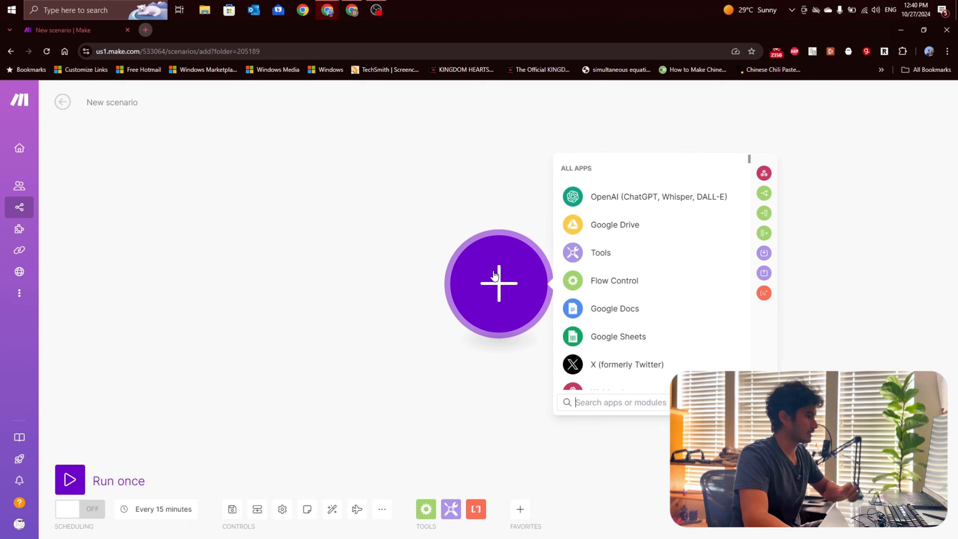
{"action": "type", "text": "api"}
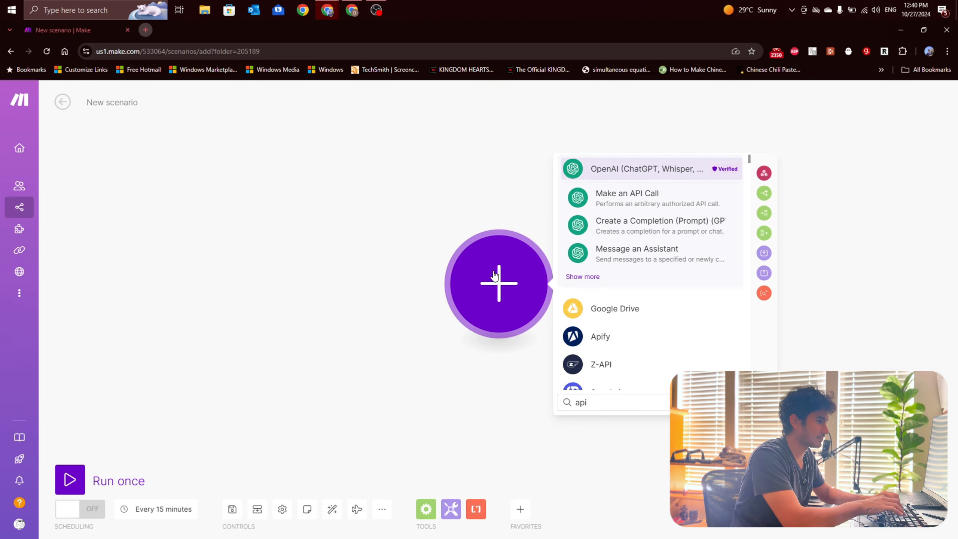
{"action": "left_click", "coordinate": [585, 343]}
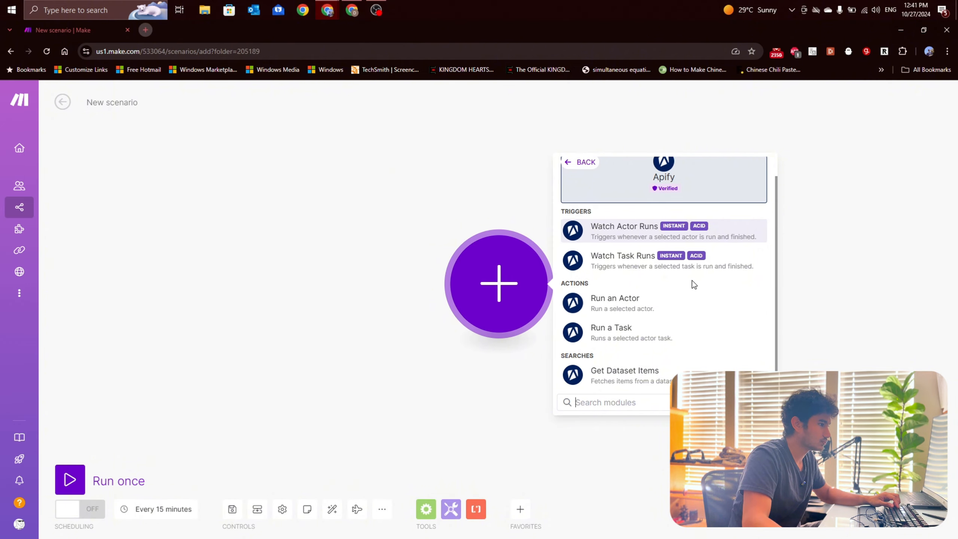
{"action": "left_click", "coordinate": [683, 309]}
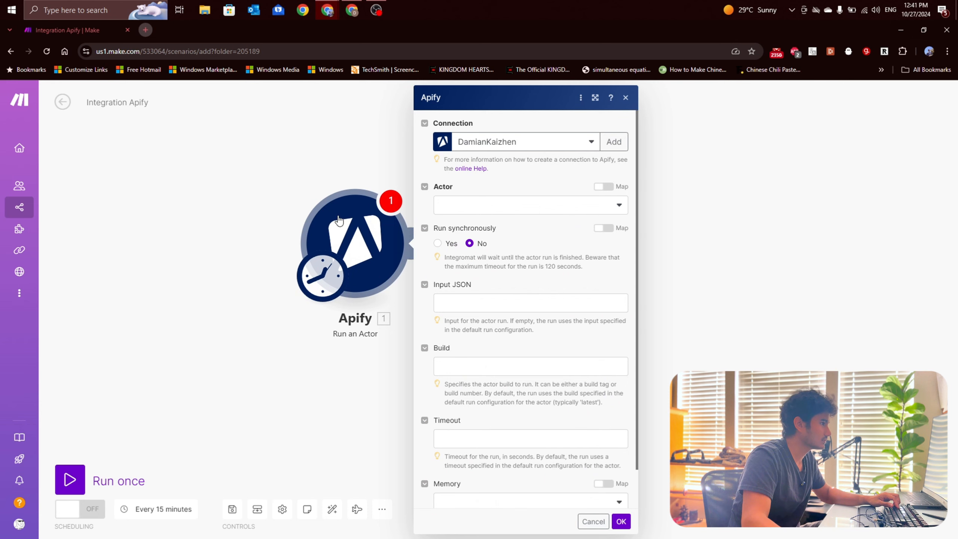
{"action": "left_click", "coordinate": [255, 179]}
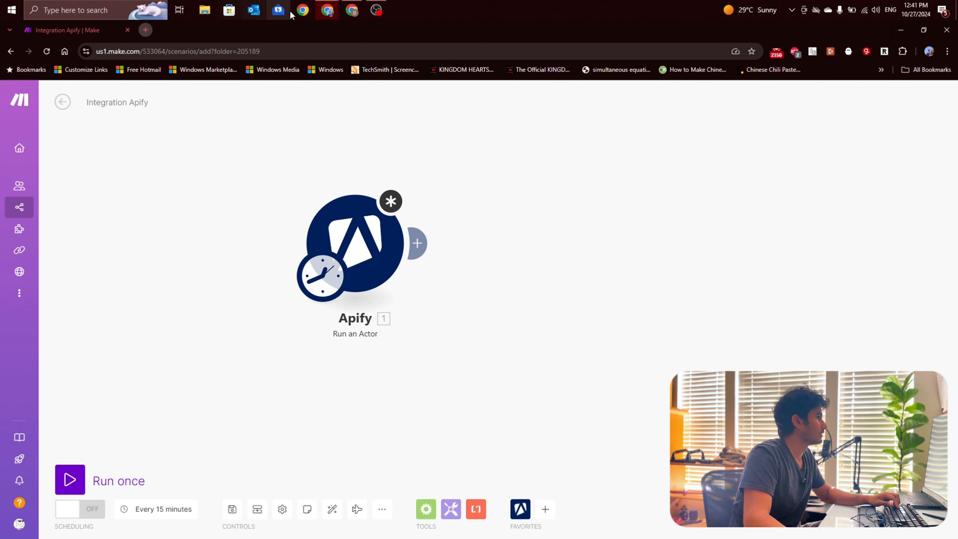
Step: Switch to Apify and browse the available actors in the Apify Store
{"action": "mouse_move", "coordinate": [348, 12]}
{"action": "left_click", "coordinate": [324, 56]}
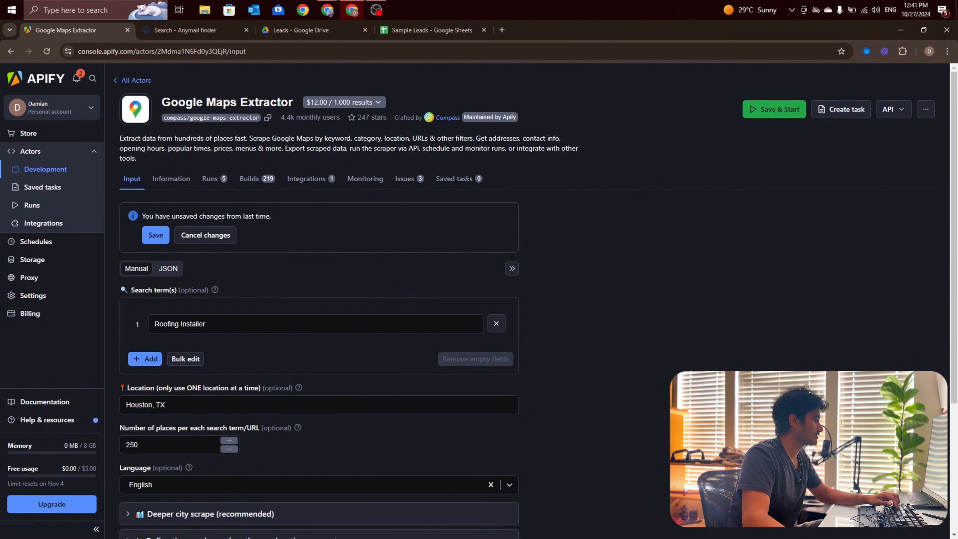
{"action": "left_click", "coordinate": [29, 133]}
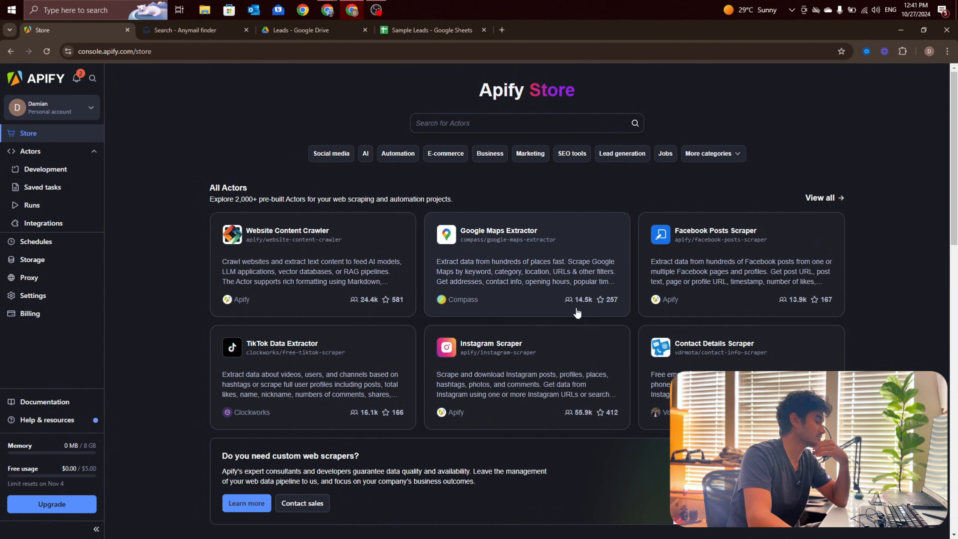
{"action": "scroll", "coordinate": [542, 302], "scroll_direction": "down", "scroll_amount": 2}
{"action": "scroll", "coordinate": [460, 298], "scroll_direction": "up", "scroll_amount": 2}
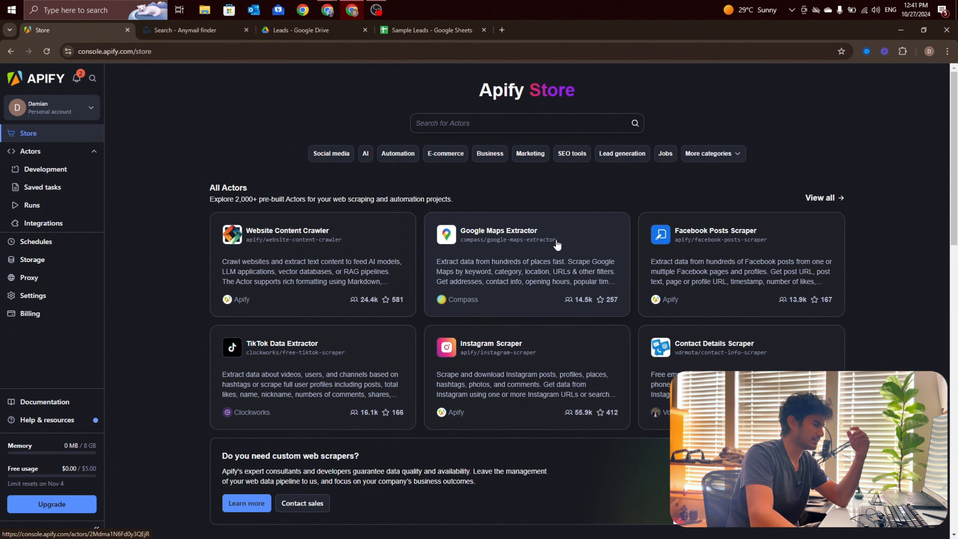
{"action": "scroll", "coordinate": [557, 244], "scroll_direction": "down", "scroll_amount": 1}
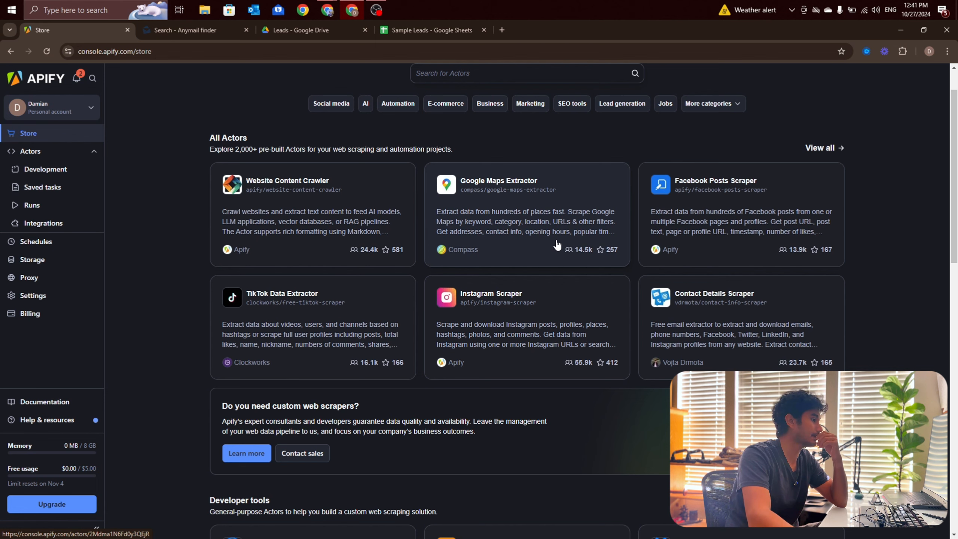
{"action": "scroll", "coordinate": [557, 245], "scroll_direction": "down", "scroll_amount": 1}
{"action": "scroll", "coordinate": [556, 246], "scroll_direction": "up", "scroll_amount": 3}
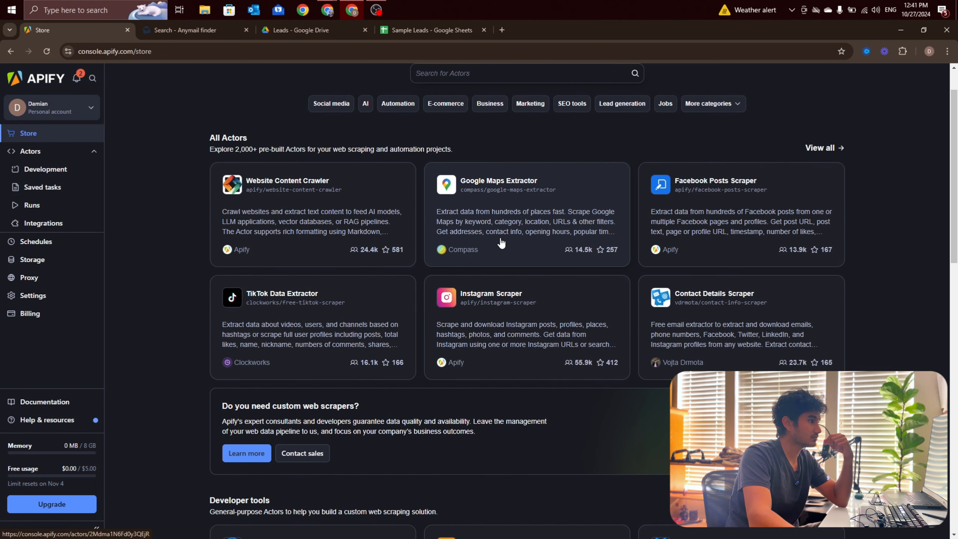
Step: Search the store for "google maps" and open the Google Maps Extractor actor
{"action": "left_click", "coordinate": [493, 121]}
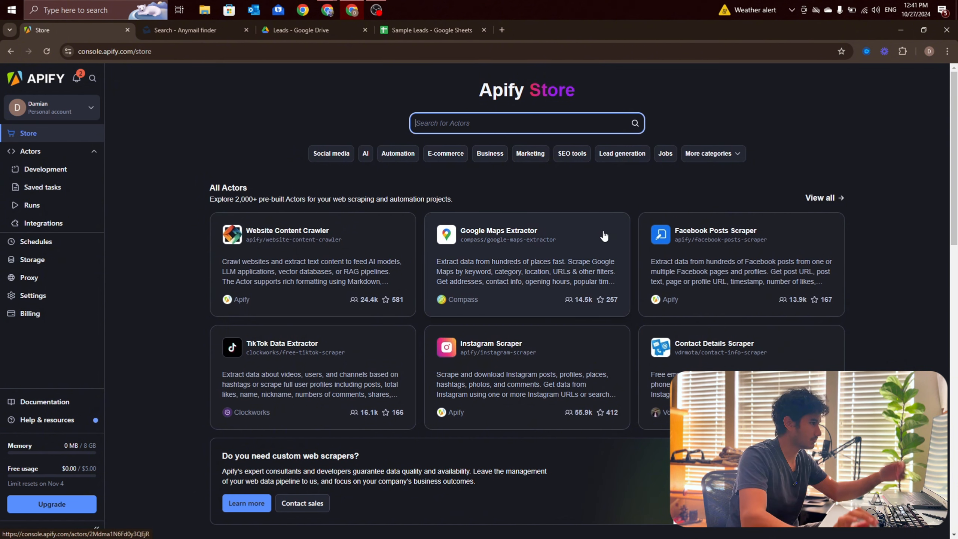
{"action": "type", "text": "google "}
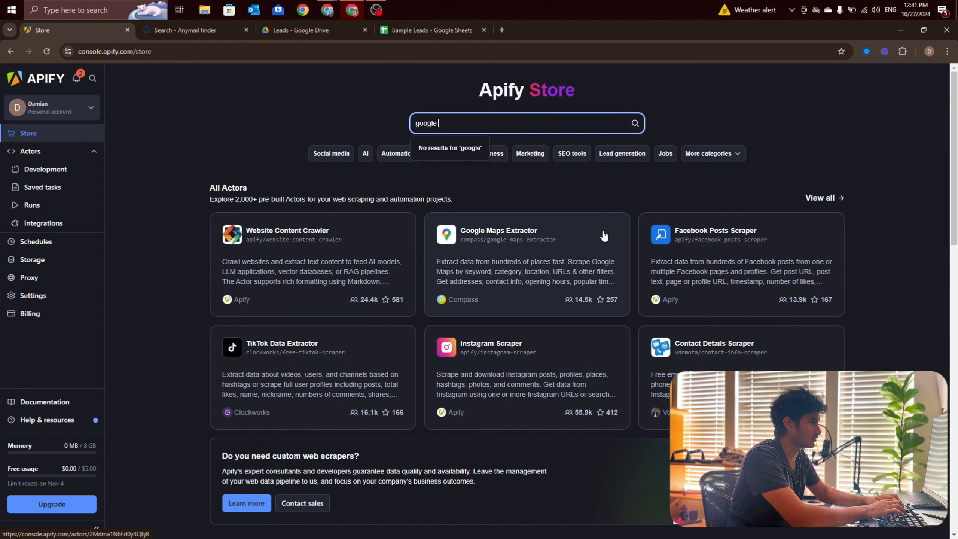
{"action": "type", "text": "maps"}
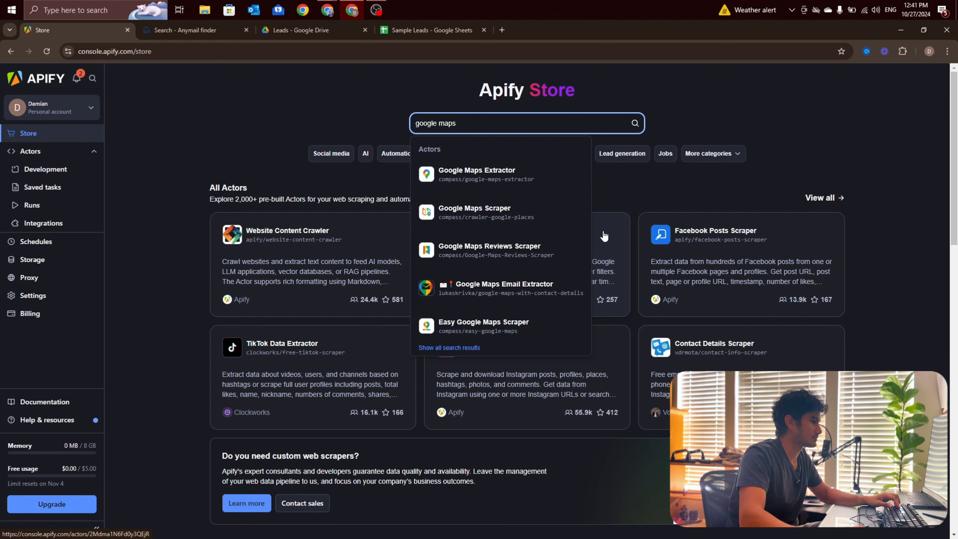
{"action": "left_click", "coordinate": [478, 176]}
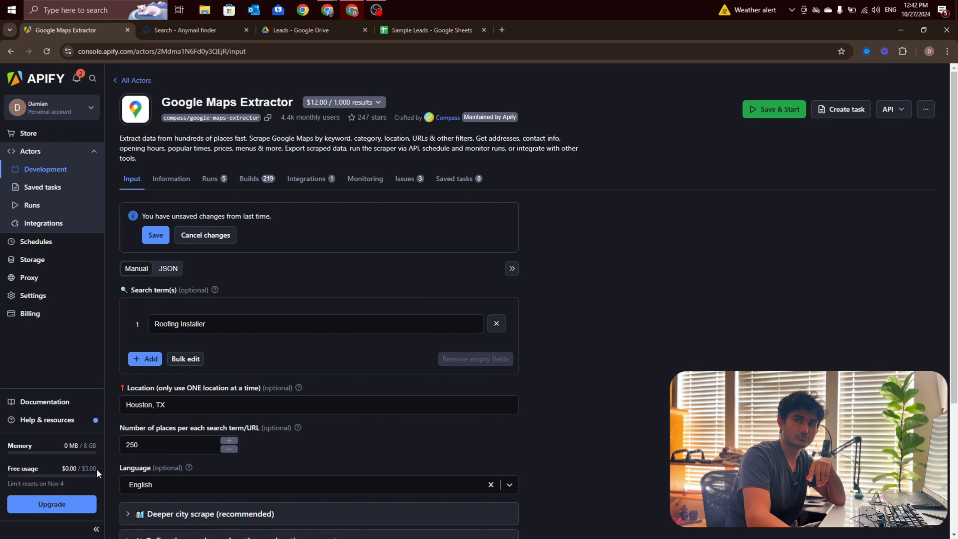
Step: Check the Google Maps Extractor's pricing details and the account's free usage allowance
{"action": "left_click", "coordinate": [361, 104]}
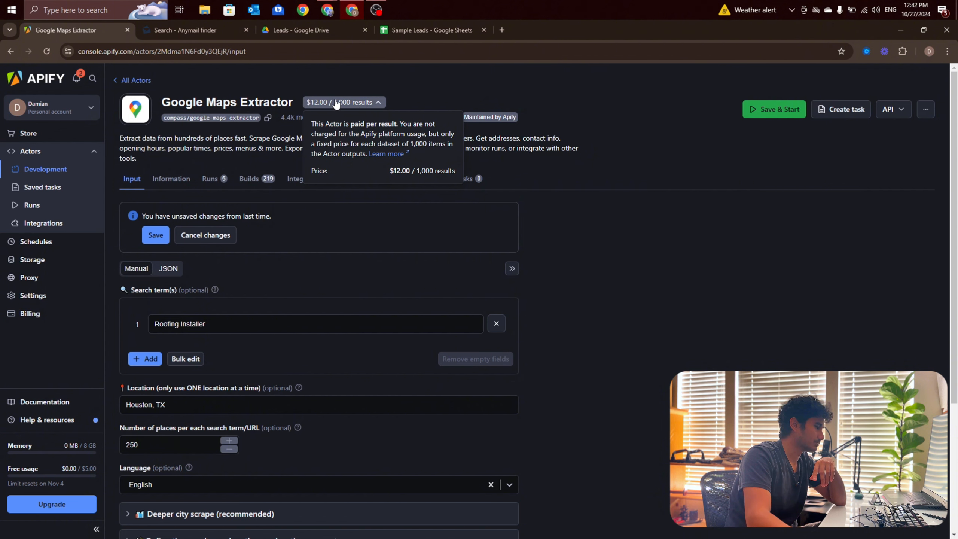
{"action": "left_click", "coordinate": [357, 105]}
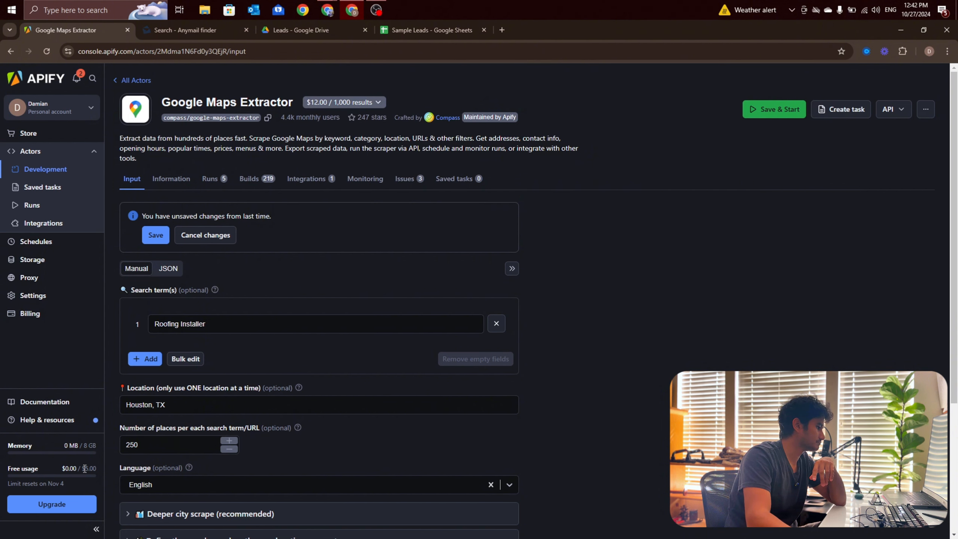
{"action": "mouse_move", "coordinate": [70, 467]}
{"action": "left_mouse_down"}
{"action": "mouse_move", "coordinate": [97, 468]}
{"action": "mouse_move", "coordinate": [63, 474]}
{"action": "left_mouse_up"}
{"action": "left_click", "coordinate": [96, 469]}
{"action": "left_click", "coordinate": [68, 468]}
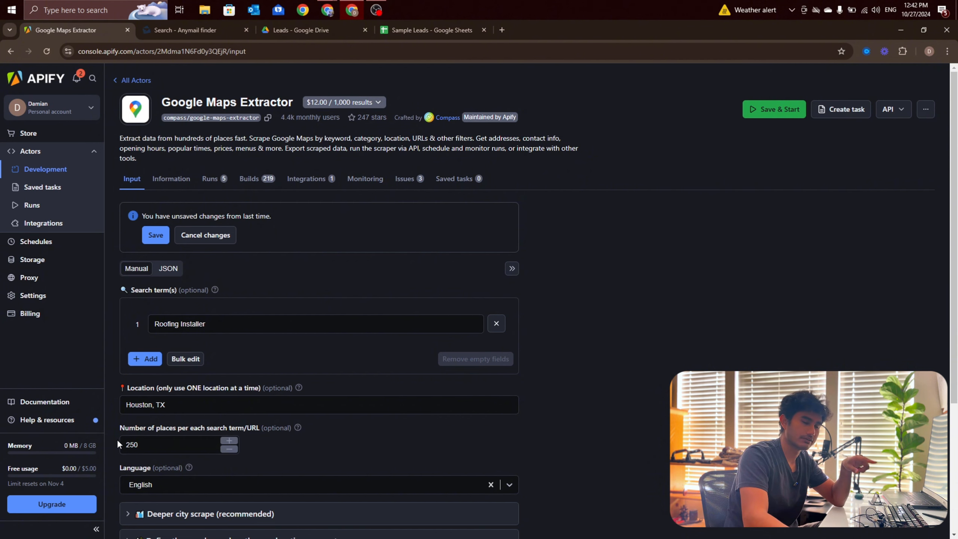
Step: Review the extractor's input settings, including the search term, location and number of places per search term
{"action": "scroll", "coordinate": [118, 444], "scroll_direction": "down", "scroll_amount": 5}
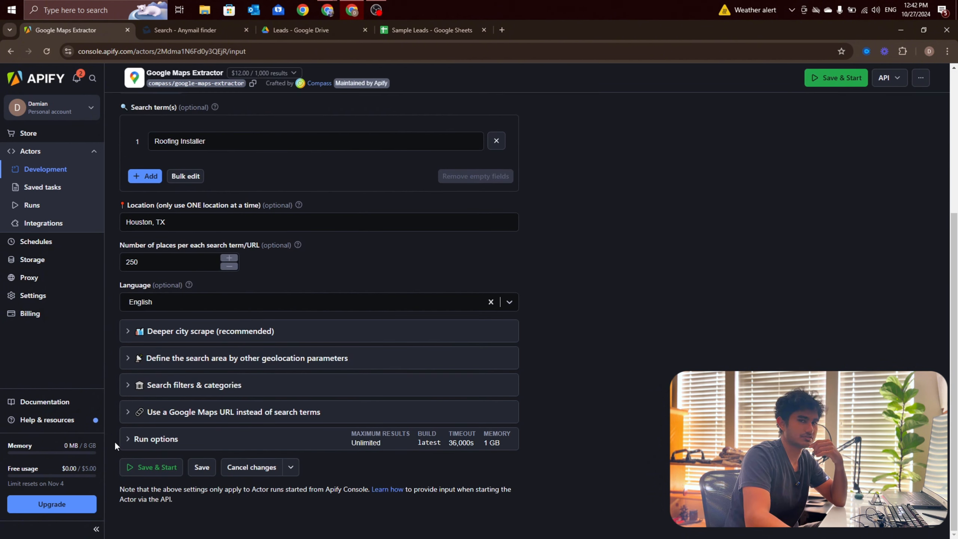
{"action": "scroll", "coordinate": [115, 446], "scroll_direction": "up", "scroll_amount": 3}
{"action": "scroll", "coordinate": [115, 441], "scroll_direction": "up", "scroll_amount": 2}
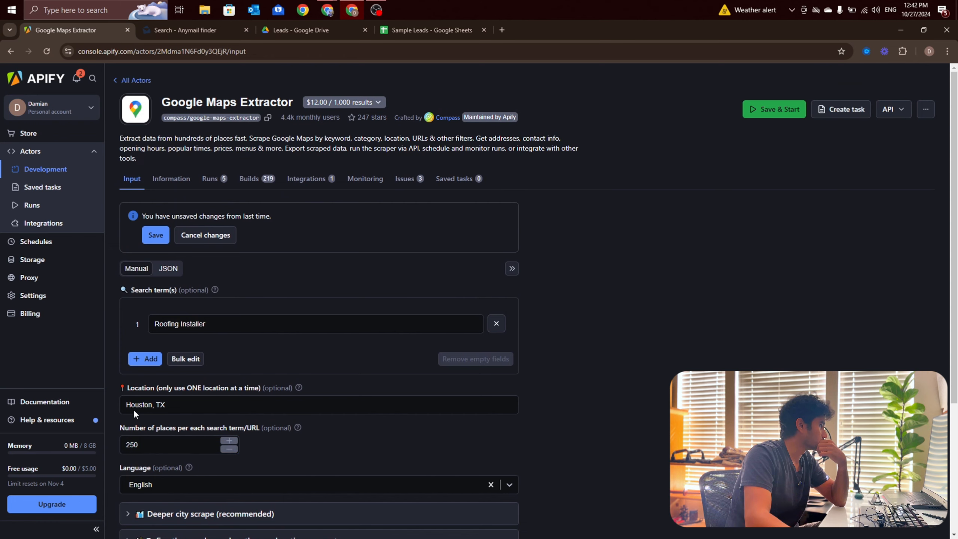
{"action": "left_click", "coordinate": [135, 410]}
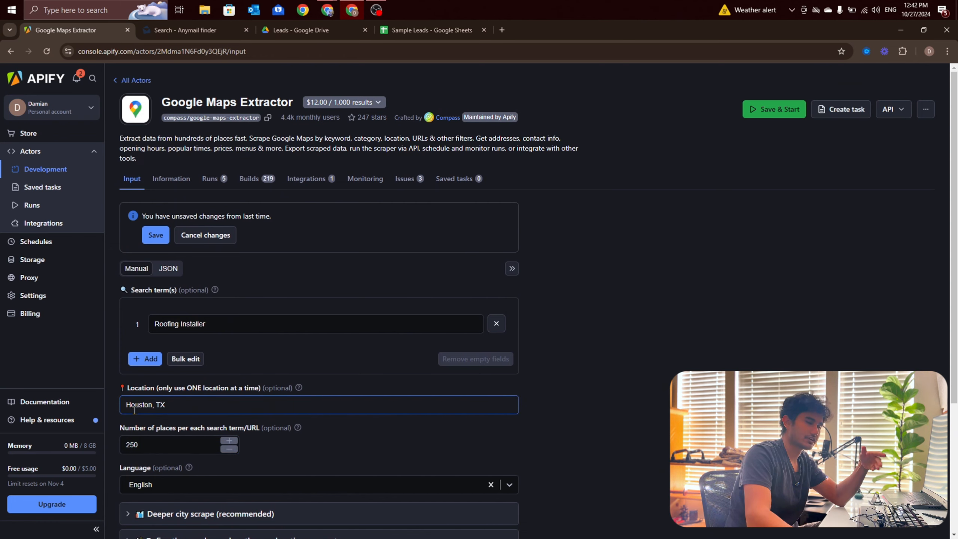
{"action": "scroll", "coordinate": [137, 399], "scroll_direction": "down", "scroll_amount": 2}
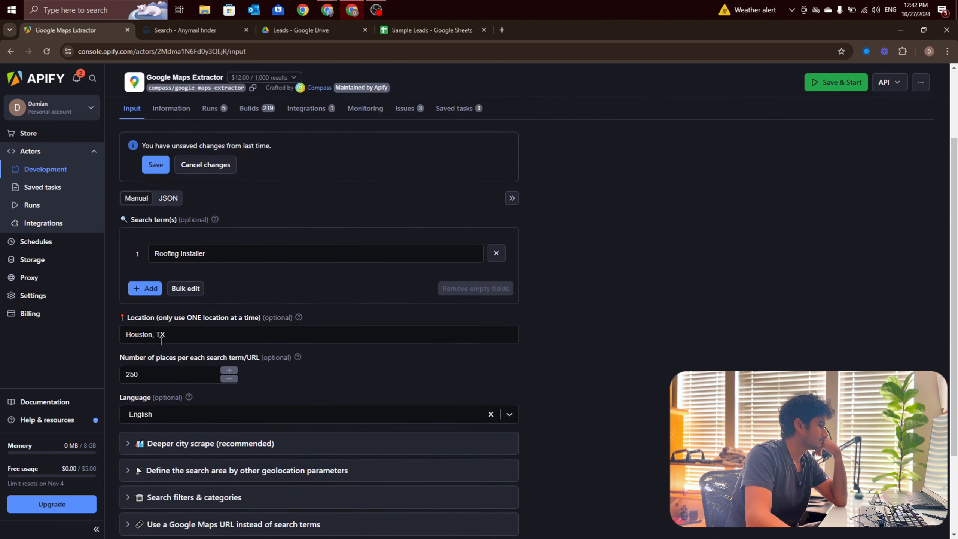
{"action": "left_click", "coordinate": [187, 249]}
{"action": "left_click_drag", "start_coordinate": [157, 252], "coordinate": [207, 252]}
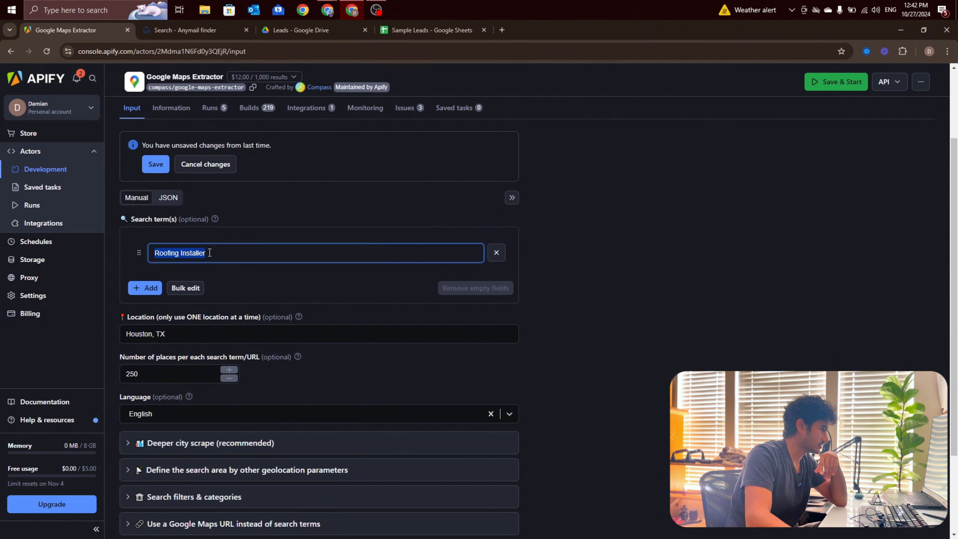
{"action": "left_click", "coordinate": [209, 253]}
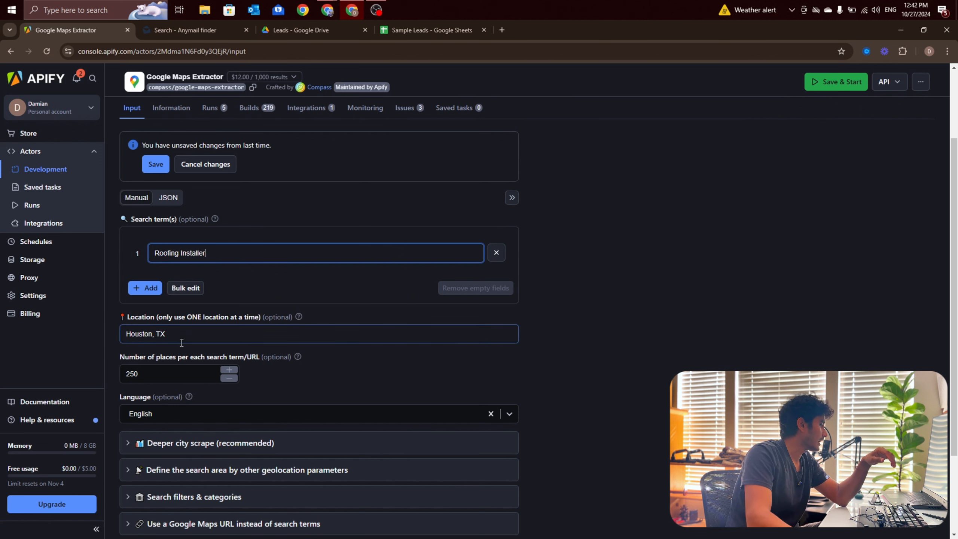
{"action": "left_click_drag", "start_coordinate": [182, 335], "coordinate": [123, 334]}
{"action": "left_click", "coordinate": [143, 331]}
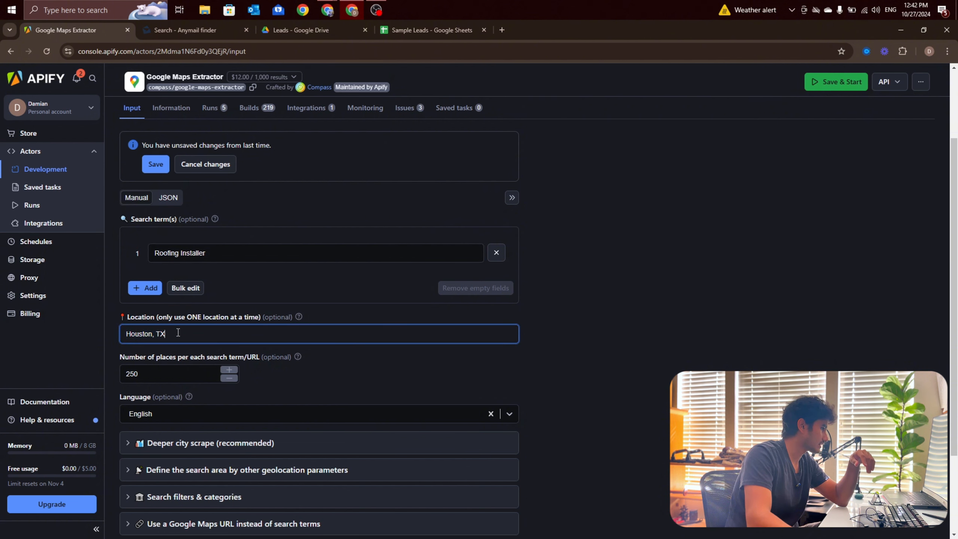
{"action": "left_click_drag", "start_coordinate": [153, 372], "coordinate": [129, 365]}
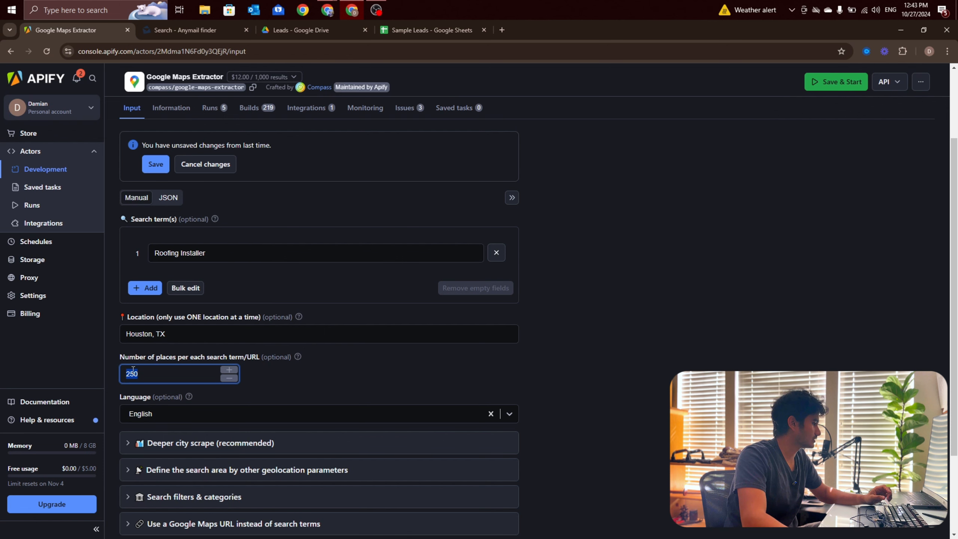
{"action": "left_click", "coordinate": [138, 373]}
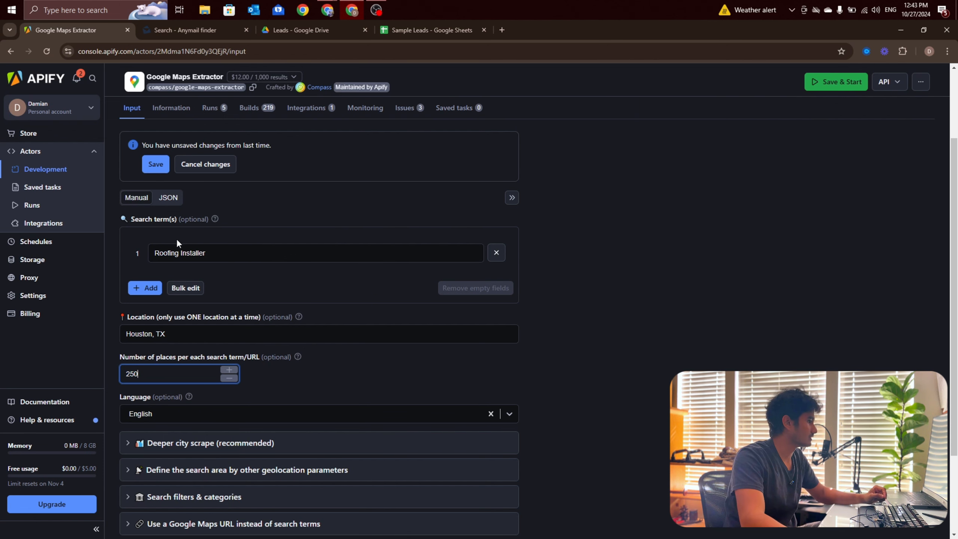
Step: Open Google Maps in a new browser tab
{"action": "left_click", "coordinate": [501, 30]}
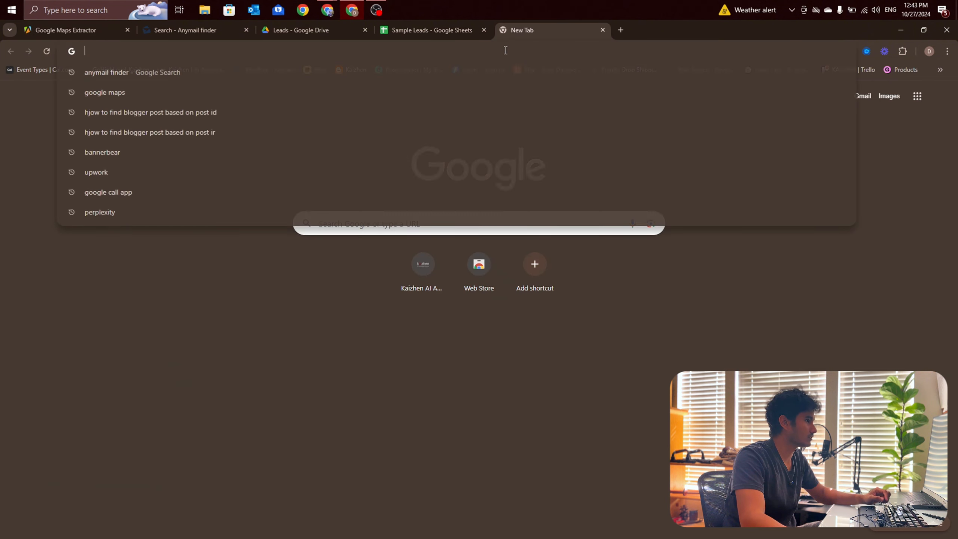
{"action": "type", "text": "gog"}
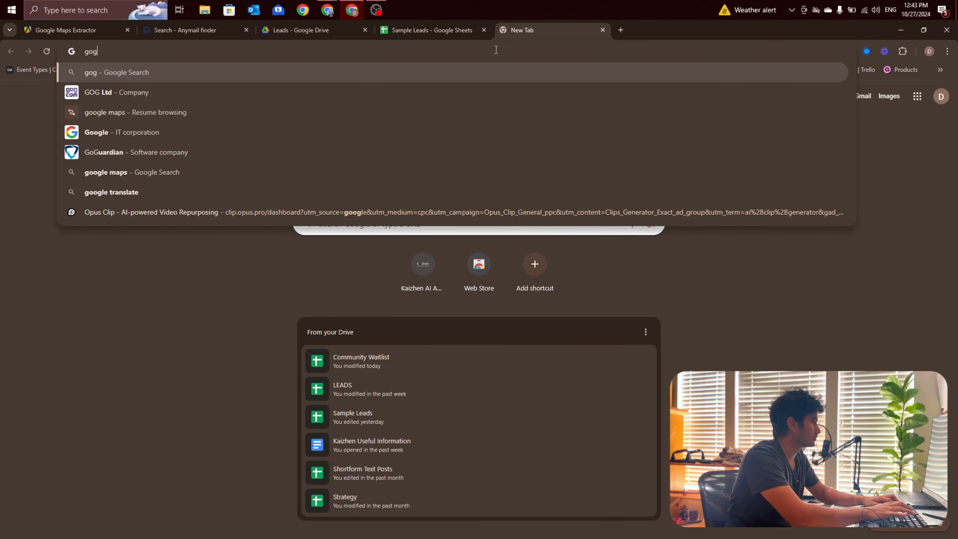
{"action": "key", "text": "BackSpace"}
{"action": "type", "text": "oglem"}
{"action": "key", "text": "BackSpace"}
{"action": "type", "text": "map"}
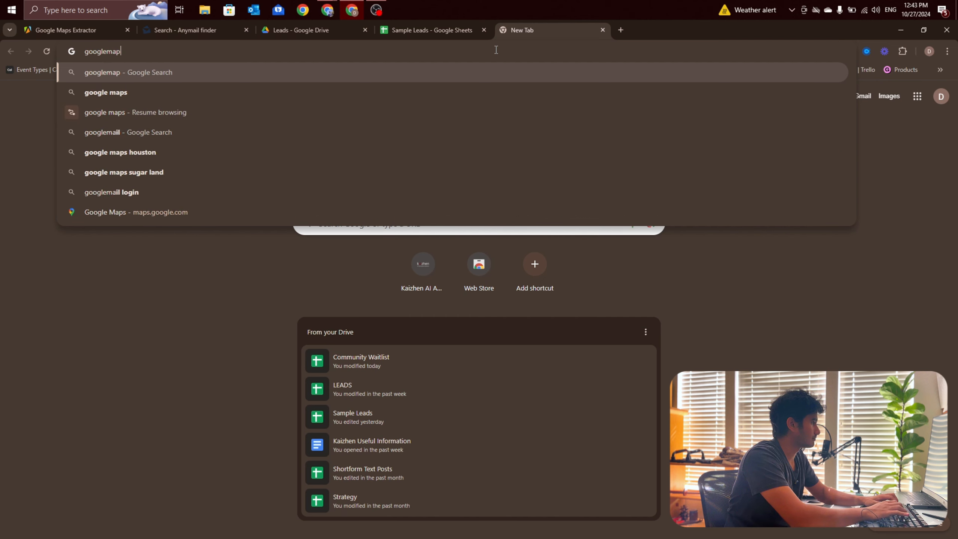
{"action": "key", "text": "Return"}
{"action": "left_click", "coordinate": [144, 211]}
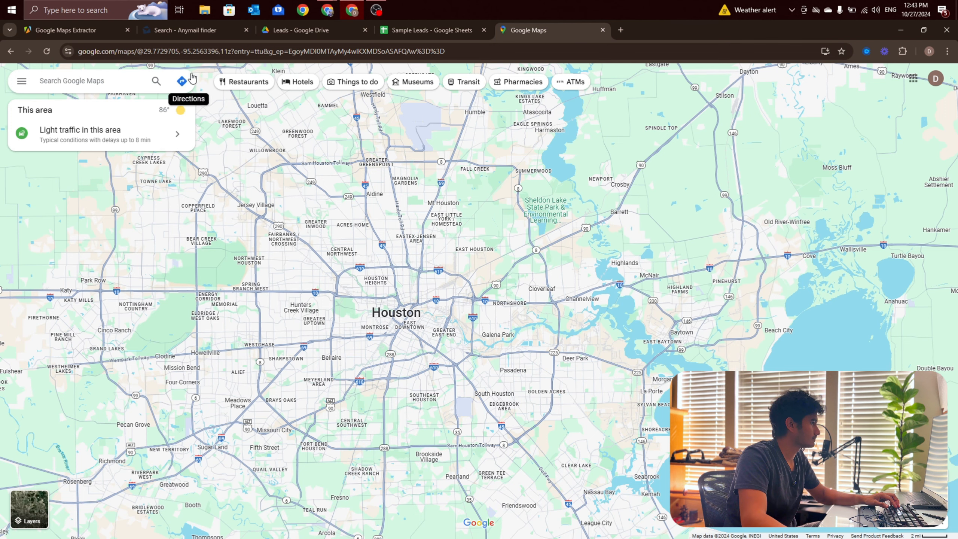
Step: Search Google Maps for "roofing installers" and browse the list of Houston businesses
{"action": "left_click", "coordinate": [92, 78]}
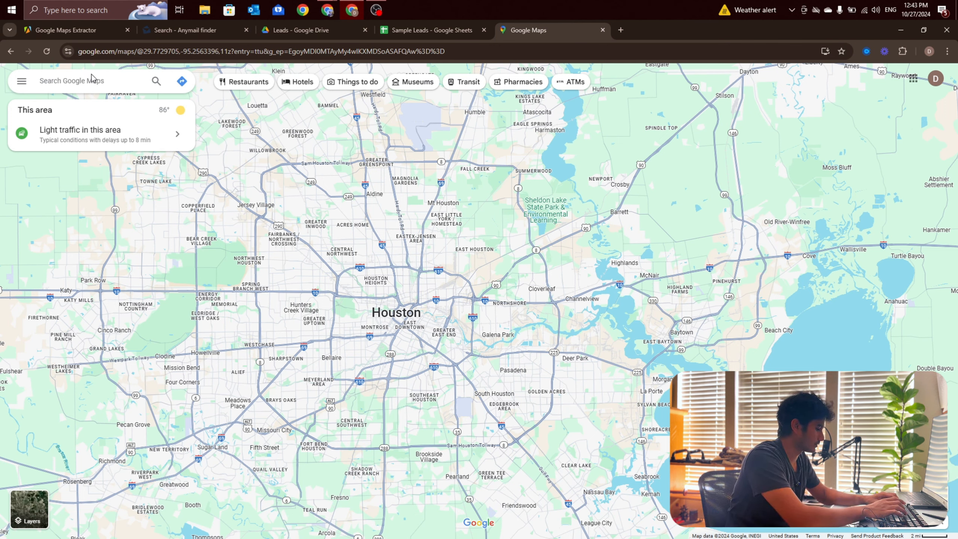
{"action": "type", "text": "roofing installers"}
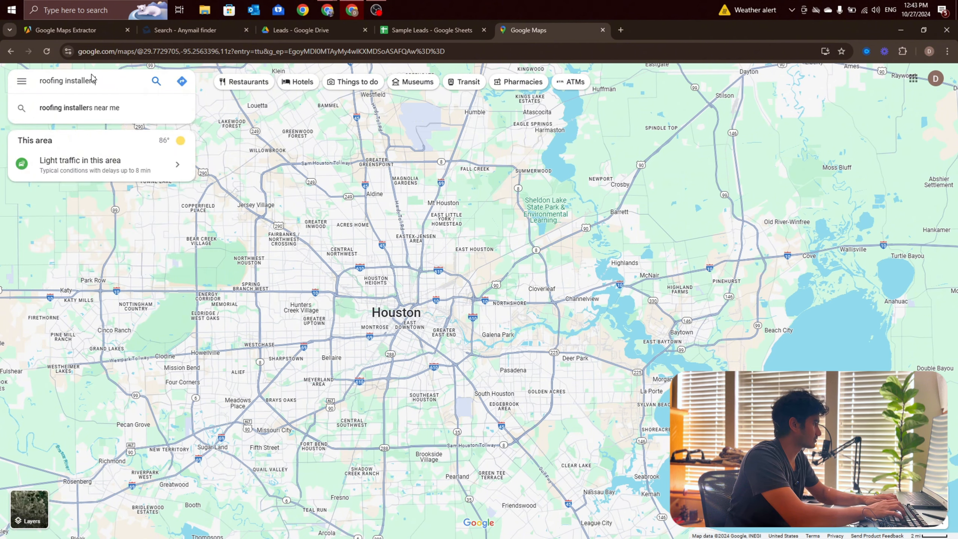
{"action": "key", "text": "Return"}
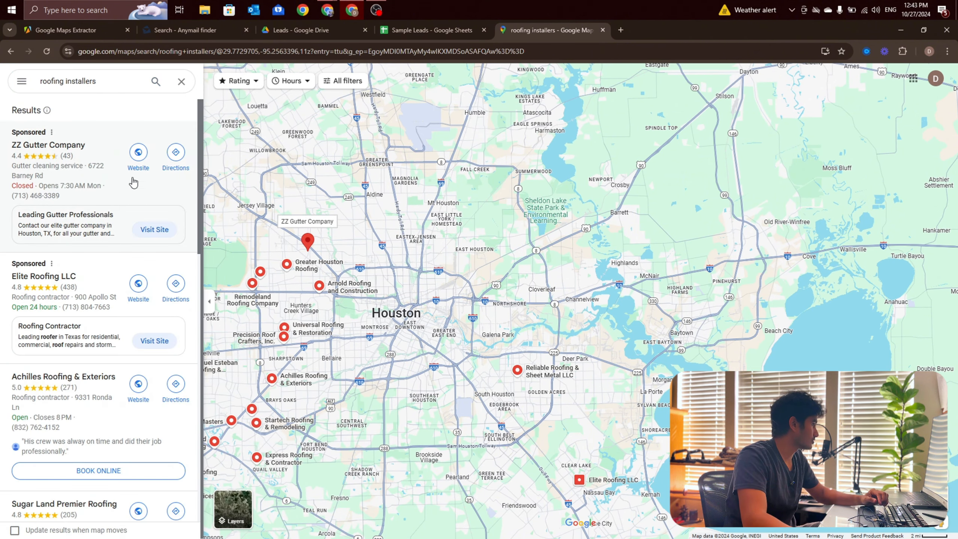
{"action": "scroll", "coordinate": [134, 182], "scroll_direction": "down", "scroll_amount": 20}
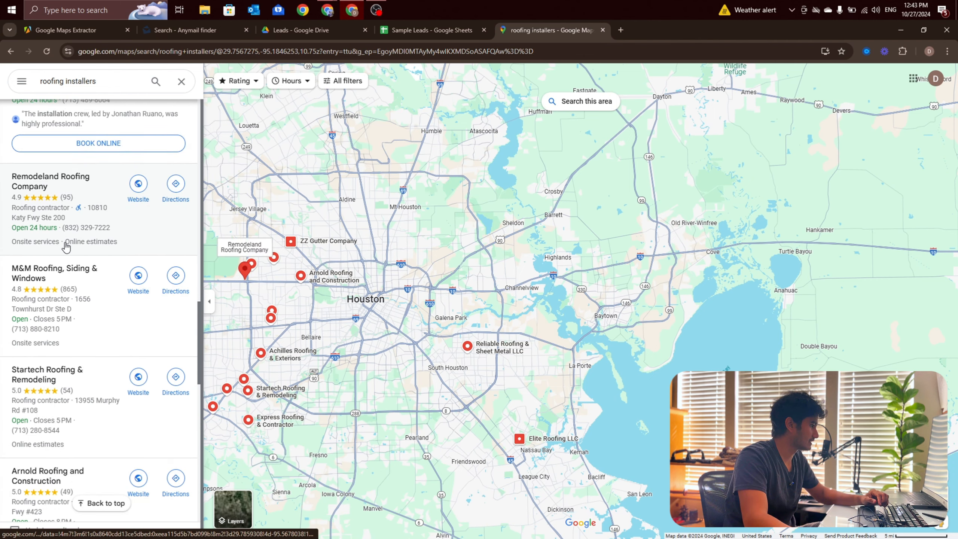
{"action": "scroll", "coordinate": [66, 248], "scroll_direction": "down", "scroll_amount": 15}
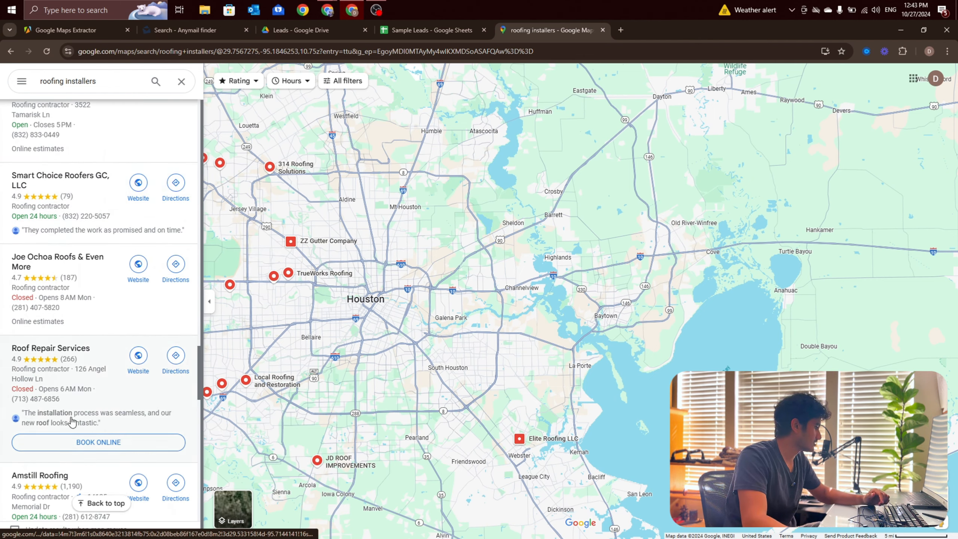
{"action": "scroll", "coordinate": [96, 380], "scroll_direction": "down", "scroll_amount": 15}
{"action": "scroll", "coordinate": [96, 365], "scroll_direction": "down", "scroll_amount": 5}
Step: Shift the map across the Houston area, repeat the roofing installers search there and browse the listings
{"action": "left_click_drag", "start_coordinate": [333, 383], "coordinate": [470, 381]}
{"action": "left_click", "coordinate": [596, 102]}
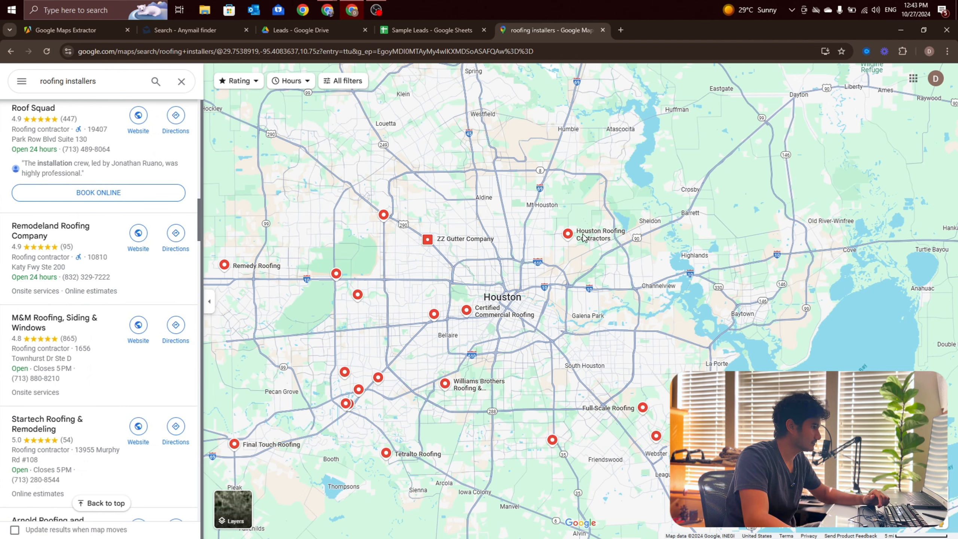
{"action": "scroll", "coordinate": [38, 283], "scroll_direction": "down", "scroll_amount": 15}
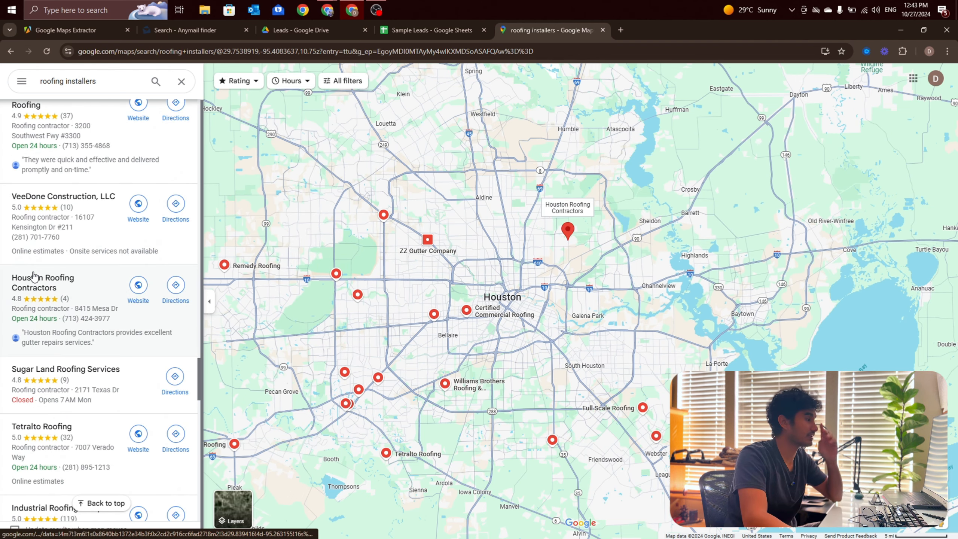
Step: Back in Apify's Google Maps Extractor, set the number of places per search term to 100
{"action": "left_click", "coordinate": [96, 33]}
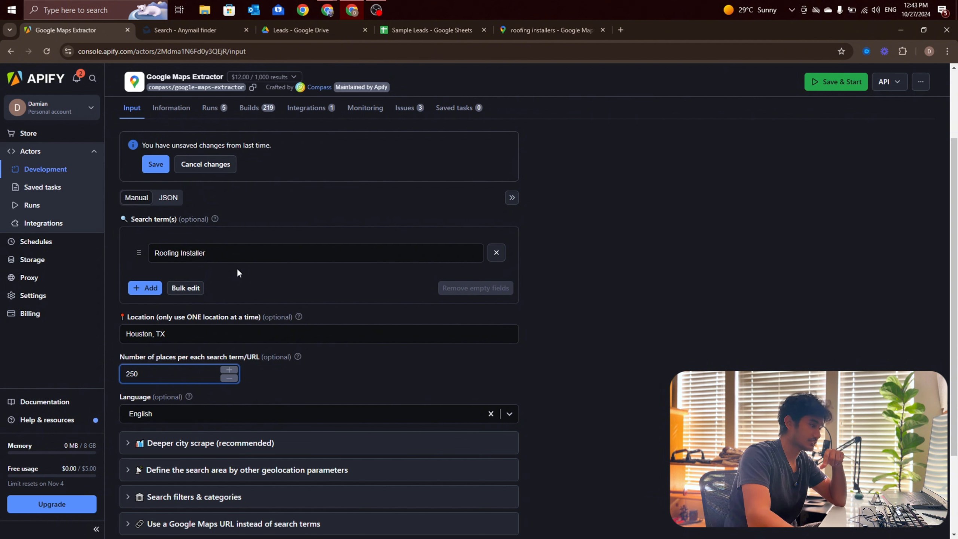
{"action": "left_click_drag", "start_coordinate": [165, 373], "coordinate": [121, 387]}
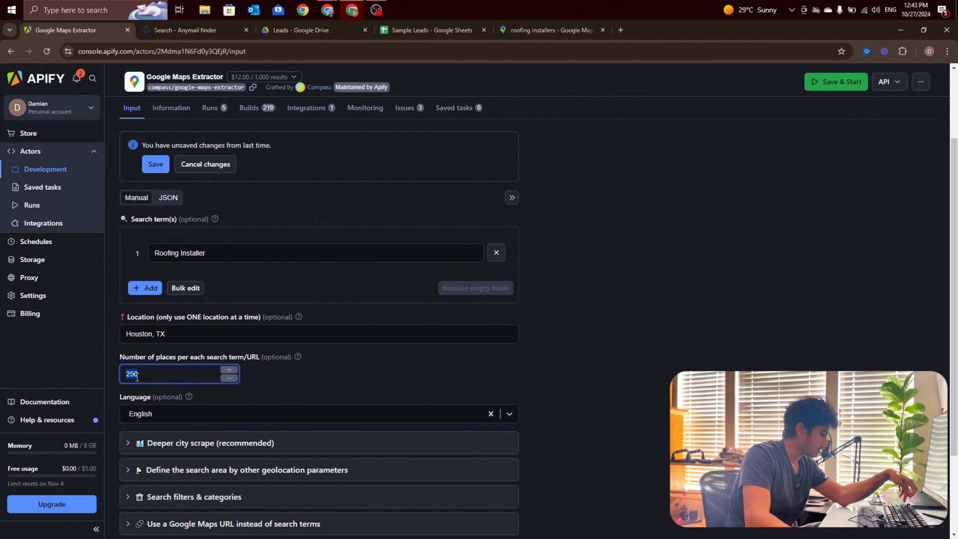
{"action": "type", "text": "100"}
{"action": "left_click", "coordinate": [296, 378]}
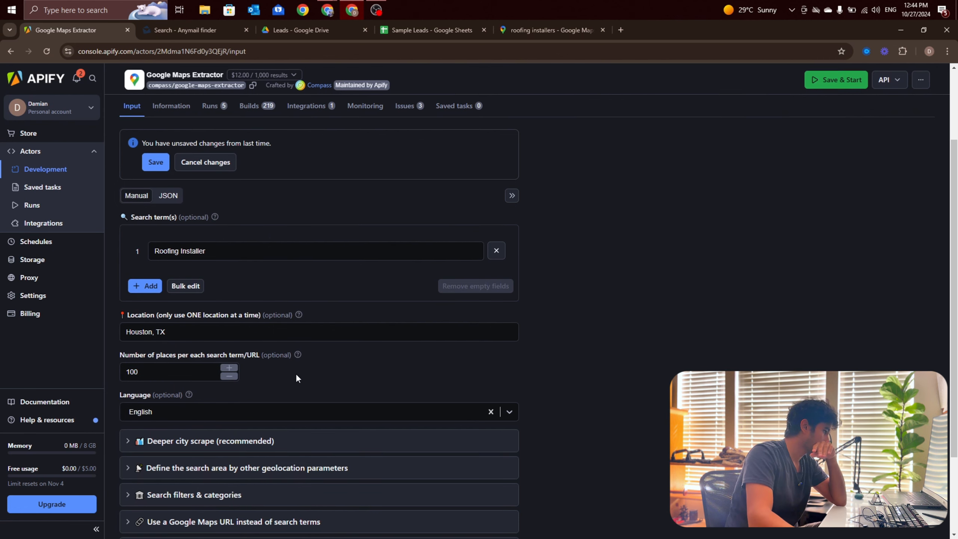
Step: Expand the deeper city scrape and geolocation parameter sections and review their options
{"action": "scroll", "coordinate": [296, 375], "scroll_direction": "down", "scroll_amount": 3}
{"action": "left_click", "coordinate": [138, 345]}
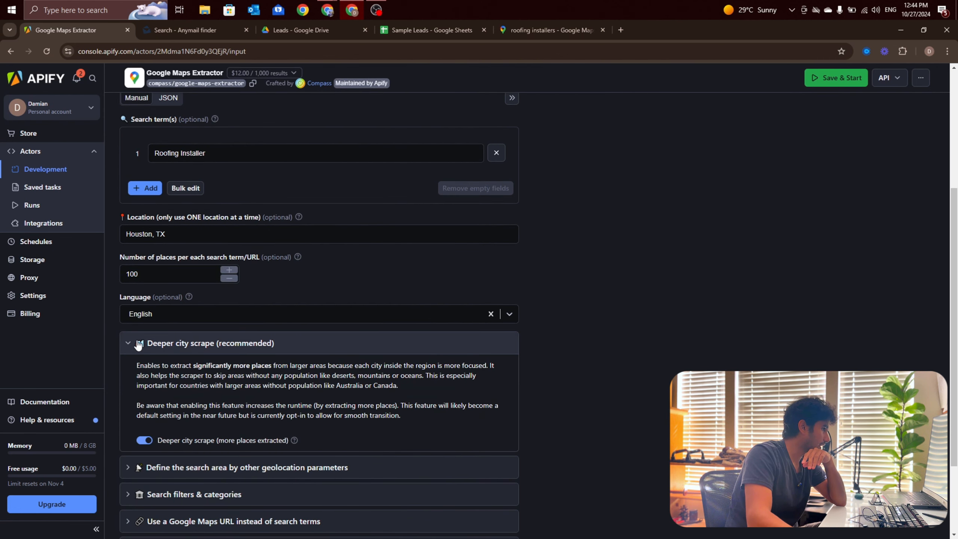
{"action": "scroll", "coordinate": [149, 331], "scroll_direction": "down", "scroll_amount": 1}
{"action": "scroll", "coordinate": [155, 325], "scroll_direction": "down", "scroll_amount": 1}
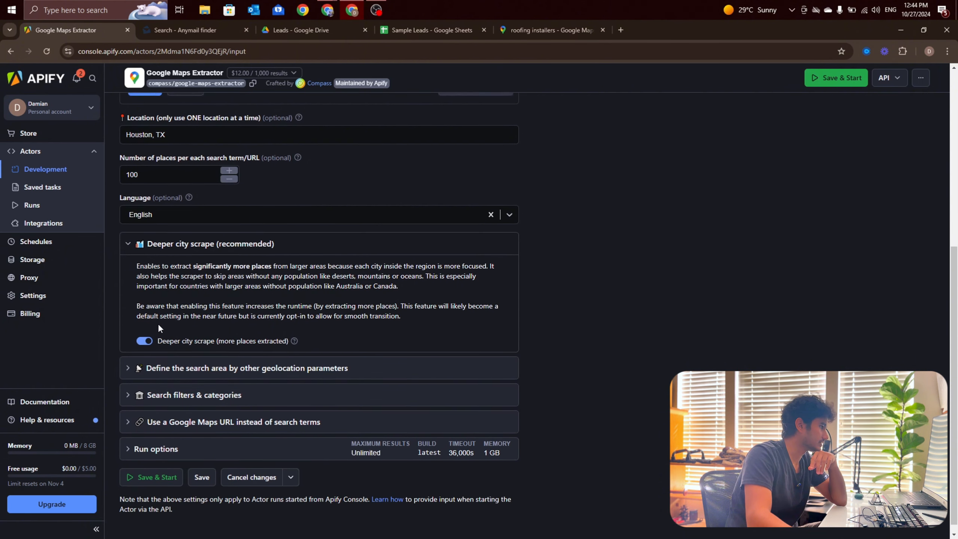
{"action": "left_click", "coordinate": [141, 366]}
{"action": "scroll", "coordinate": [160, 367], "scroll_direction": "down", "scroll_amount": 1}
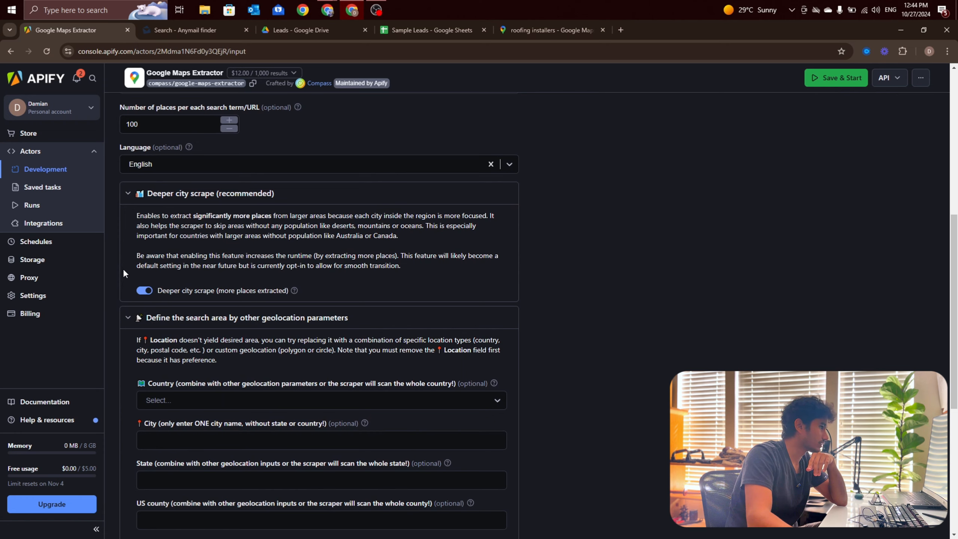
Step: Switch to Google Maps, focus closely on the Bellaire area and repeat the roofing installers search there
{"action": "left_click", "coordinate": [520, 31]}
{"action": "scroll", "coordinate": [420, 320], "scroll_direction": "up", "scroll_amount": 3}
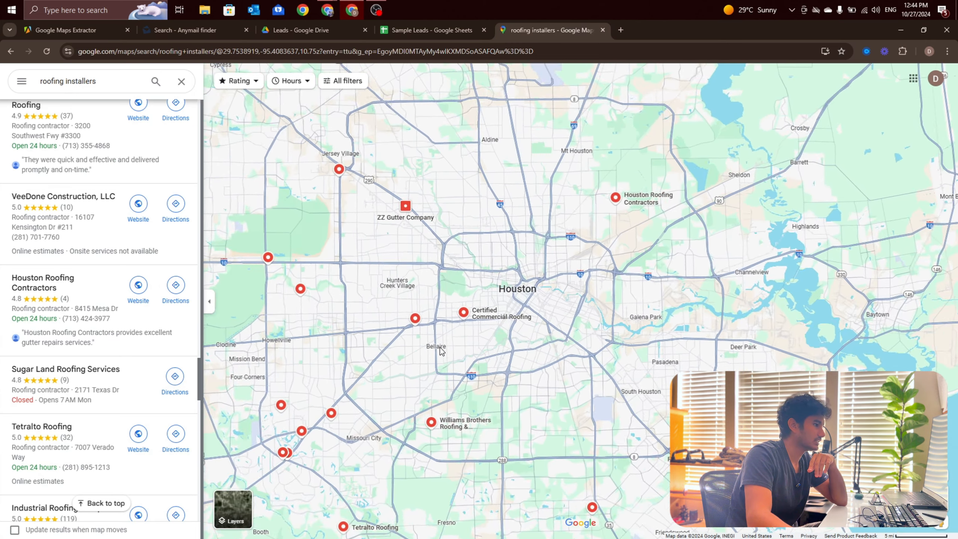
{"action": "scroll", "coordinate": [420, 319], "scroll_direction": "up", "scroll_amount": 5}
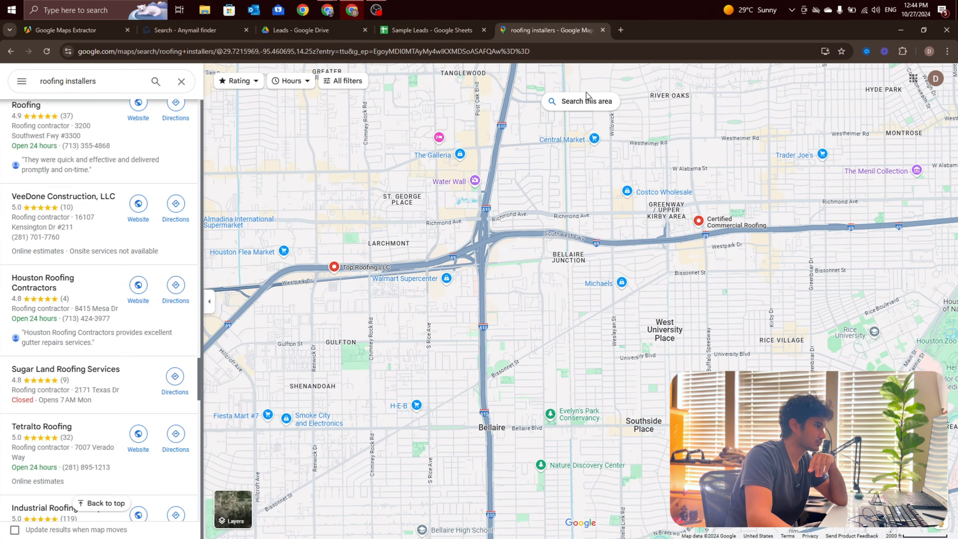
{"action": "left_click", "coordinate": [585, 101]}
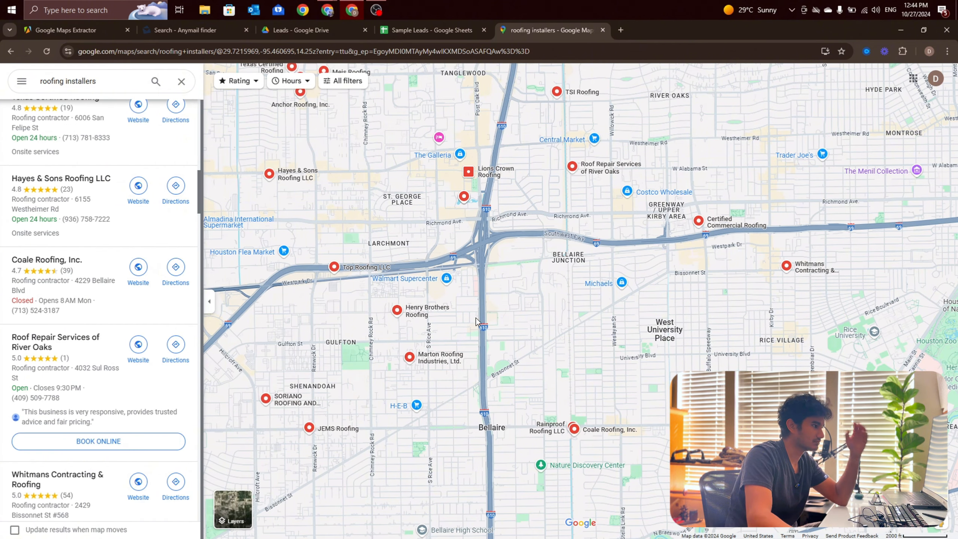
{"action": "scroll", "coordinate": [467, 366], "scroll_direction": "up", "scroll_amount": 1}
{"action": "scroll", "coordinate": [468, 366], "scroll_direction": "down", "scroll_amount": 3}
{"action": "scroll", "coordinate": [467, 366], "scroll_direction": "up", "scroll_amount": 3}
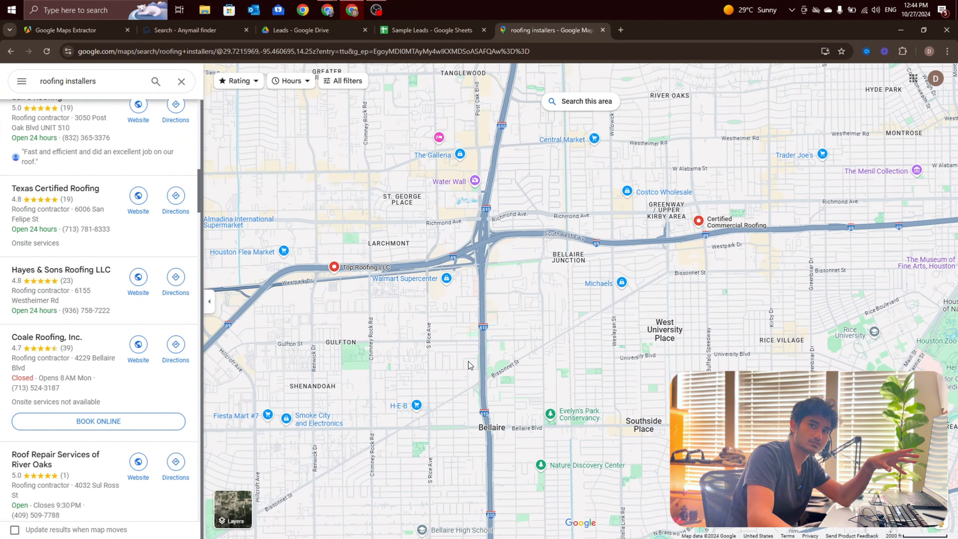
{"action": "scroll", "coordinate": [467, 366], "scroll_direction": "up", "scroll_amount": 1}
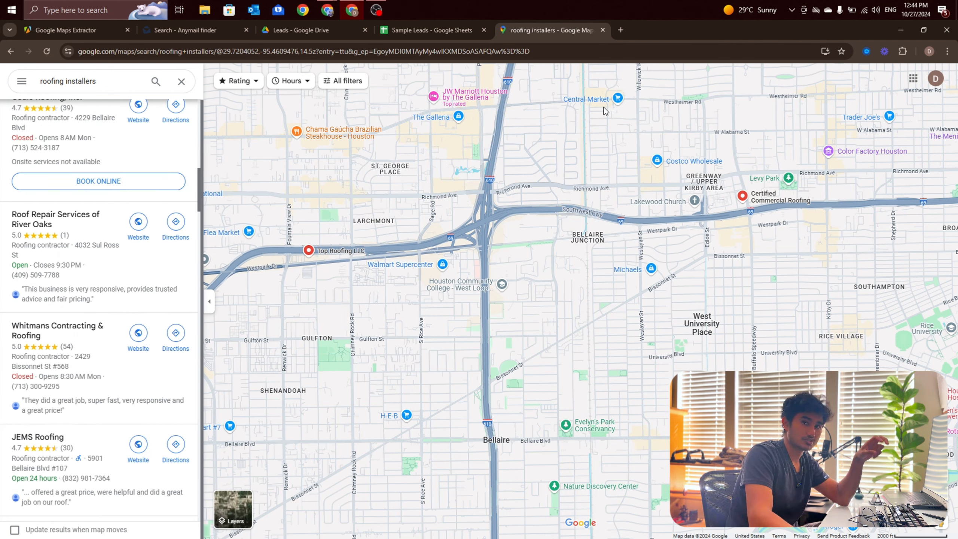
Step: Return to Apify, review the geolocation fields, and expand the search filters and categories to examine them
{"action": "left_click", "coordinate": [71, 32]}
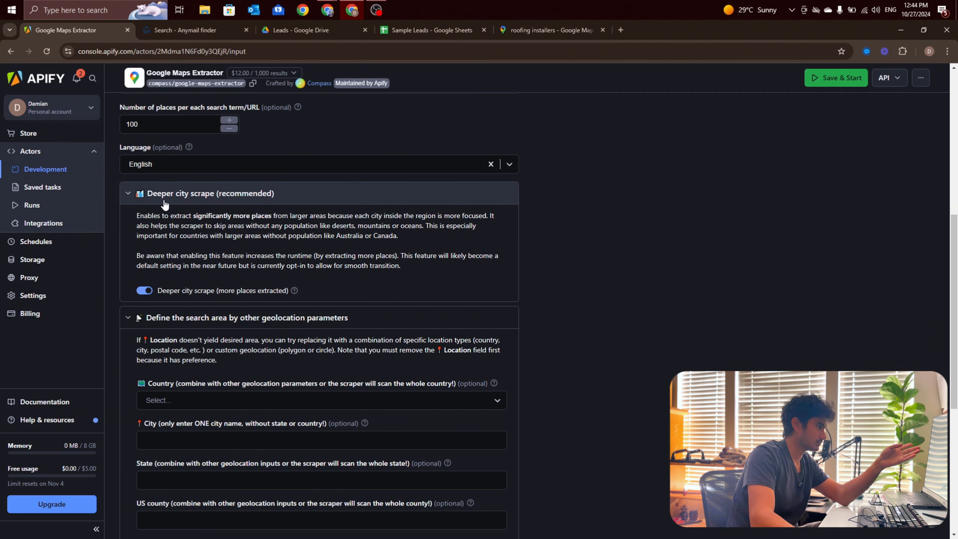
{"action": "scroll", "coordinate": [182, 251], "scroll_direction": "down", "scroll_amount": 3}
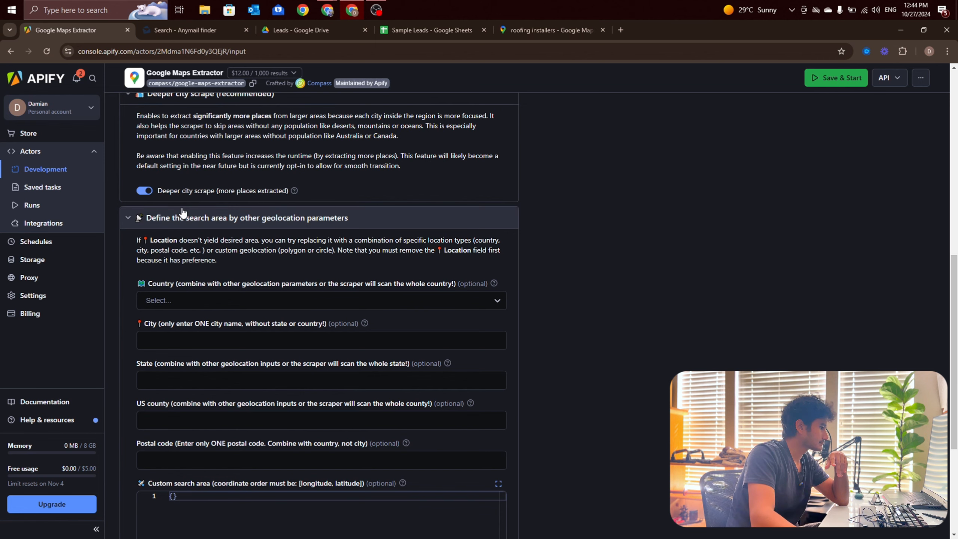
{"action": "scroll", "coordinate": [184, 222], "scroll_direction": "down", "scroll_amount": 6}
{"action": "left_click", "coordinate": [184, 383]}
{"action": "scroll", "coordinate": [227, 372], "scroll_direction": "down", "scroll_amount": 4}
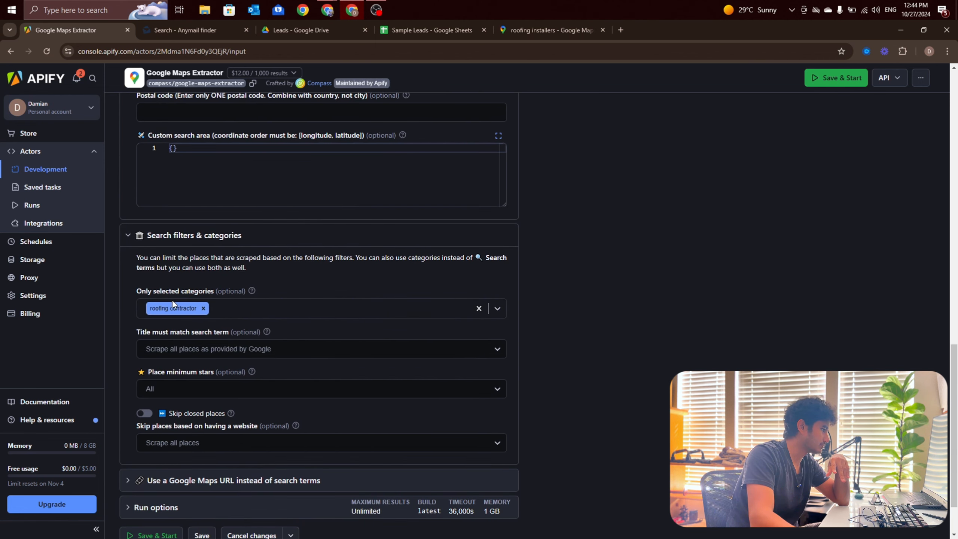
{"action": "scroll", "coordinate": [179, 295], "scroll_direction": "down", "scroll_amount": 2}
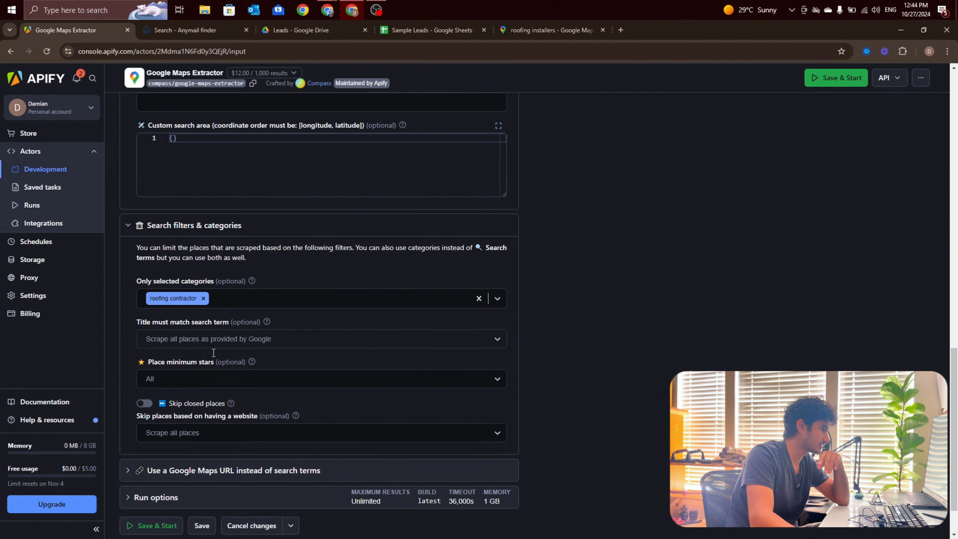
Step: Clear the selected category filter, look up "roofing" and select "roofing contractor" again
{"action": "left_click", "coordinate": [250, 256]}
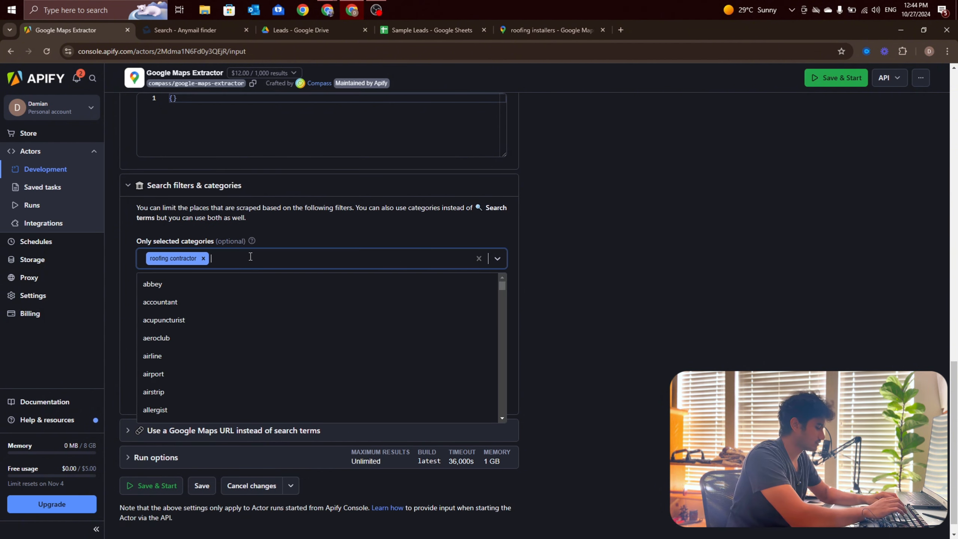
{"action": "type", "text": "ff"}
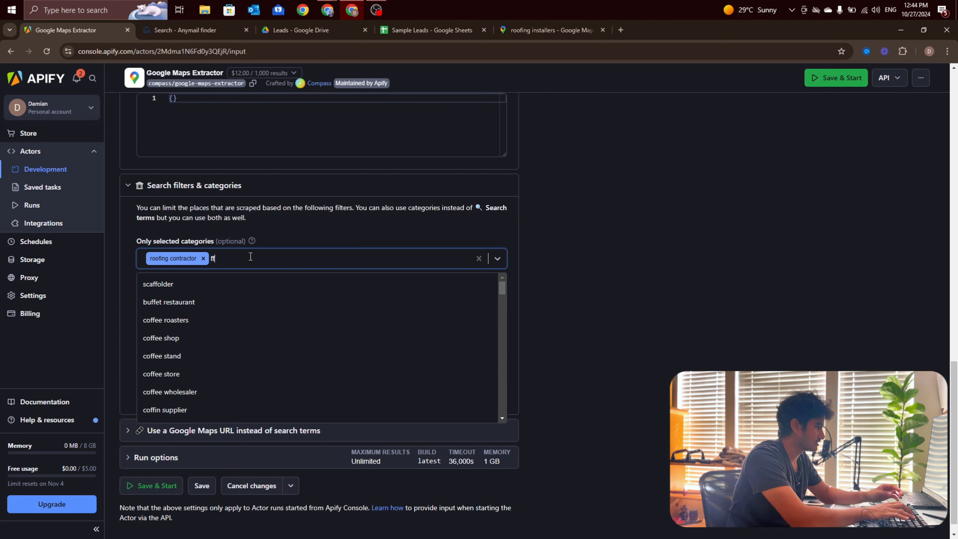
{"action": "key", "text": "BackSpace"}
{"action": "key", "text": "BackSpace"}
{"action": "key", "text": "BackSpace"}
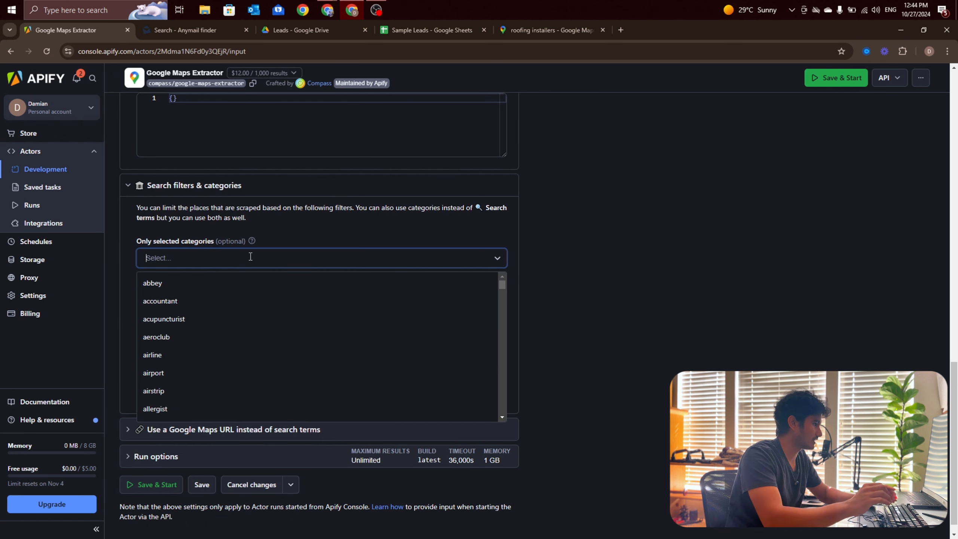
{"action": "type", "text": "roofing"}
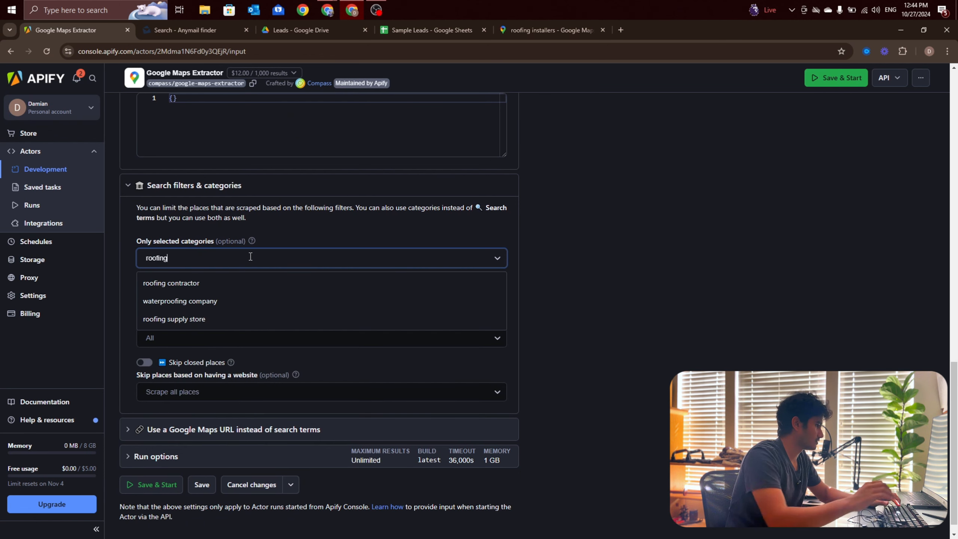
{"action": "left_click", "coordinate": [187, 286]}
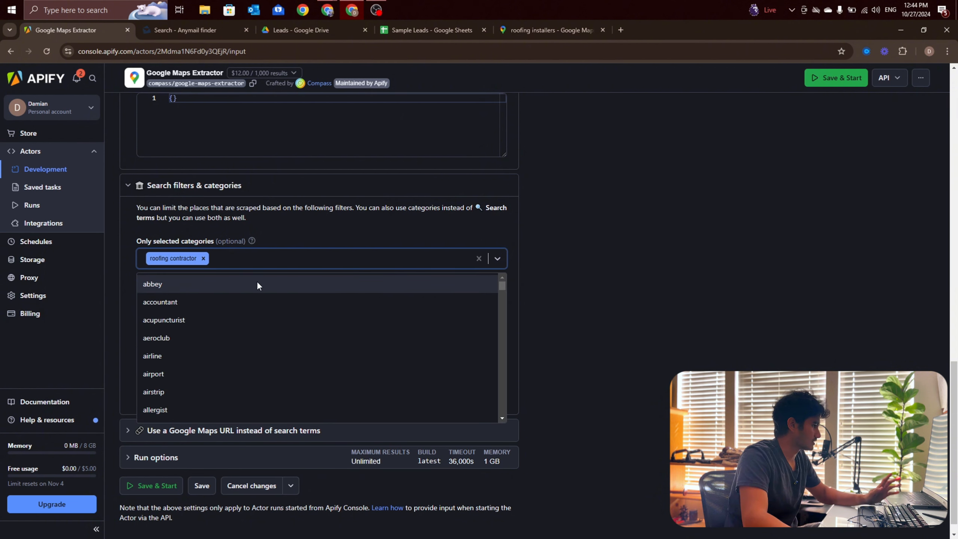
{"action": "left_click", "coordinate": [569, 298]}
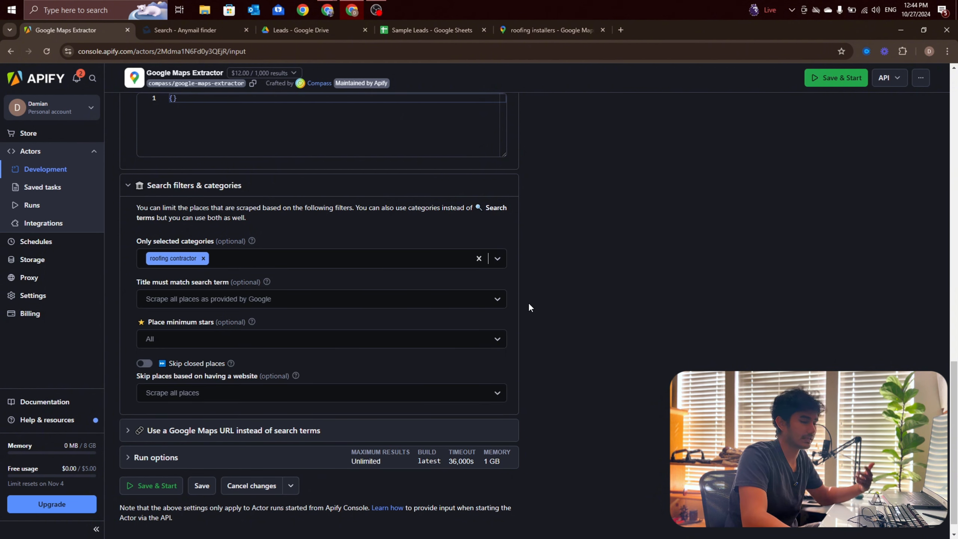
Step: Expand the option for using a Google Maps URL instead of search terms and review the complete input settings
{"action": "left_click", "coordinate": [224, 430]}
{"action": "scroll", "coordinate": [201, 325], "scroll_direction": "down", "scroll_amount": 4}
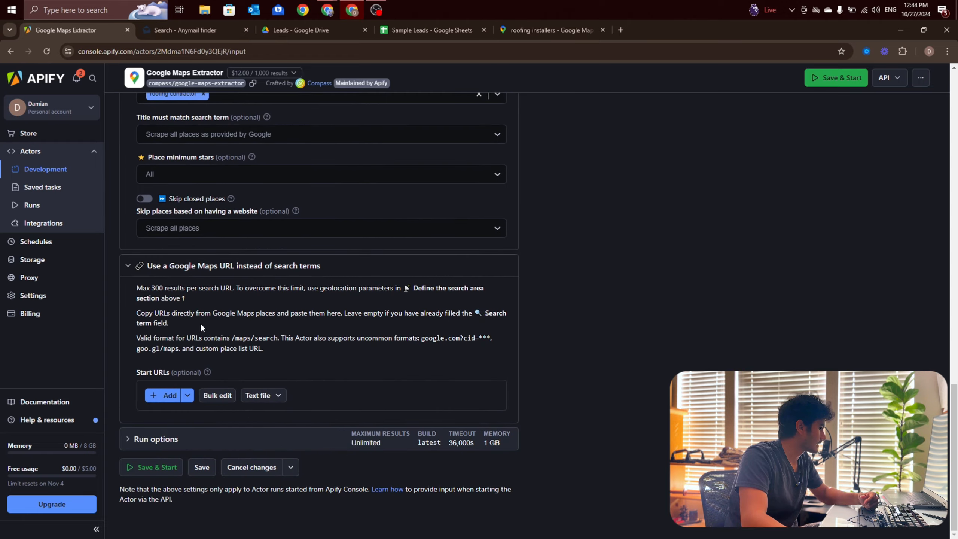
{"action": "scroll", "coordinate": [184, 377], "scroll_direction": "up", "scroll_amount": 12}
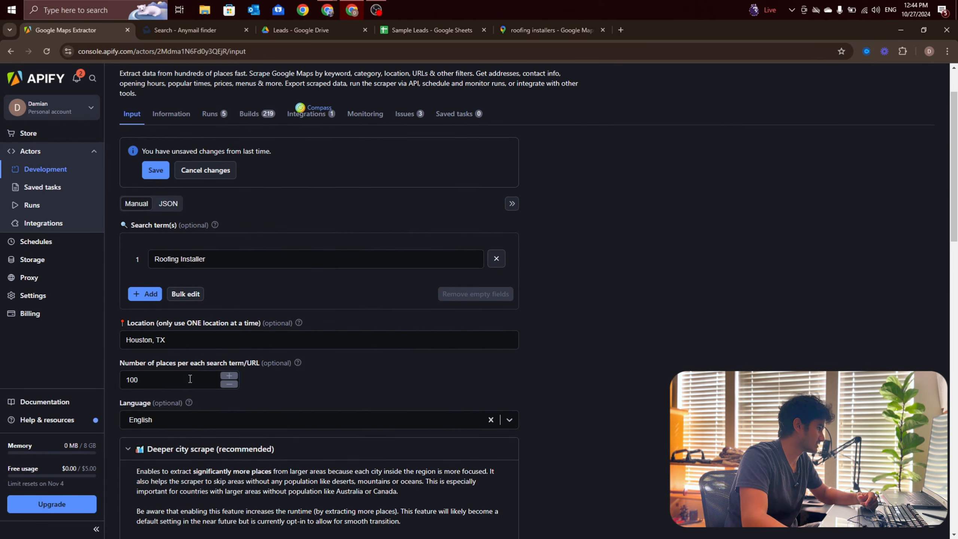
{"action": "scroll", "coordinate": [159, 334], "scroll_direction": "down", "scroll_amount": 12}
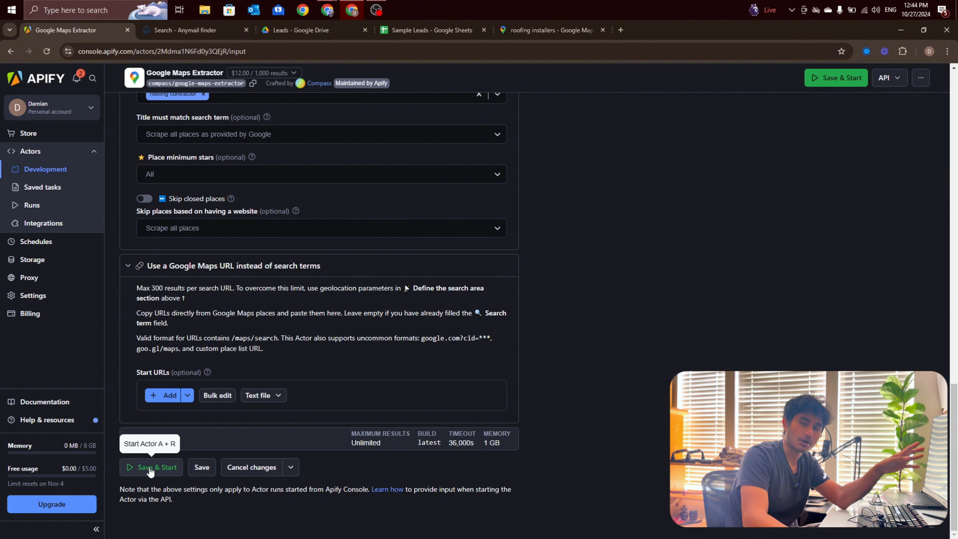
{"action": "scroll", "coordinate": [150, 467], "scroll_direction": "up", "scroll_amount": 15}
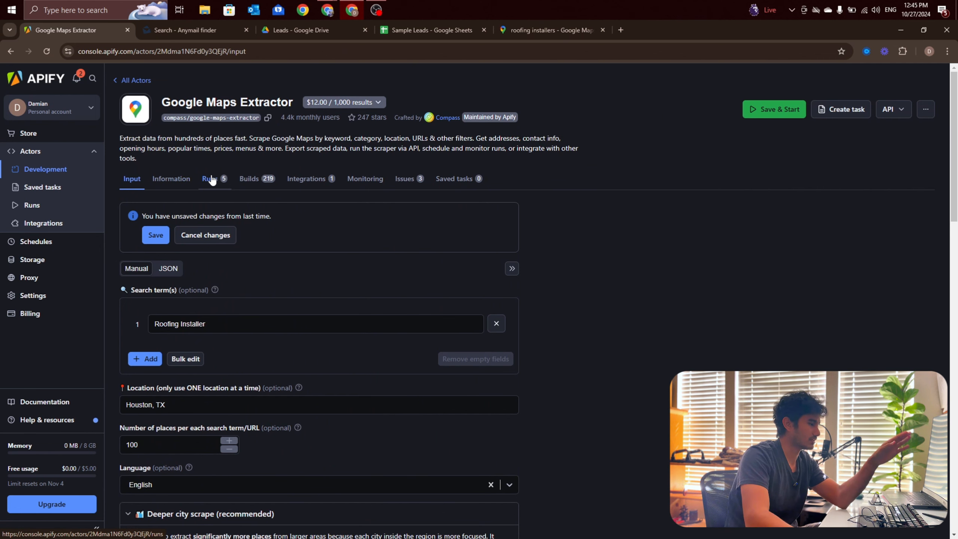
{"action": "scroll", "coordinate": [215, 188], "scroll_direction": "down", "scroll_amount": 2}
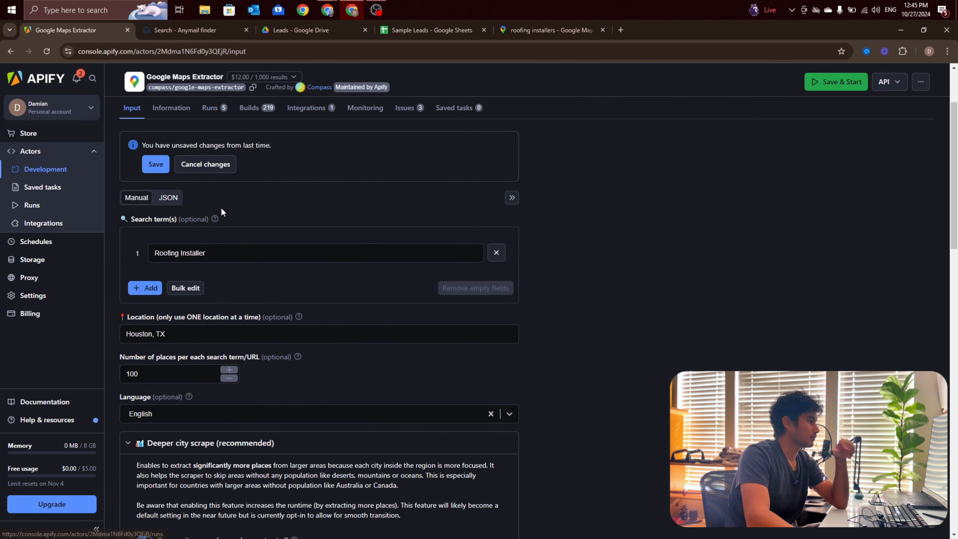
{"action": "scroll", "coordinate": [222, 210], "scroll_direction": "up", "scroll_amount": 1}
{"action": "scroll", "coordinate": [227, 222], "scroll_direction": "up", "scroll_amount": 2}
{"action": "scroll", "coordinate": [135, 180], "scroll_direction": "down", "scroll_amount": 4}
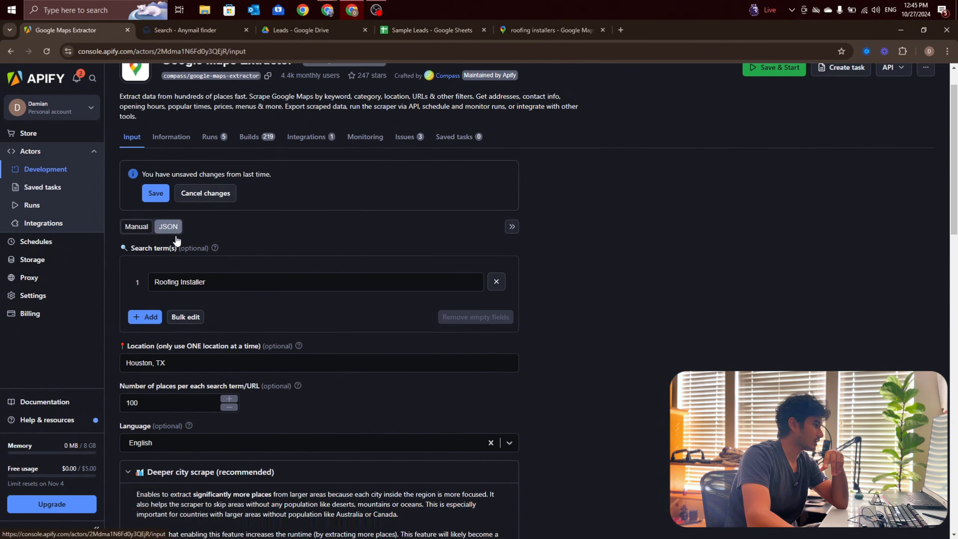
{"action": "scroll", "coordinate": [177, 241], "scroll_direction": "up", "scroll_amount": 4}
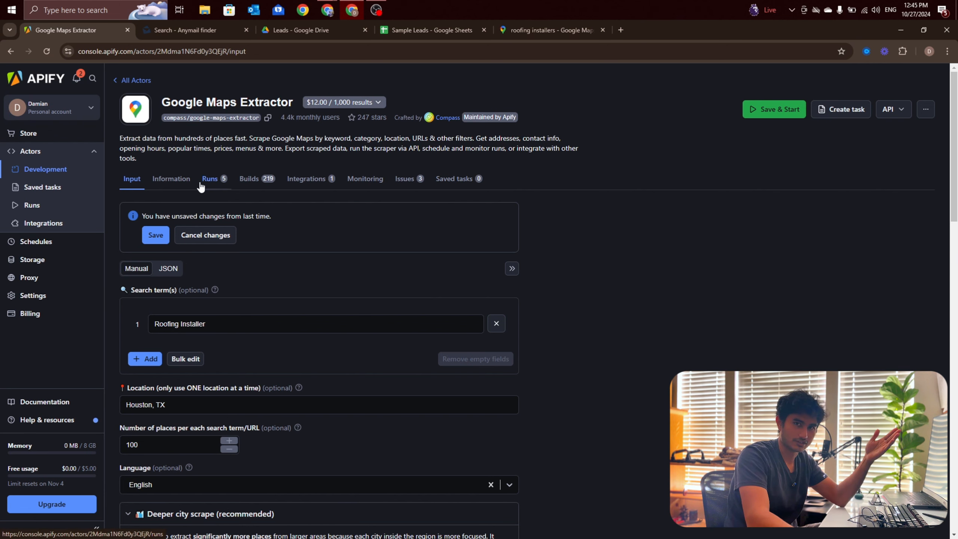
{"action": "scroll", "coordinate": [172, 204], "scroll_direction": "down", "scroll_amount": 1}
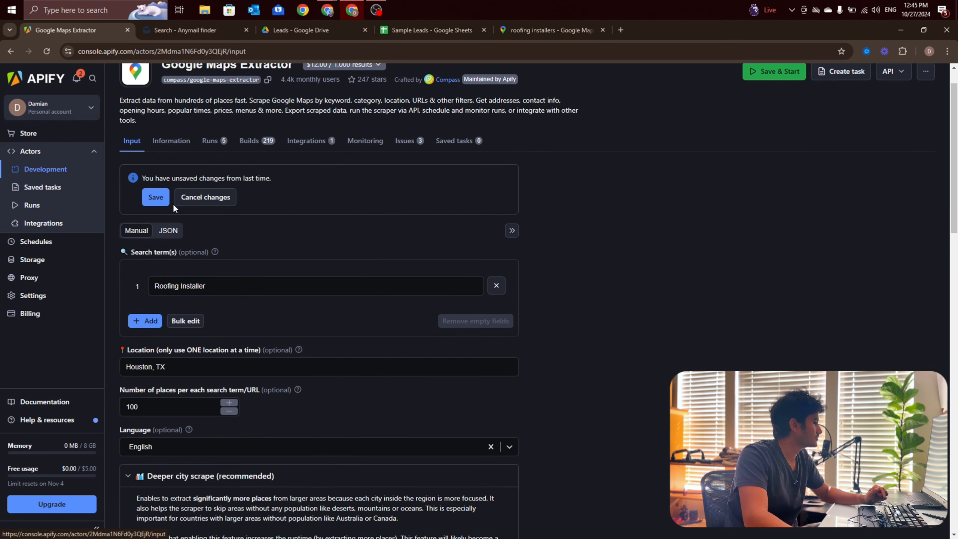
Step: Switch to the Make scenario and open the settings of the Apify Run an Actor module
{"action": "left_click", "coordinate": [327, 11]}
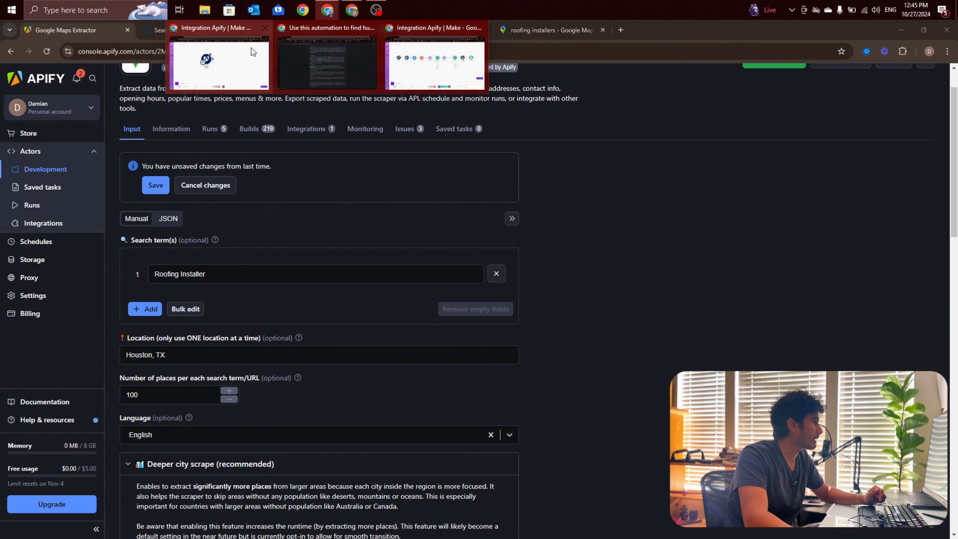
{"action": "left_click", "coordinate": [253, 52]}
{"action": "left_click", "coordinate": [342, 252]}
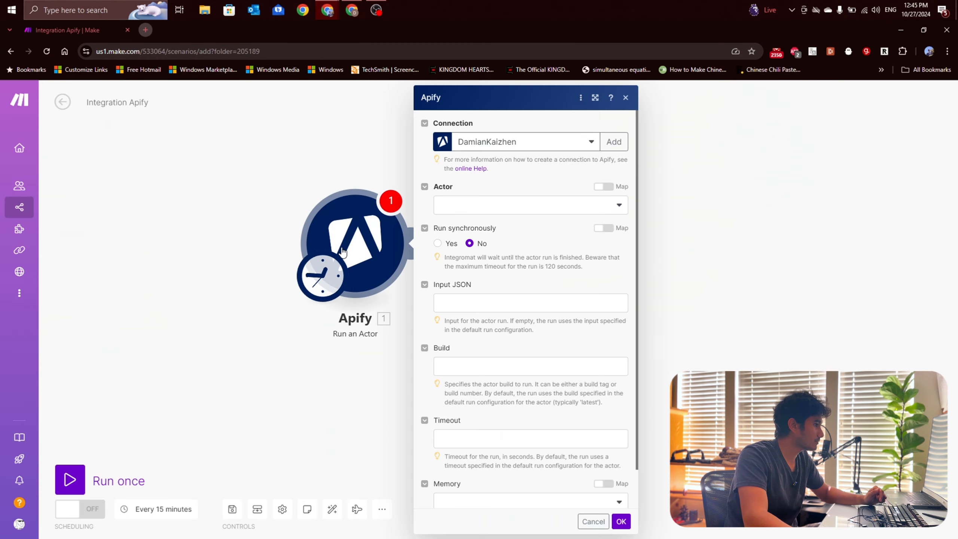
Step: Open the form for adding an Apify connection, examine its connection name and API token fields, and close it without saving
{"action": "left_click", "coordinate": [483, 141]}
{"action": "left_click", "coordinate": [611, 141]}
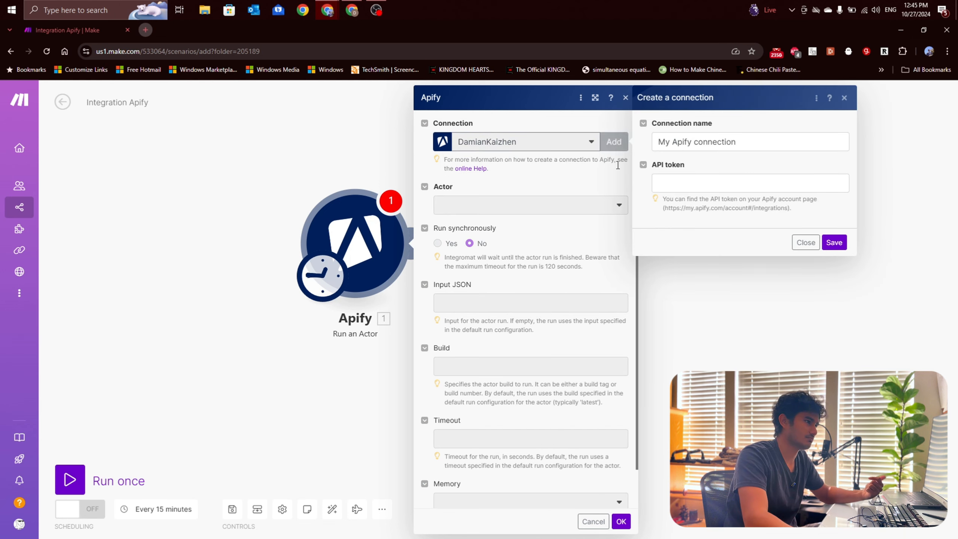
{"action": "left_click", "coordinate": [653, 178]}
{"action": "triple_click", "coordinate": [703, 143]}
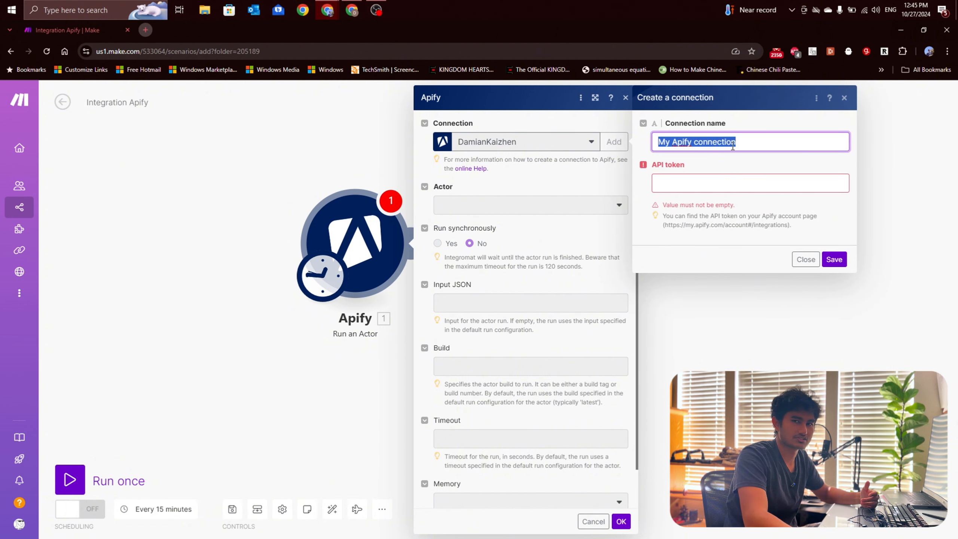
{"action": "left_click", "coordinate": [716, 188]}
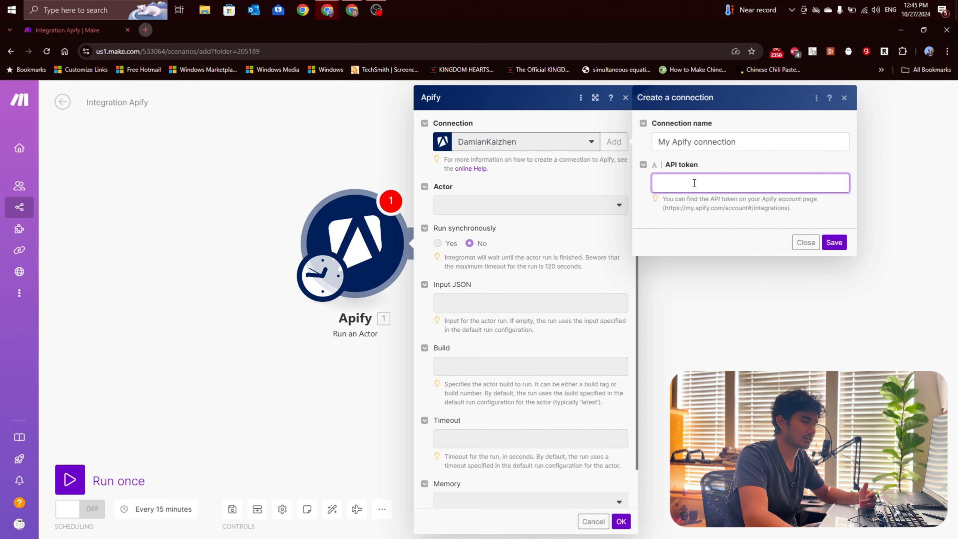
{"action": "left_click", "coordinate": [845, 99]}
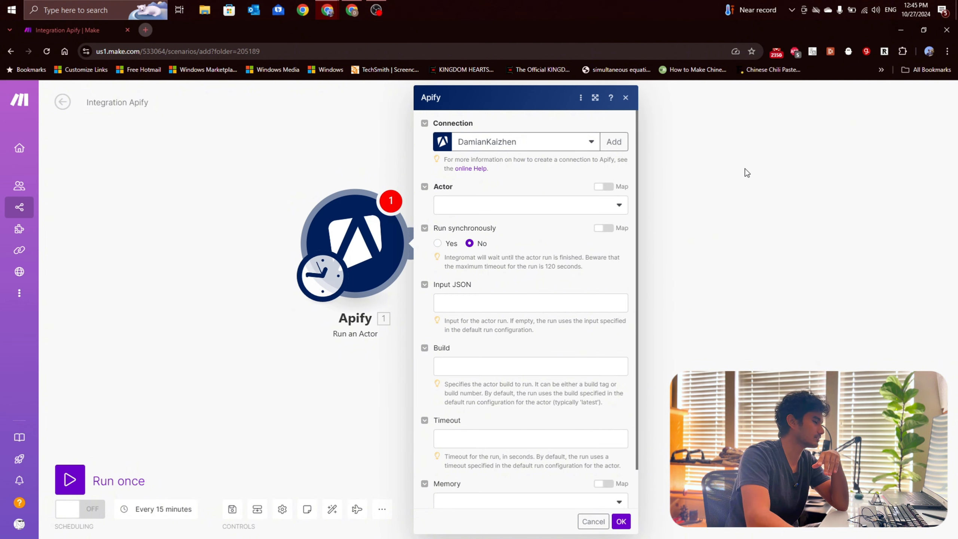
Step: Select compass/google-maps-extractor as the module's actor and set Run synchronously to Yes
{"action": "left_click", "coordinate": [532, 209]}
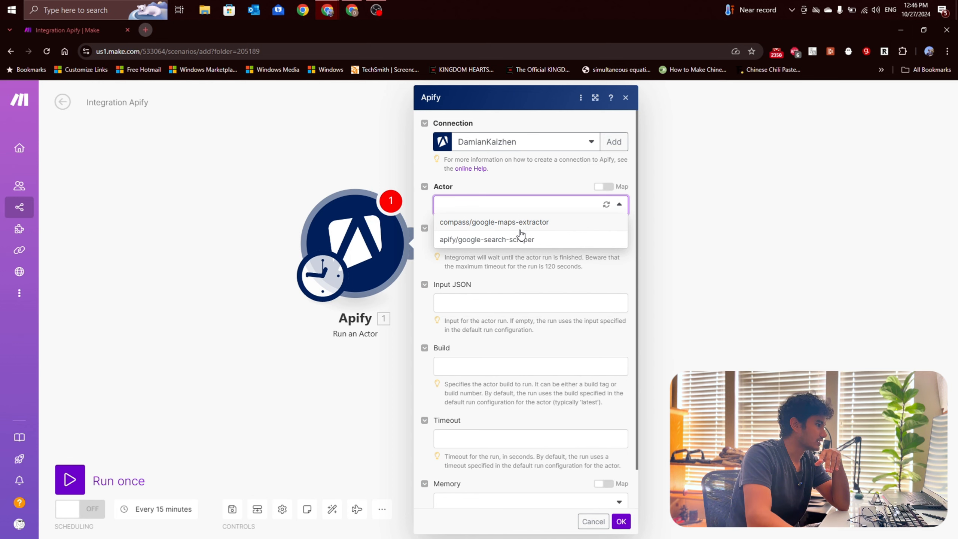
{"action": "left_click", "coordinate": [530, 223]}
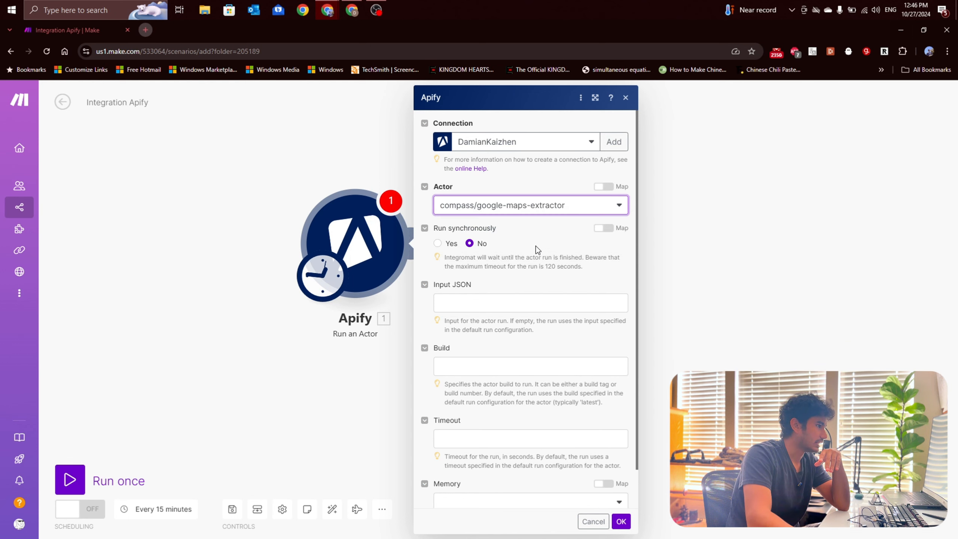
{"action": "left_click", "coordinate": [493, 212]}
{"action": "left_click", "coordinate": [519, 216]}
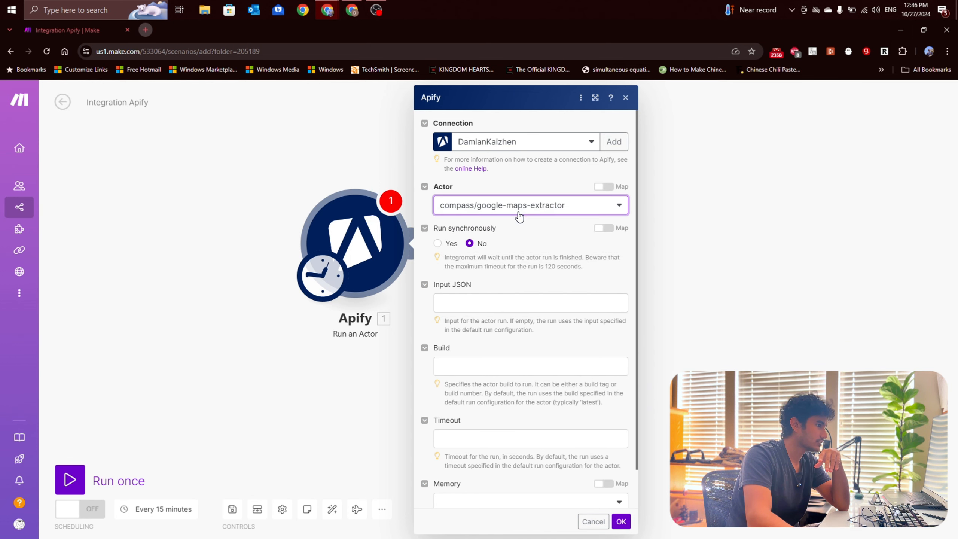
{"action": "left_click", "coordinate": [525, 227]}
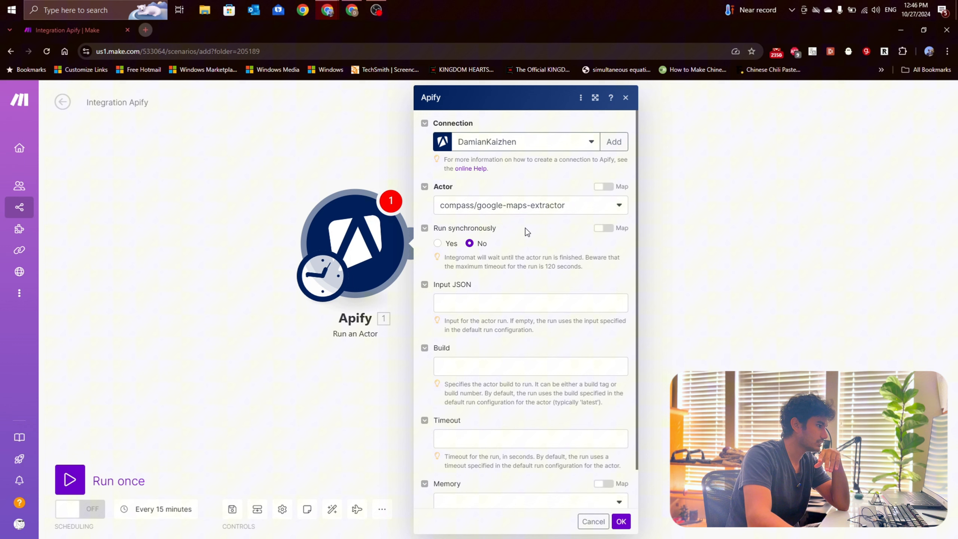
{"action": "left_click", "coordinate": [437, 243]}
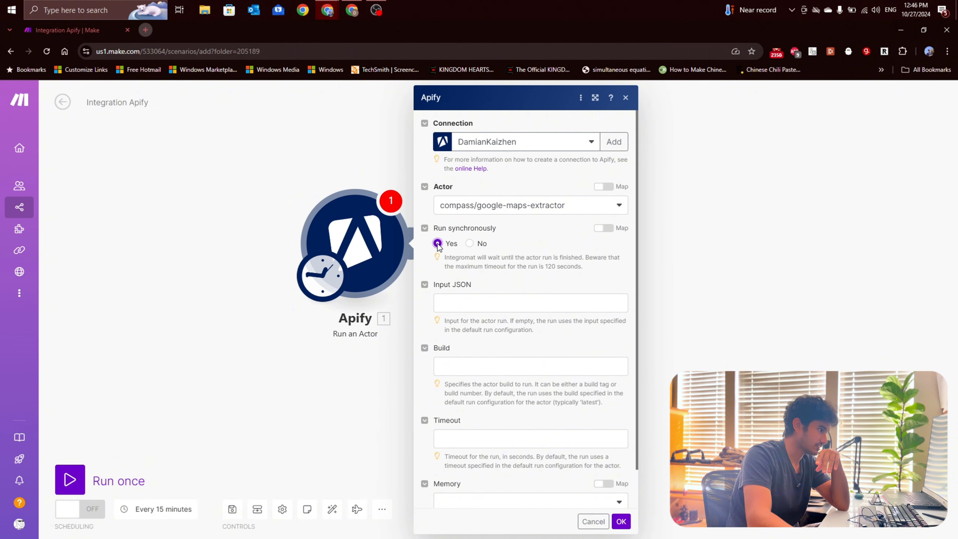
Step: Switch to Apify, show the Google Maps Extractor input as JSON and copy the entire code for the module's Input JSON
{"action": "left_click", "coordinate": [471, 301]}
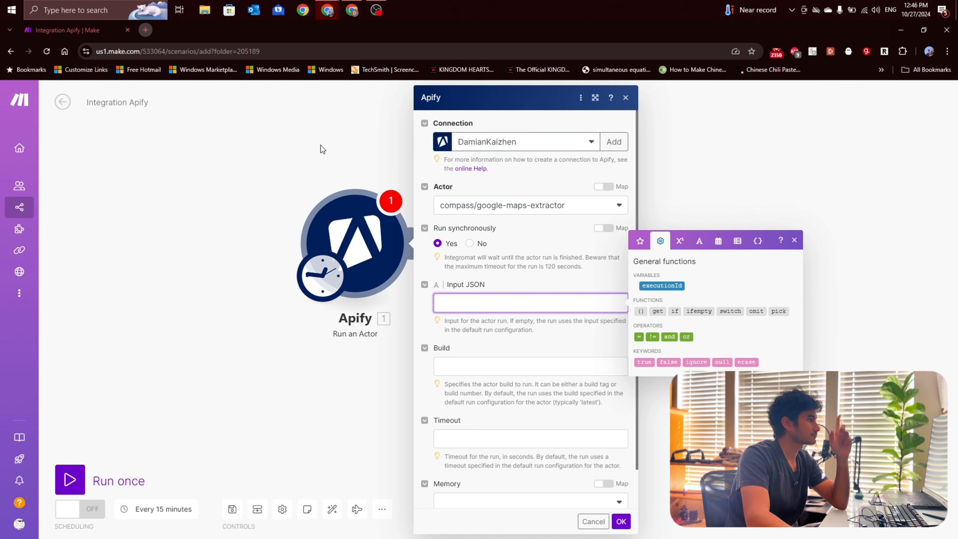
{"action": "mouse_move", "coordinate": [321, 15]}
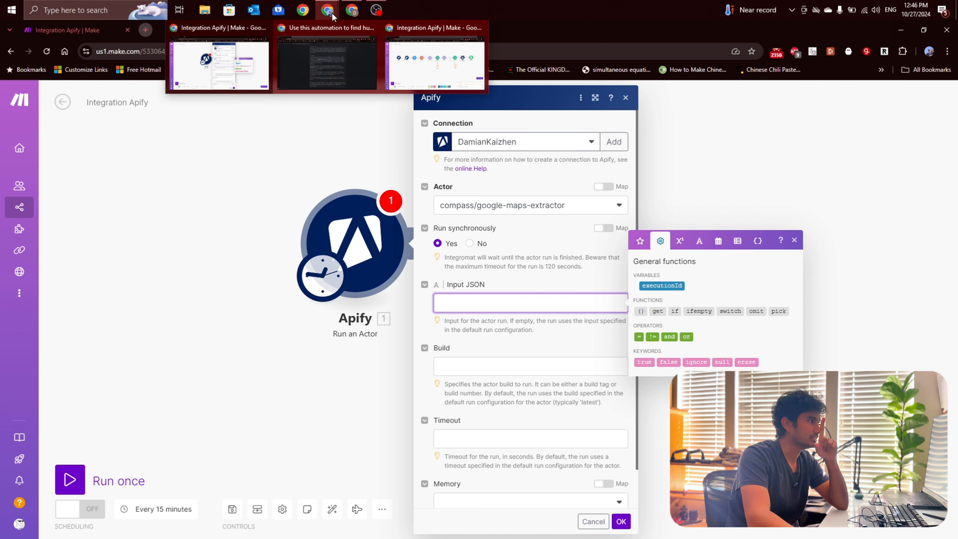
{"action": "left_click", "coordinate": [351, 10]}
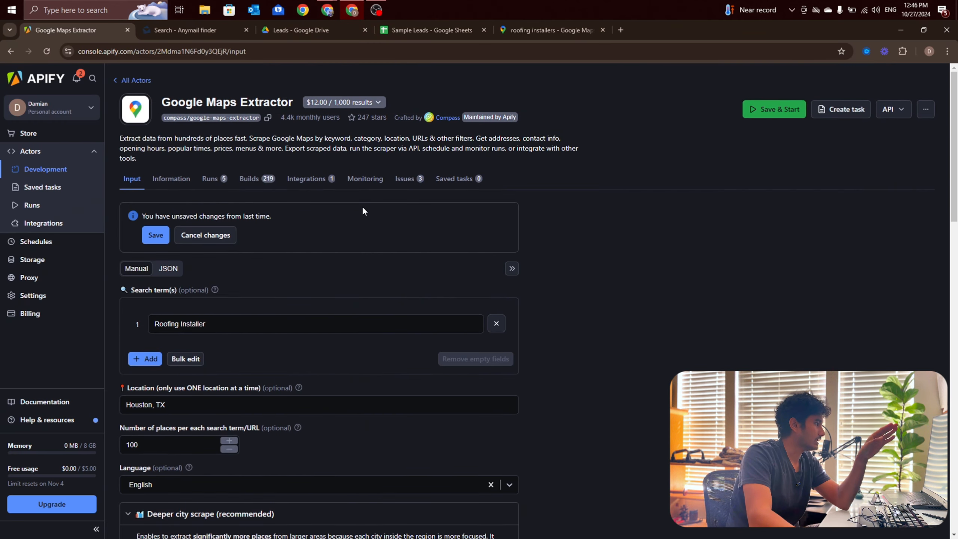
{"action": "scroll", "coordinate": [232, 245], "scroll_direction": "down", "scroll_amount": 8}
{"action": "scroll", "coordinate": [201, 245], "scroll_direction": "up", "scroll_amount": 4}
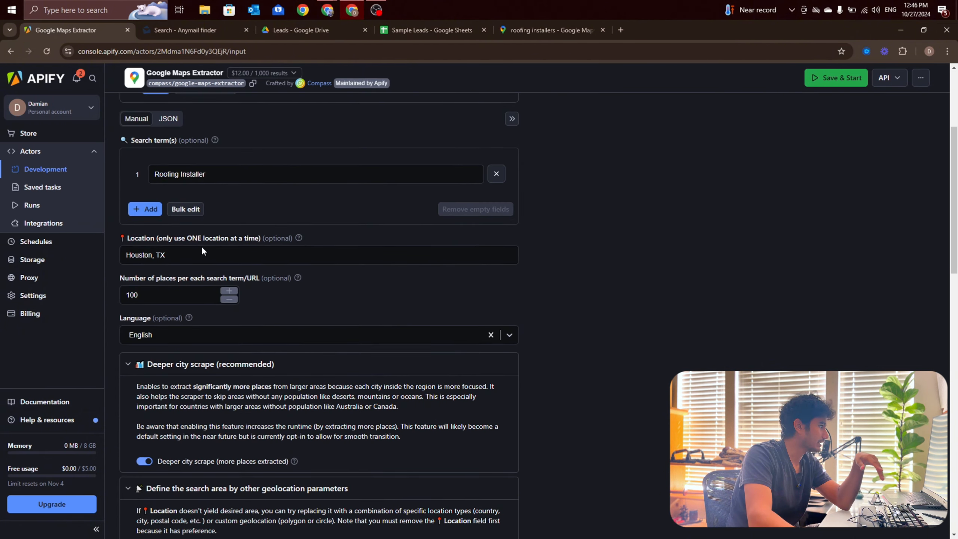
{"action": "scroll", "coordinate": [237, 229], "scroll_direction": "down", "scroll_amount": 3}
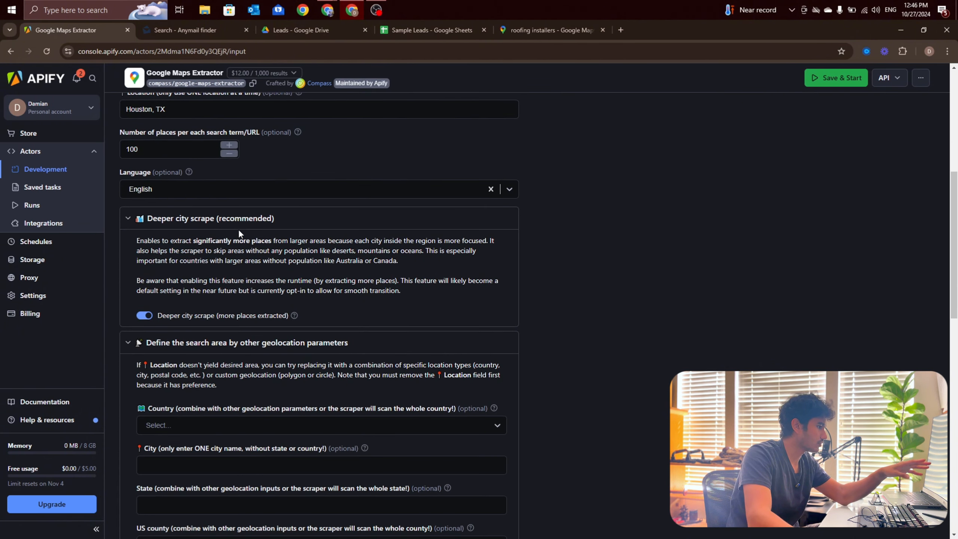
{"action": "scroll", "coordinate": [238, 229], "scroll_direction": "down", "scroll_amount": 12}
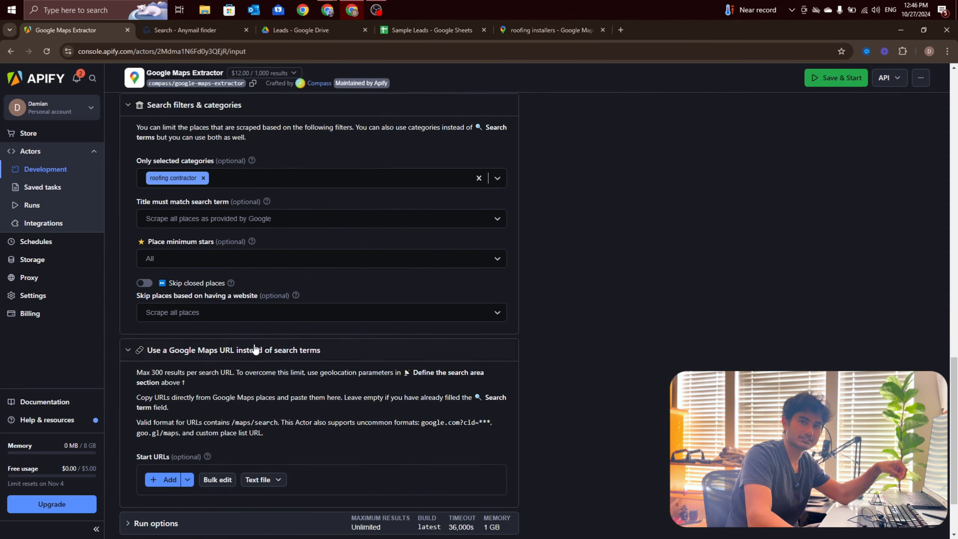
{"action": "scroll", "coordinate": [248, 347], "scroll_direction": "up", "scroll_amount": 10}
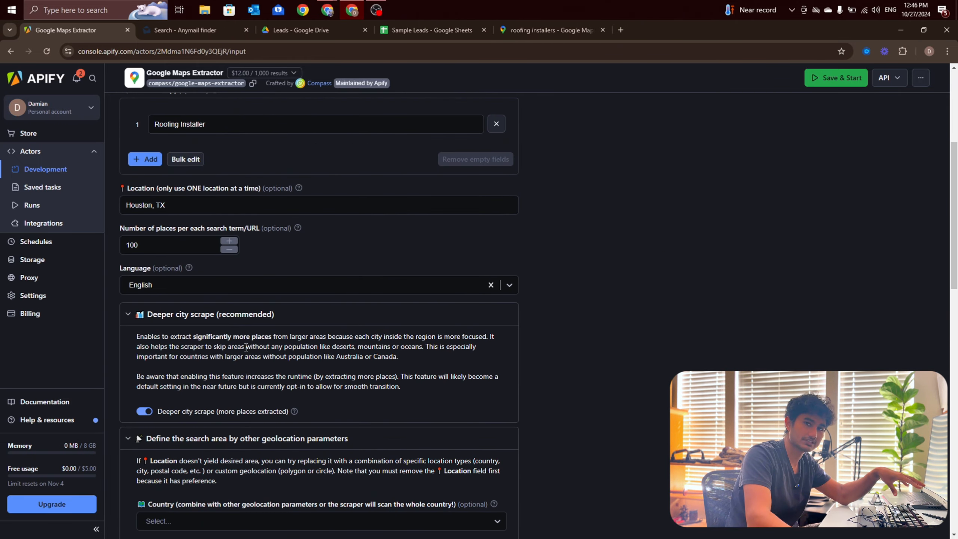
{"action": "scroll", "coordinate": [235, 346], "scroll_direction": "up", "scroll_amount": 5}
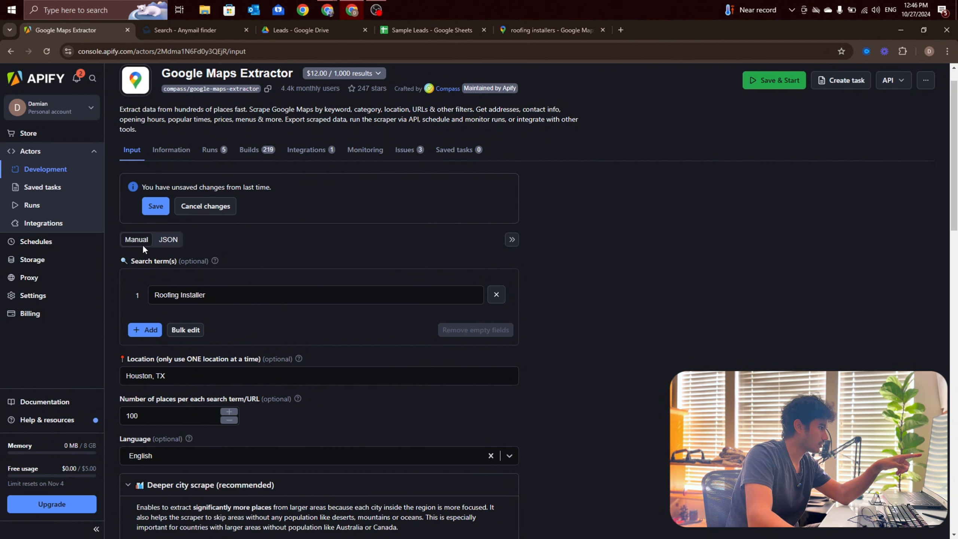
{"action": "left_click", "coordinate": [168, 239]}
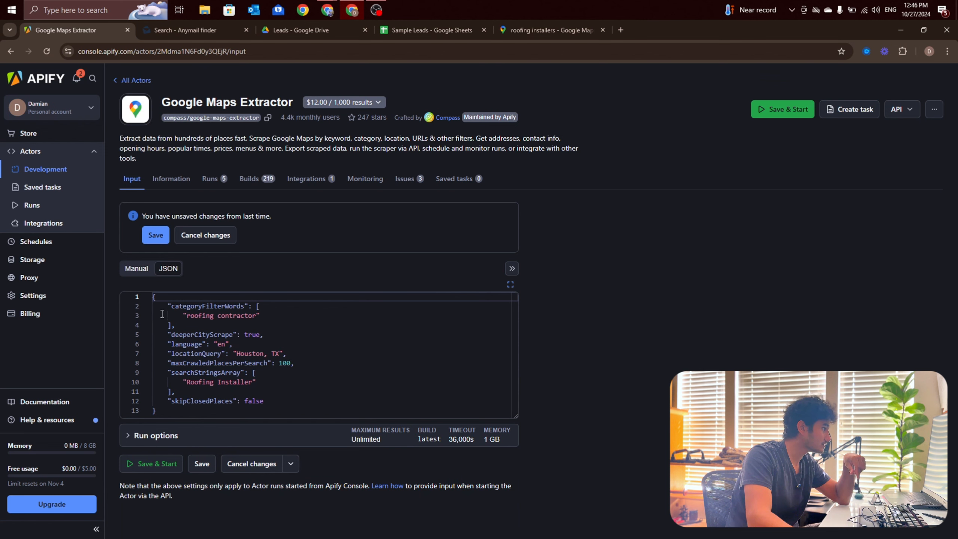
{"action": "left_click_drag", "start_coordinate": [205, 414], "coordinate": [136, 268]}
{"action": "key", "text": "ctrl+c"}
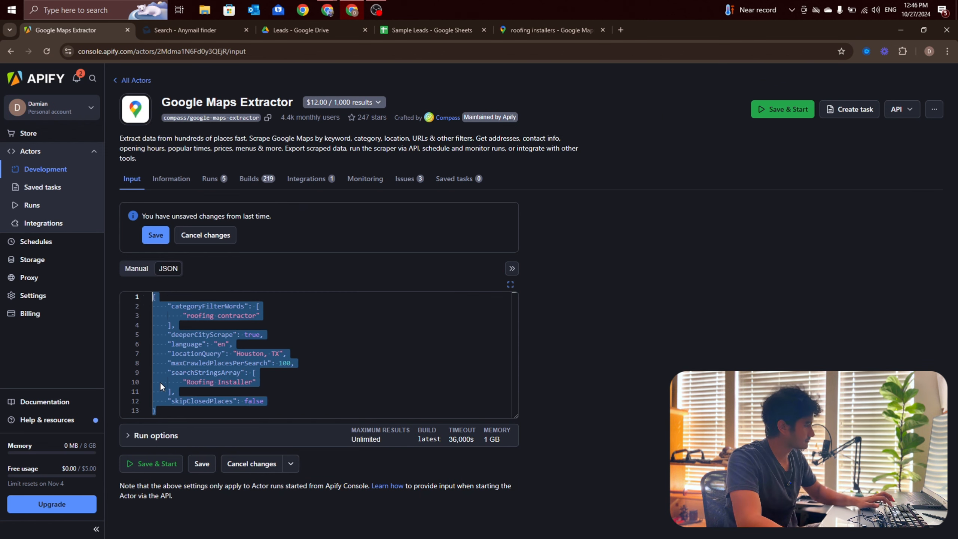
{"action": "mouse_move", "coordinate": [241, 366]}
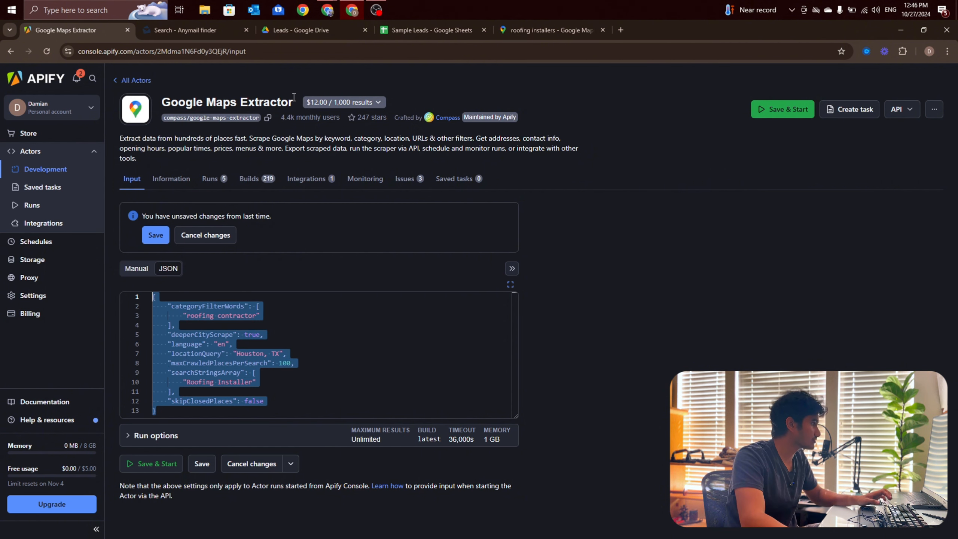
Step: Switch back to Make and paste the copied JSON into the Apify module's Input JSON, replacing the first paste with a plain-text one
{"action": "left_click", "coordinate": [326, 10]}
{"action": "left_click", "coordinate": [218, 65]}
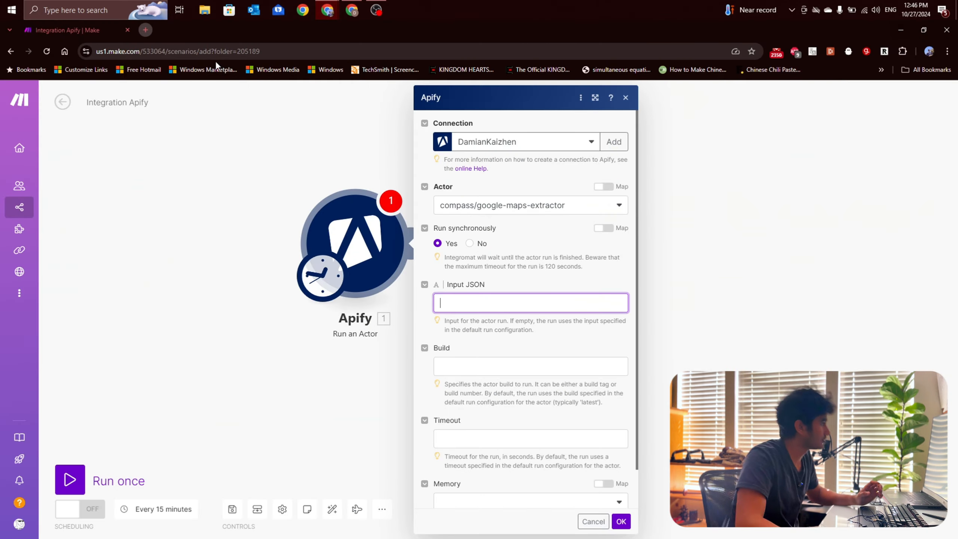
{"action": "left_click", "coordinate": [466, 302]}
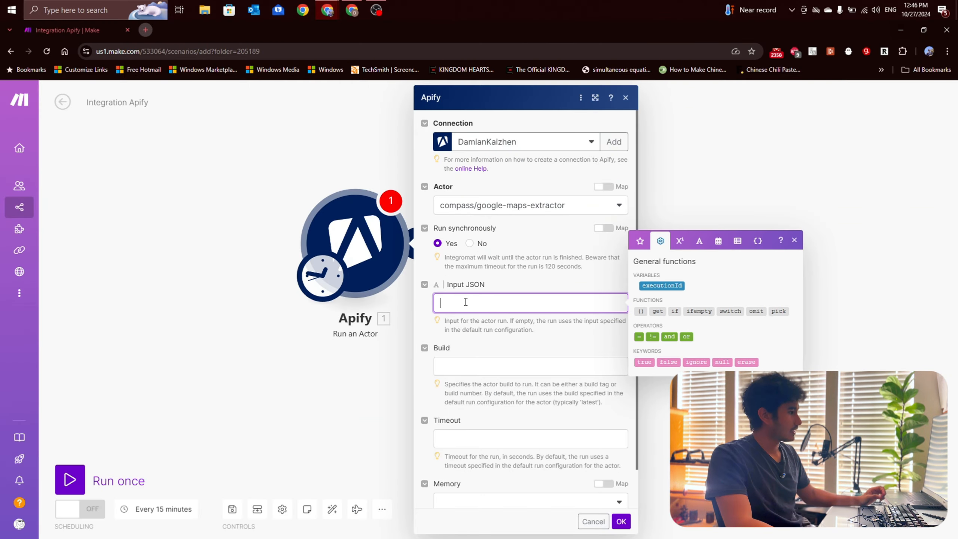
{"action": "type", "text": "{ \"categoryFilterWords\": [ \"roofing contractor\" ], \"deeperCityScrape\": true, \"language\": \"en\", \"locationQuery\": \"Houston, TX\", \"maxCrawledPlacesPerSearch\": 100, \"searchStringsArray\": [ \"Roofing Installer\" ], \"skipClosedPlaces\": false}"}
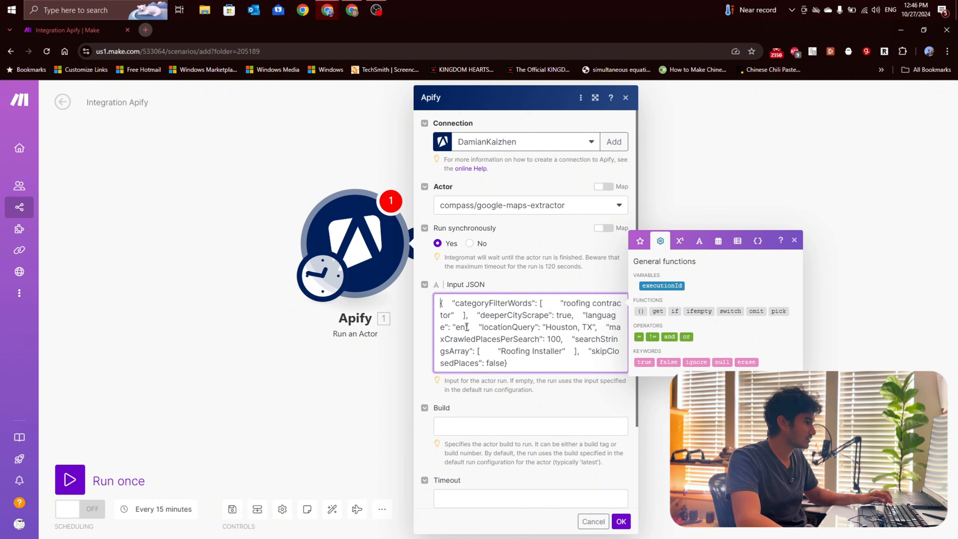
{"action": "left_click_drag", "start_coordinate": [507, 363], "coordinate": [408, 301]}
{"action": "key", "text": "BackSpace"}
{"action": "right_click", "coordinate": [450, 305]}
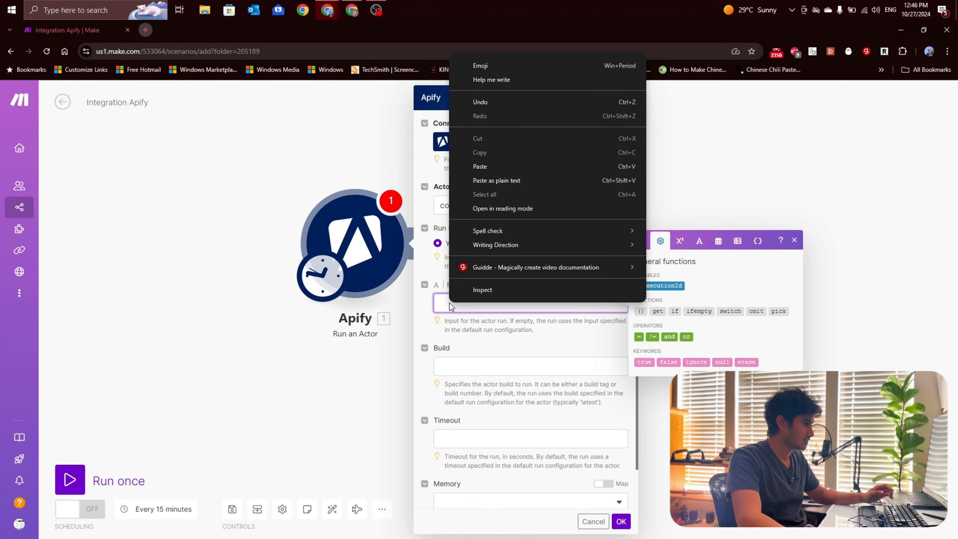
{"action": "left_click", "coordinate": [492, 181]}
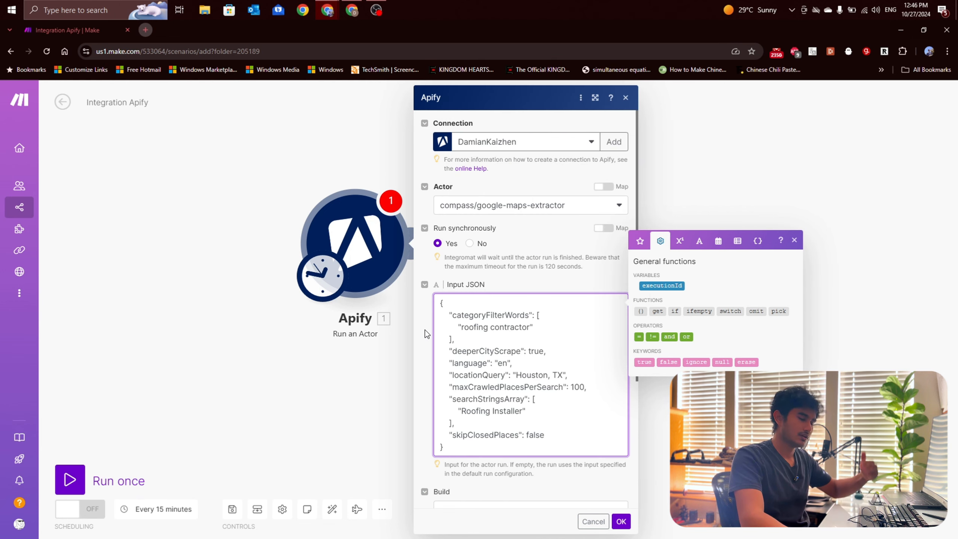
Step: Review the pasted Input JSON and the optional Build, Timeout and Memory settings of the Apify module
{"action": "left_click", "coordinate": [495, 477]}
{"action": "scroll", "coordinate": [513, 403], "scroll_direction": "down", "scroll_amount": 1}
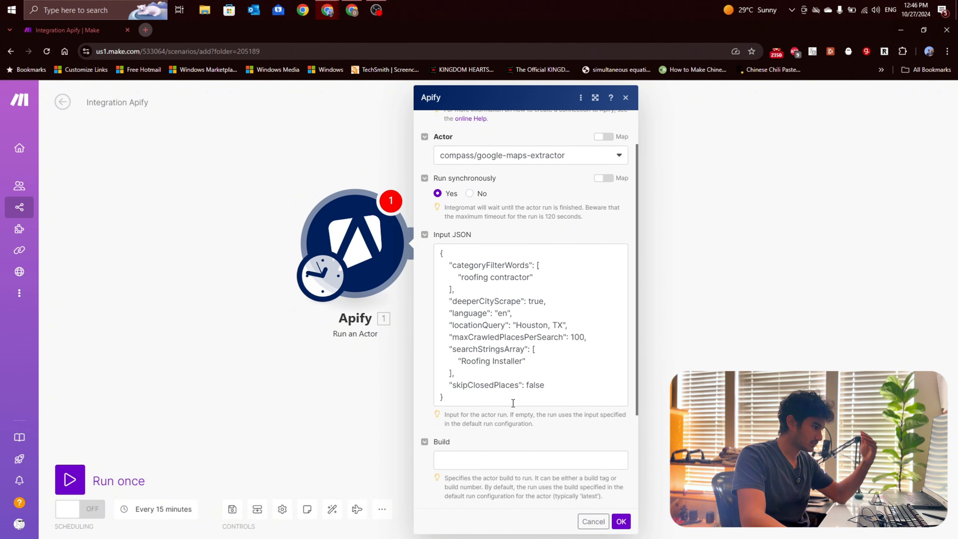
{"action": "scroll", "coordinate": [509, 400], "scroll_direction": "down", "scroll_amount": 3}
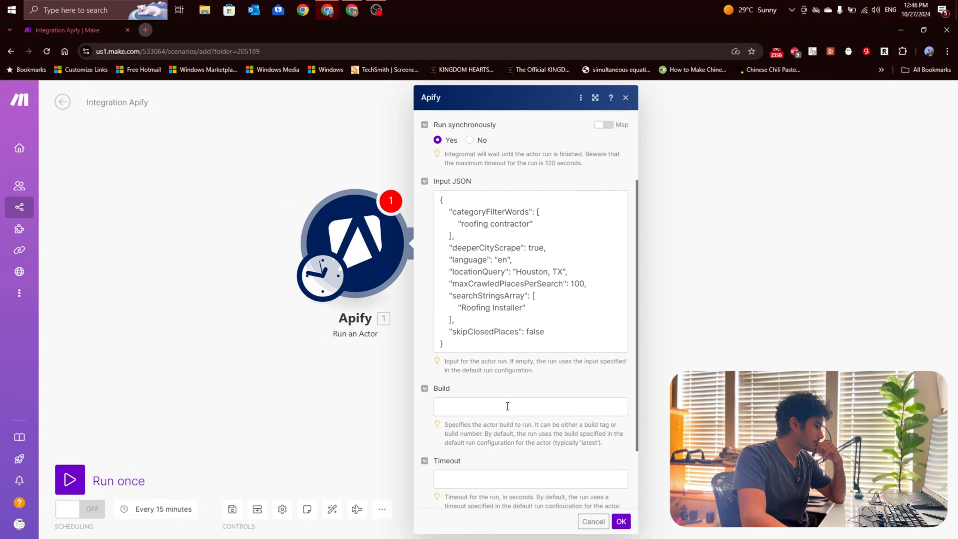
{"action": "left_click", "coordinate": [469, 341]}
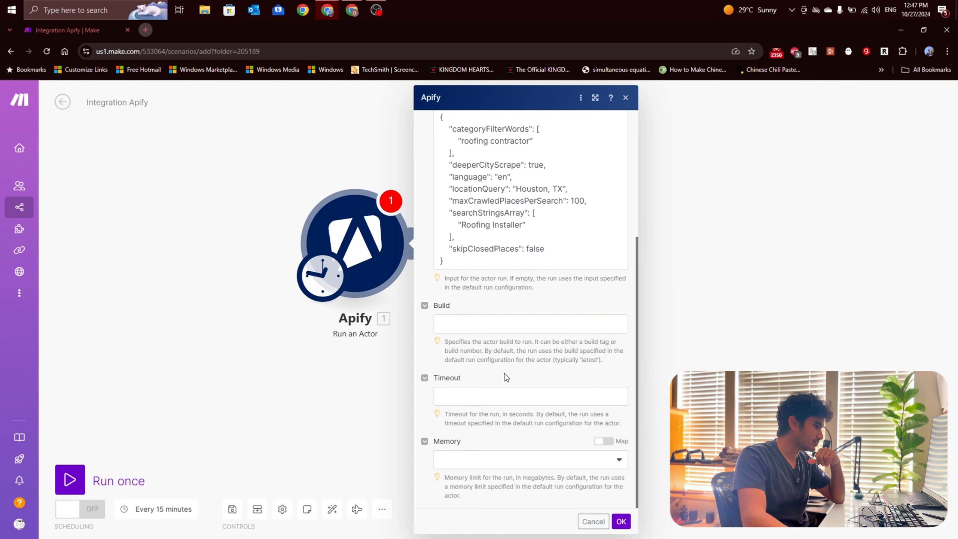
Step: Confirm the Apify Run an Actor module's settings and save the scenario
{"action": "left_click", "coordinate": [621, 521]}
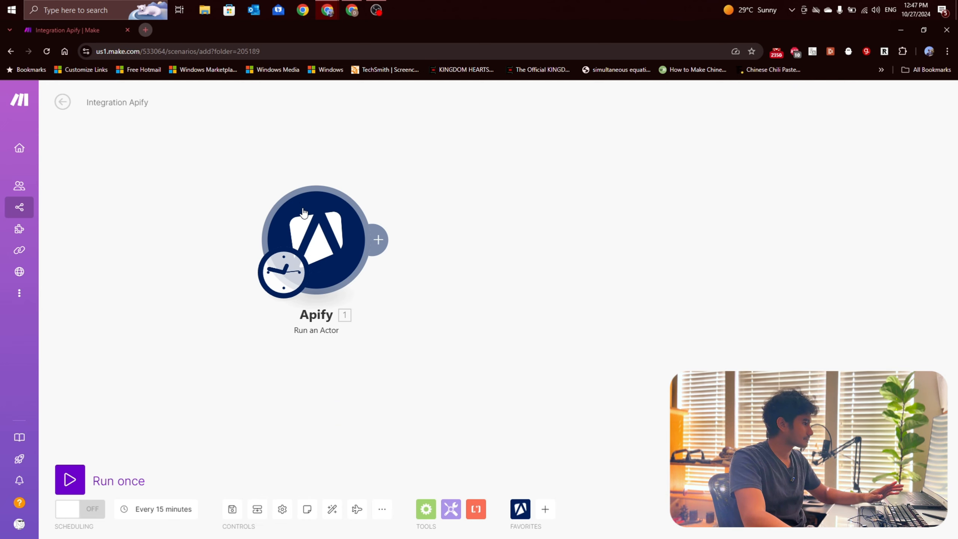
{"action": "left_click_drag", "start_coordinate": [303, 212], "coordinate": [252, 241]}
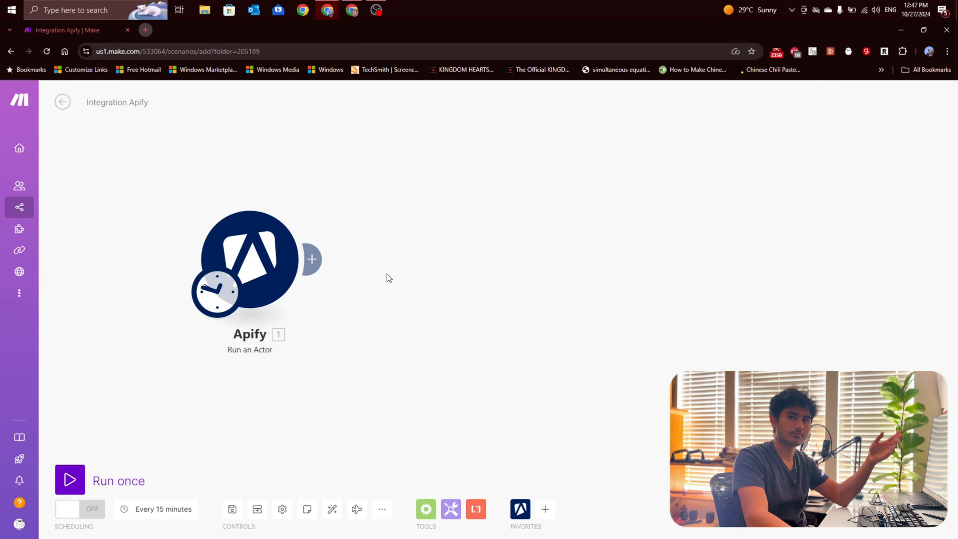
{"action": "scroll", "coordinate": [368, 266], "scroll_direction": "down", "scroll_amount": 1}
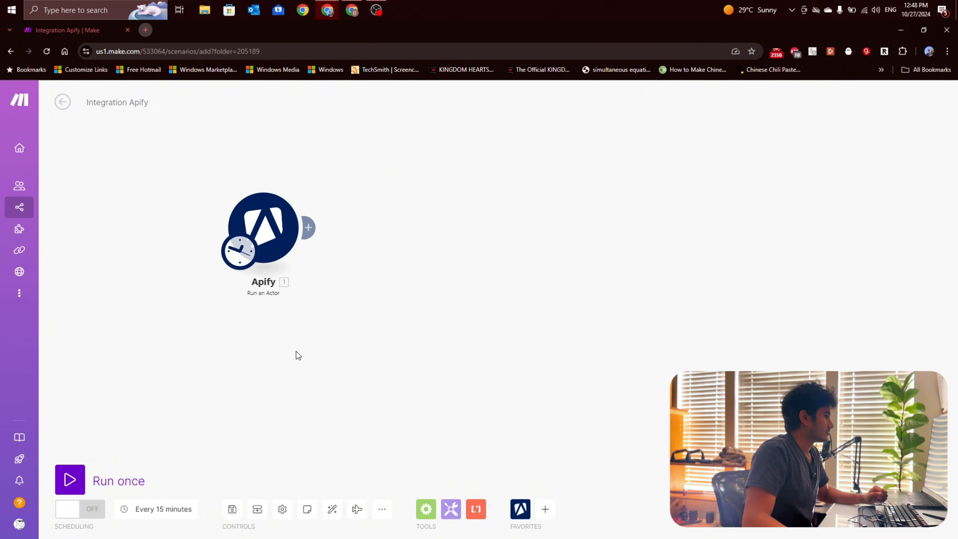
{"action": "left_click", "coordinate": [233, 509]}
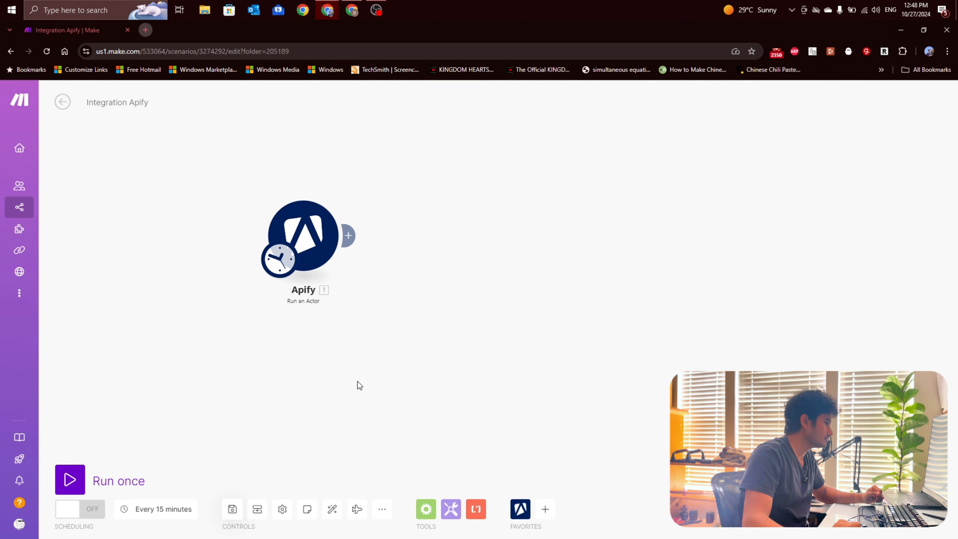
Step: Rename the scenario as "Run Apify Search"
{"action": "left_click", "coordinate": [129, 103]}
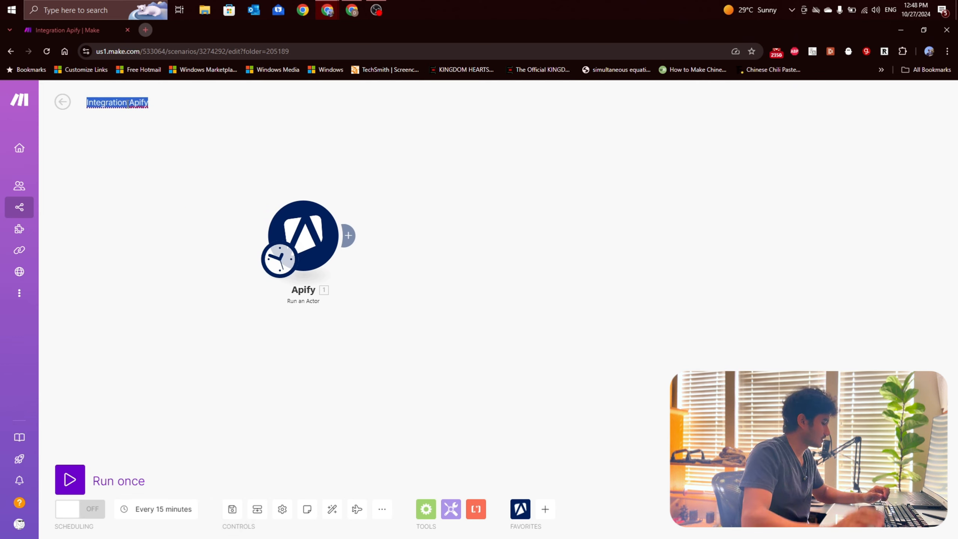
{"action": "type", "text": "Sear"}
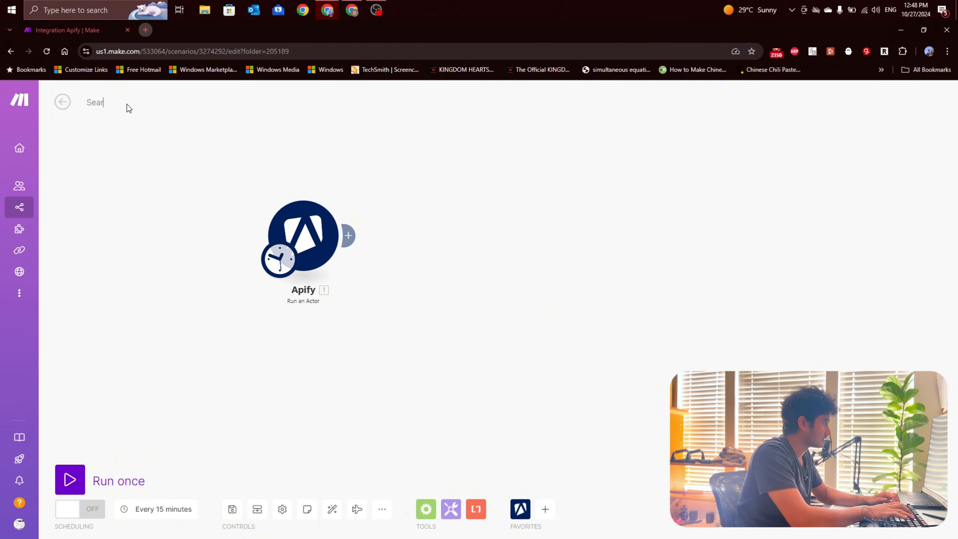
{"action": "key", "text": "BackSpace"}
{"action": "key", "text": "BackSpace"}
{"action": "key", "text": "BackSpace"}
{"action": "key", "text": "BackSpace"}
{"action": "type", "text": "Run "}
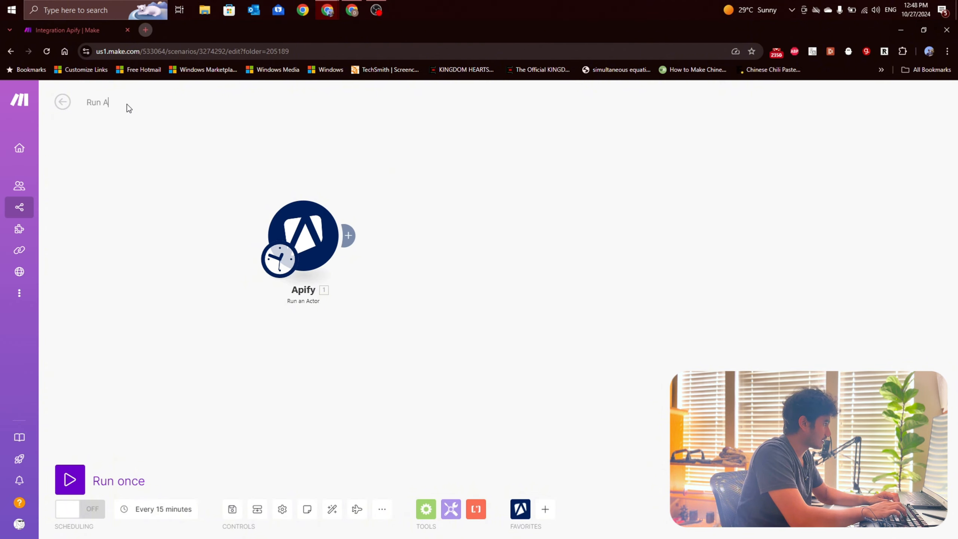
{"action": "type", "text": "Apify Searc"}
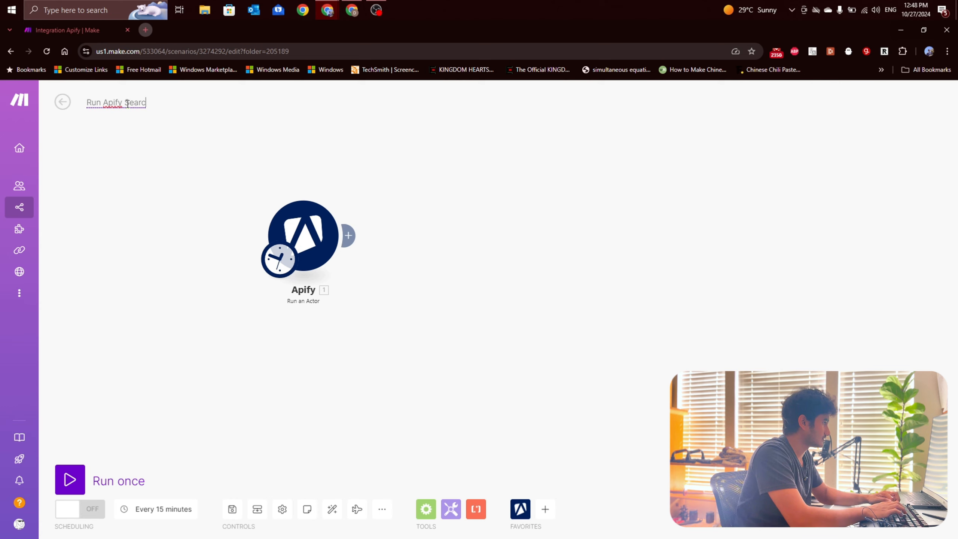
{"action": "type", "text": "h"}
{"action": "key", "text": "Return"}
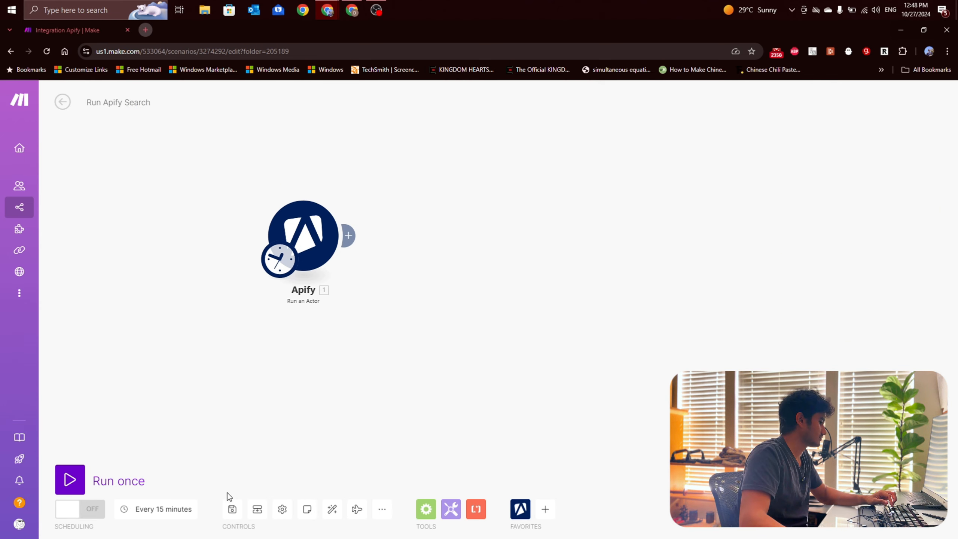
Step: Duplicate the scenario's browser tab and create a new scenario in the Lead Generation folder
{"action": "left_click", "coordinate": [313, 225]}
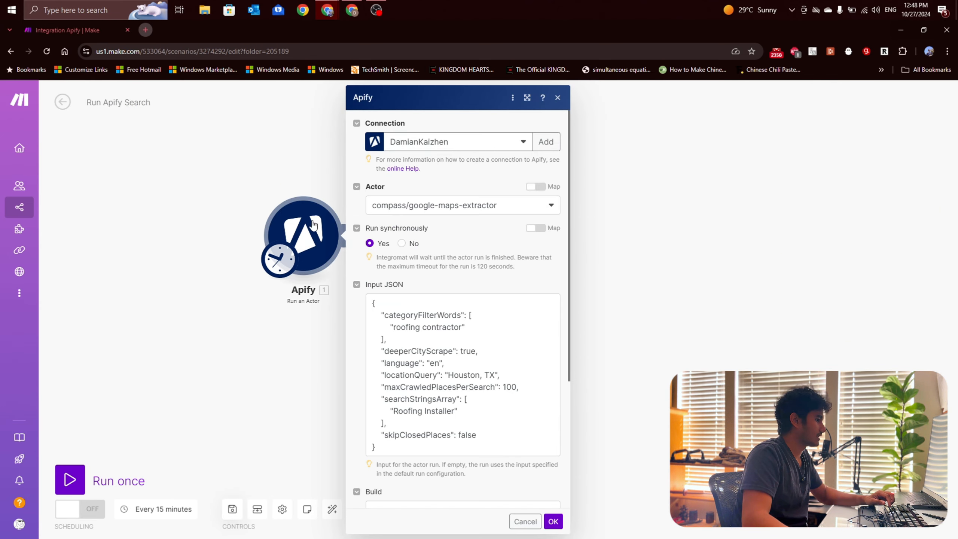
{"action": "left_click", "coordinate": [246, 217]}
{"action": "right_click", "coordinate": [112, 30]}
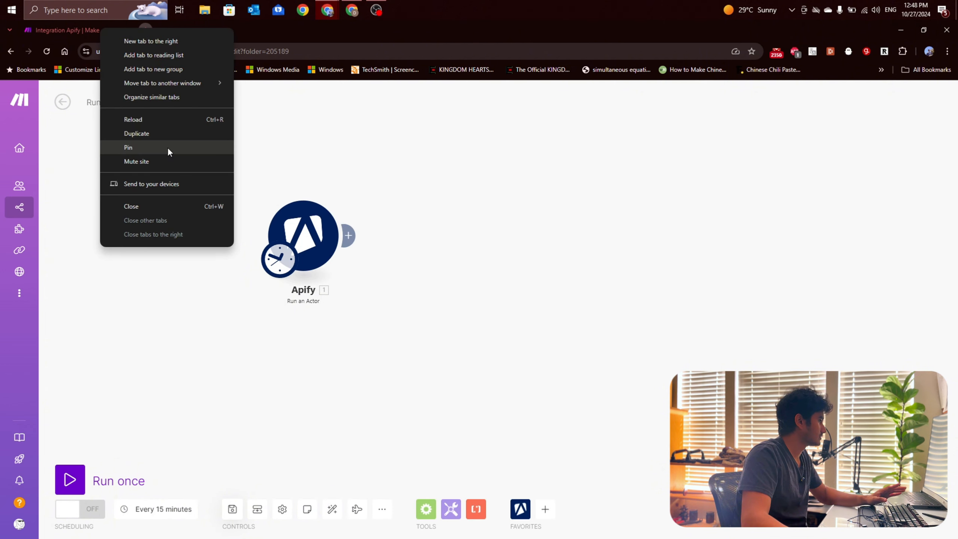
{"action": "left_click", "coordinate": [158, 136]}
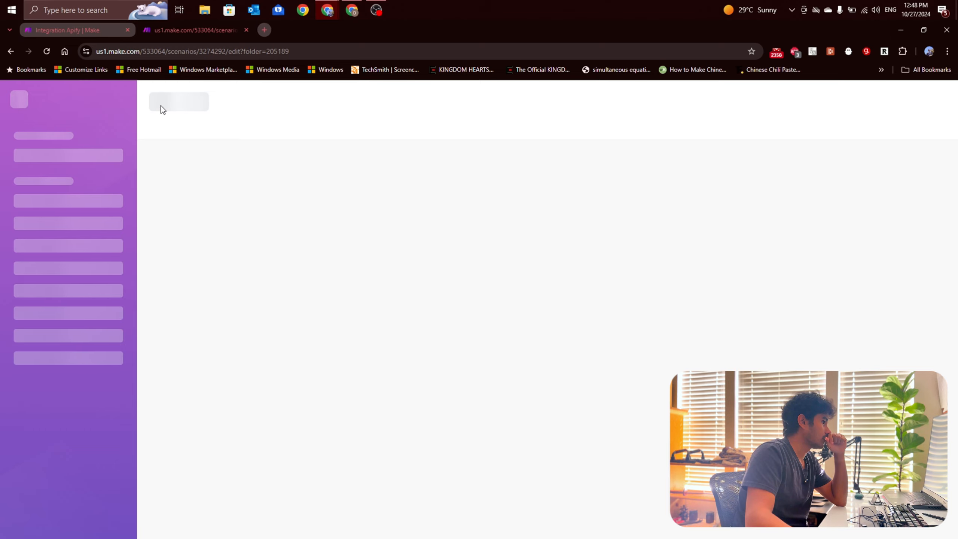
{"action": "left_click", "coordinate": [61, 106]}
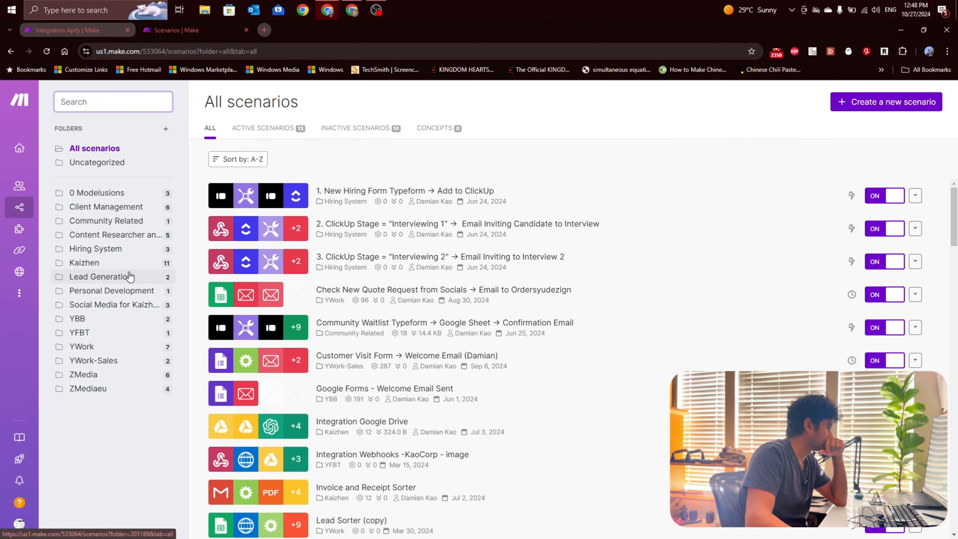
{"action": "left_click", "coordinate": [130, 277]}
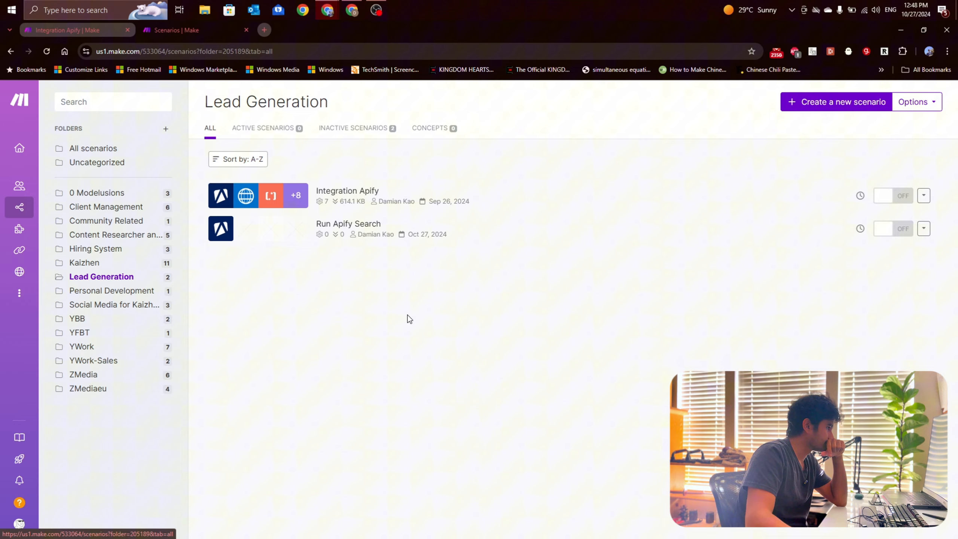
{"action": "left_click", "coordinate": [883, 112]}
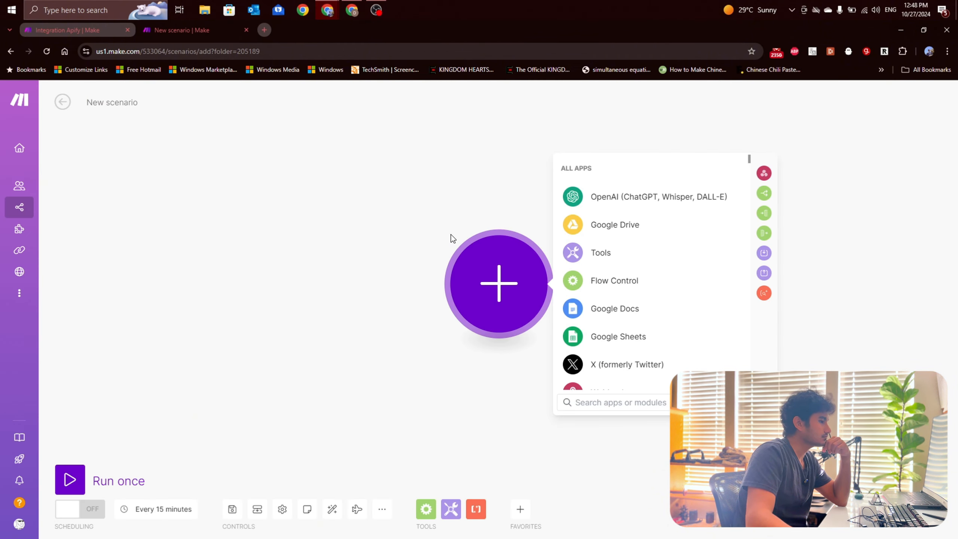
Step: Find Apify among the apps and add its Watch Actor Runs trigger as the new scenario's first module
{"action": "left_click", "coordinate": [596, 401]}
{"action": "type", "text": "apif"}
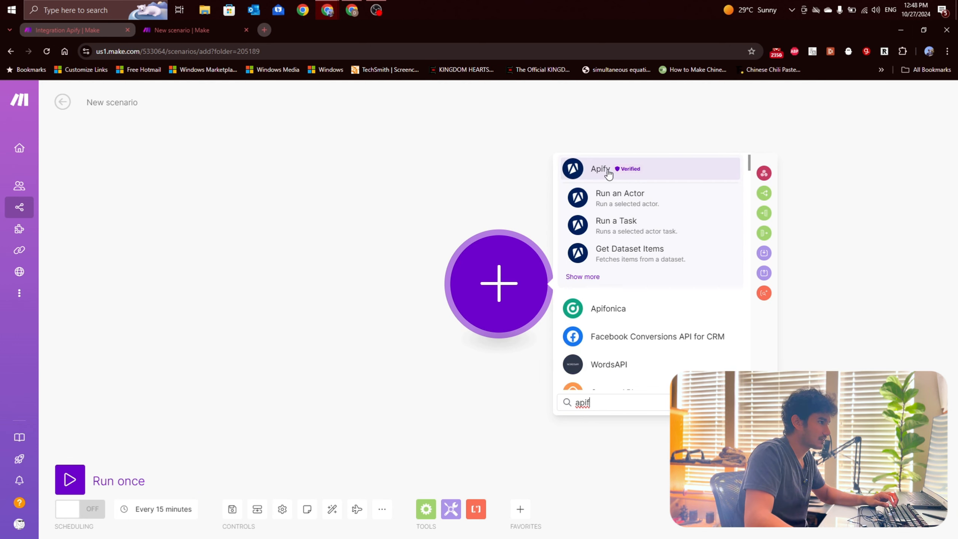
{"action": "left_click", "coordinate": [604, 170]}
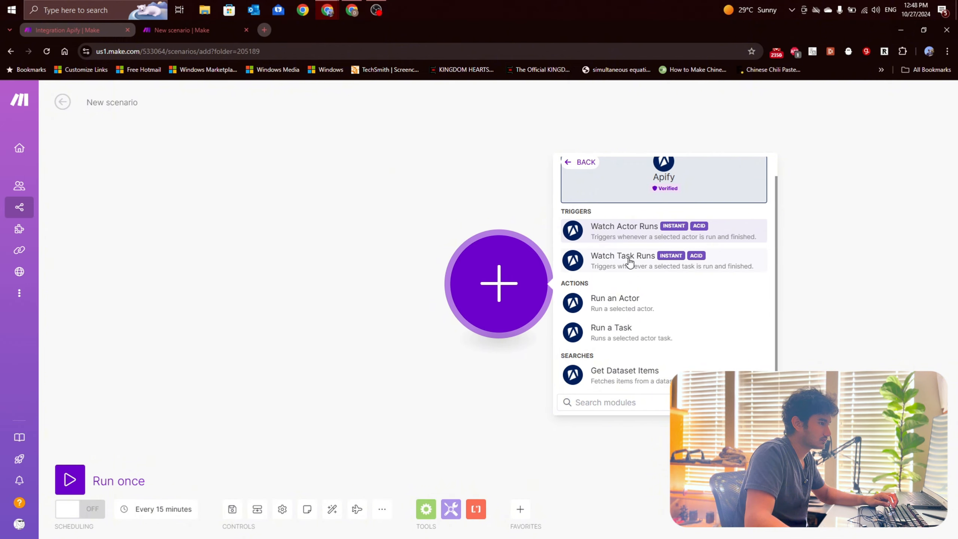
{"action": "left_click", "coordinate": [633, 230]}
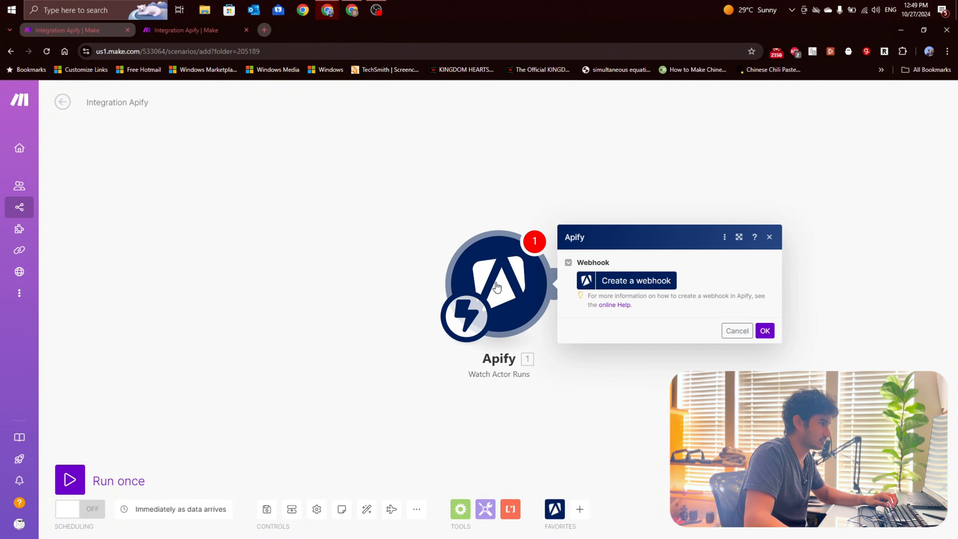
Step: Start a new webhook for the Apify trigger and name it "My Finished Actor Run webhook - GoogleMapsExtractor"
{"action": "left_click", "coordinate": [456, 267]}
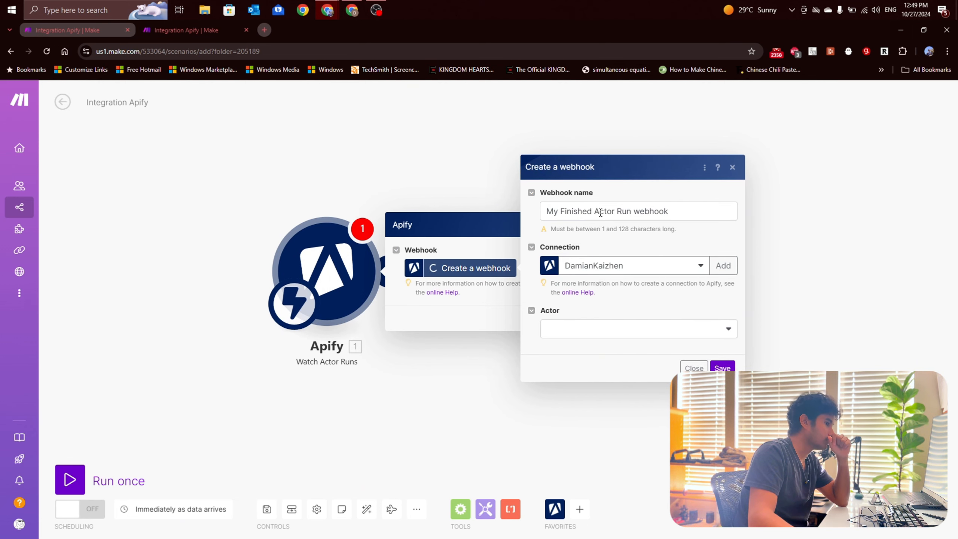
{"action": "double_click", "coordinate": [605, 212]}
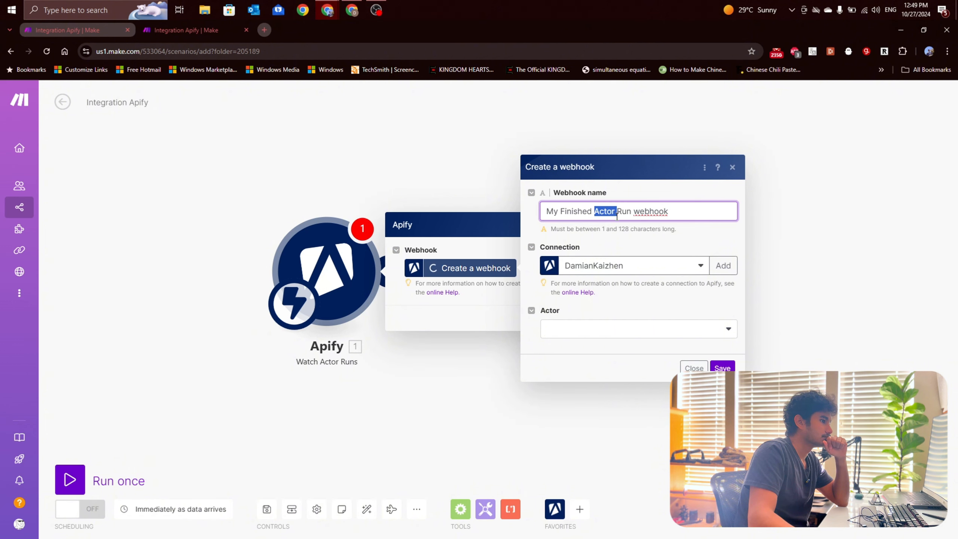
{"action": "left_click", "coordinate": [623, 212]}
{"action": "double_click", "coordinate": [647, 211]}
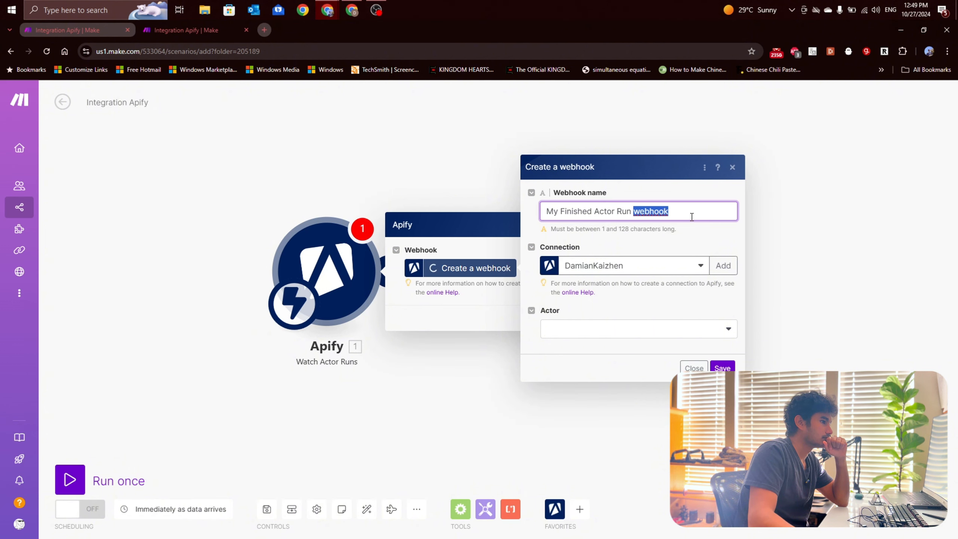
{"action": "left_click", "coordinate": [688, 215]}
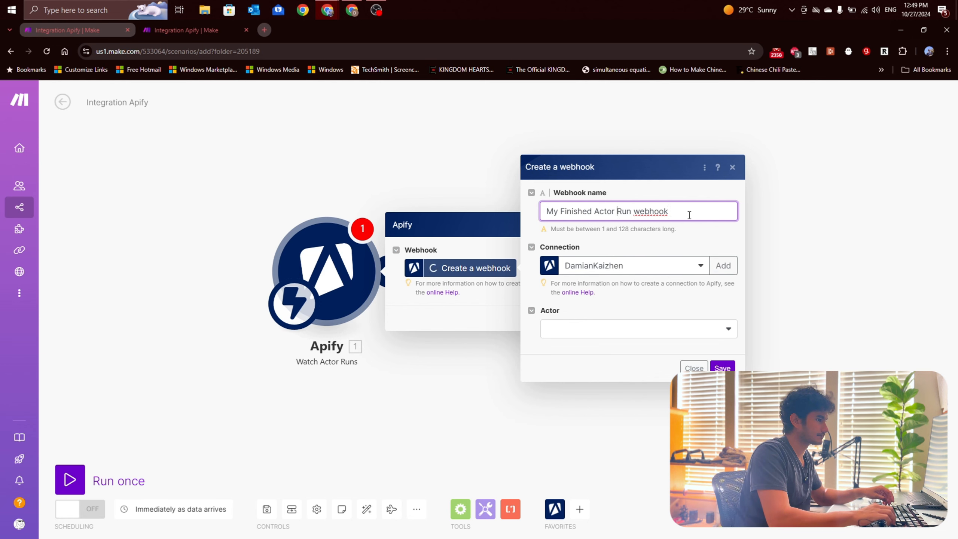
{"action": "key", "text": "shift+End"}
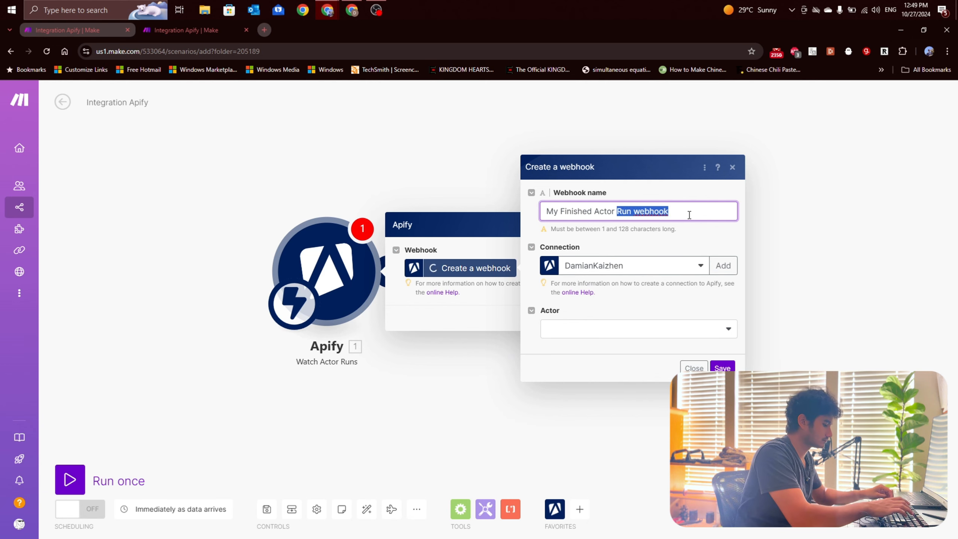
{"action": "key", "text": "Right"}
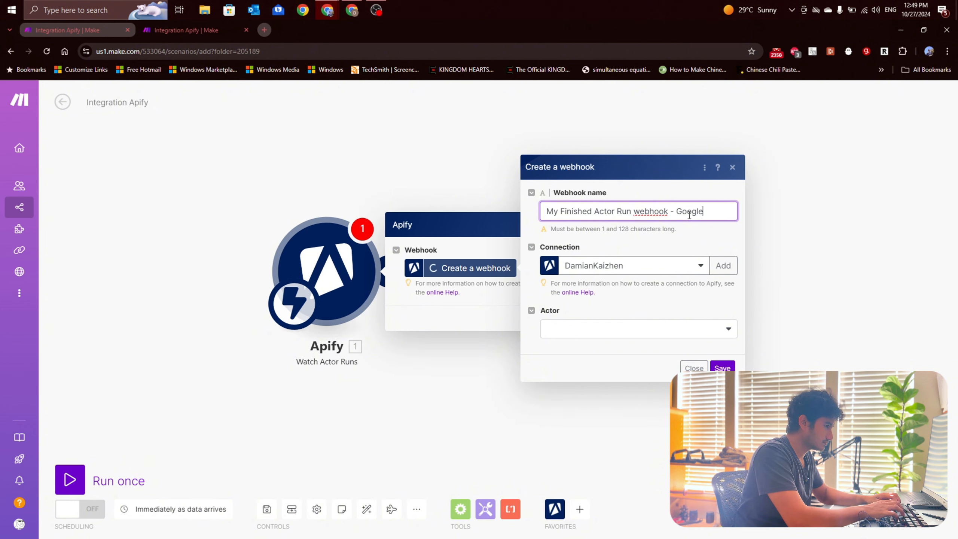
{"action": "type", "text": "- GoogleMapsExtractor"}
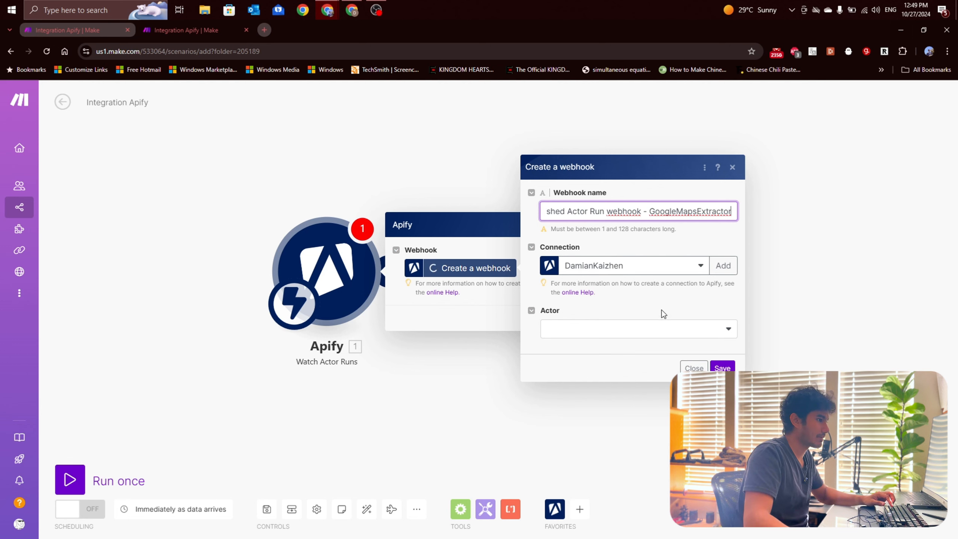
Step: Set the webhook's actor to compass/google-maps-extractor, save the webhook and confirm the trigger module
{"action": "left_click", "coordinate": [634, 333]}
{"action": "left_click", "coordinate": [598, 347]}
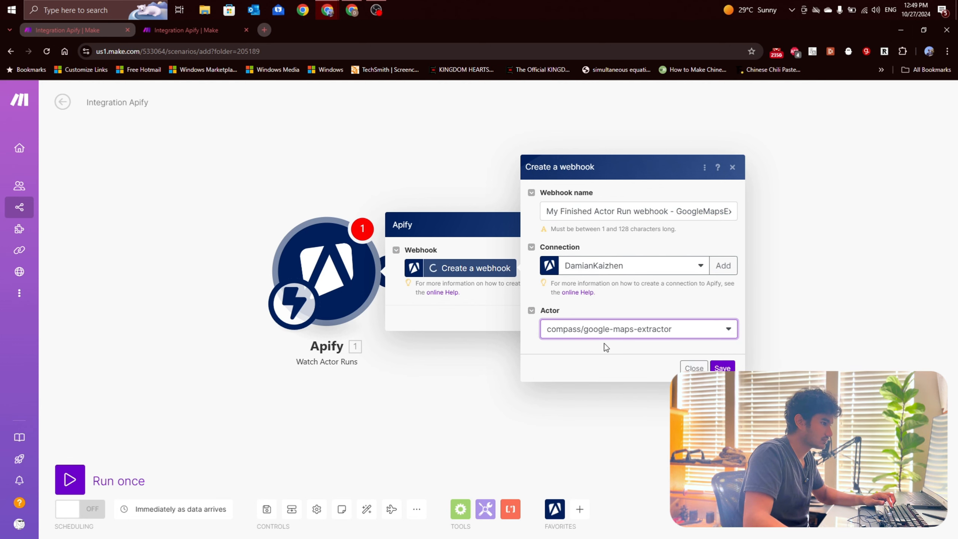
{"action": "left_click", "coordinate": [720, 367]}
{"action": "left_click", "coordinate": [591, 317]}
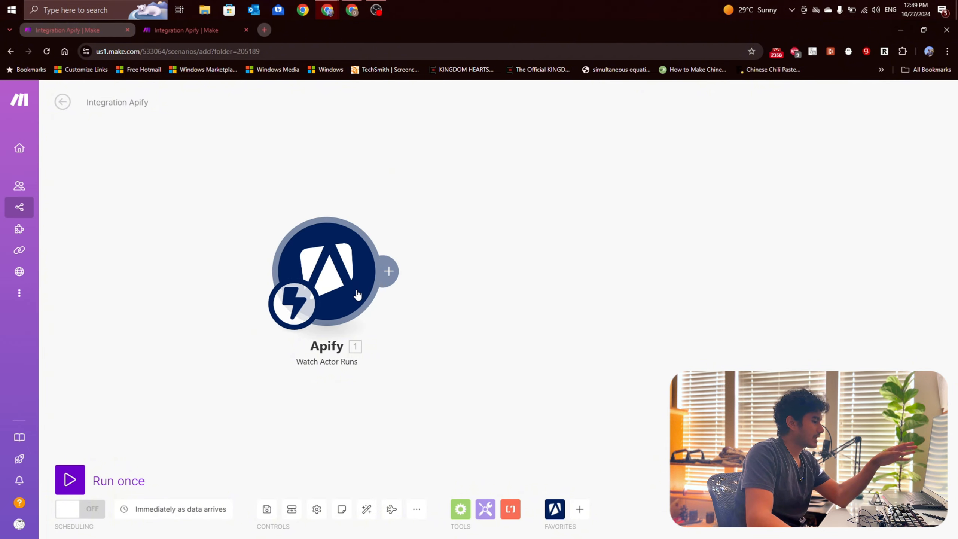
{"action": "left_click_drag", "start_coordinate": [458, 296], "coordinate": [433, 298]}
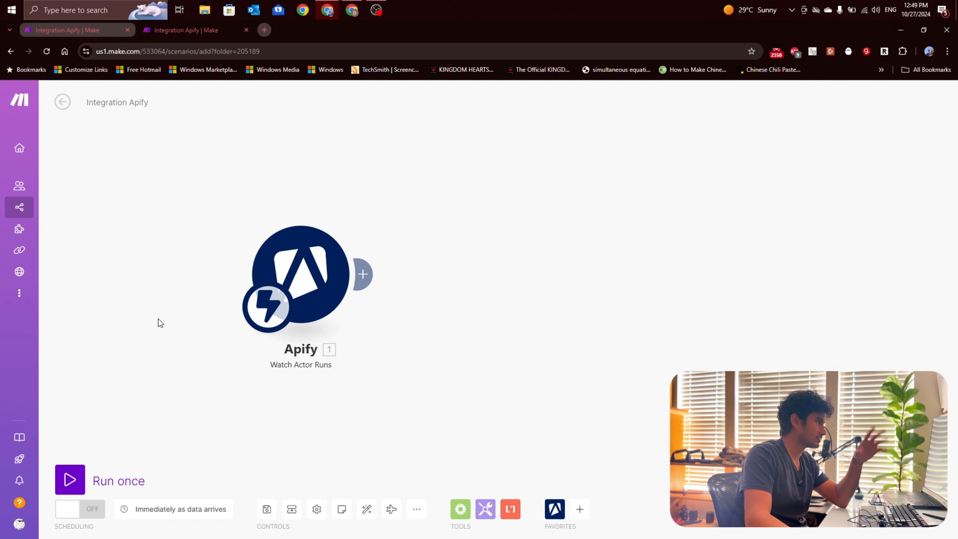
Step: Save the Watch Actor Runs scenario and turn its scheduling on, to run immediately as data arrives
{"action": "left_click", "coordinate": [170, 31]}
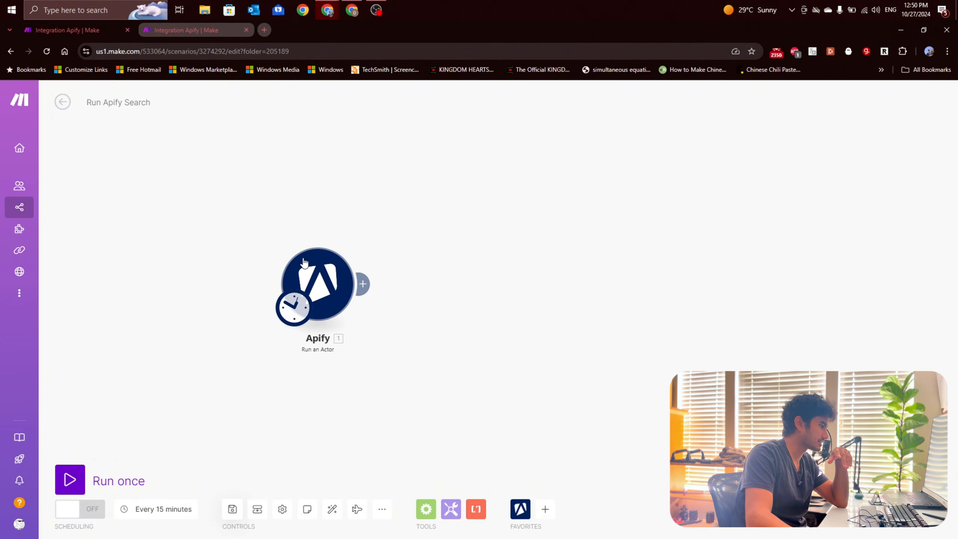
{"action": "left_click", "coordinate": [107, 31]}
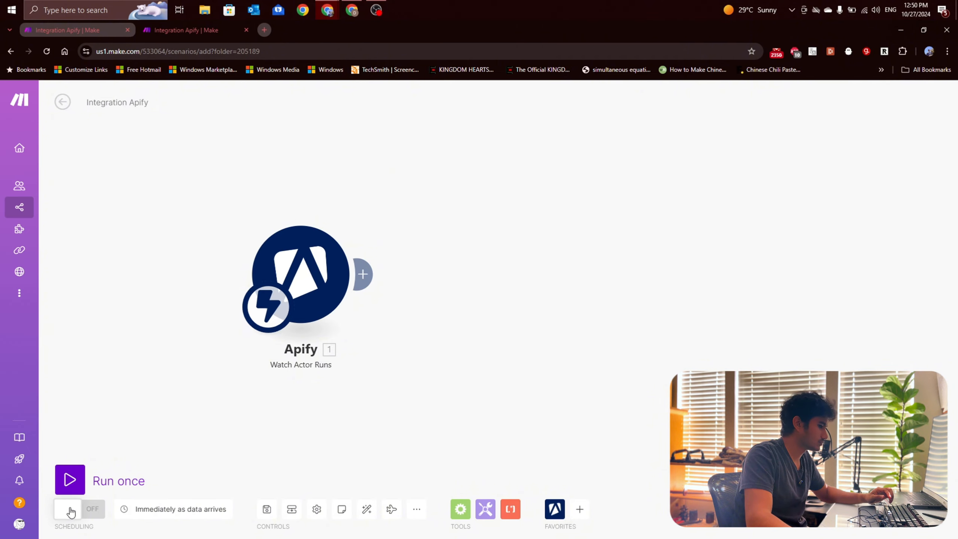
{"action": "left_click", "coordinate": [267, 509]}
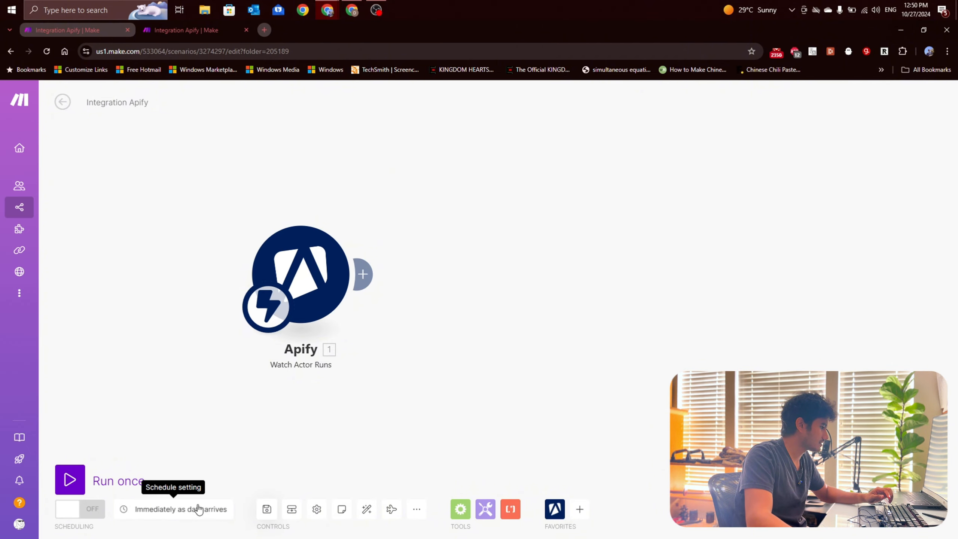
{"action": "left_click", "coordinate": [77, 508]}
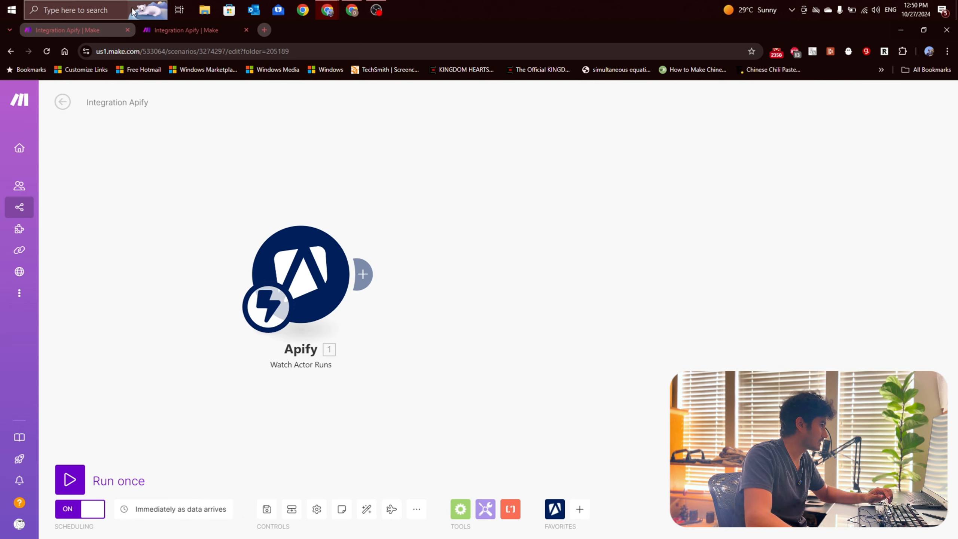
Step: Run the Run Apify Search scenario once and return to the Watch Actor Runs scenario
{"action": "left_click", "coordinate": [154, 30]}
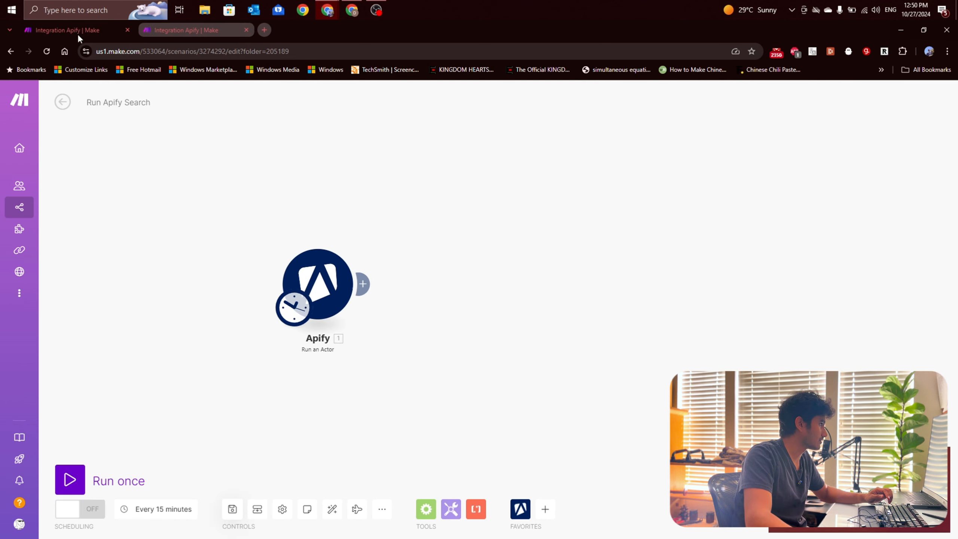
{"action": "left_click", "coordinate": [69, 479]}
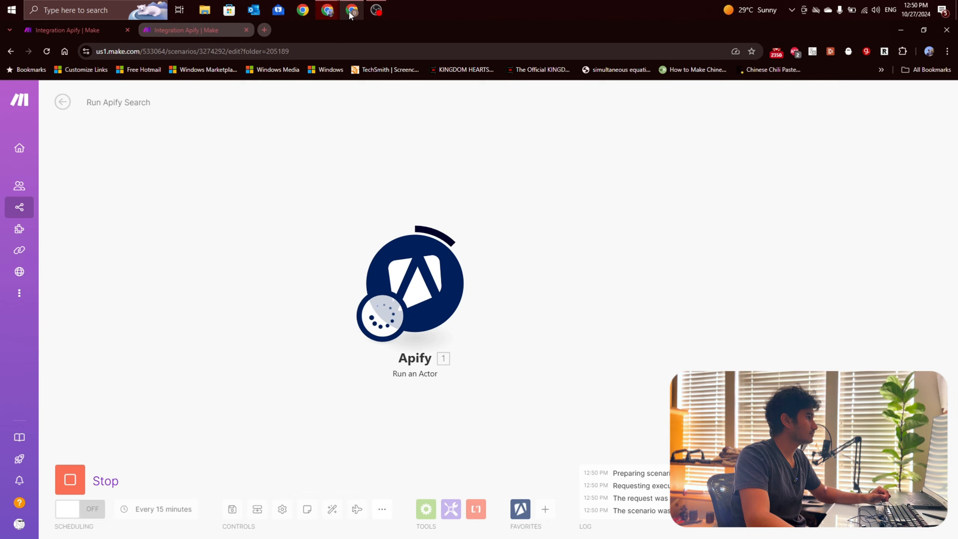
{"action": "mouse_move", "coordinate": [350, 14]}
{"action": "left_click", "coordinate": [96, 30]}
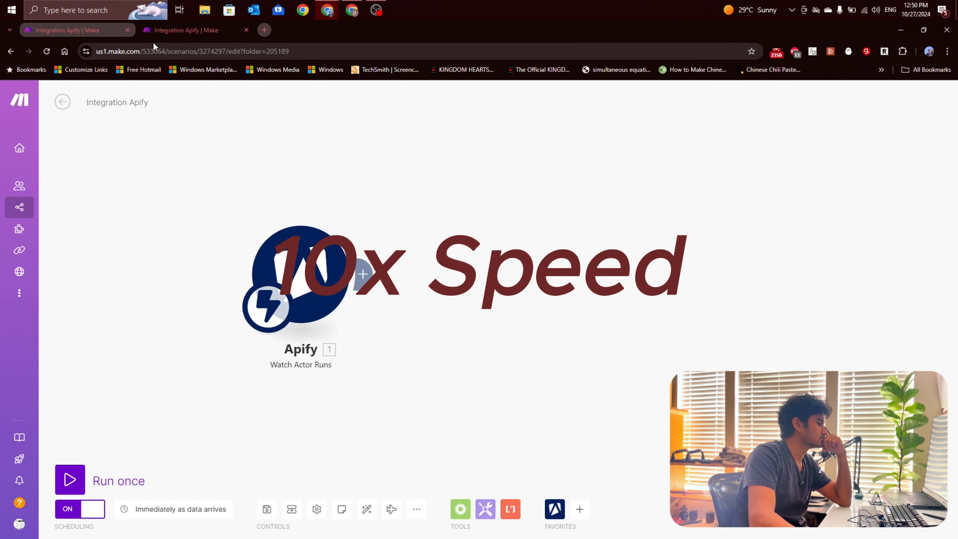
Step: Check the Run Apify Search scenario's result, run the Watch Actor Runs scenario once and stop it
{"action": "left_click", "coordinate": [177, 30]}
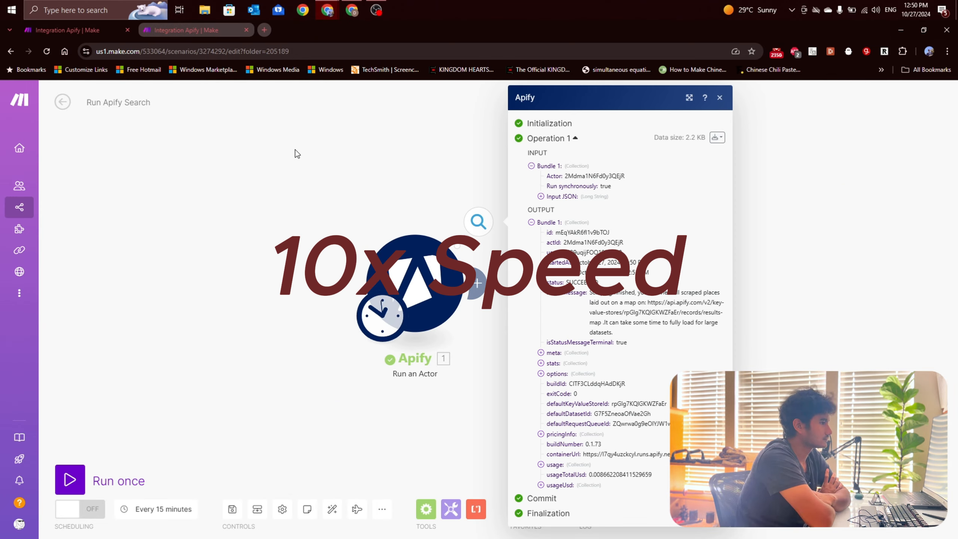
{"action": "left_click", "coordinate": [87, 31]}
{"action": "left_click", "coordinate": [75, 31]}
{"action": "left_click", "coordinate": [187, 31]}
{"action": "left_click", "coordinate": [69, 479]}
{"action": "mouse_move", "coordinate": [171, 422]}
{"action": "left_mouse_down"}
{"action": "mouse_move", "coordinate": [272, 404]}
{"action": "mouse_move", "coordinate": [162, 404]}
{"action": "left_mouse_up"}
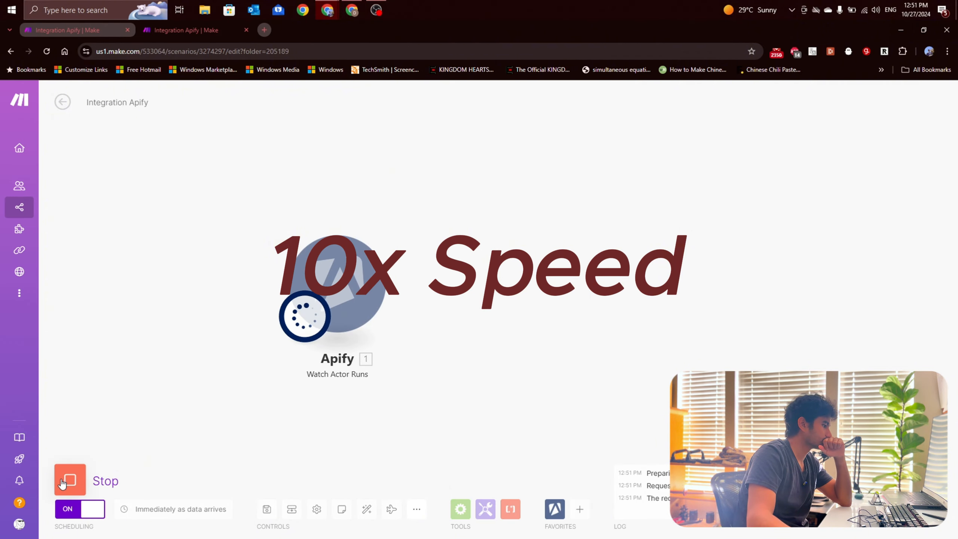
{"action": "left_click", "coordinate": [68, 483]}
Step: Review the Run an Actor module's output in the Run Apify Search scenario and run that scenario once more
{"action": "left_click", "coordinate": [187, 30]}
{"action": "left_click", "coordinate": [484, 226]}
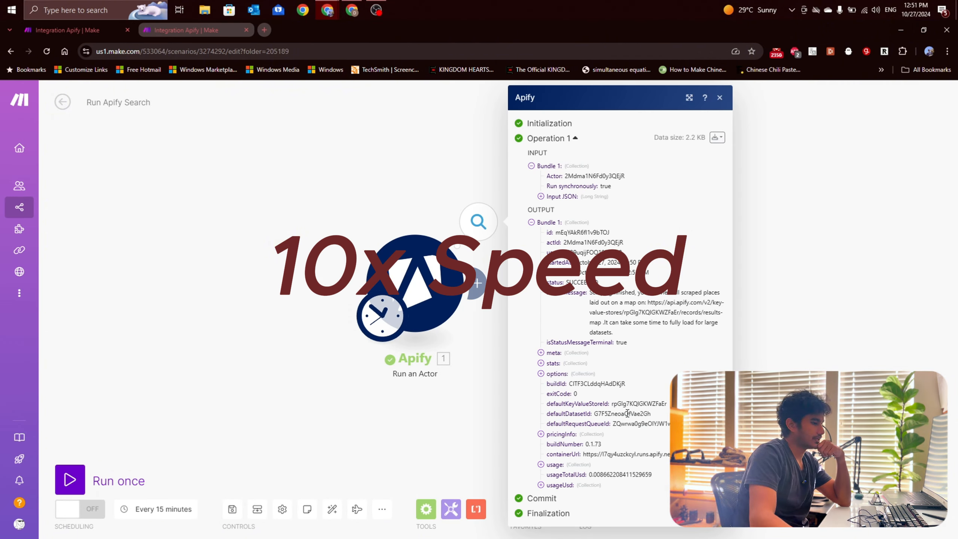
{"action": "left_click", "coordinate": [75, 30]}
{"action": "left_click_drag", "start_coordinate": [322, 383], "coordinate": [292, 380]}
{"action": "left_click", "coordinate": [186, 31]}
{"action": "left_click", "coordinate": [70, 480]}
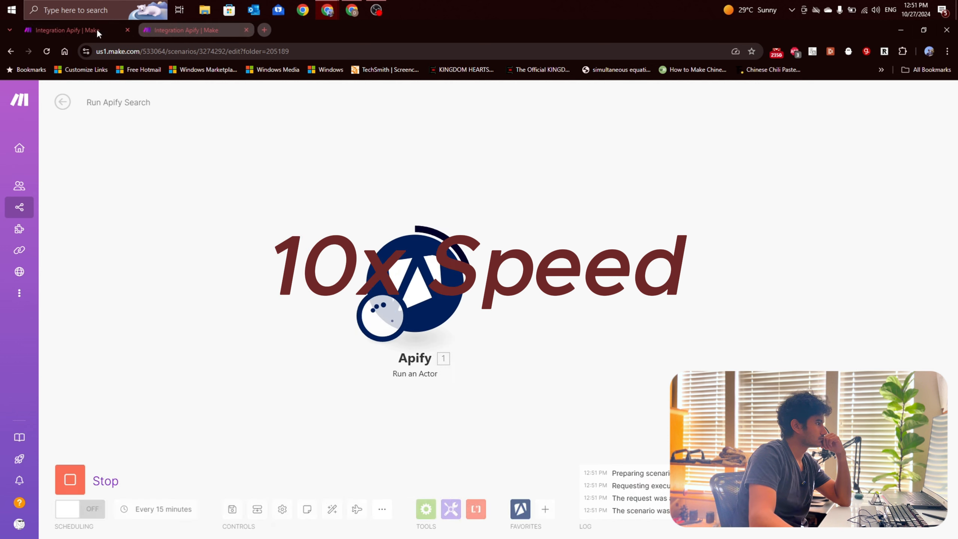
Step: Leave the Watch Actor Runs scenario's editor and open its latest execution from the history
{"action": "left_click", "coordinate": [78, 30]}
{"action": "left_click", "coordinate": [63, 103]}
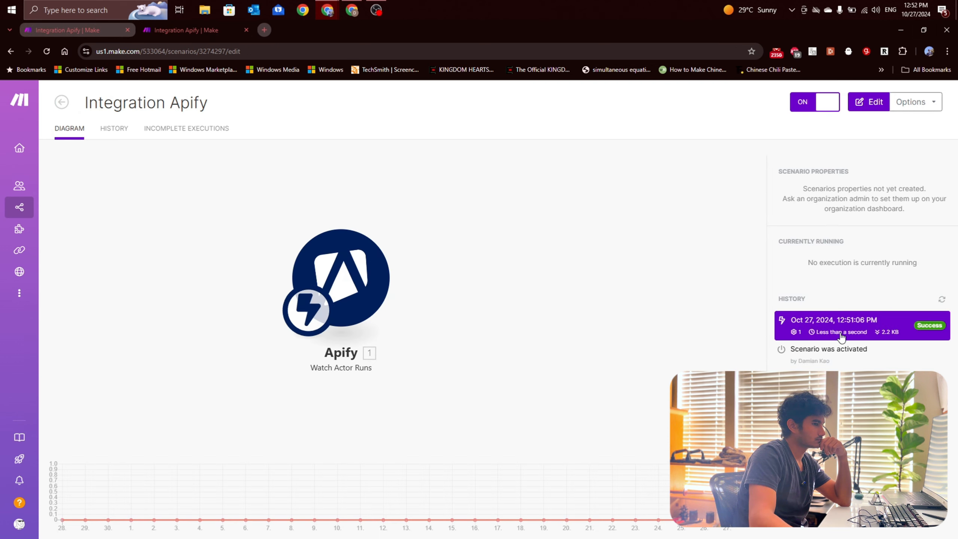
{"action": "left_click", "coordinate": [845, 332]}
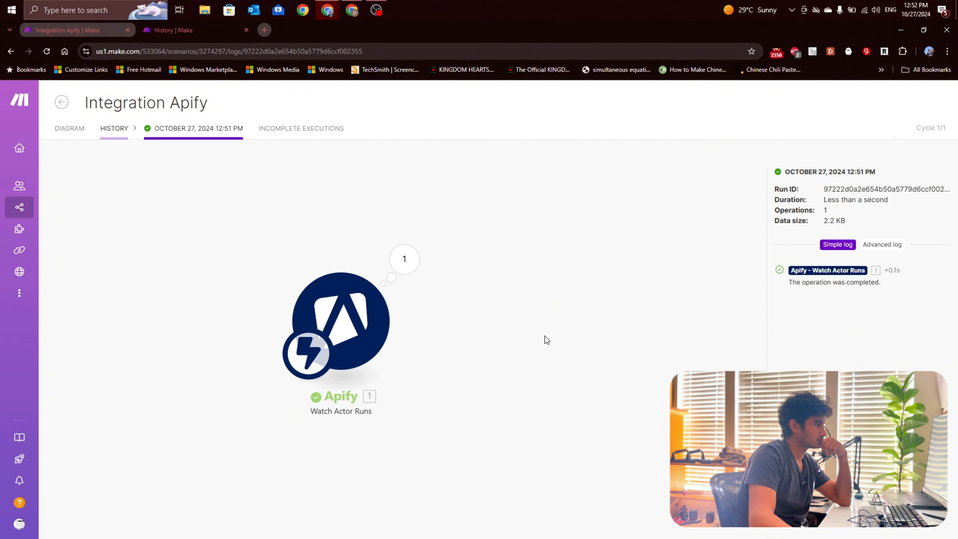
Step: Stop the running execution of the Run Apify Search scenario
{"action": "left_click", "coordinate": [165, 31]}
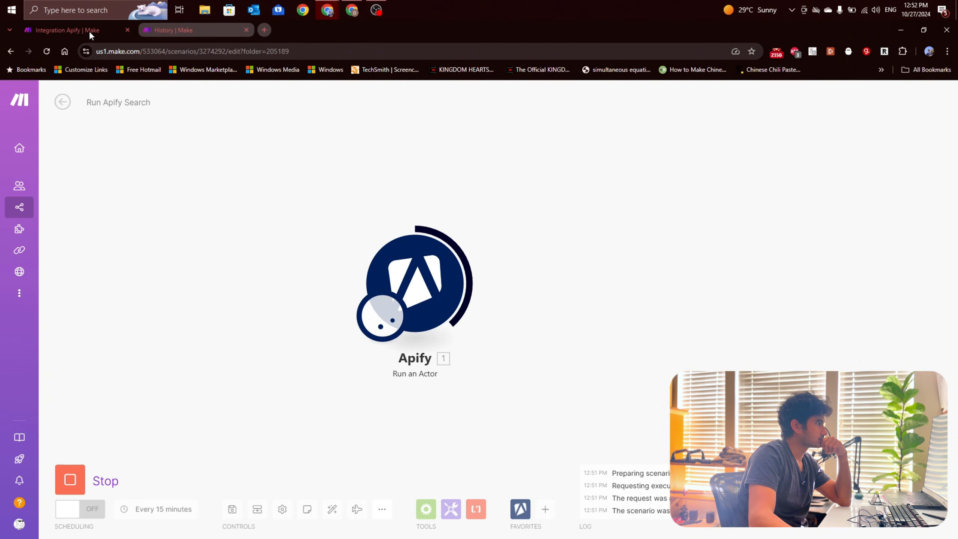
{"action": "left_click", "coordinate": [70, 477]}
{"action": "left_click", "coordinate": [221, 326]}
Step: Open the details of the latest Watch Actor Runs execution and examine the trigger's output bundle, especially defaultDatasetId
{"action": "left_click", "coordinate": [109, 29]}
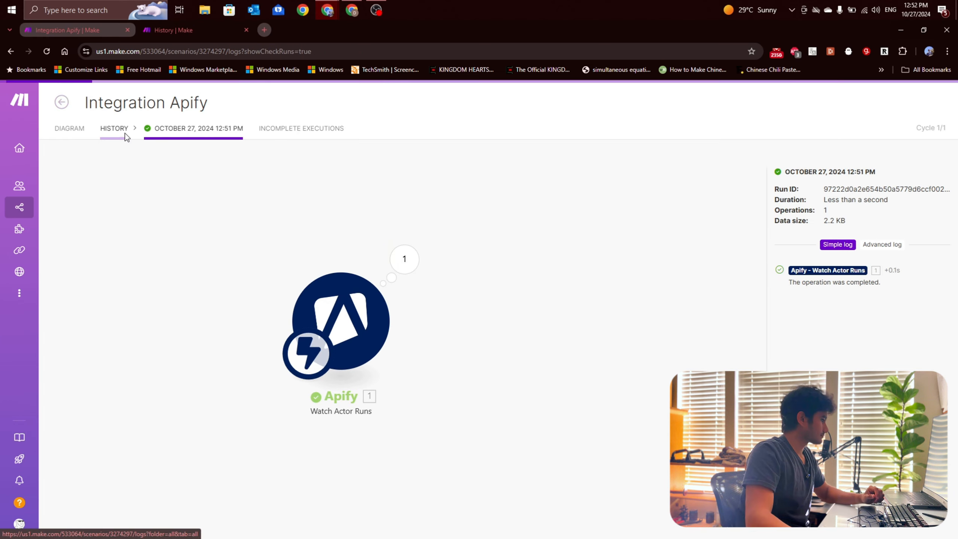
{"action": "left_click", "coordinate": [114, 129]}
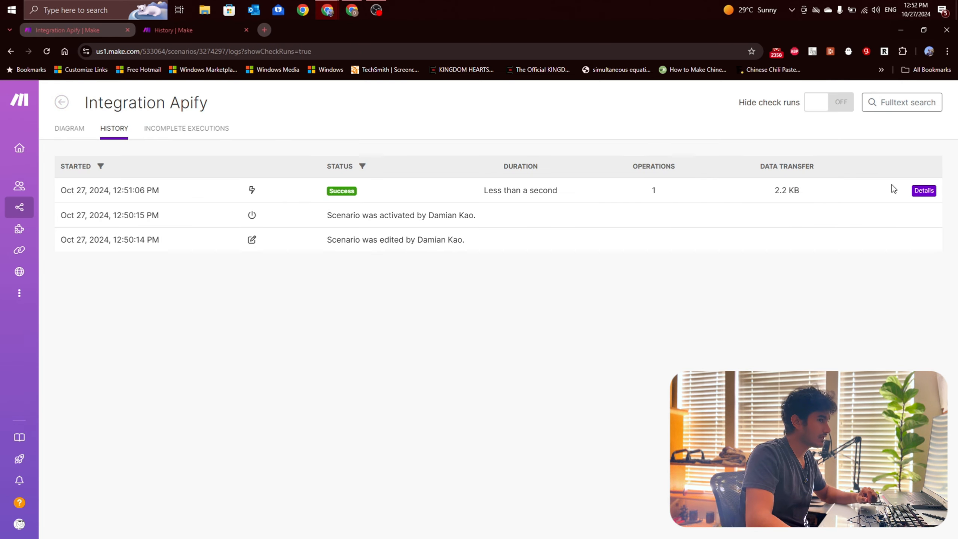
{"action": "left_click", "coordinate": [920, 191]}
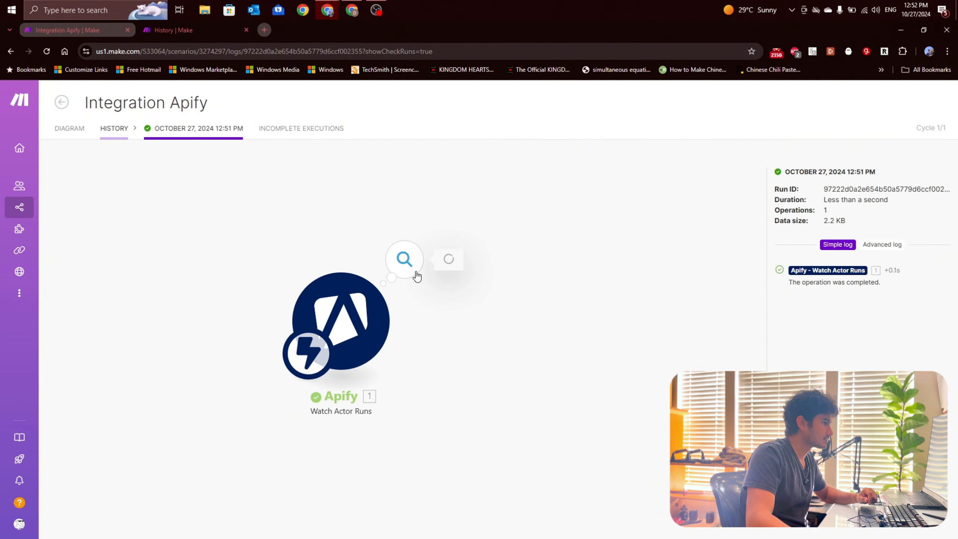
{"action": "left_click", "coordinate": [413, 271]}
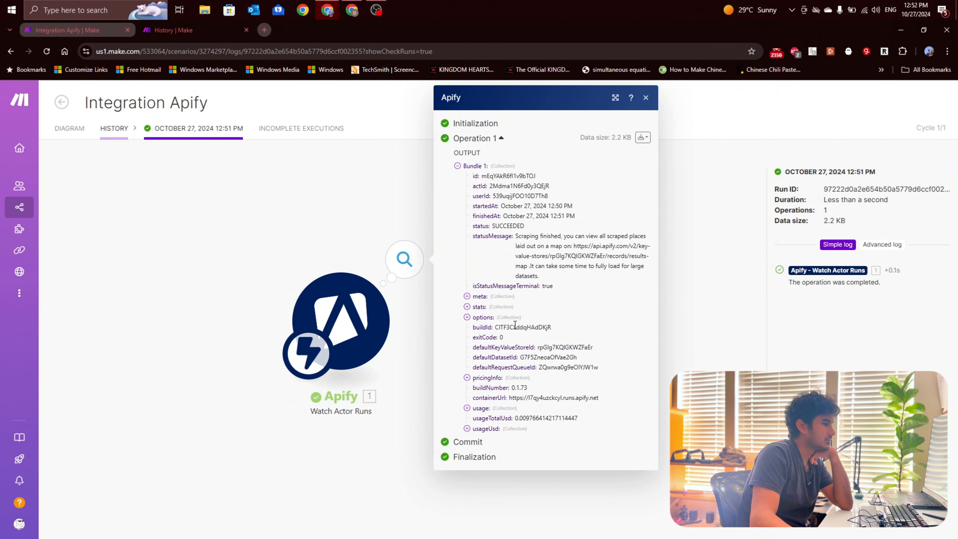
{"action": "double_click", "coordinate": [527, 357]}
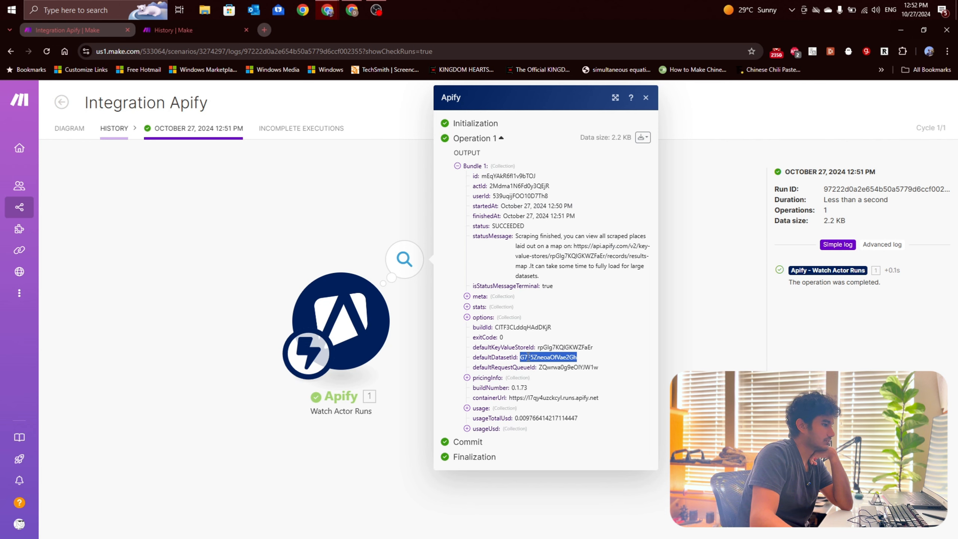
{"action": "left_click_drag", "start_coordinate": [577, 357], "coordinate": [512, 351]}
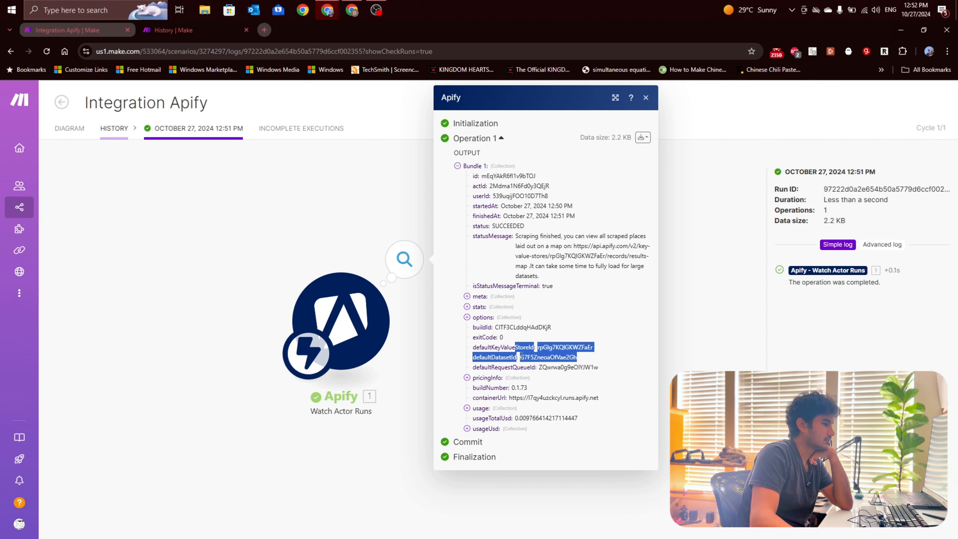
{"action": "left_click", "coordinate": [528, 357]}
{"action": "left_click", "coordinate": [267, 283]}
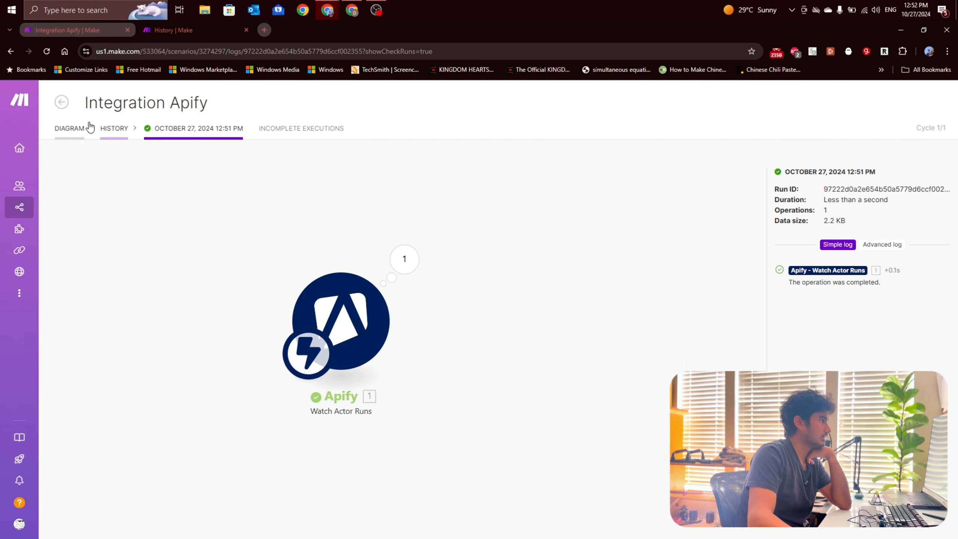
Step: Reopen the Integration Apify scenario for editing and rename it "Apify to Leads"
{"action": "left_click", "coordinate": [77, 135]}
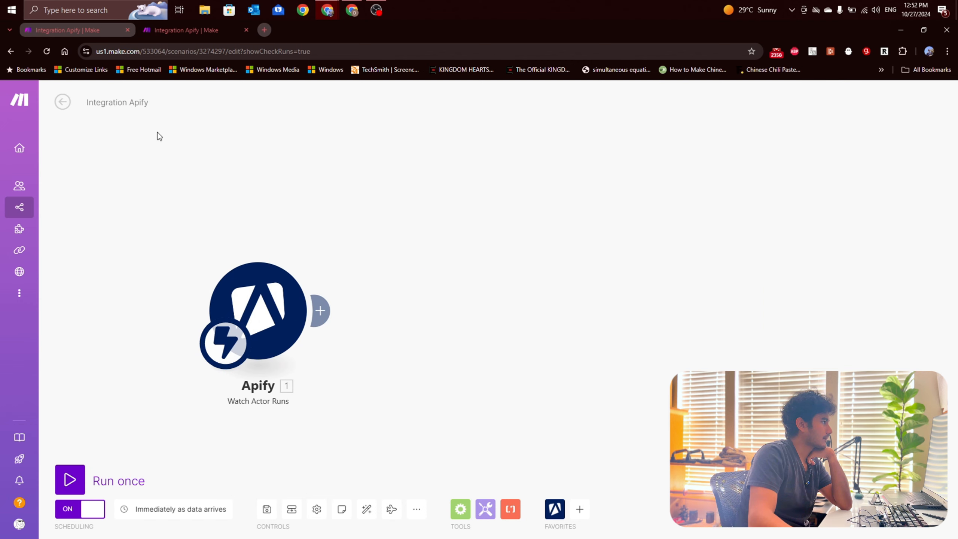
{"action": "left_click", "coordinate": [129, 103]}
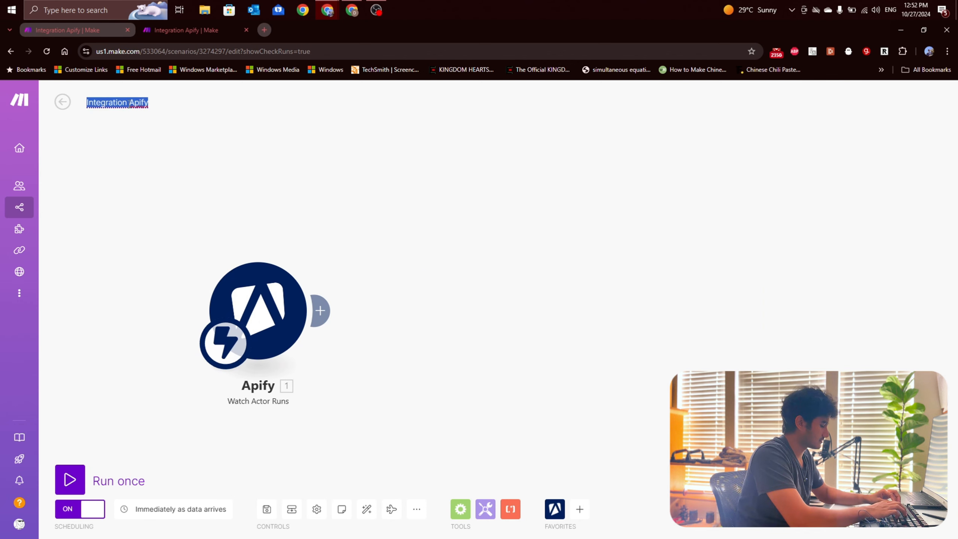
{"action": "type", "text": "Apify to Leads"}
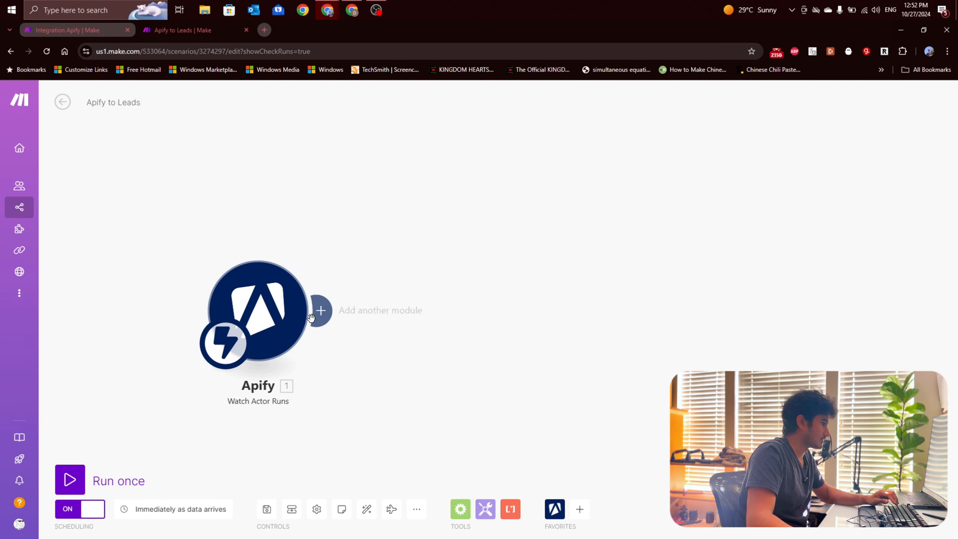
Step: Add an Apify Get Dataset Items module after the Watch Actor Runs trigger
{"action": "left_click_drag", "start_coordinate": [266, 317], "coordinate": [244, 314]}
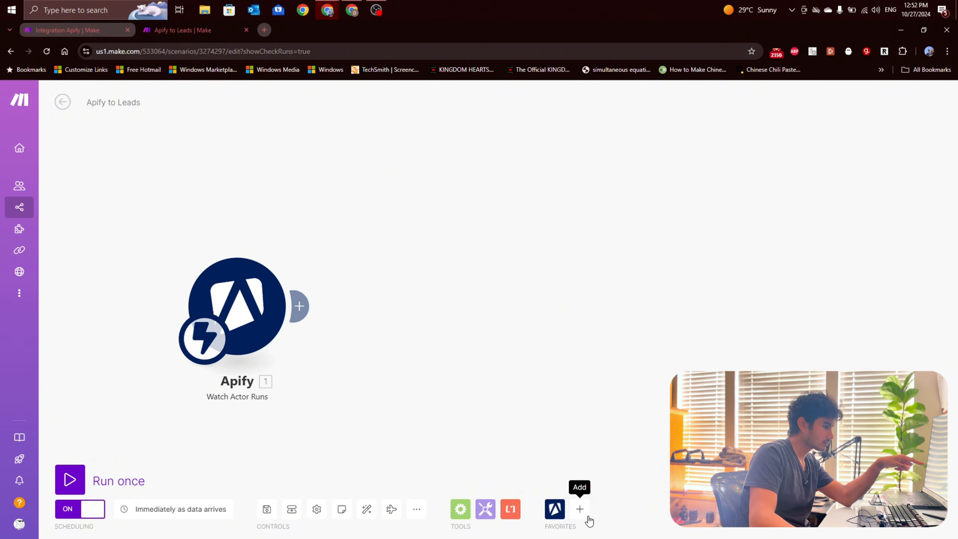
{"action": "left_click", "coordinate": [555, 509]}
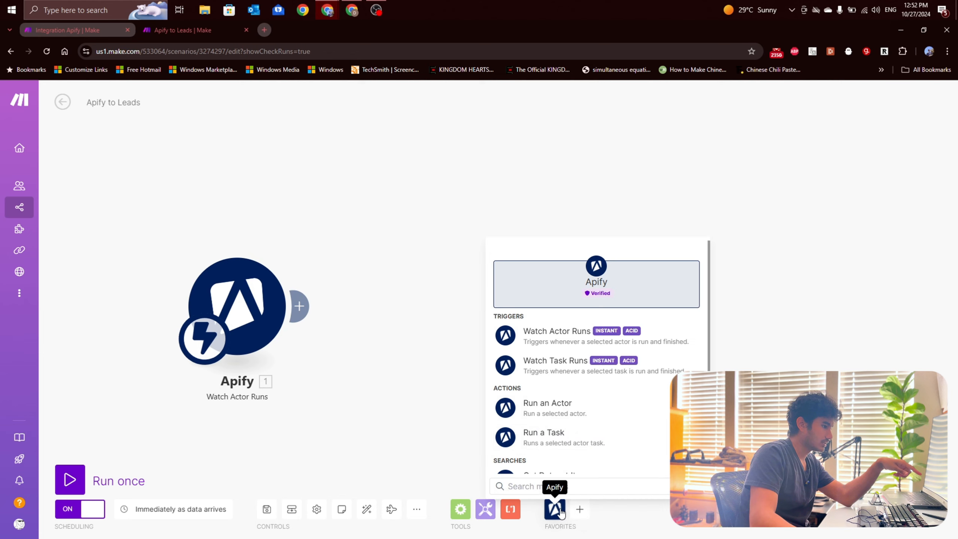
{"action": "left_click_drag", "start_coordinate": [648, 434], "coordinate": [402, 302]}
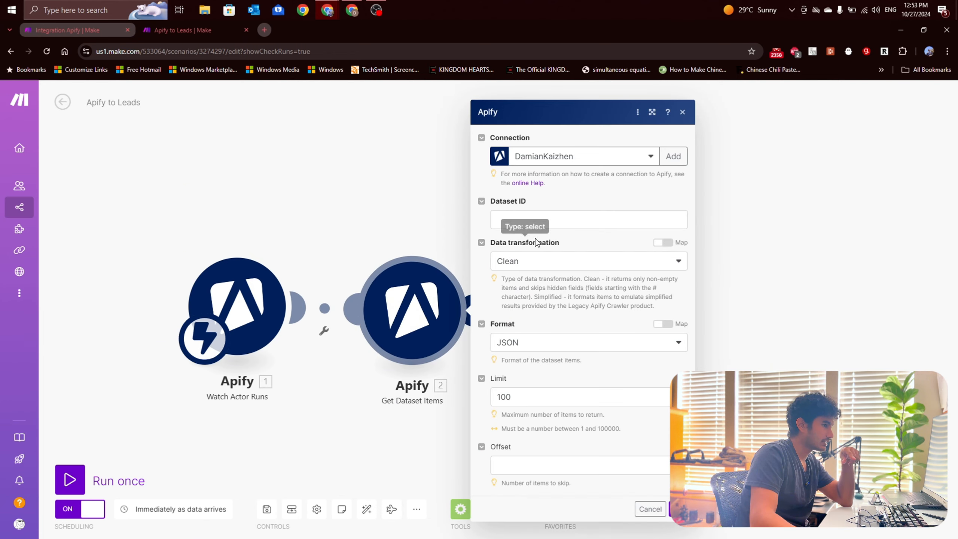
Step: Map the Dataset ID of the Get Dataset Items module to the trigger's defaultDatasetId
{"action": "left_click", "coordinate": [535, 219]}
{"action": "scroll", "coordinate": [750, 236], "scroll_direction": "down", "scroll_amount": 3}
{"action": "scroll", "coordinate": [731, 234], "scroll_direction": "up", "scroll_amount": 3}
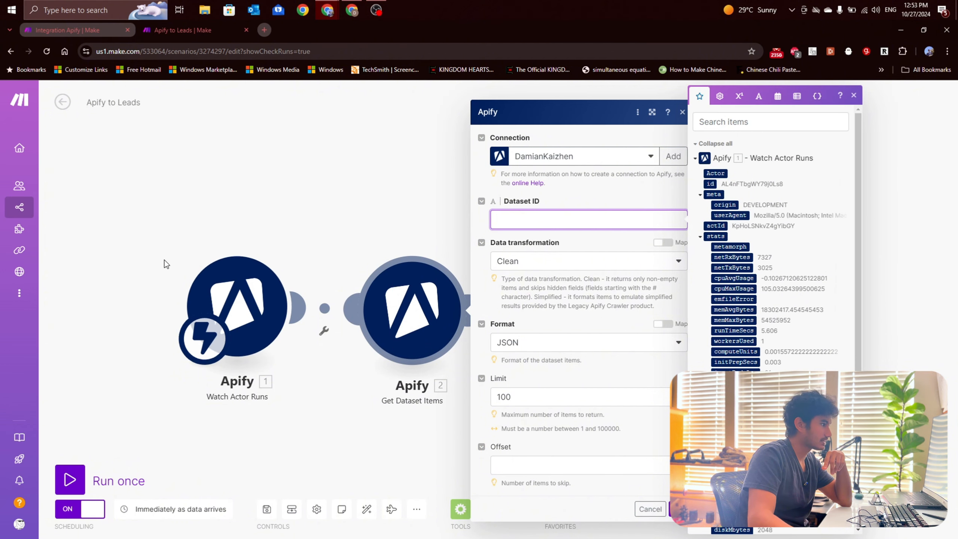
{"action": "scroll", "coordinate": [750, 289], "scroll_direction": "down", "scroll_amount": 3}
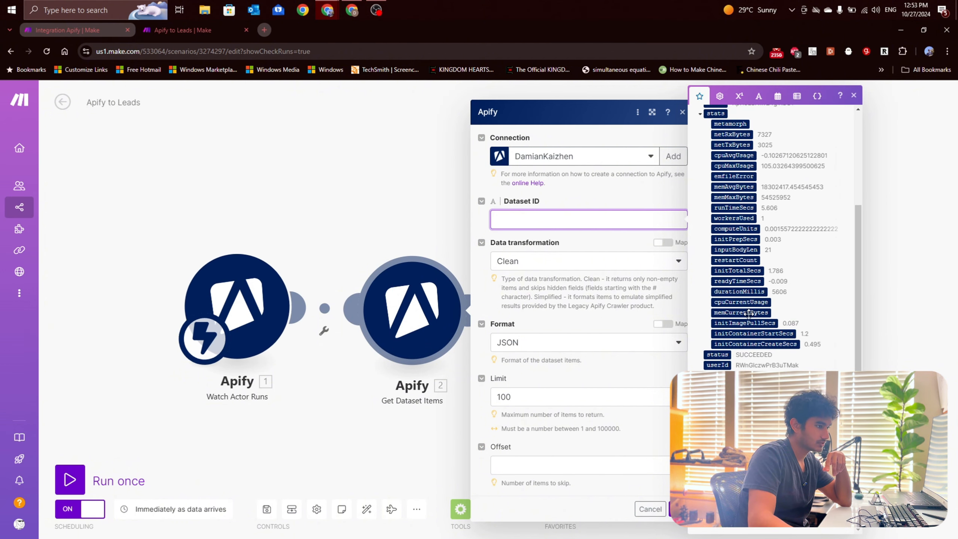
{"action": "left_click", "coordinate": [732, 490]}
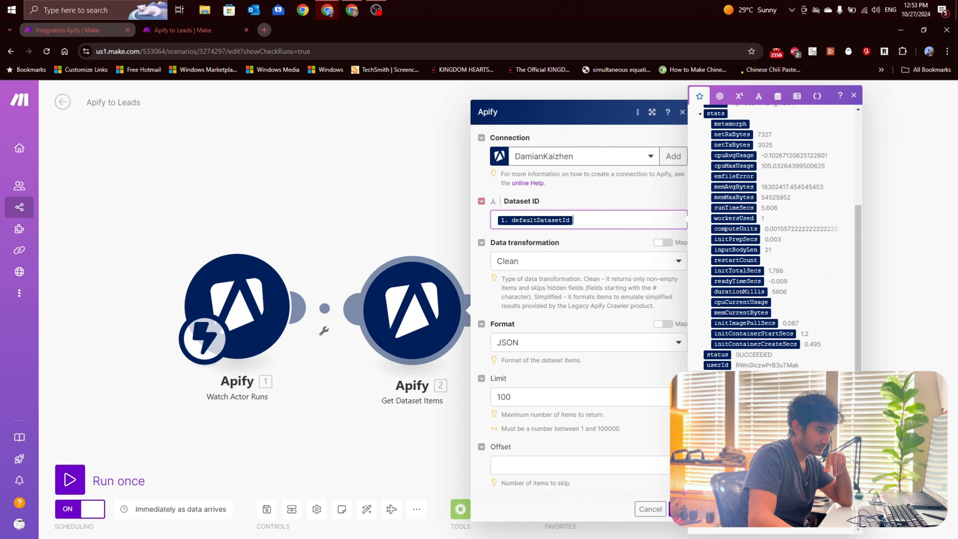
Step: Set the Get Dataset Items limit to 1000 and confirm the module's settings
{"action": "left_click", "coordinate": [576, 291]}
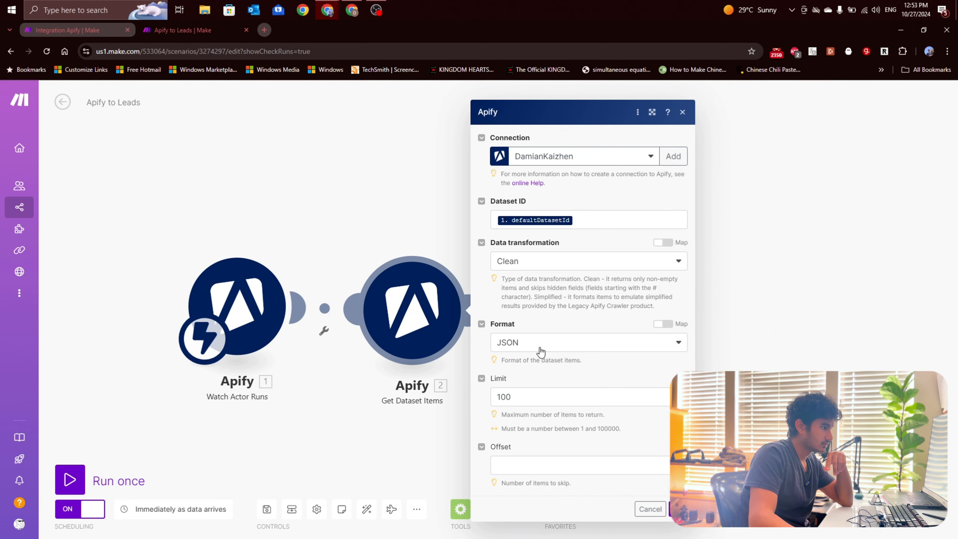
{"action": "left_click", "coordinate": [534, 397]}
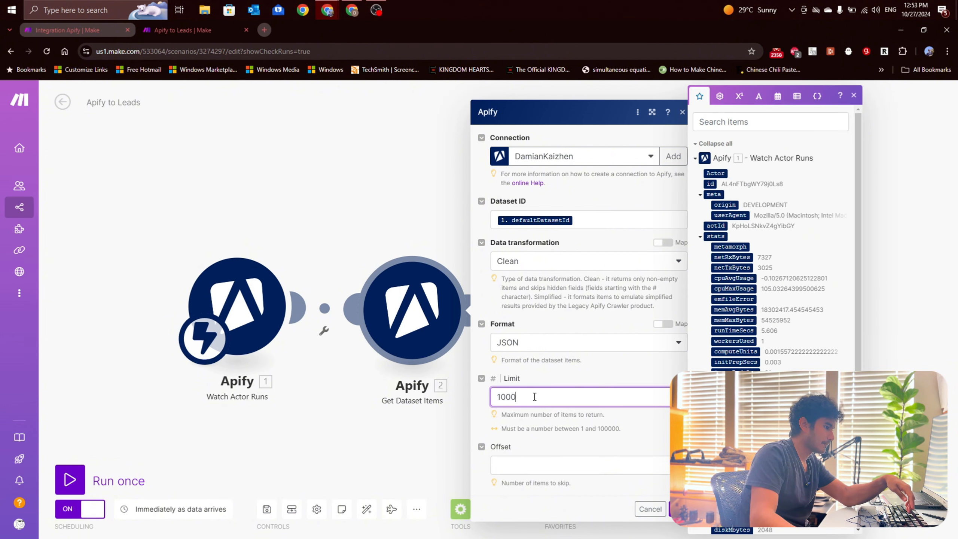
{"action": "left_click", "coordinate": [581, 437]}
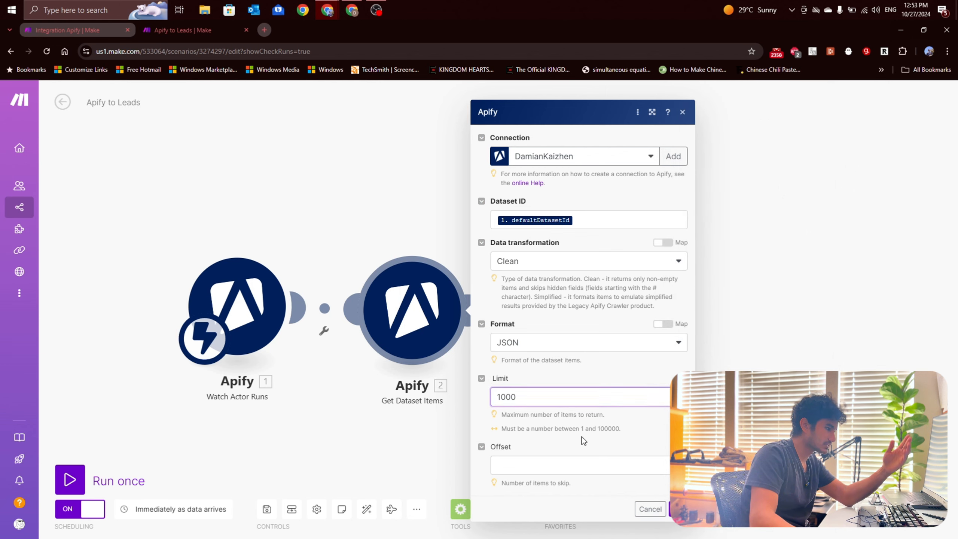
{"action": "left_click", "coordinate": [678, 508]}
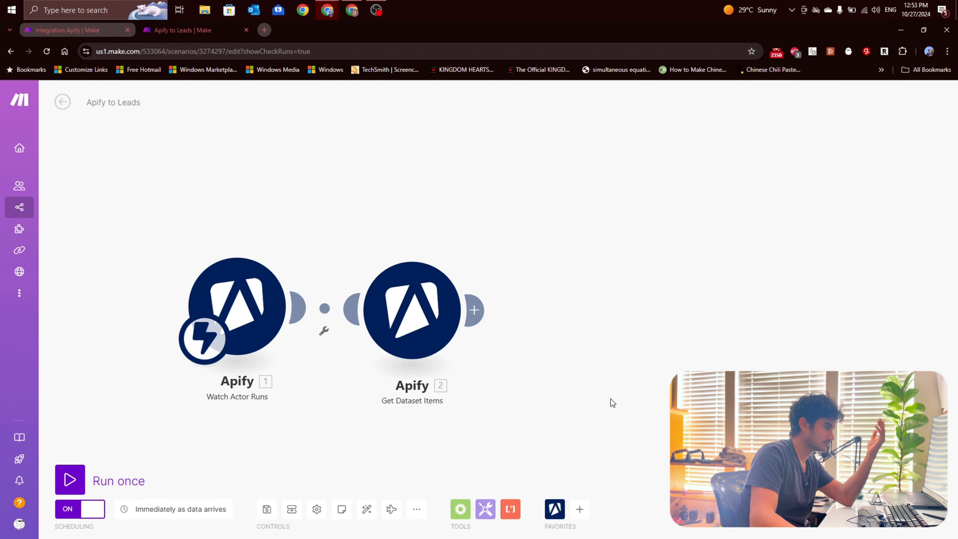
{"action": "left_click_drag", "start_coordinate": [609, 398], "coordinate": [568, 386]}
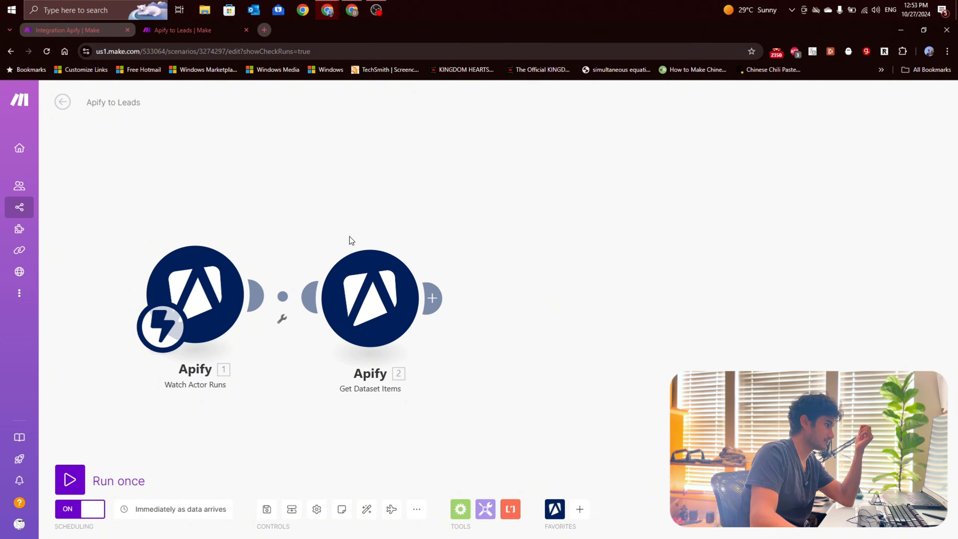
{"action": "left_click", "coordinate": [368, 286]}
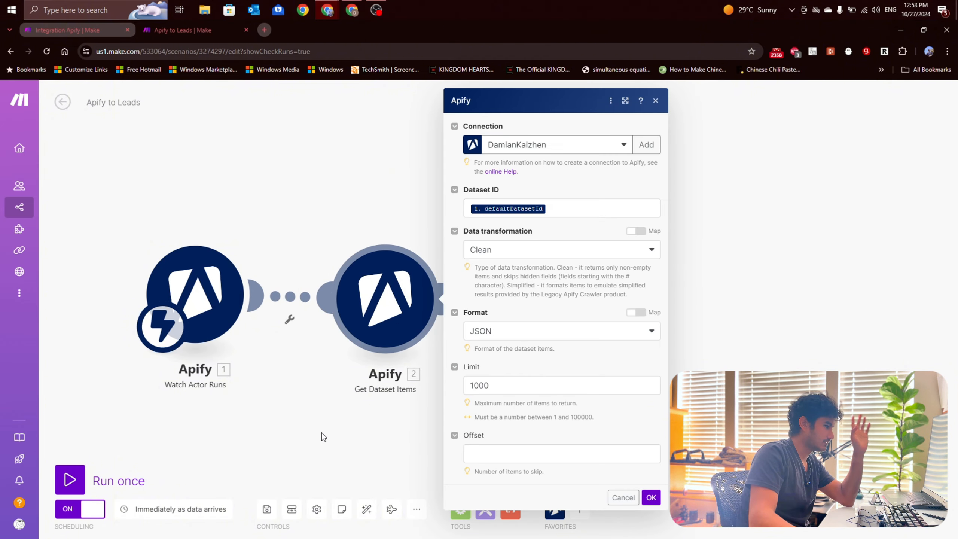
{"action": "left_click", "coordinate": [322, 433]}
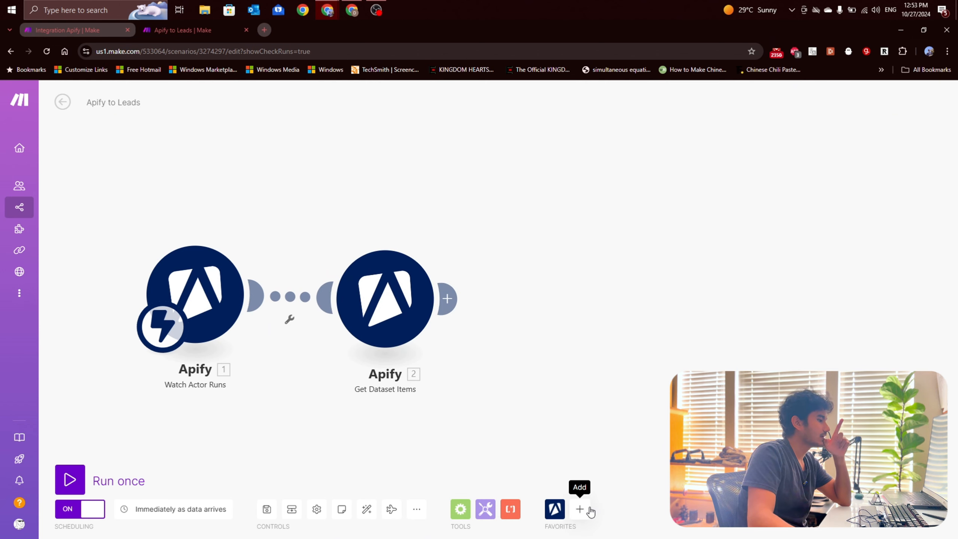
Step: Add HTTP to the favourite apps and place its Make a request module after Get Dataset Items
{"action": "left_click", "coordinate": [579, 515]}
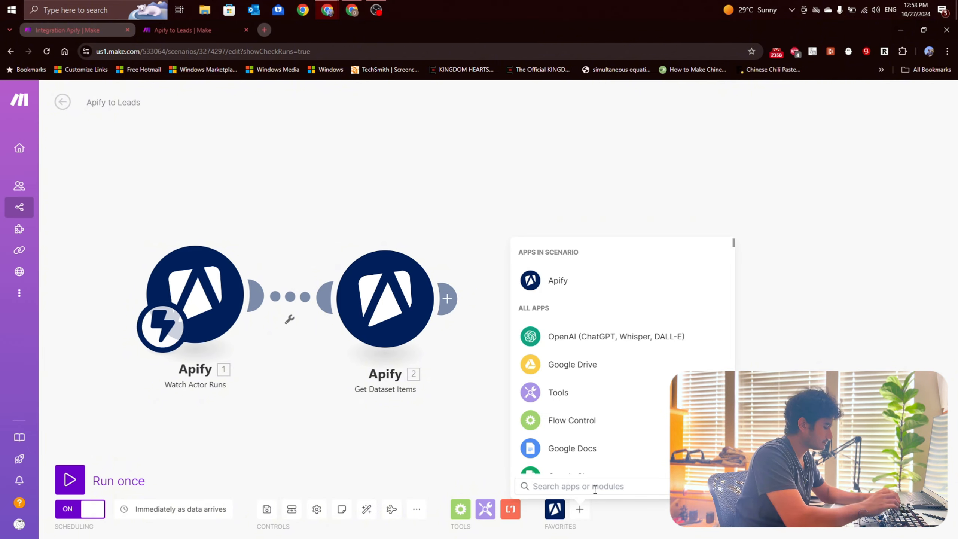
{"action": "left_click", "coordinate": [415, 395]}
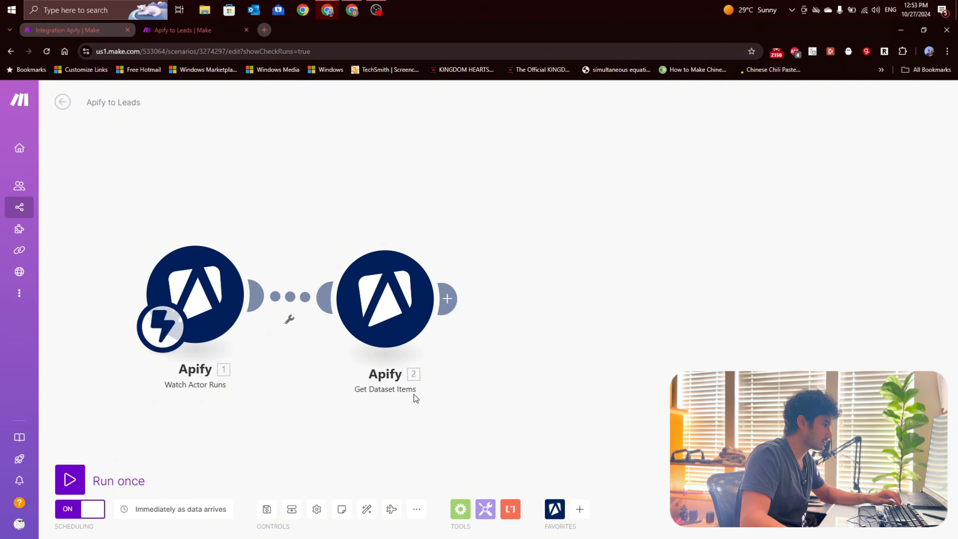
{"action": "left_click", "coordinate": [580, 517]}
{"action": "scroll", "coordinate": [605, 379], "scroll_direction": "down", "scroll_amount": 5}
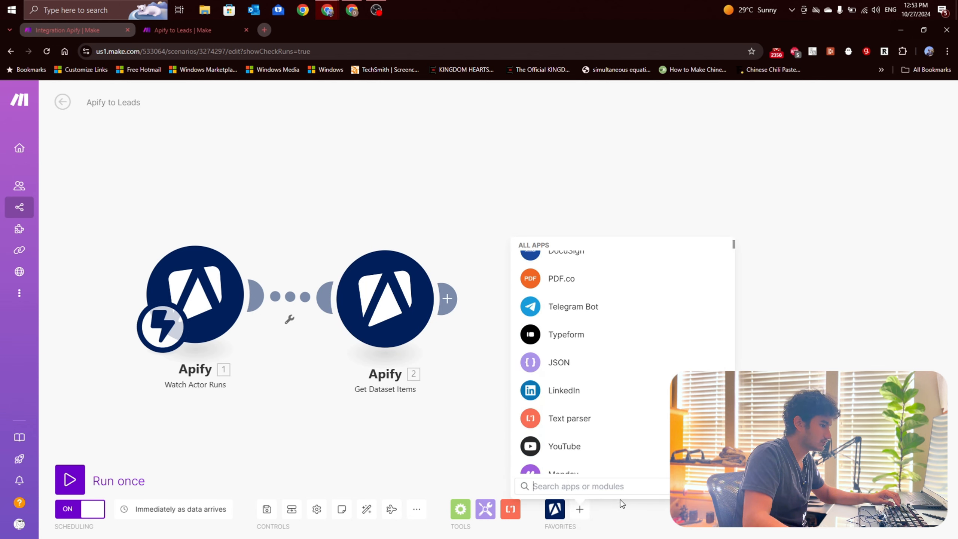
{"action": "type", "text": "http"}
{"action": "left_click", "coordinate": [565, 254]}
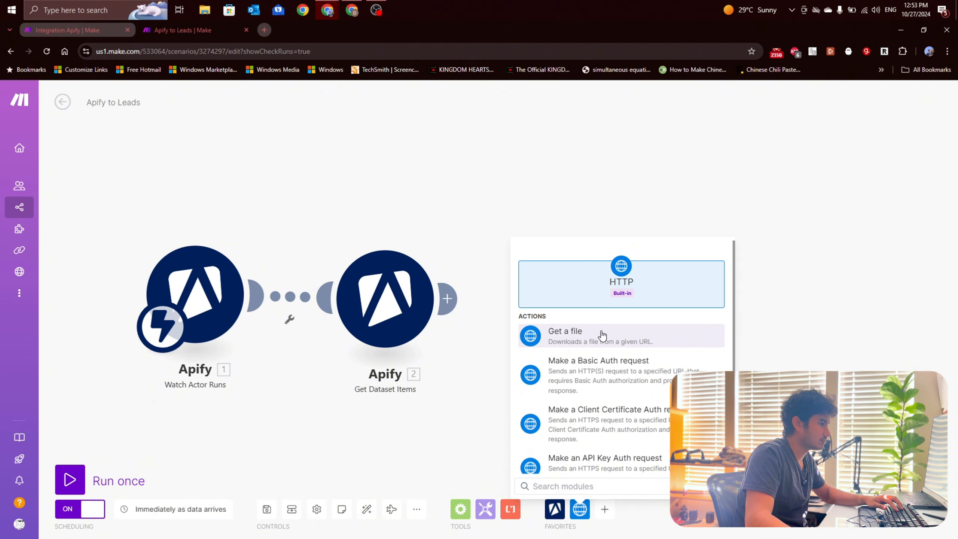
{"action": "scroll", "coordinate": [602, 334], "scroll_direction": "down", "scroll_amount": 4}
{"action": "left_click", "coordinate": [615, 415]}
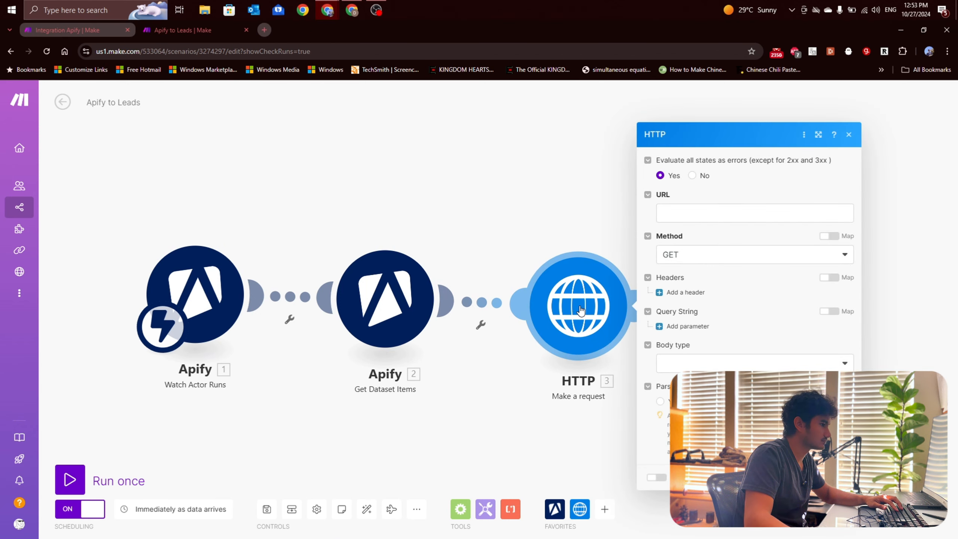
Step: Look through the items available for mapping into the HTTP module's URL, including the Watch Actor Runs fields, and close the module's settings
{"action": "left_click", "coordinate": [687, 208]}
{"action": "scroll", "coordinate": [592, 237], "scroll_direction": "down", "scroll_amount": 5}
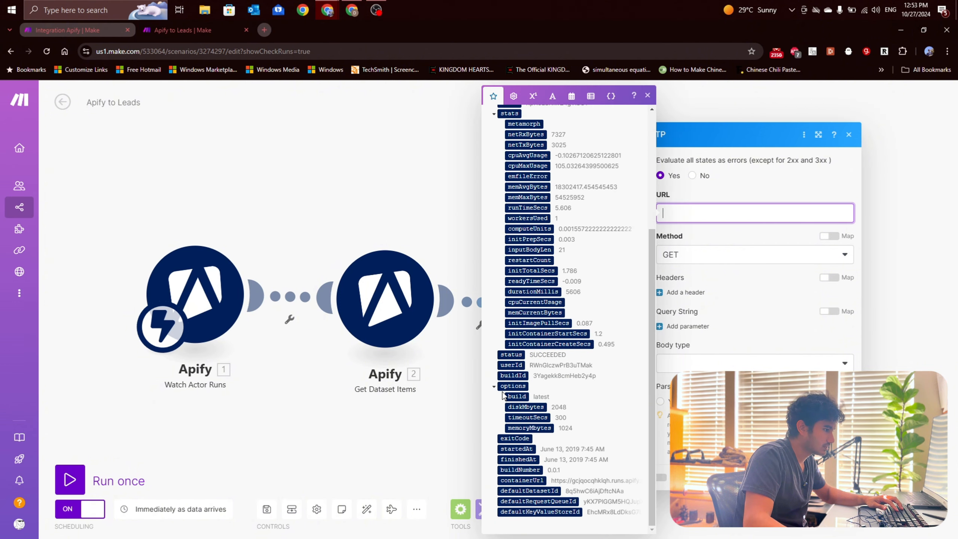
{"action": "scroll", "coordinate": [503, 384], "scroll_direction": "up", "scroll_amount": 5}
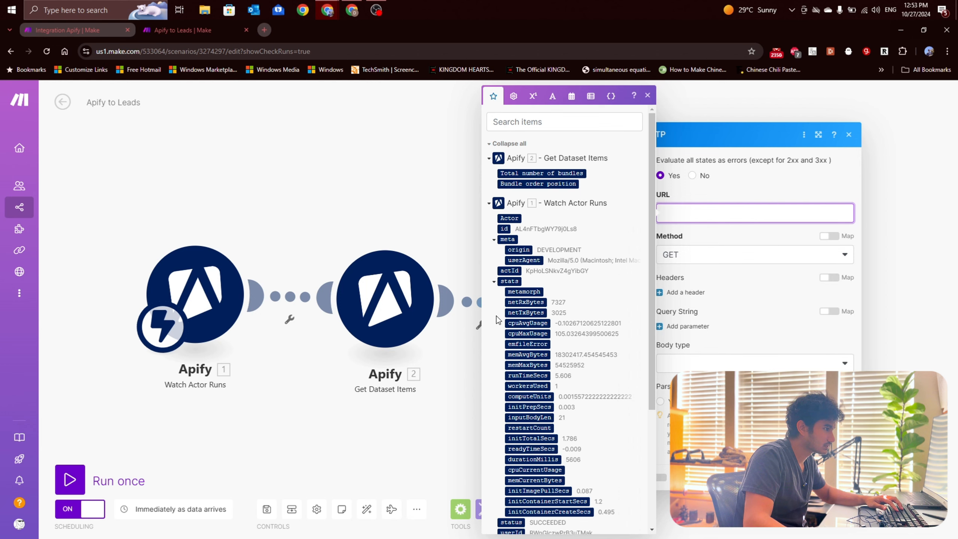
{"action": "scroll", "coordinate": [496, 320], "scroll_direction": "down", "scroll_amount": 5}
{"action": "left_click", "coordinate": [494, 387]}
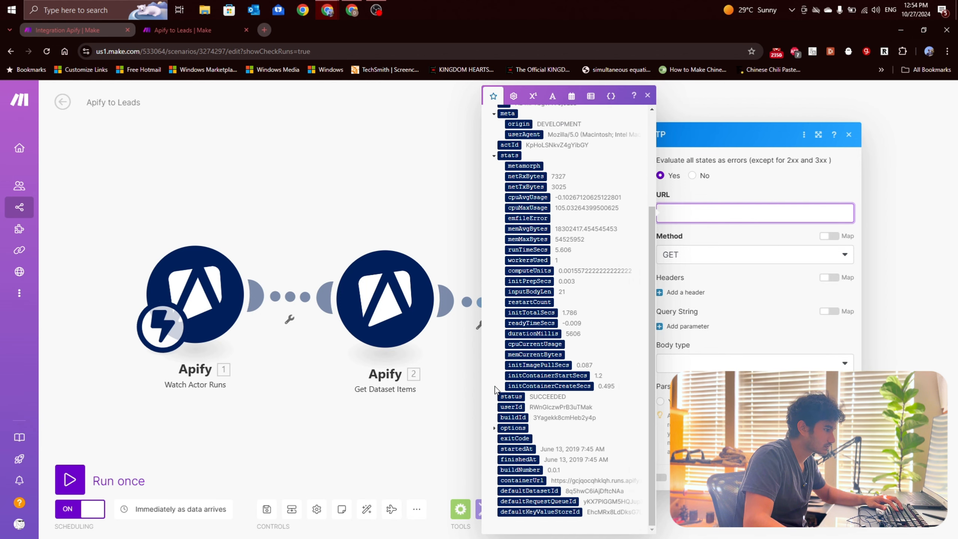
{"action": "left_click", "coordinate": [418, 468]}
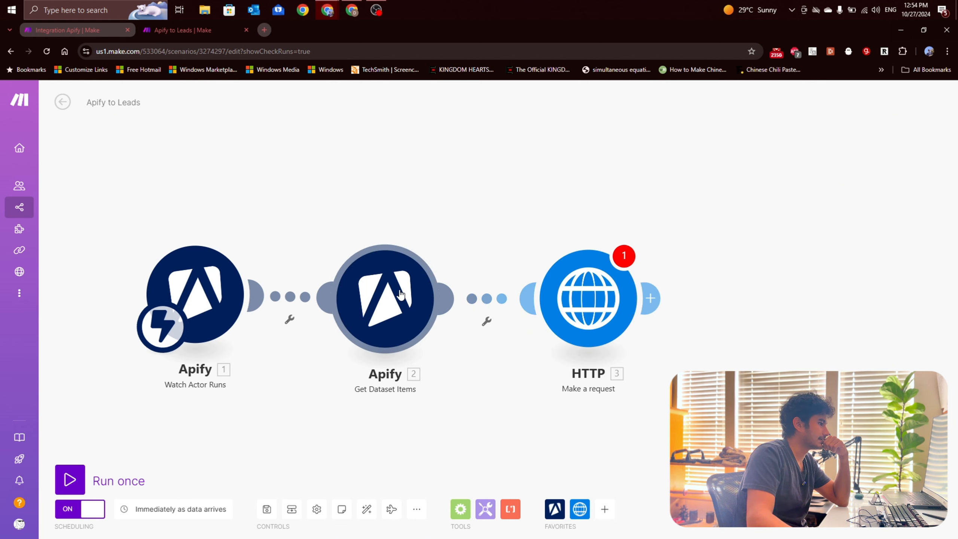
Step: Check the output of the last Run an Actor operation in the Run Apify Search scenario and return to Apify to Leads
{"action": "left_click", "coordinate": [77, 30]}
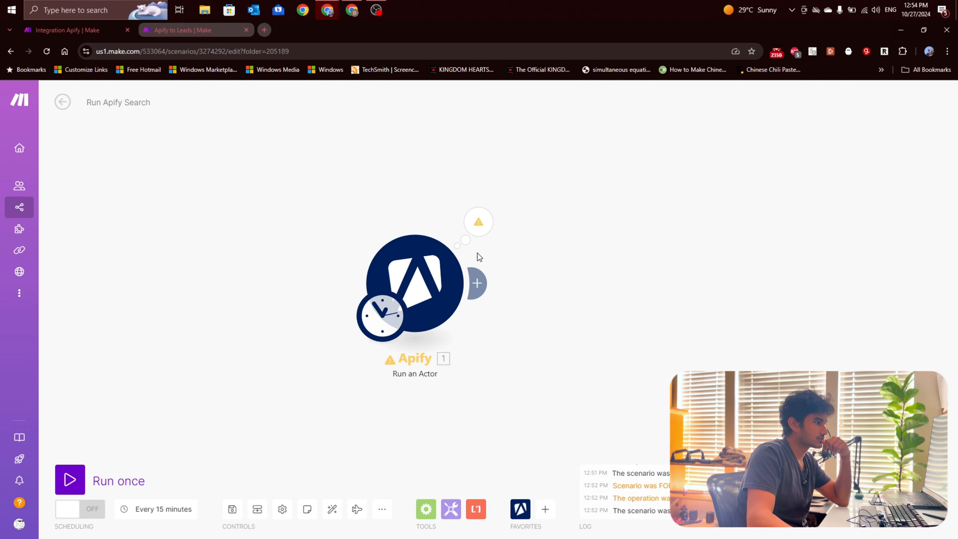
{"action": "left_click", "coordinate": [478, 238]}
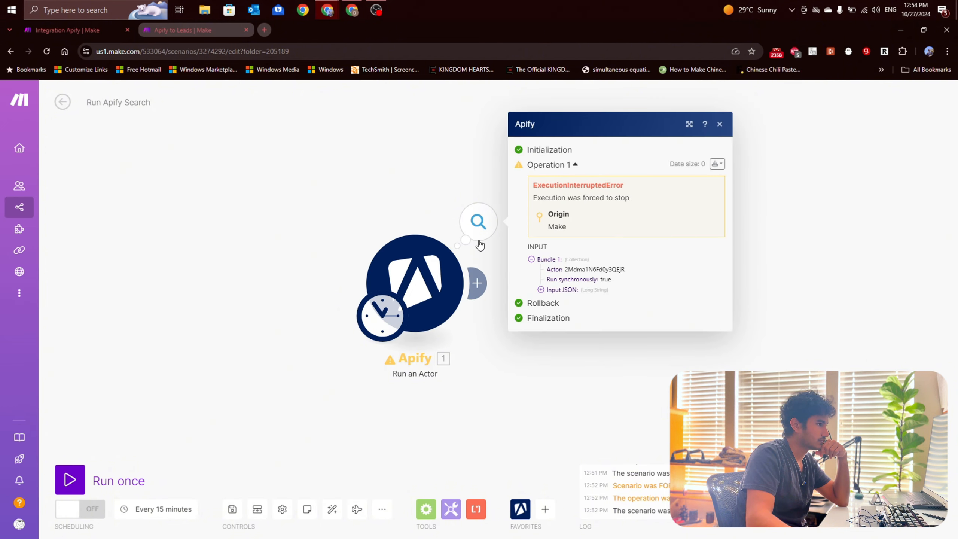
{"action": "left_click", "coordinate": [452, 223]}
{"action": "left_click", "coordinate": [142, 31]}
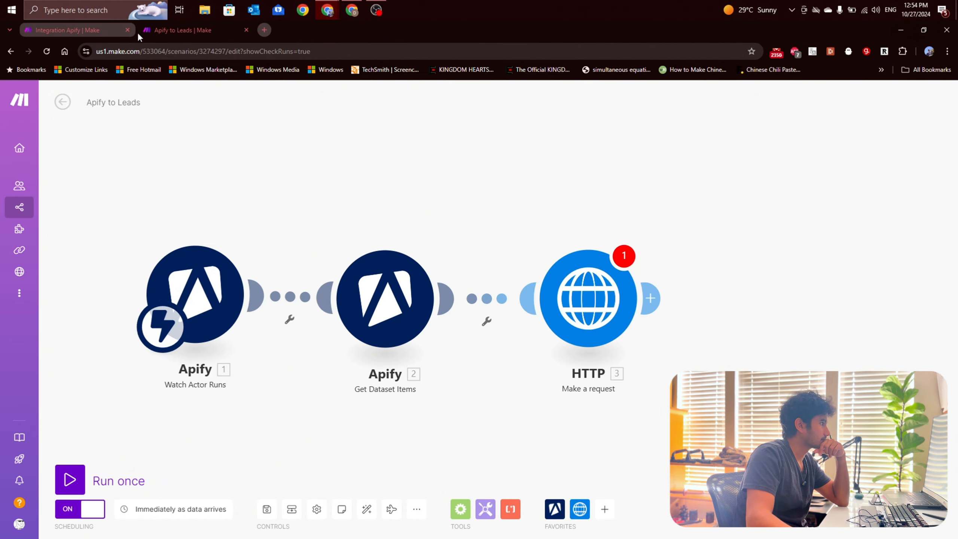
{"action": "left_click", "coordinate": [103, 33]}
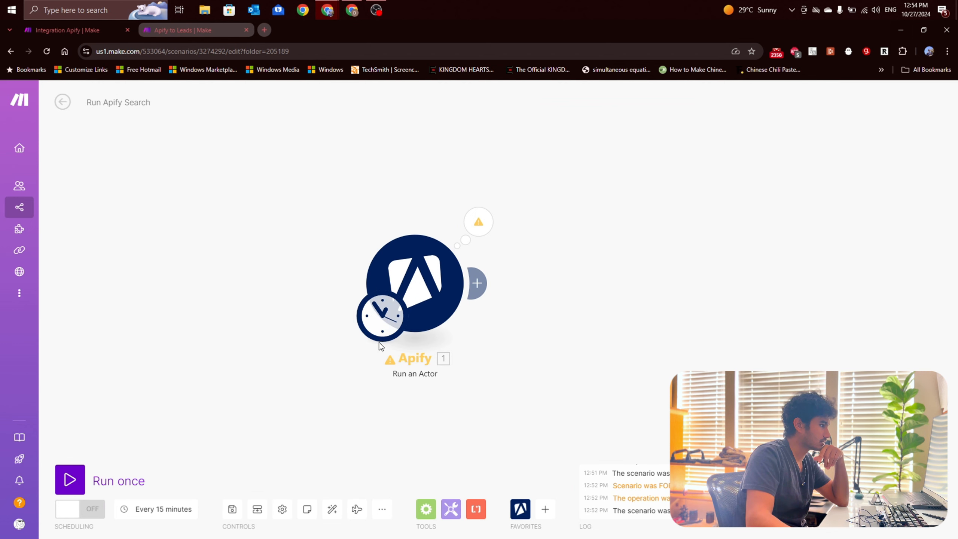
{"action": "left_click", "coordinate": [170, 31]}
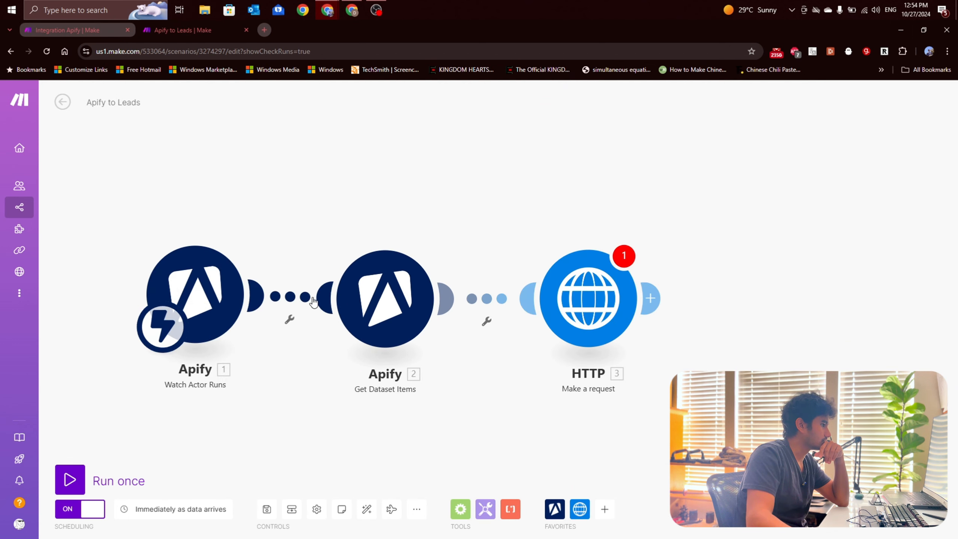
{"action": "left_click", "coordinate": [95, 30]}
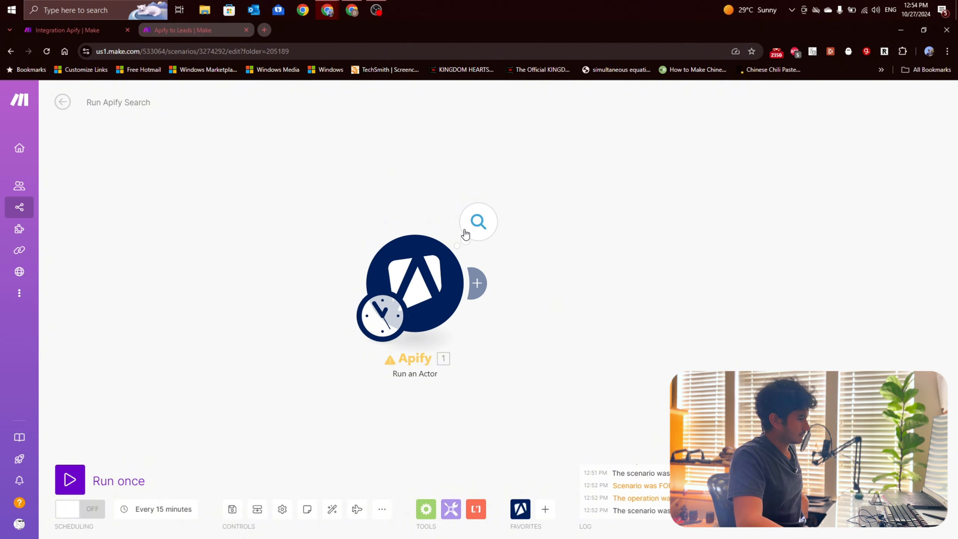
{"action": "left_click", "coordinate": [214, 34]}
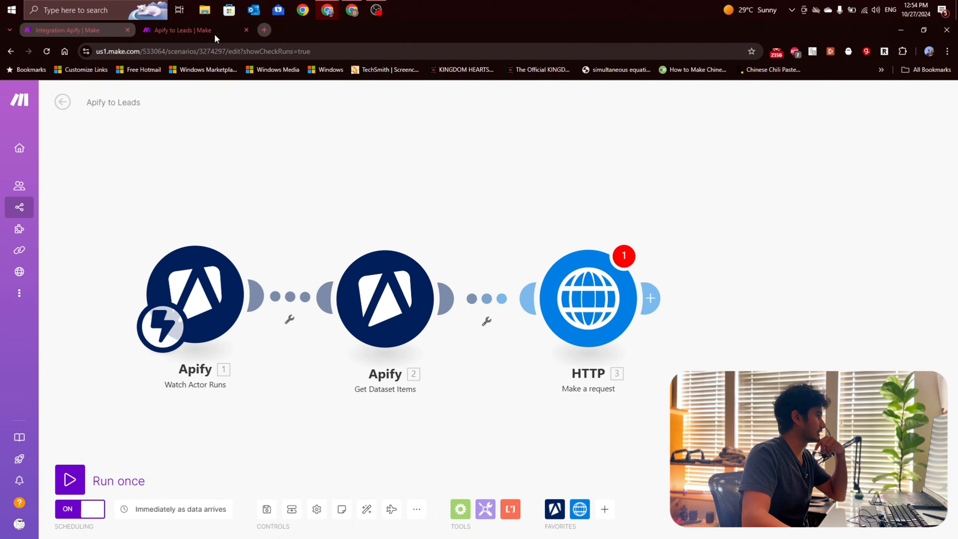
Step: Save the Apify to Leads scenario despite the empty HTTP value and exit its editor to the scenario overview
{"action": "left_click", "coordinate": [267, 509]}
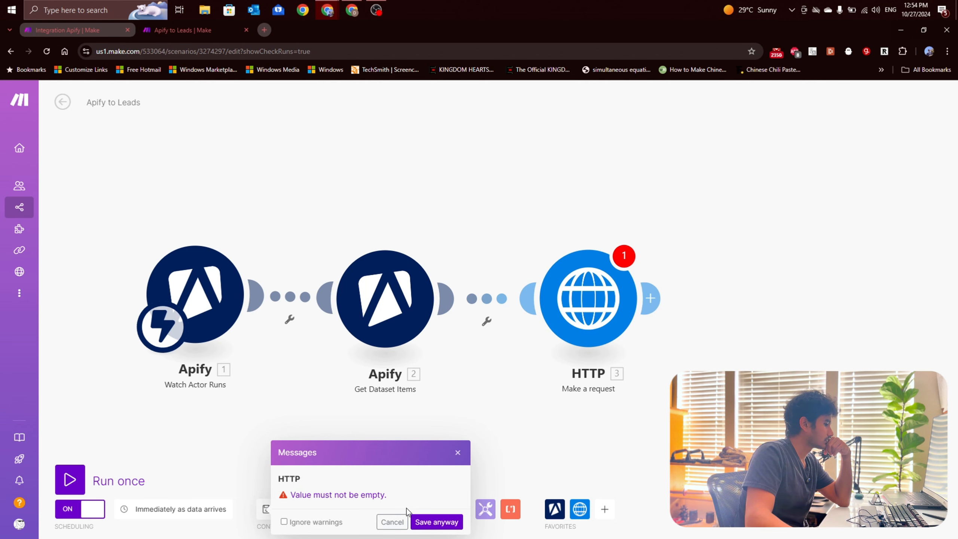
{"action": "left_click", "coordinate": [430, 523]}
{"action": "left_click", "coordinate": [63, 98]}
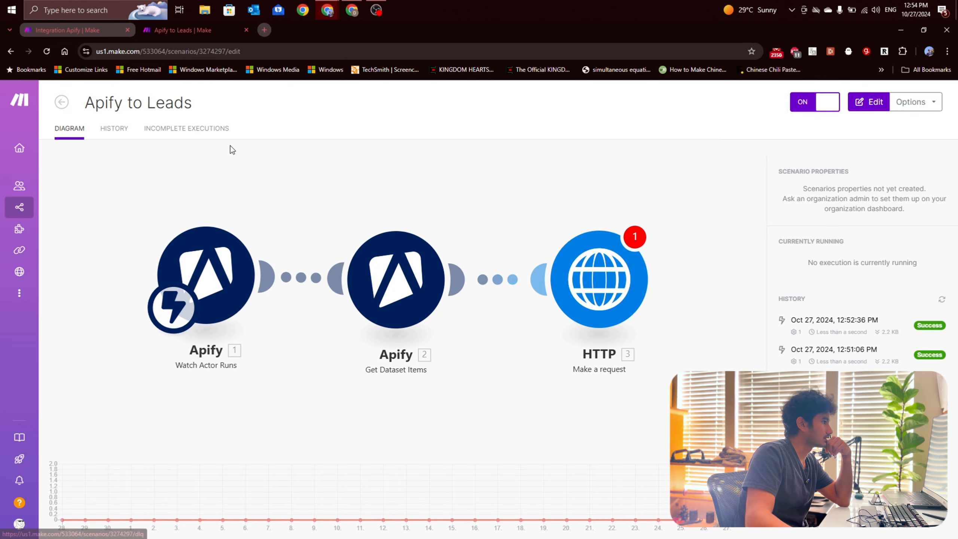
Step: Open the 12:51 PM run from the scenario's history and copy the defaultDatasetId from its Watch Actor Runs output
{"action": "left_click", "coordinate": [924, 331]}
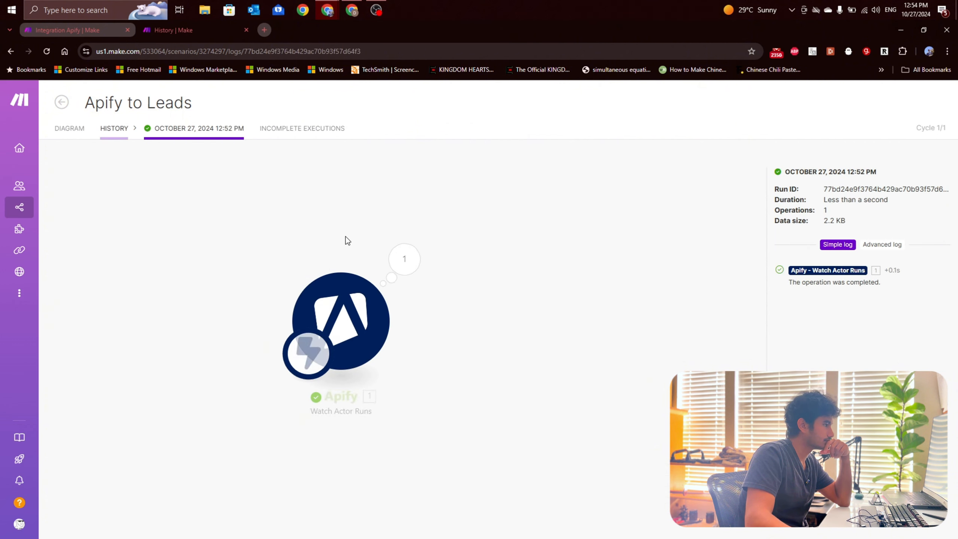
{"action": "left_click", "coordinate": [61, 105]}
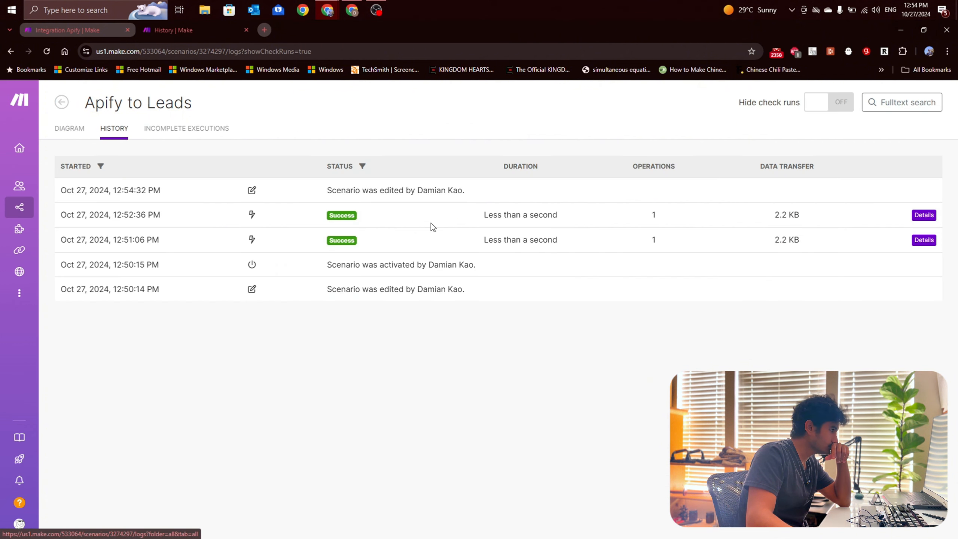
{"action": "left_click", "coordinate": [923, 239]}
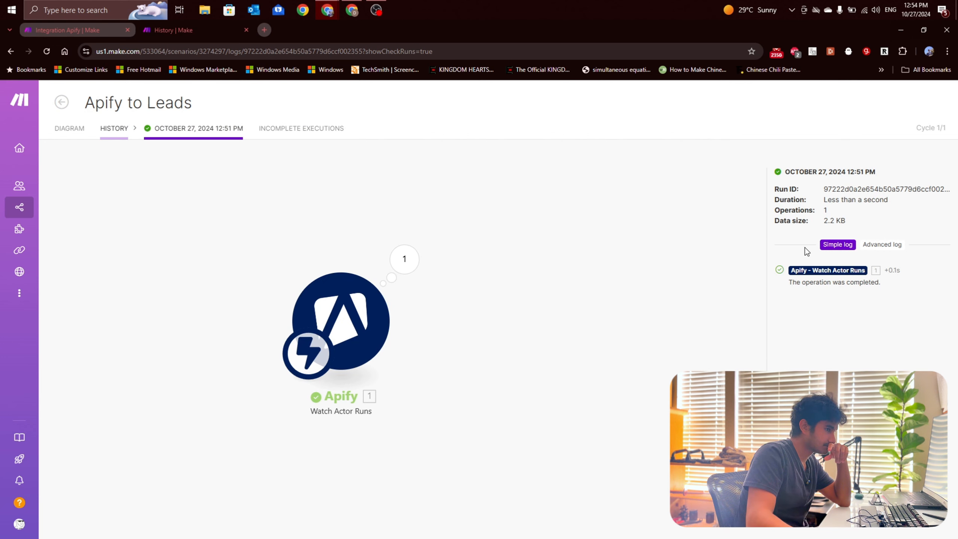
{"action": "left_click", "coordinate": [406, 262]}
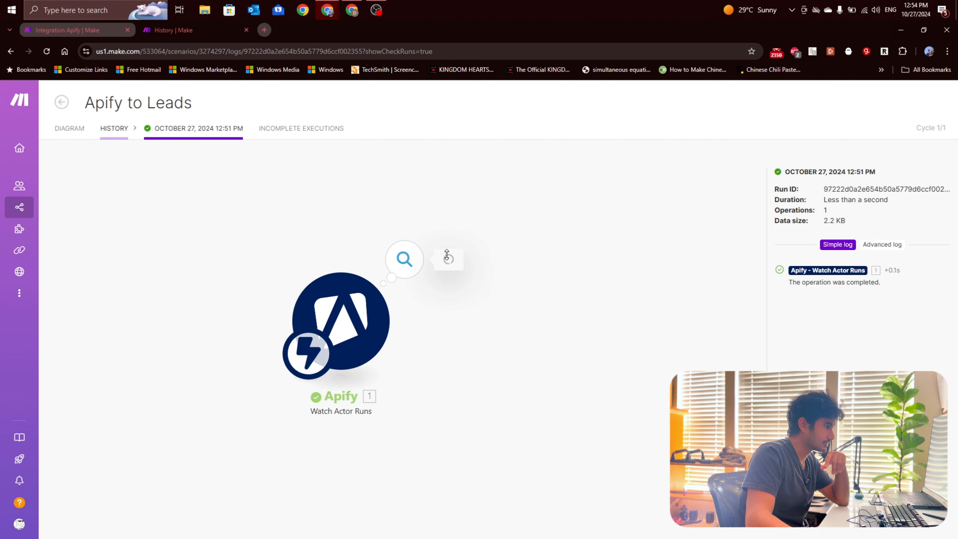
{"action": "double_click", "coordinate": [539, 358]}
{"action": "key", "text": "ctrl+c"}
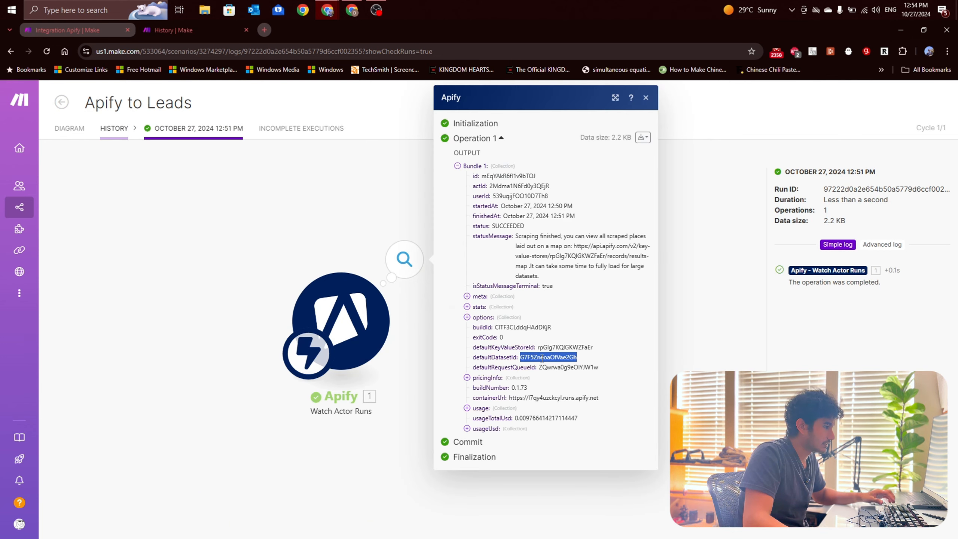
Step: Return to the scenario diagram and replace the Get Dataset Items module's Dataset ID mapping with the copied ID G7F5ZneoaOfVae2Gh
{"action": "left_click", "coordinate": [114, 128]}
{"action": "left_click", "coordinate": [62, 103]}
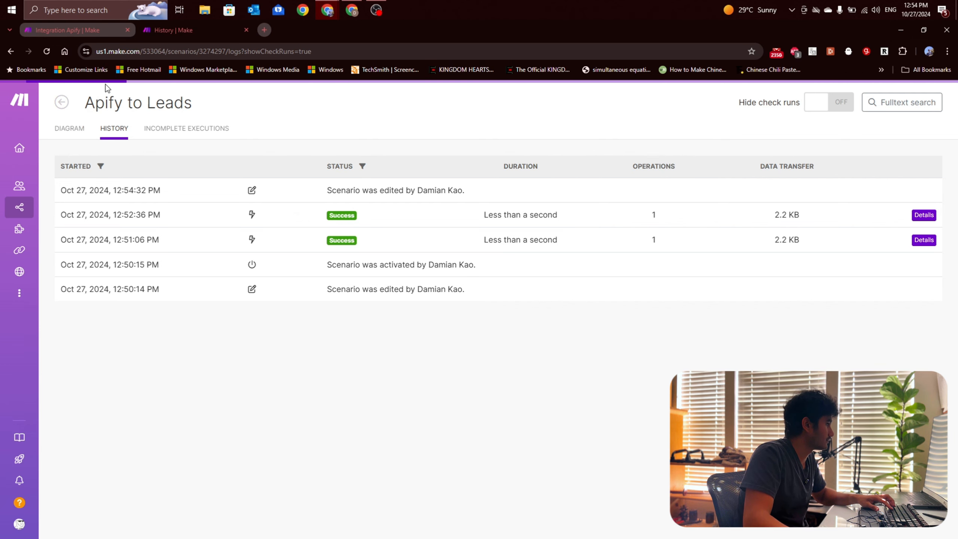
{"action": "left_click", "coordinate": [76, 131]}
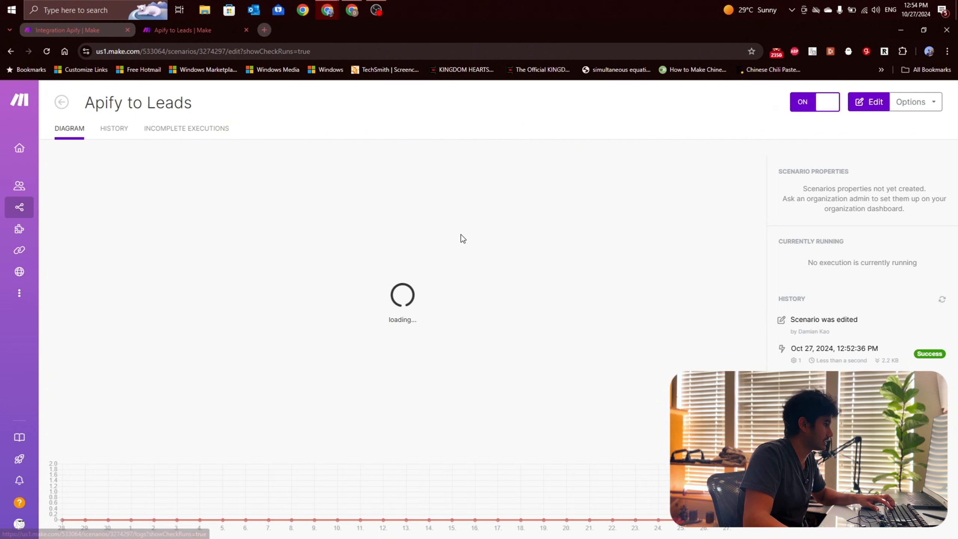
{"action": "left_click", "coordinate": [402, 299]}
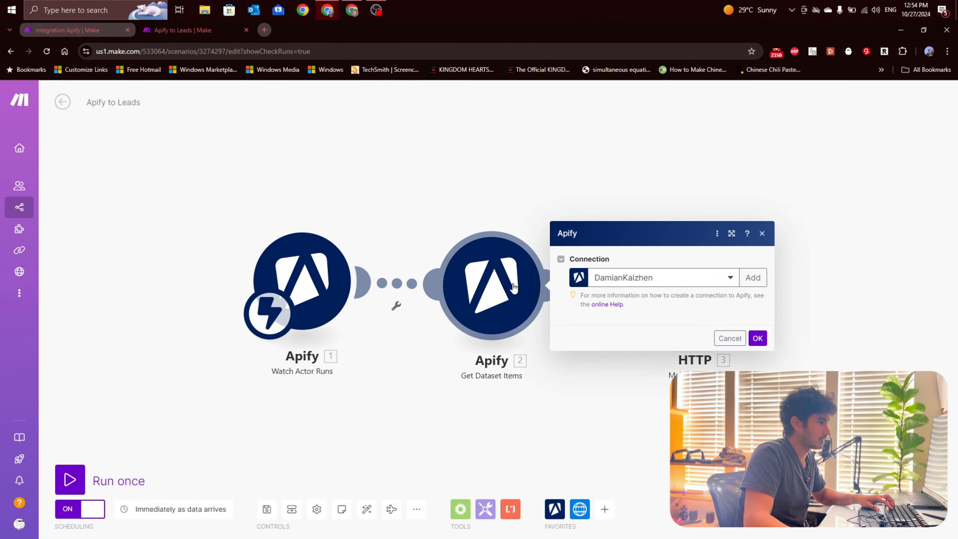
{"action": "left_click", "coordinate": [599, 214]}
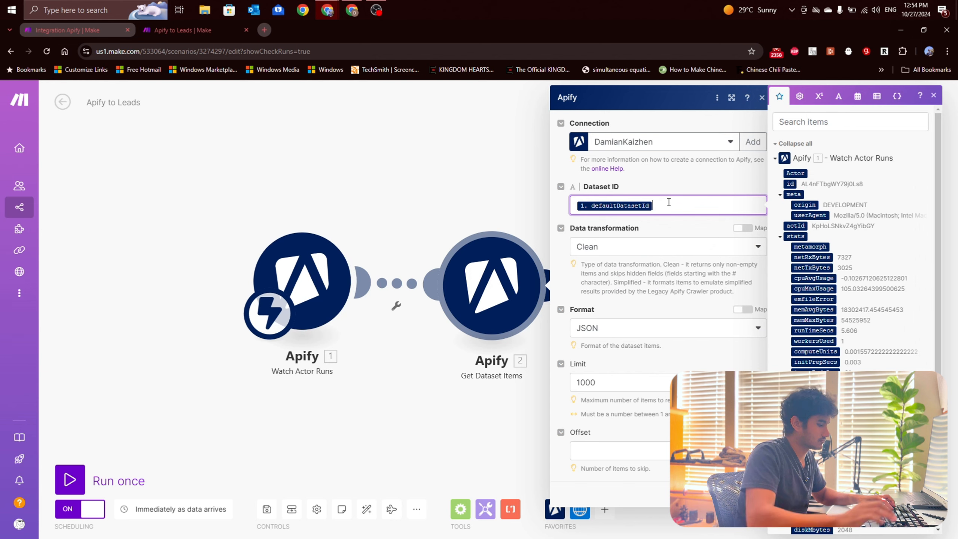
{"action": "key", "text": "ctrl+a"}
{"action": "key", "text": "ctrl+v"}
{"action": "left_click", "coordinate": [752, 494]}
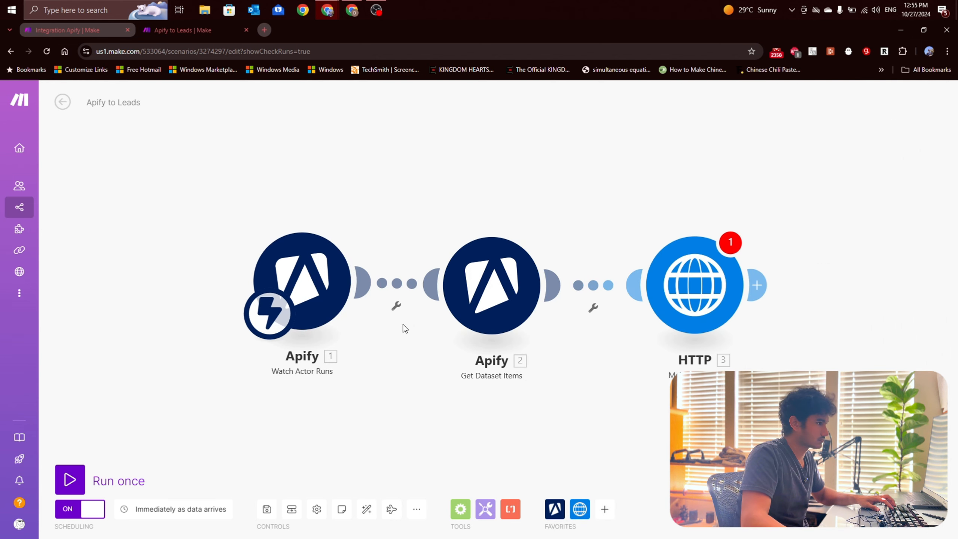
Step: Unlink Watch Actor Runs from Get Dataset Items and move it away so that Get Dataset Items becomes the starting module
{"action": "right_click", "coordinate": [400, 286]}
{"action": "left_click", "coordinate": [427, 308]}
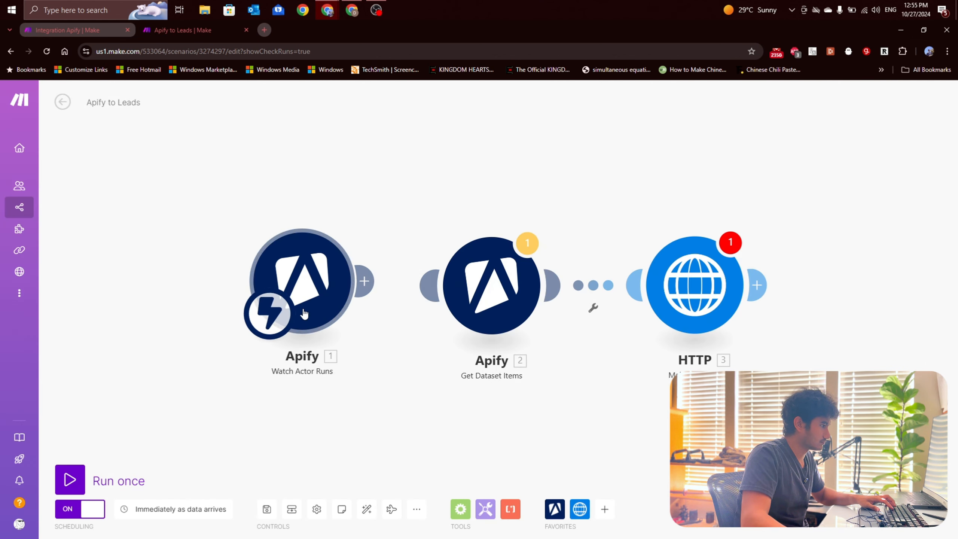
{"action": "left_click_drag", "start_coordinate": [298, 280], "coordinate": [149, 266]}
{"action": "left_click_drag", "start_coordinate": [303, 289], "coordinate": [206, 282]}
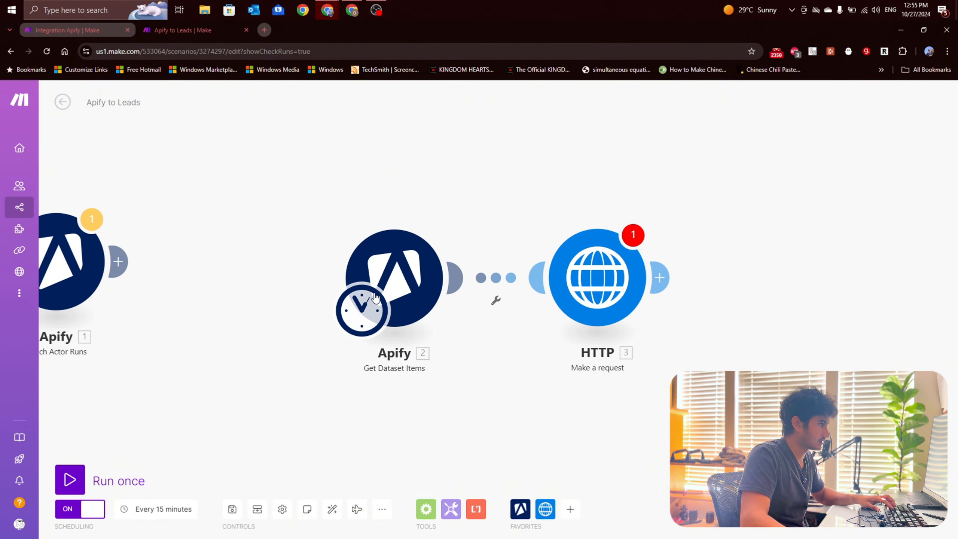
{"action": "left_click_drag", "start_coordinate": [385, 282], "coordinate": [332, 275]}
Step: Run only the Get Dataset Items module, review its output bundles and close the output
{"action": "right_click", "coordinate": [365, 268]}
{"action": "left_click", "coordinate": [391, 286]}
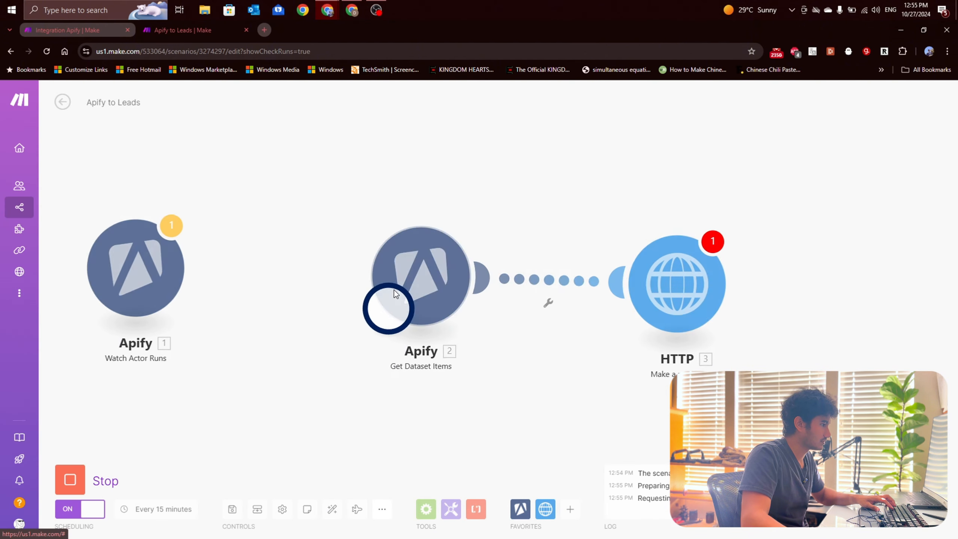
{"action": "left_click", "coordinate": [638, 432]}
{"action": "scroll", "coordinate": [638, 433], "scroll_direction": "down", "scroll_amount": 12}
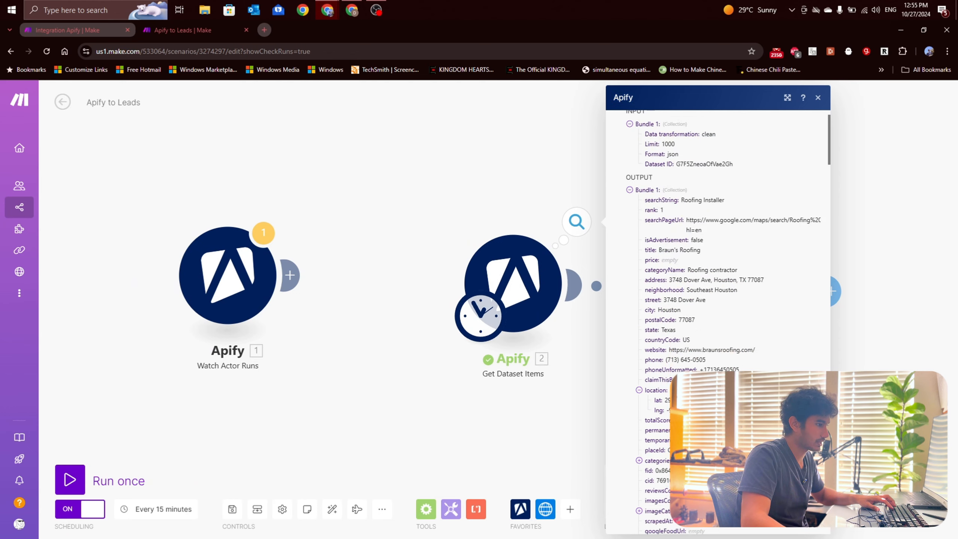
{"action": "scroll", "coordinate": [638, 437], "scroll_direction": "up", "scroll_amount": 12}
{"action": "left_click", "coordinate": [499, 449]}
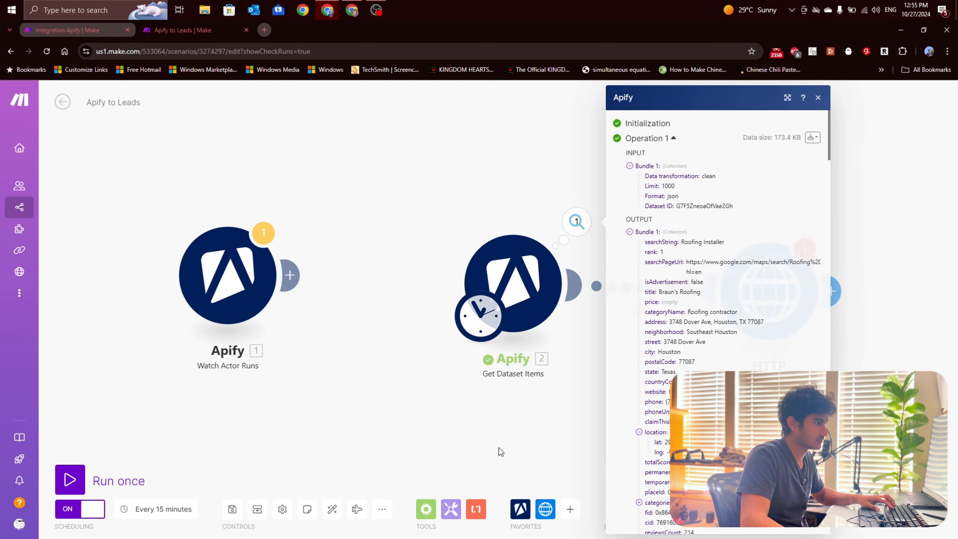
Step: Map the HTTP request module's URL to the website field from Get Dataset Items and confirm the module's settings
{"action": "left_click_drag", "start_coordinate": [500, 449], "coordinate": [308, 435]}
{"action": "left_click_drag", "start_coordinate": [573, 292], "coordinate": [550, 286]}
{"action": "left_click", "coordinate": [550, 285]}
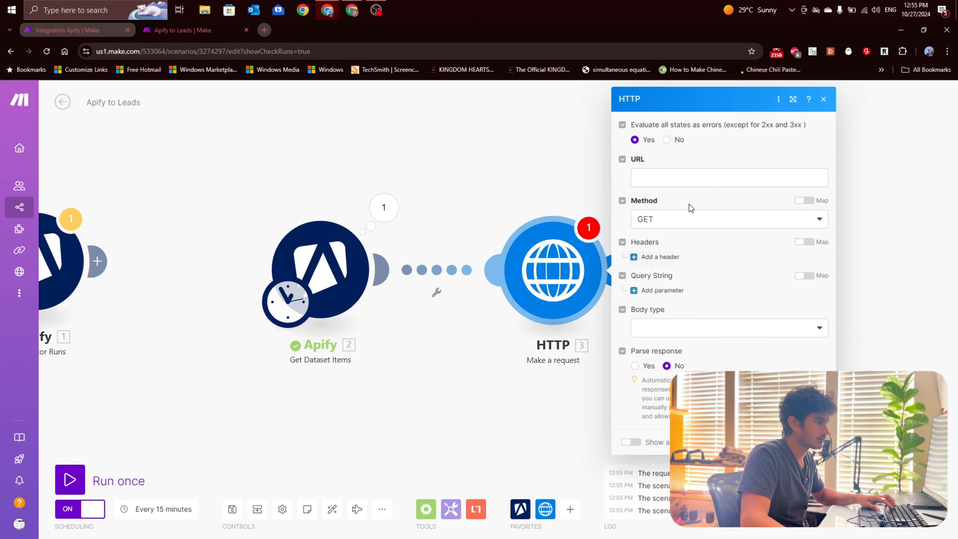
{"action": "left_click", "coordinate": [691, 179]}
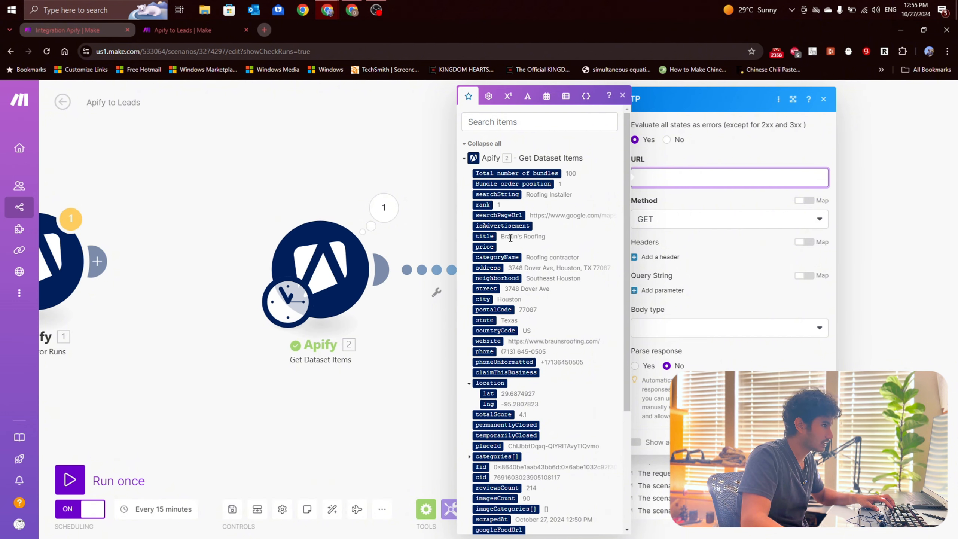
{"action": "scroll", "coordinate": [509, 227], "scroll_direction": "down", "scroll_amount": 3}
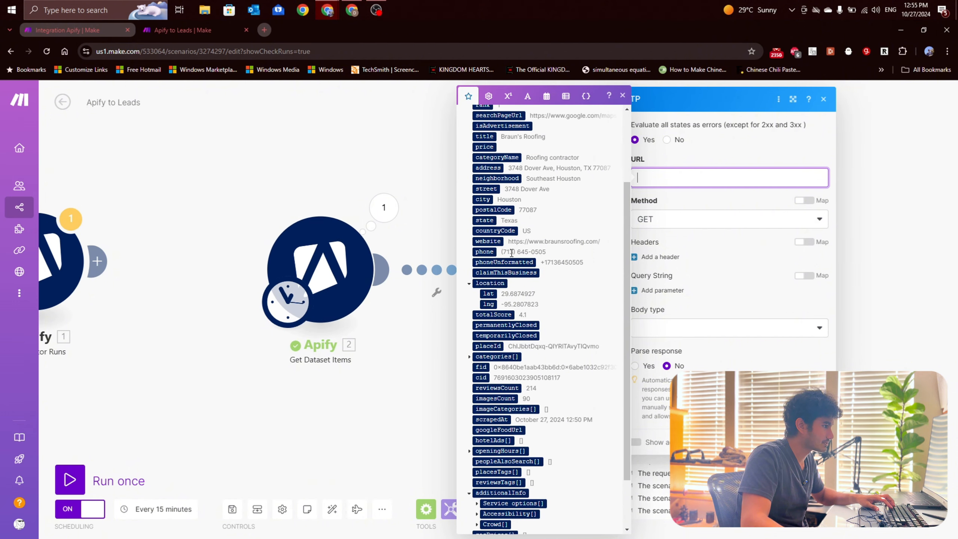
{"action": "left_click", "coordinate": [488, 241]}
{"action": "scroll", "coordinate": [487, 277], "scroll_direction": "up", "scroll_amount": 2}
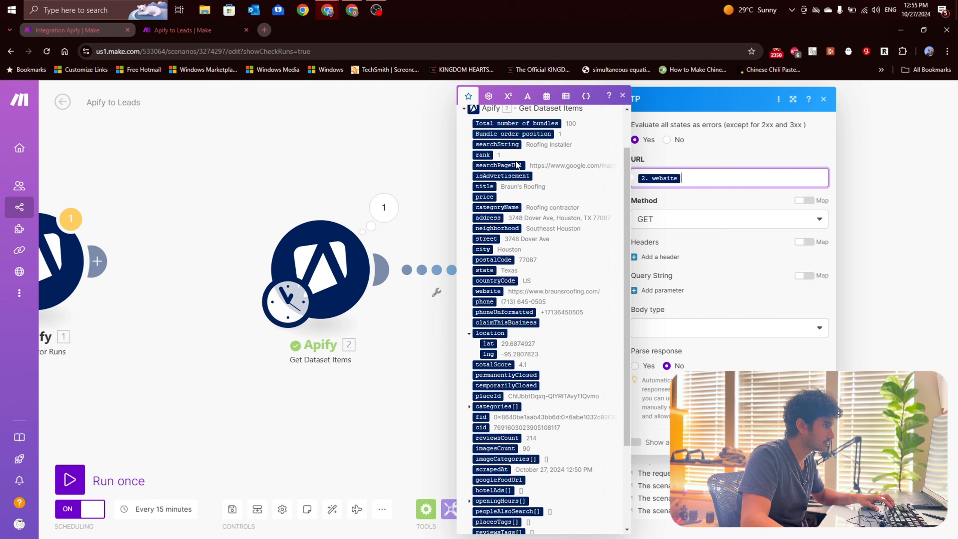
{"action": "scroll", "coordinate": [508, 200], "scroll_direction": "down", "scroll_amount": 3}
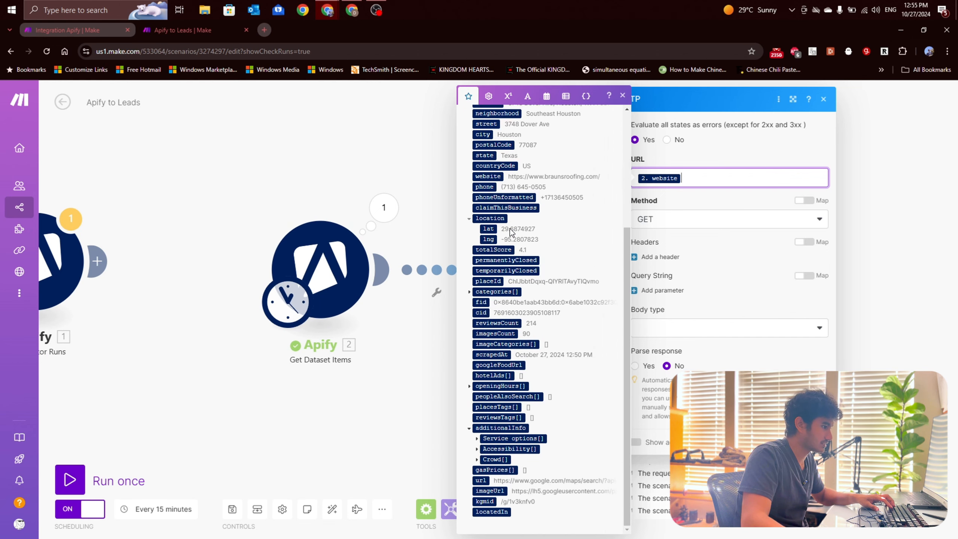
{"action": "scroll", "coordinate": [495, 259], "scroll_direction": "up", "scroll_amount": 5}
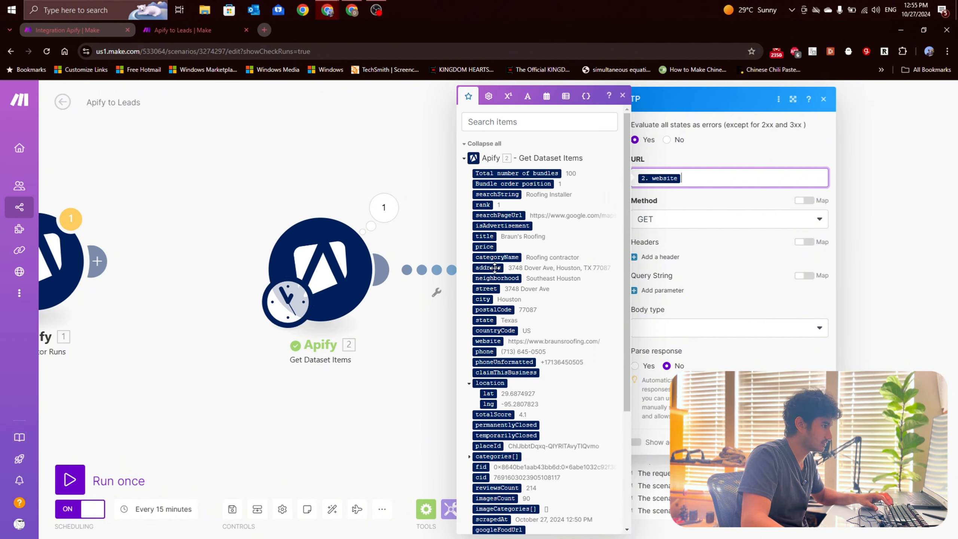
{"action": "scroll", "coordinate": [494, 267], "scroll_direction": "down", "scroll_amount": 5}
{"action": "left_click", "coordinate": [811, 442]}
{"action": "left_click_drag", "start_coordinate": [755, 368], "coordinate": [667, 364]}
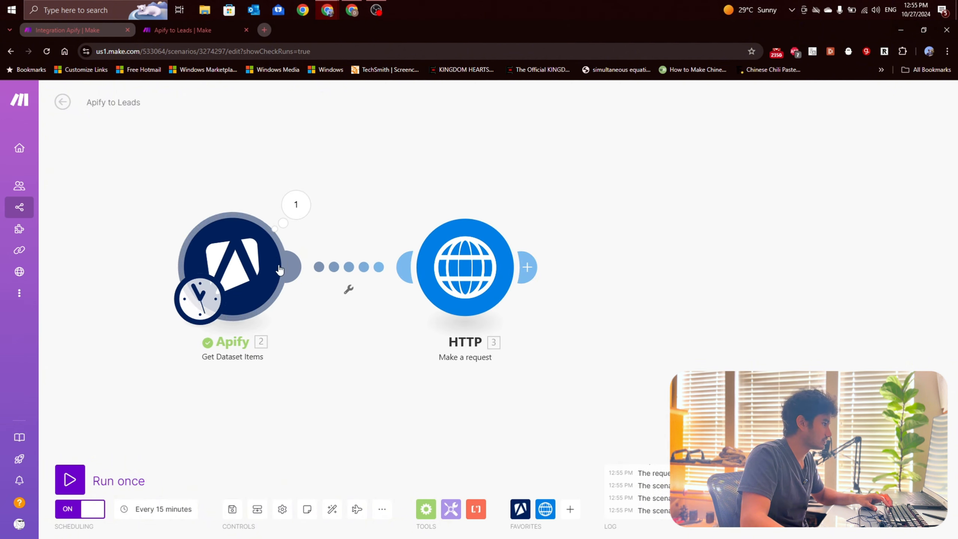
Step: Review the Get Dataset Items output bundles and the HTTP request module's settings, and close both
{"action": "left_click", "coordinate": [295, 204]}
{"action": "scroll", "coordinate": [392, 315], "scroll_direction": "down", "scroll_amount": 10}
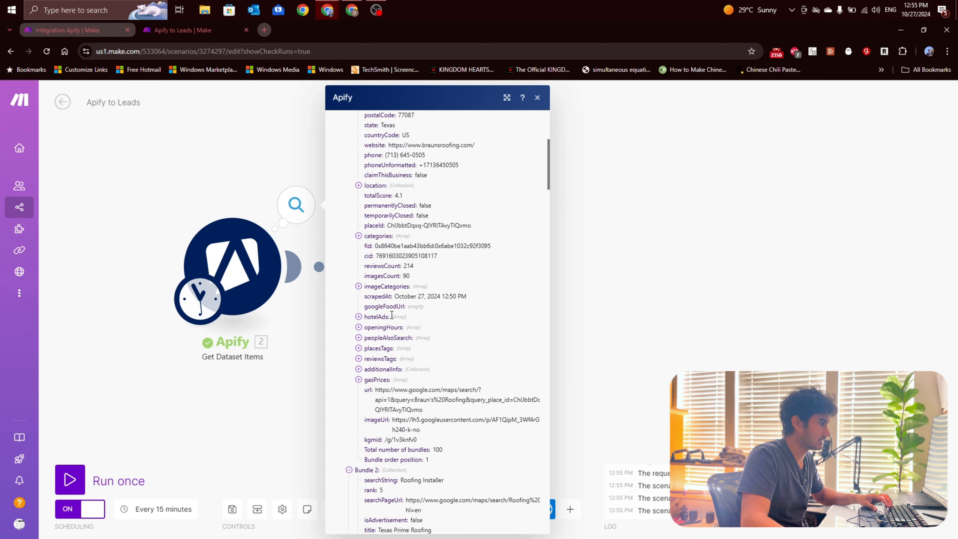
{"action": "scroll", "coordinate": [392, 315], "scroll_direction": "down", "scroll_amount": 3}
{"action": "left_click", "coordinate": [570, 298]}
{"action": "left_click_drag", "start_coordinate": [526, 296], "coordinate": [478, 293]}
{"action": "left_click_drag", "start_coordinate": [423, 271], "coordinate": [401, 270]}
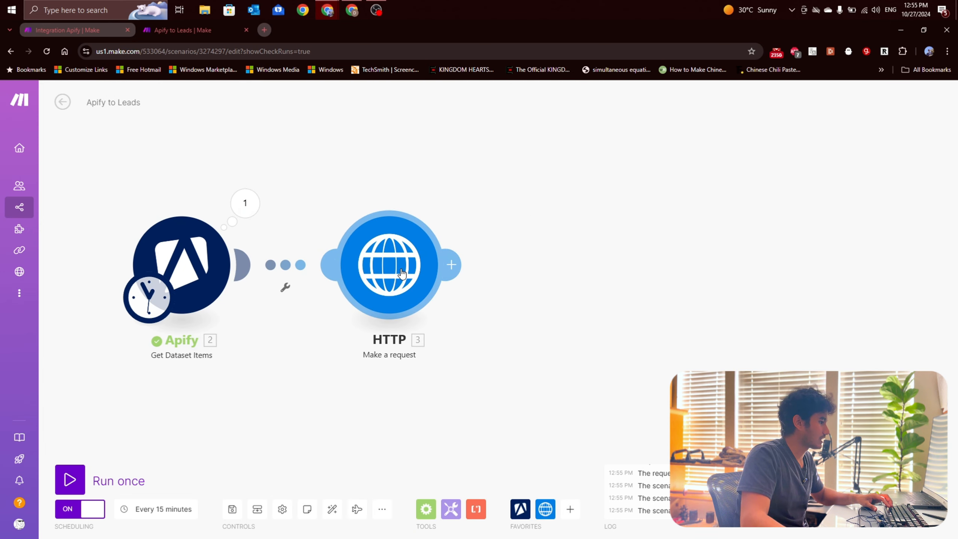
{"action": "left_click", "coordinate": [410, 266]}
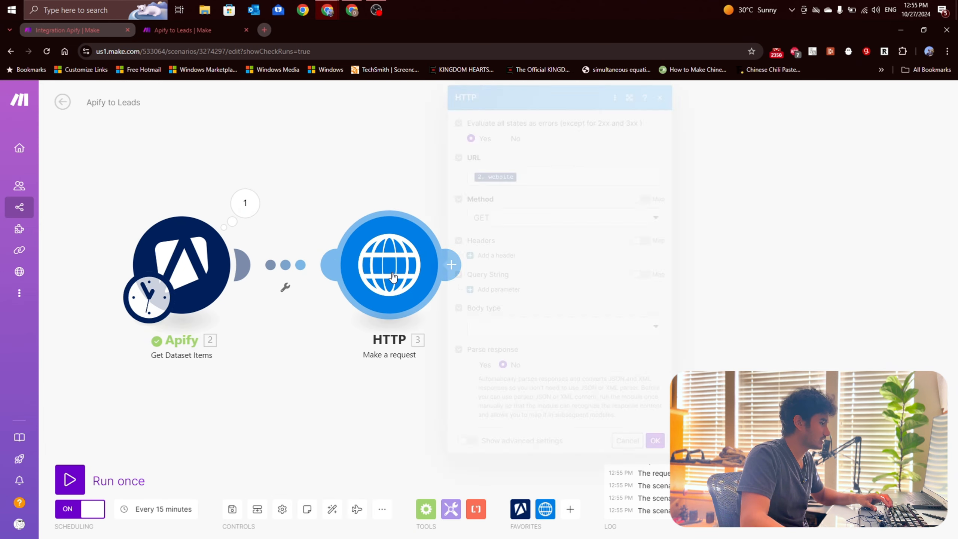
{"action": "left_click", "coordinate": [388, 373]}
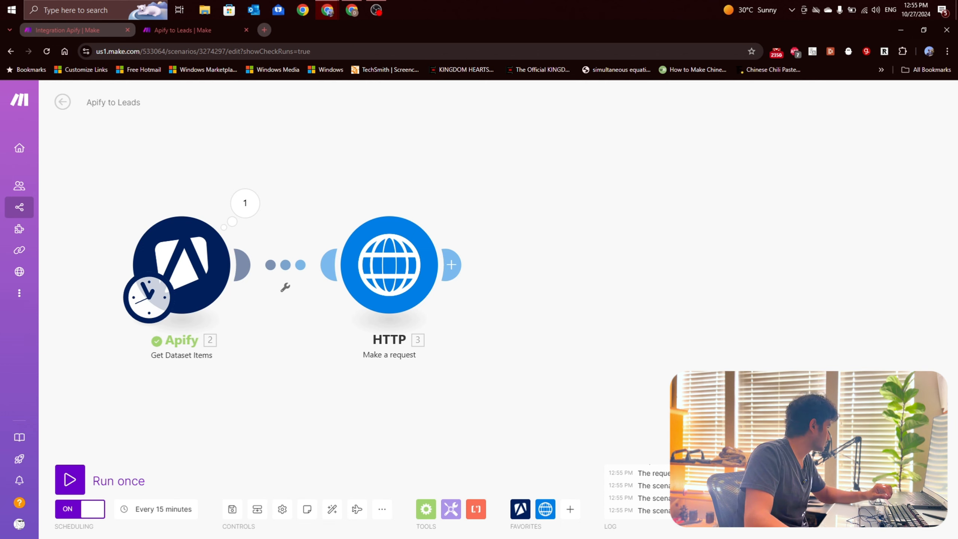
Step: Paste the copied Text parser and Clean Website Text modules into the scenario and link the Text parser after the HTTP module
{"action": "key", "text": "alt+Tab"}
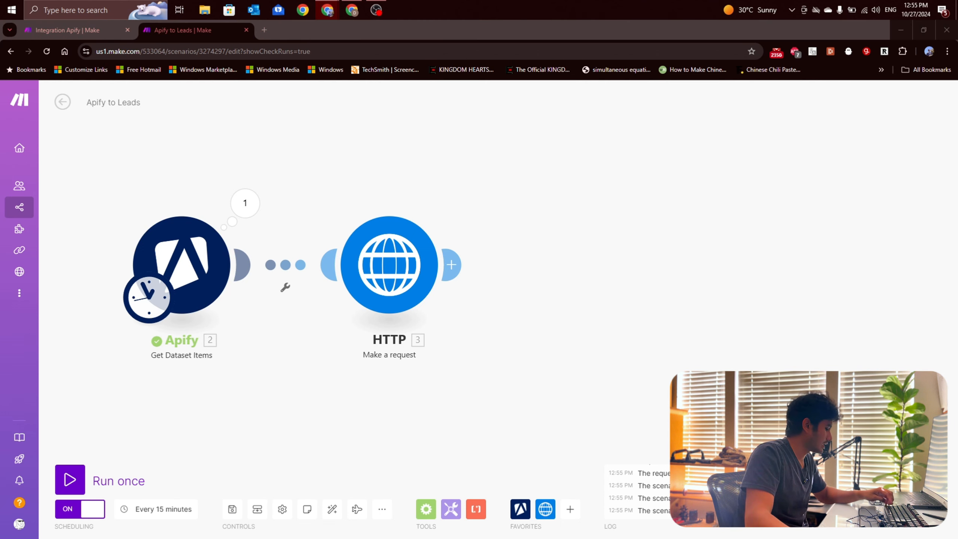
{"action": "left_click_drag", "start_coordinate": [695, 305], "coordinate": [505, 299]}
{"action": "key", "text": "ctrl+v"}
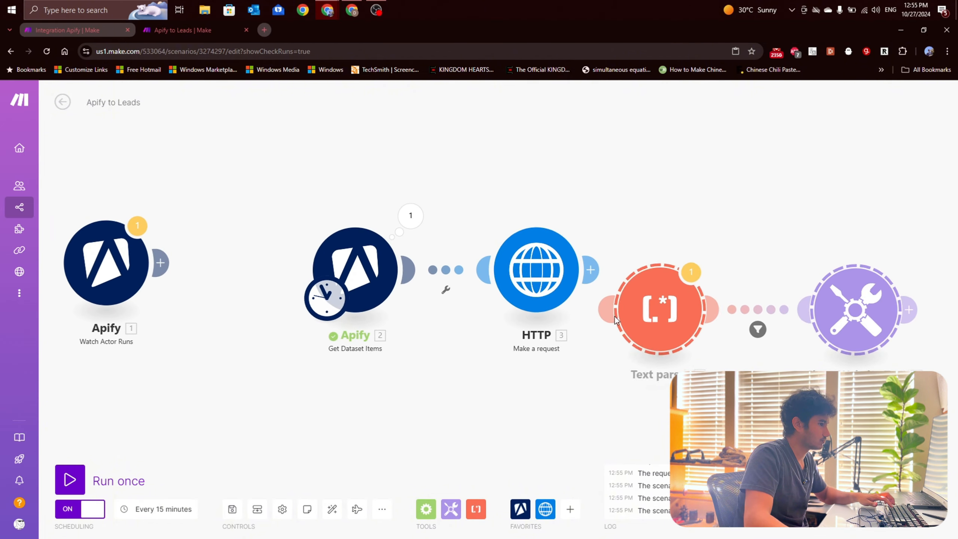
{"action": "left_click_drag", "start_coordinate": [677, 385], "coordinate": [448, 359]}
{"action": "left_click_drag", "start_coordinate": [454, 289], "coordinate": [532, 256]}
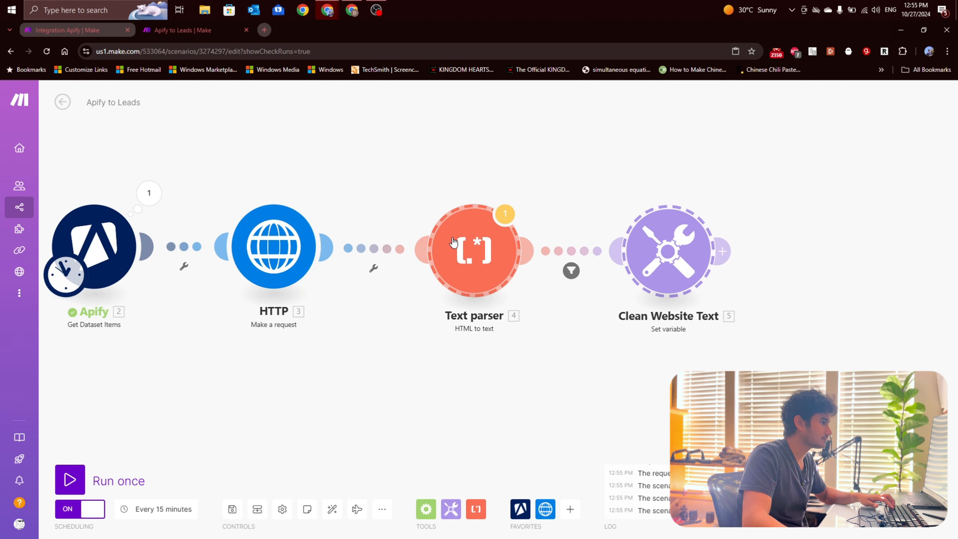
Step: Replace the Text parser module's HTML value with the Data output of the HTTP request and confirm the module's settings
{"action": "left_click", "coordinate": [451, 240]}
{"action": "left_click", "coordinate": [602, 262]}
{"action": "key", "text": "BackSpace"}
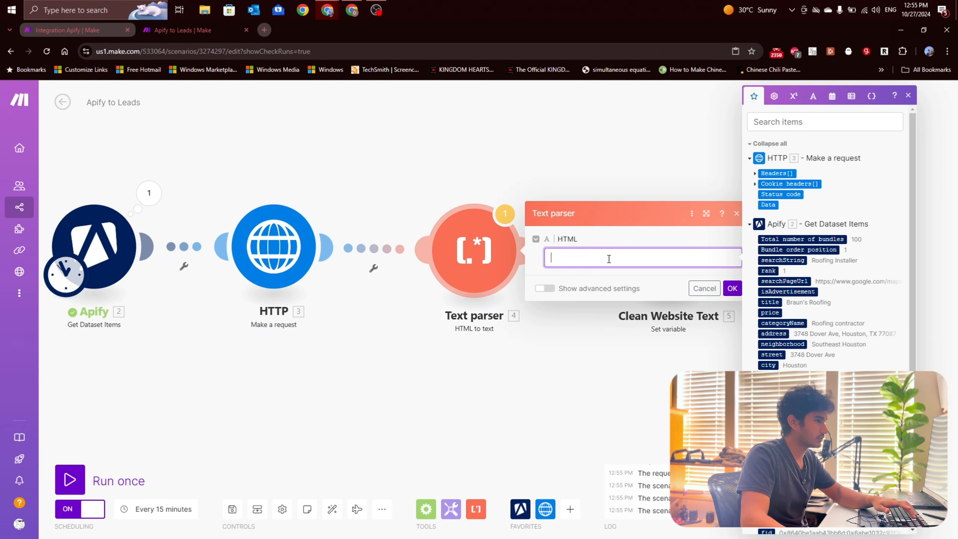
{"action": "left_click", "coordinate": [767, 204]}
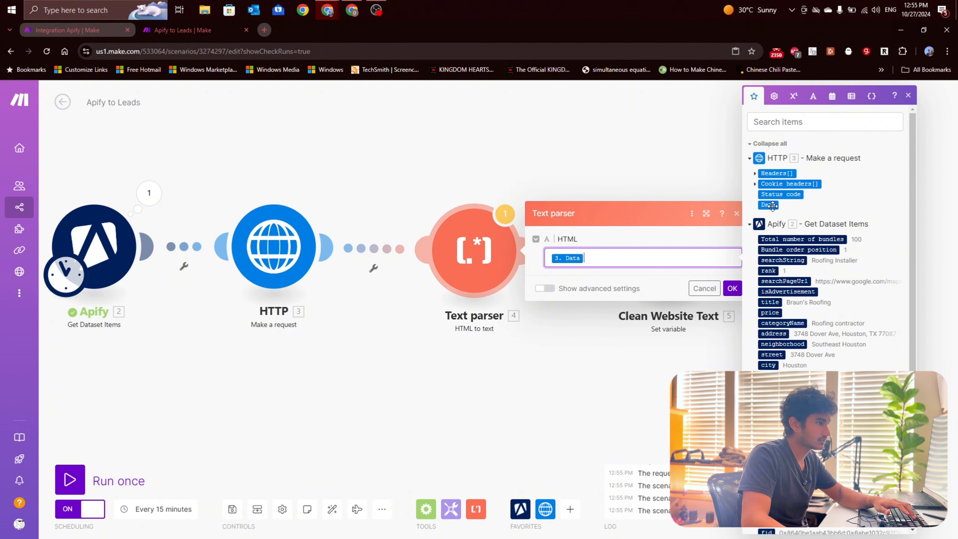
{"action": "left_click", "coordinate": [732, 287]}
{"action": "left_click", "coordinate": [485, 257]}
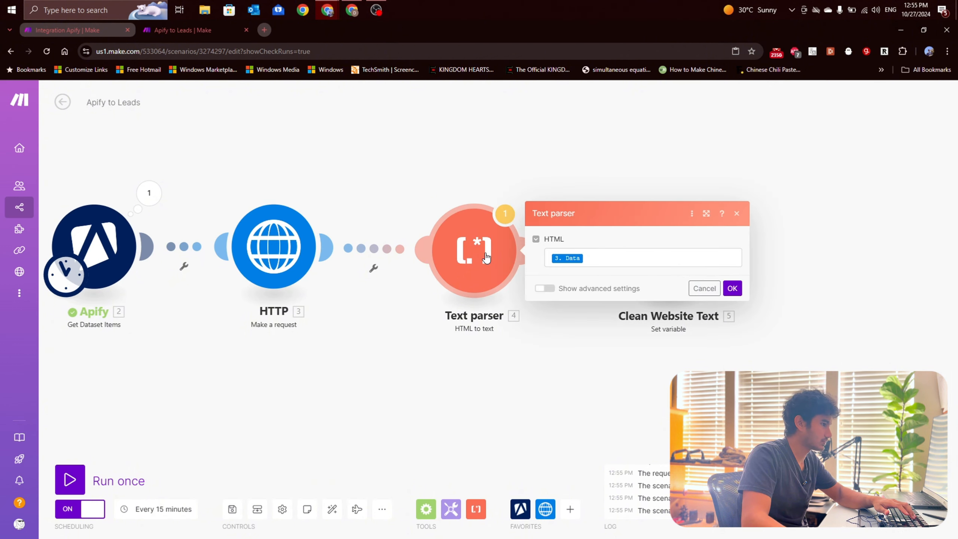
{"action": "left_click", "coordinate": [731, 288]}
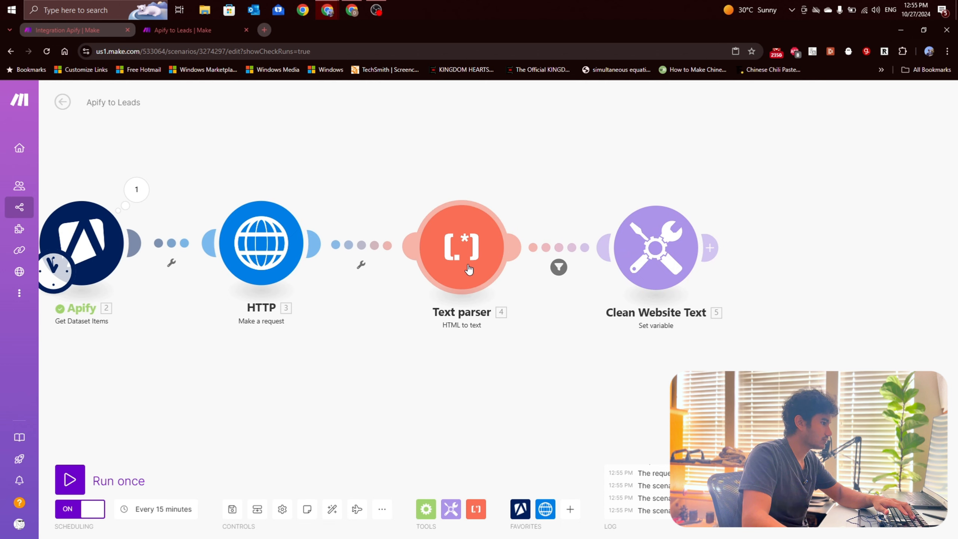
Step: Look through the available Text parser modules and check the HTML mapping of the HTML to text module
{"action": "left_click", "coordinate": [476, 508]}
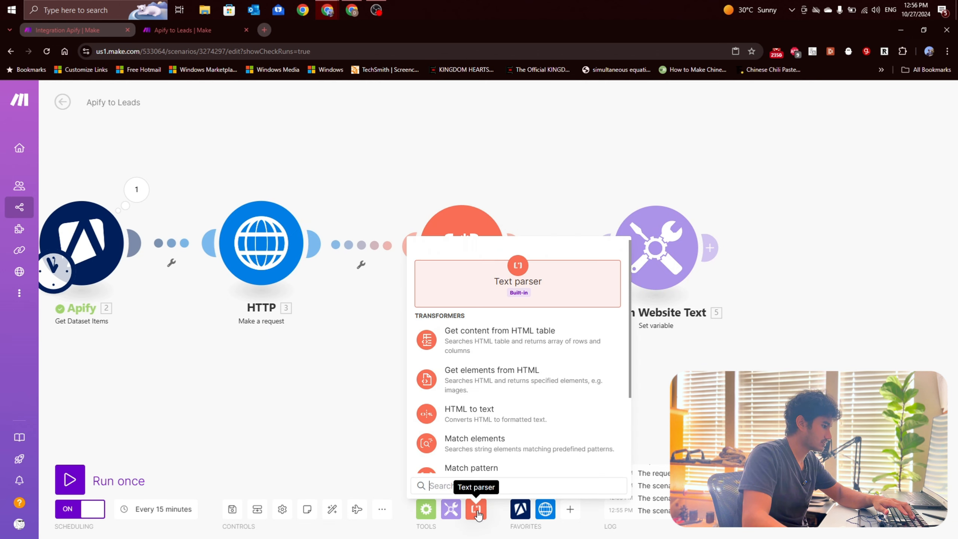
{"action": "scroll", "coordinate": [469, 365], "scroll_direction": "down", "scroll_amount": 1}
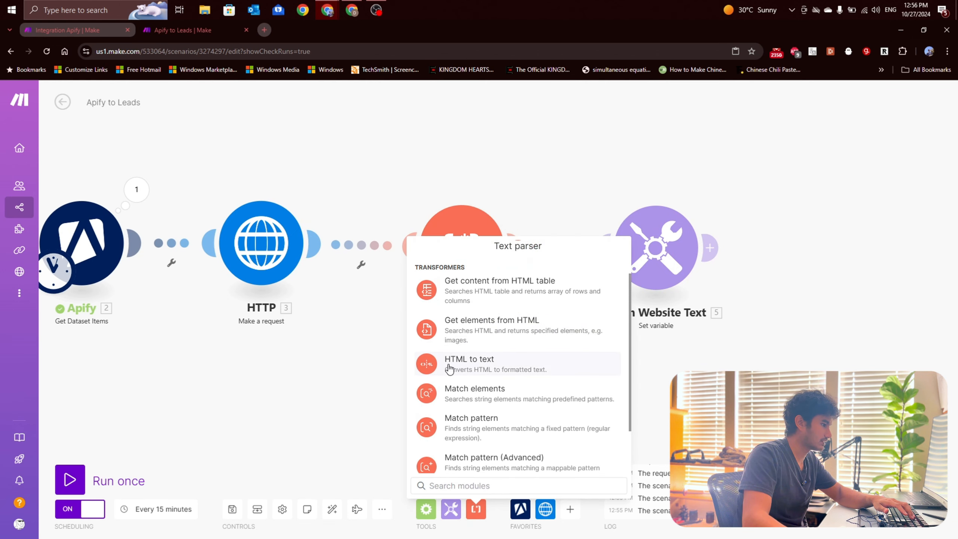
{"action": "left_click", "coordinate": [324, 360]}
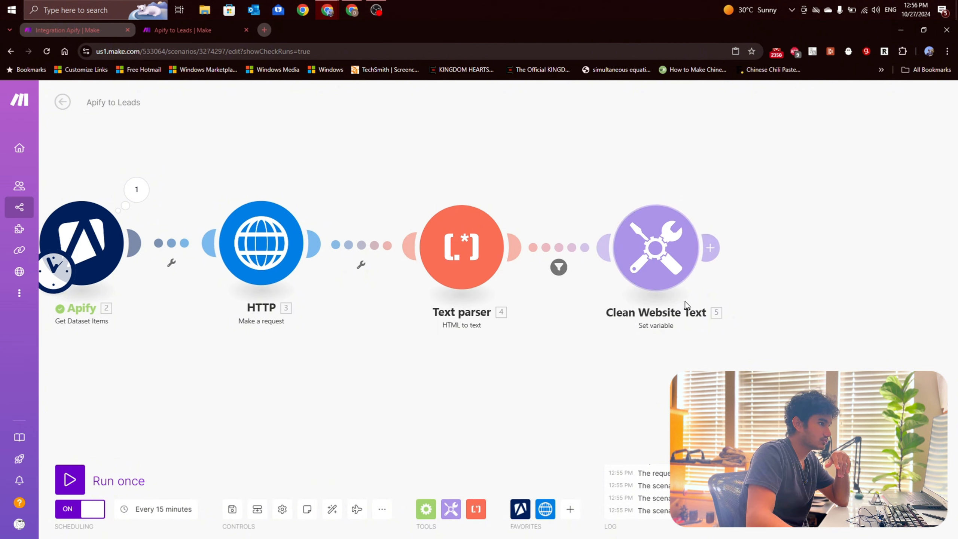
{"action": "left_click_drag", "start_coordinate": [677, 296], "coordinate": [603, 285]}
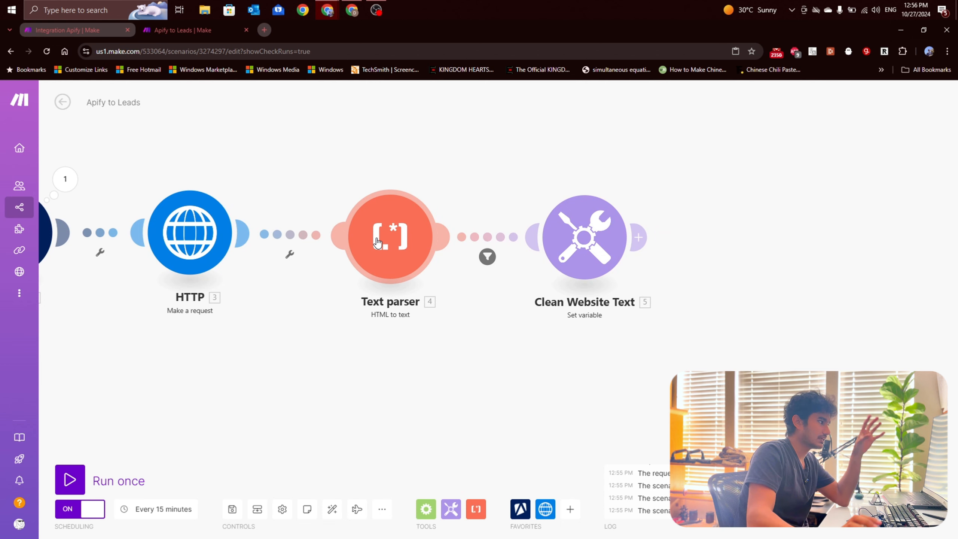
{"action": "left_click_drag", "start_coordinate": [377, 241], "coordinate": [423, 240]}
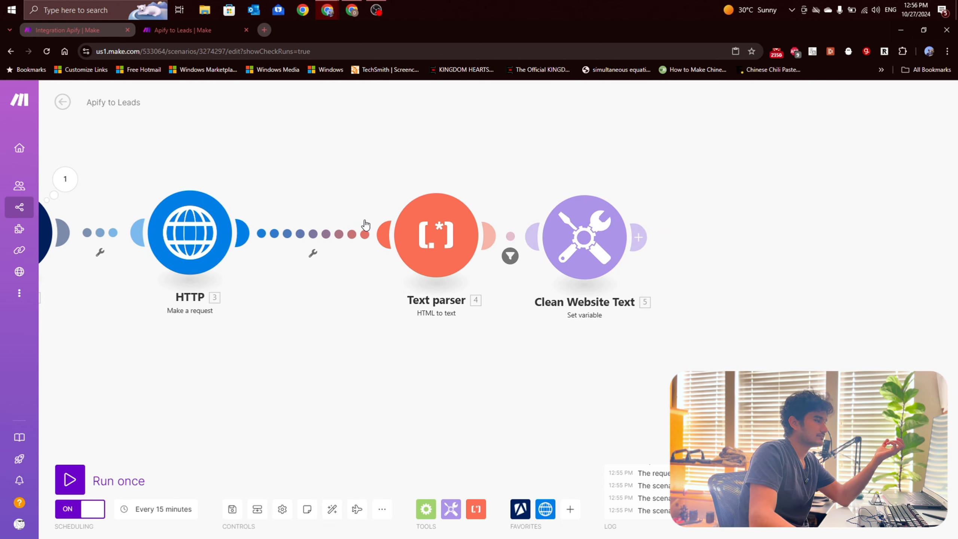
{"action": "left_click_drag", "start_coordinate": [438, 233], "coordinate": [383, 230]}
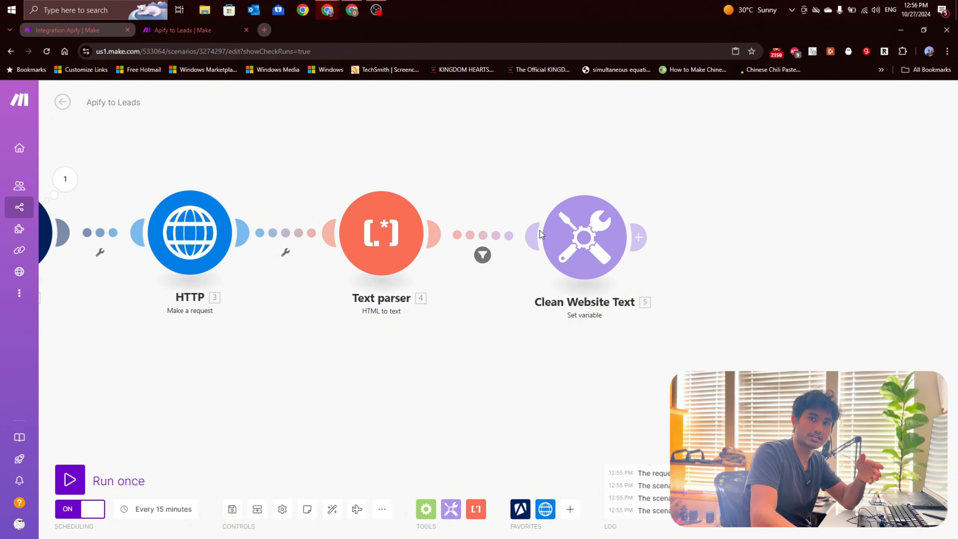
{"action": "left_click", "coordinate": [394, 254]}
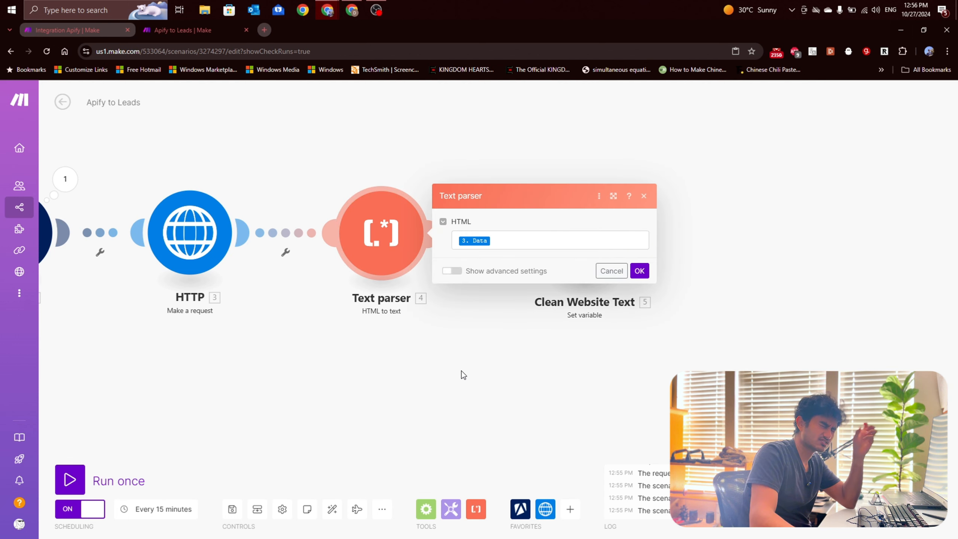
{"action": "left_click", "coordinate": [465, 396]}
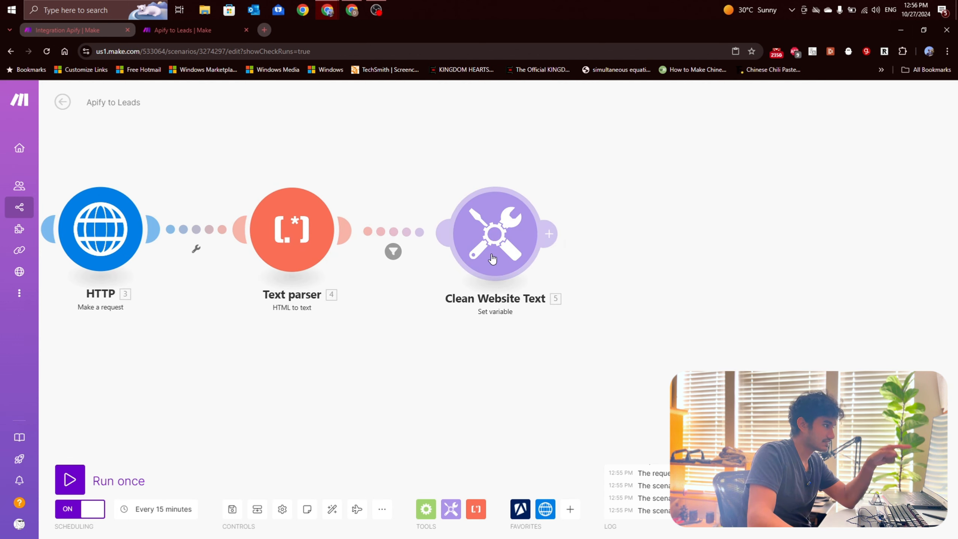
Step: Label the filter between the Text parser and Clean Website Text modules "Valid Website?" and confirm it
{"action": "left_click", "coordinate": [403, 250]}
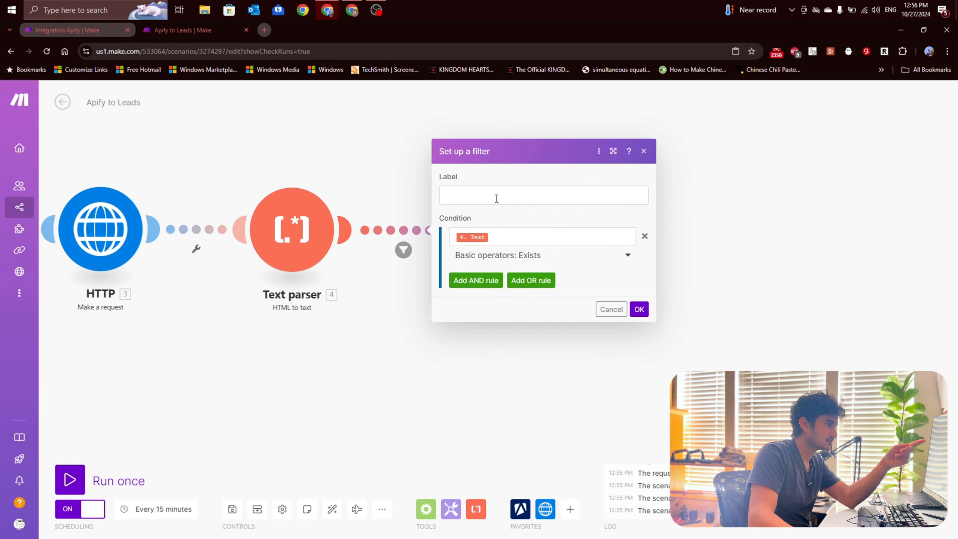
{"action": "left_click", "coordinate": [518, 196]}
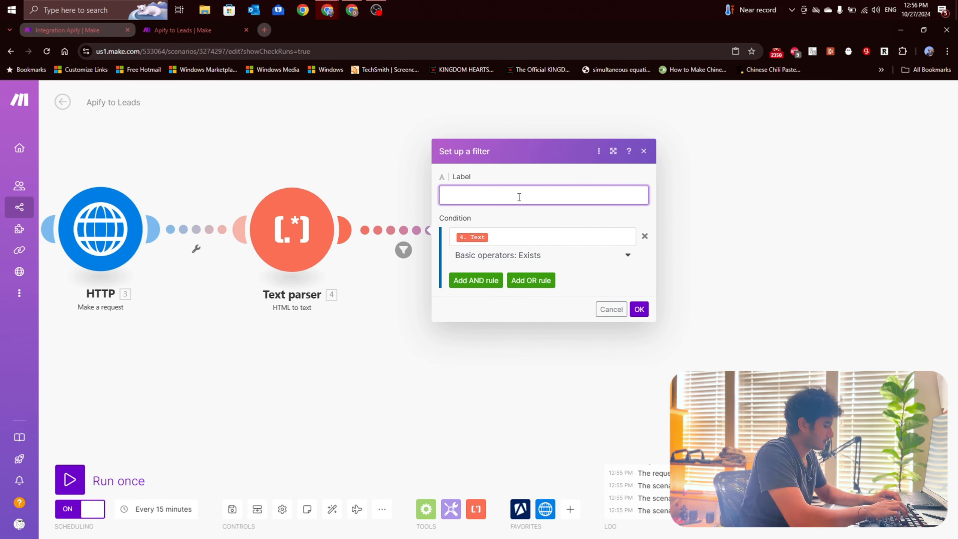
{"action": "type", "text": "Valid Website?"}
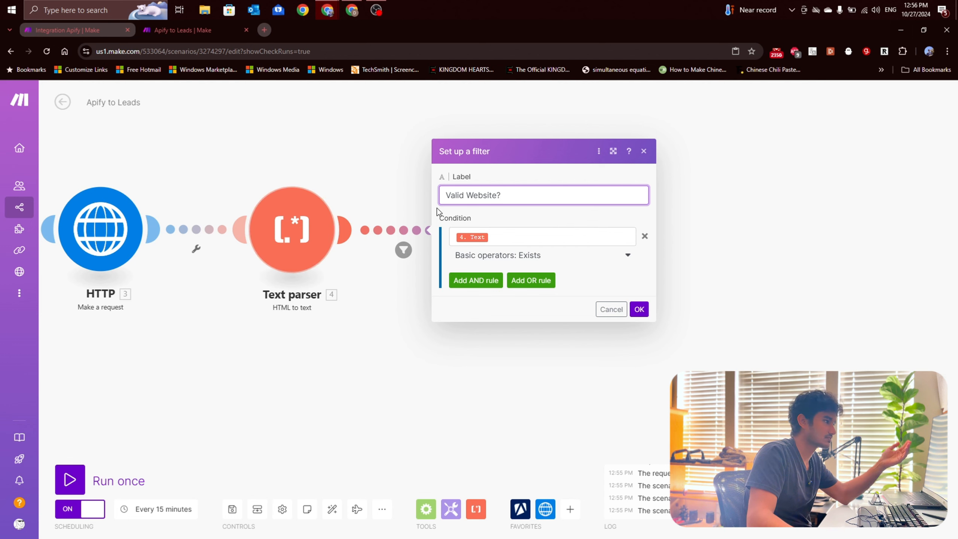
{"action": "left_click", "coordinate": [639, 309]}
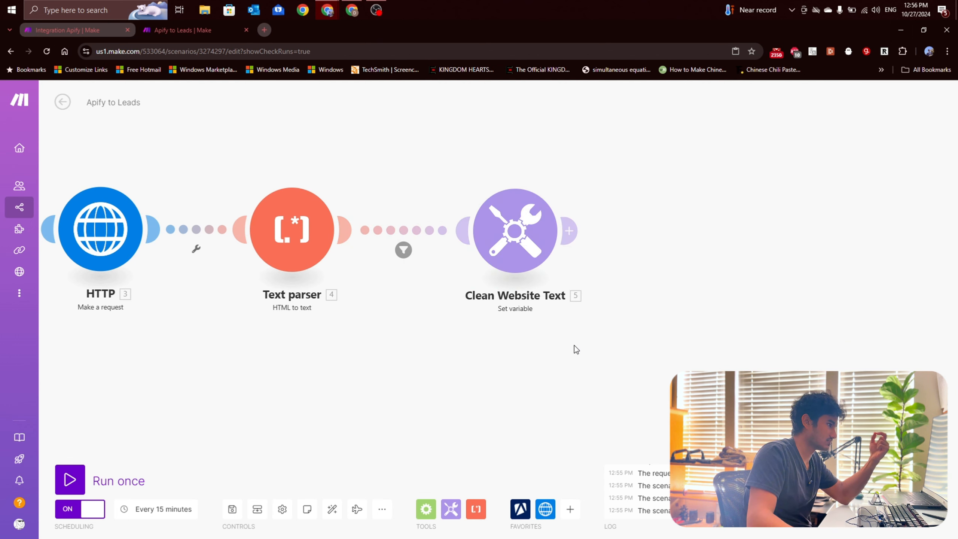
Step: Open the Clean Website Text module's settings to examine its variable name and value formula
{"action": "left_click", "coordinate": [504, 234]}
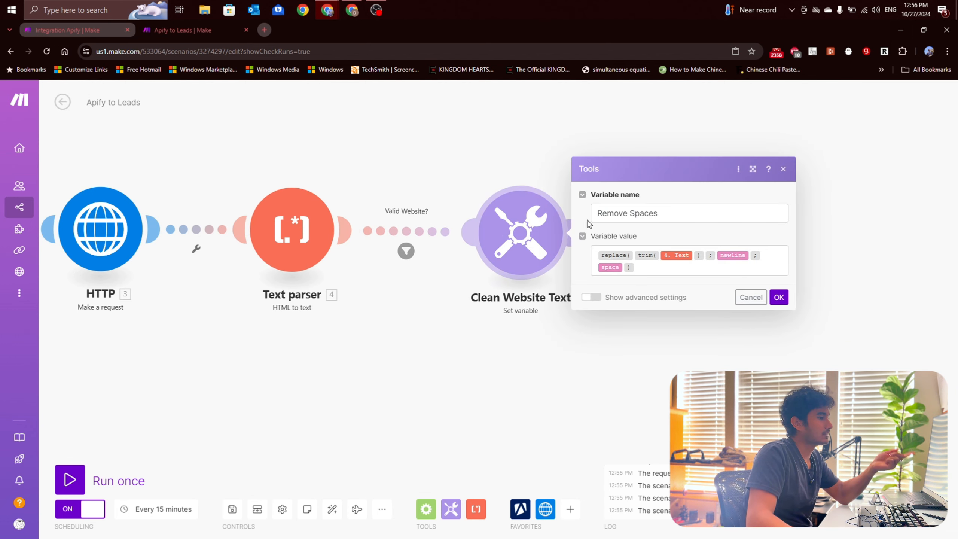
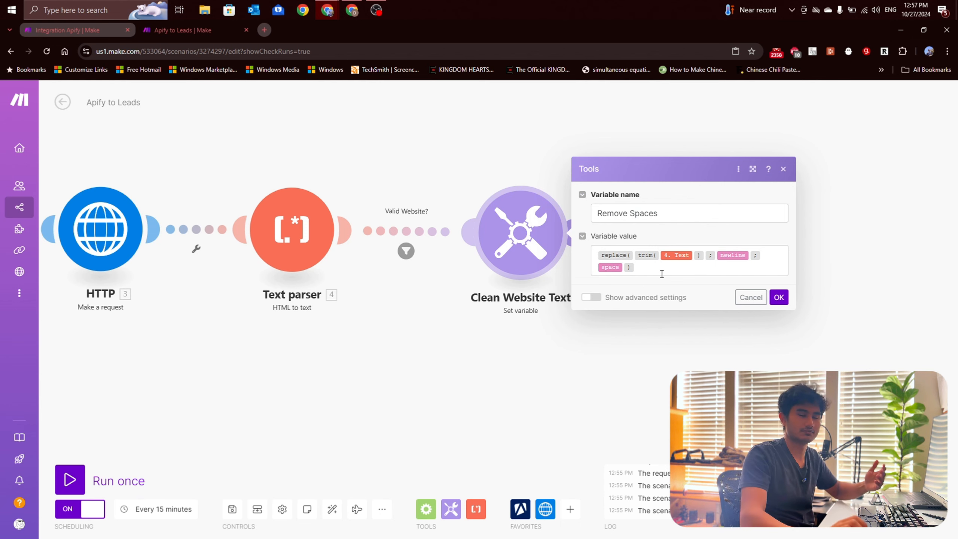
Step: Confirm the Clean Website Text settings, then paste the copied OpenAI, Break and JSON modules and connect them after Clean Website Text
{"action": "left_click", "coordinate": [779, 297]}
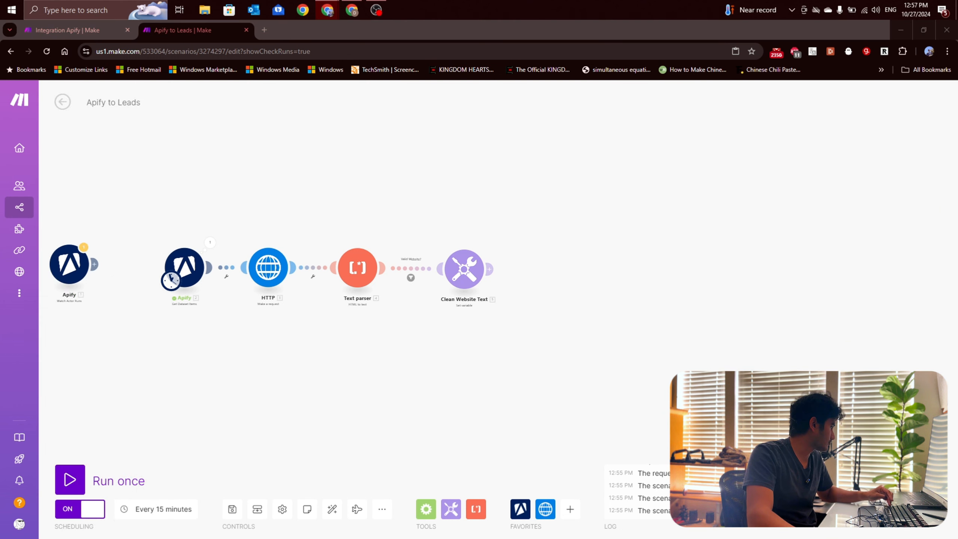
{"action": "left_click", "coordinate": [657, 342]}
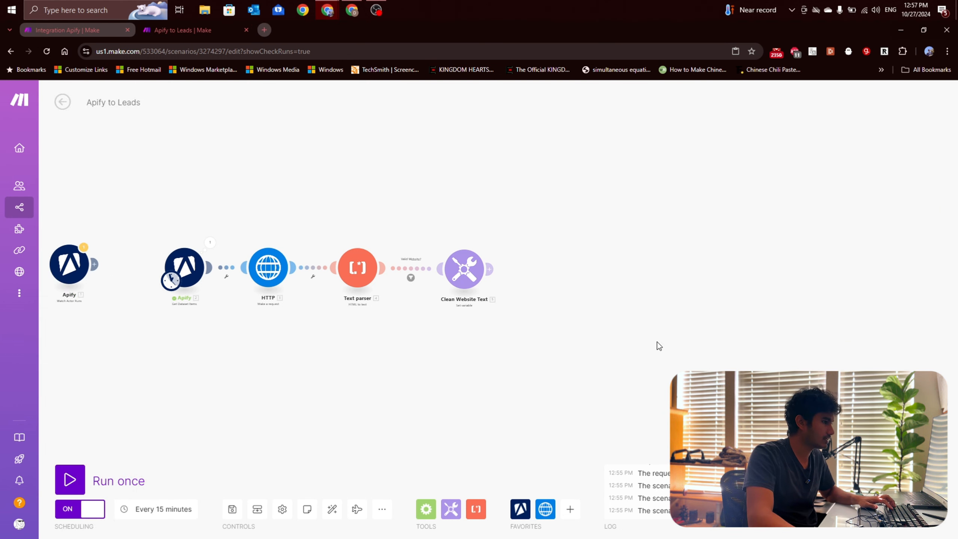
{"action": "key", "text": "ctrl+v"}
{"action": "left_click_drag", "start_coordinate": [751, 288], "coordinate": [496, 275]}
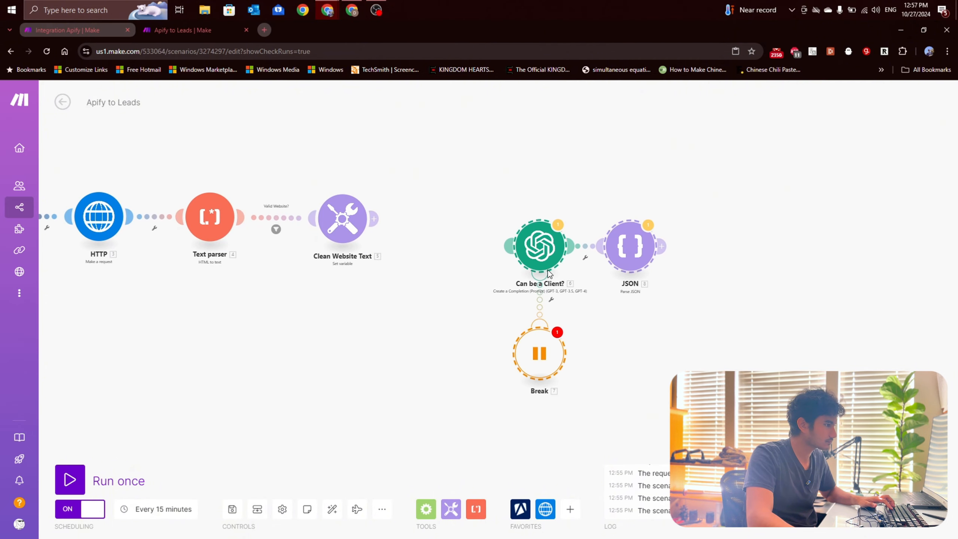
{"action": "left_click_drag", "start_coordinate": [533, 249], "coordinate": [453, 221]}
{"action": "scroll", "coordinate": [522, 268], "scroll_direction": "up", "scroll_amount": 1}
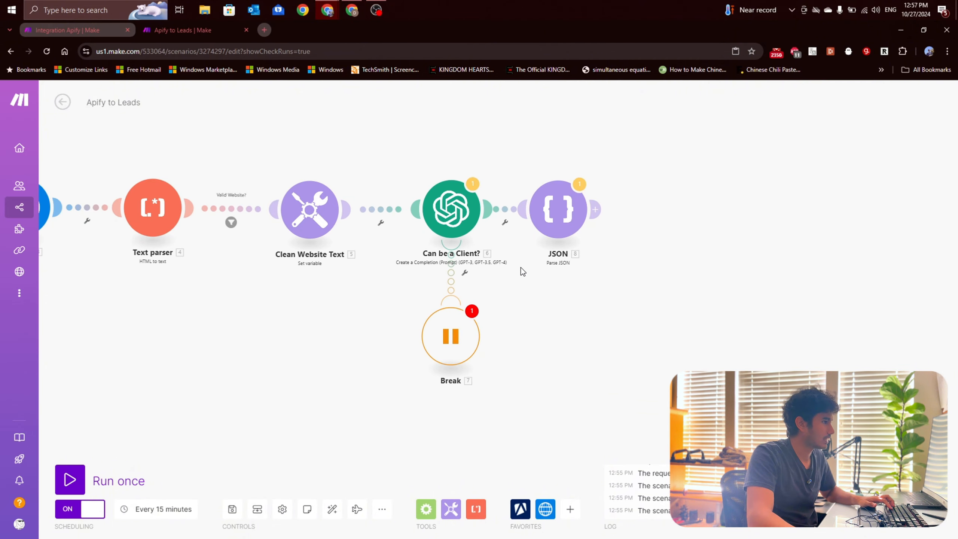
{"action": "left_click_drag", "start_coordinate": [571, 305], "coordinate": [530, 306]}
Step: Place an extra OpenAI Create a Completion (Prompt) module on the canvas and delete it again
{"action": "left_click", "coordinate": [406, 210]}
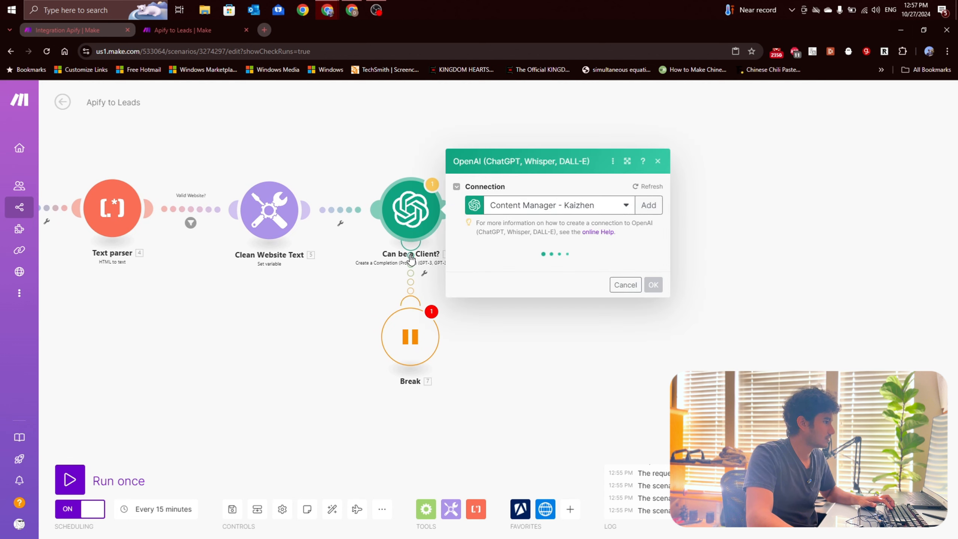
{"action": "left_click", "coordinate": [343, 307]}
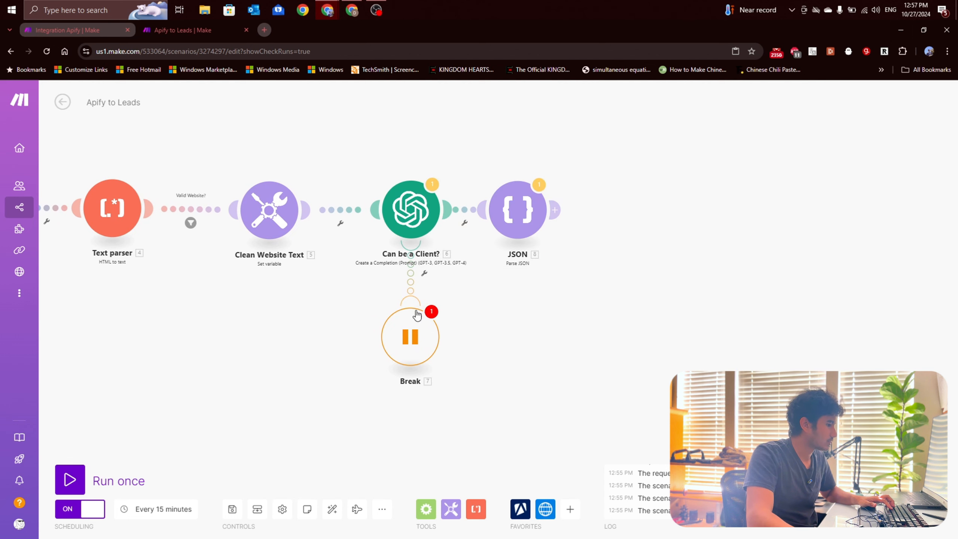
{"action": "left_click", "coordinate": [571, 509]}
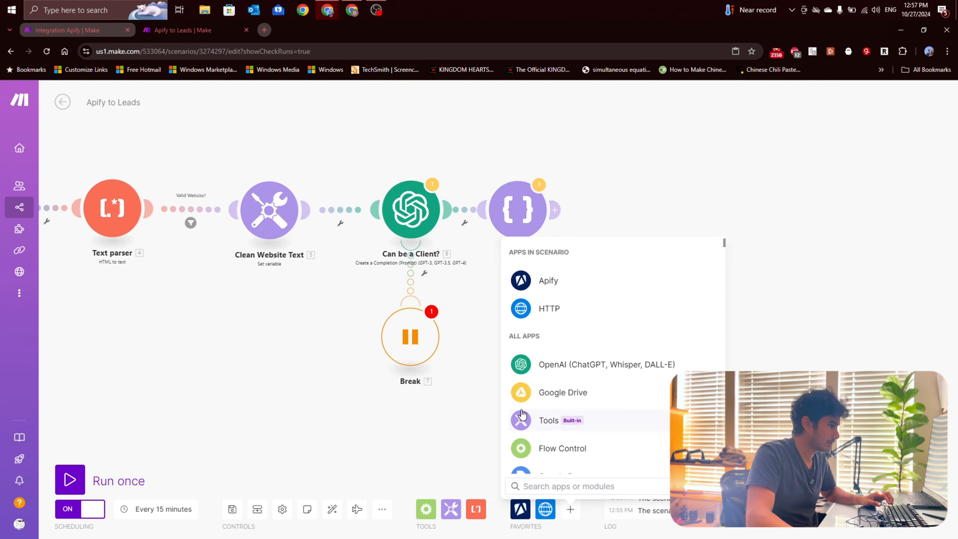
{"action": "left_click", "coordinate": [564, 364]}
{"action": "scroll", "coordinate": [579, 347], "scroll_direction": "down", "scroll_amount": 1}
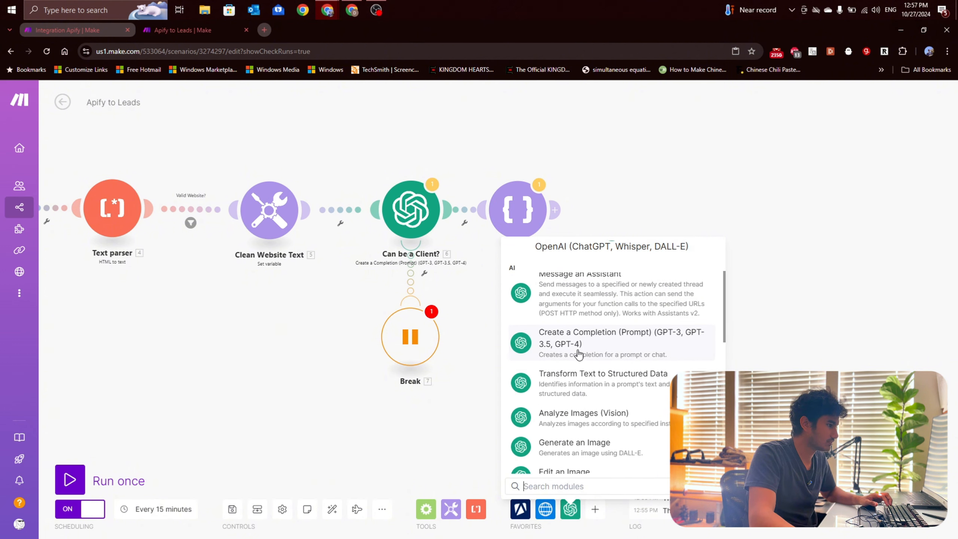
{"action": "left_click", "coordinate": [580, 346]}
{"action": "left_click_drag", "start_coordinate": [580, 347], "coordinate": [622, 360]}
{"action": "right_click", "coordinate": [621, 360]}
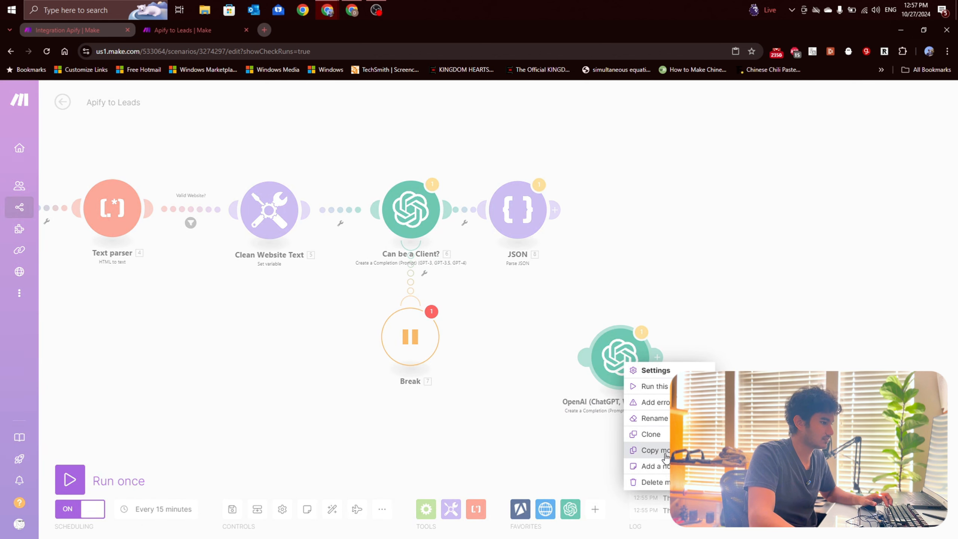
{"action": "left_click", "coordinate": [649, 481]}
Step: Set the Can be a Client? module to Create a Chat Completion (GPT Models) with the gpt-4o-mini (system) model
{"action": "left_click", "coordinate": [410, 211]}
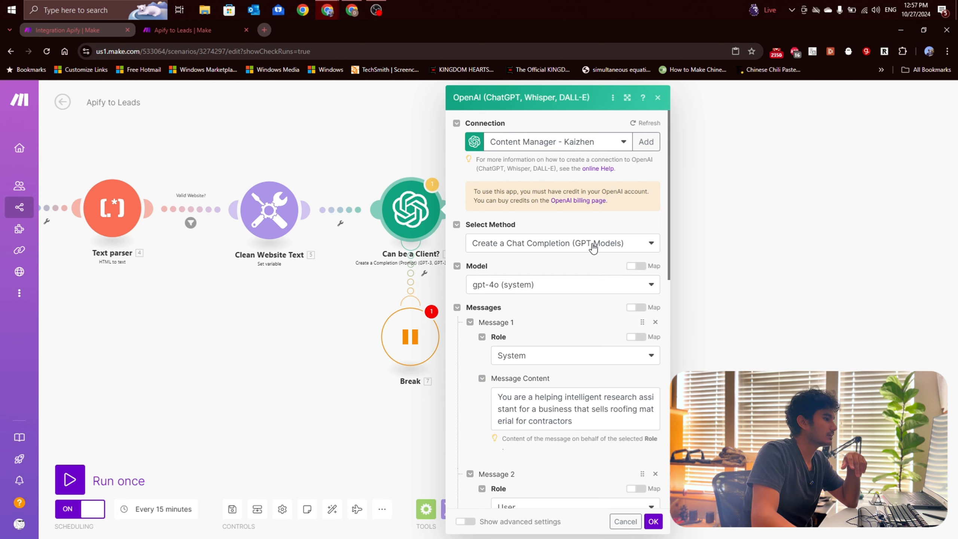
{"action": "left_click", "coordinate": [504, 250]}
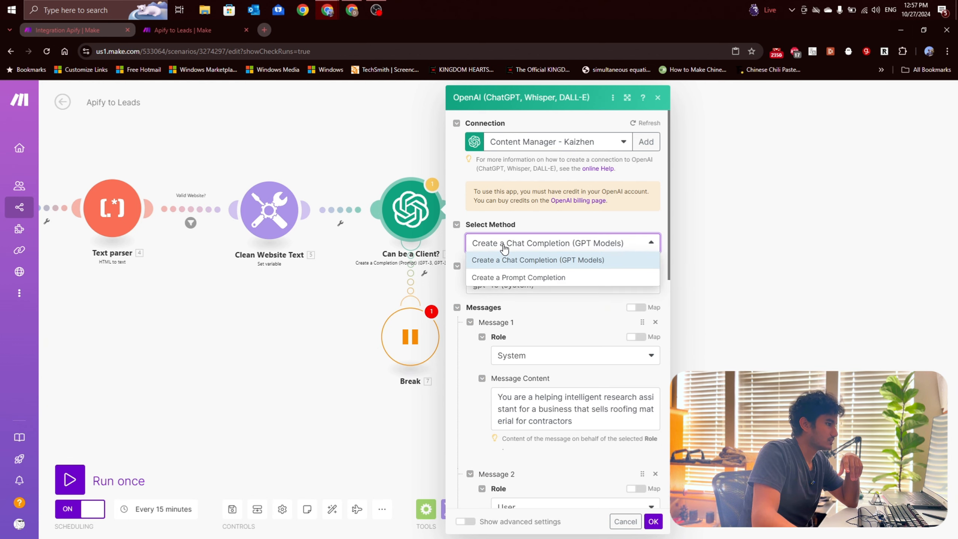
{"action": "left_click", "coordinate": [558, 262]}
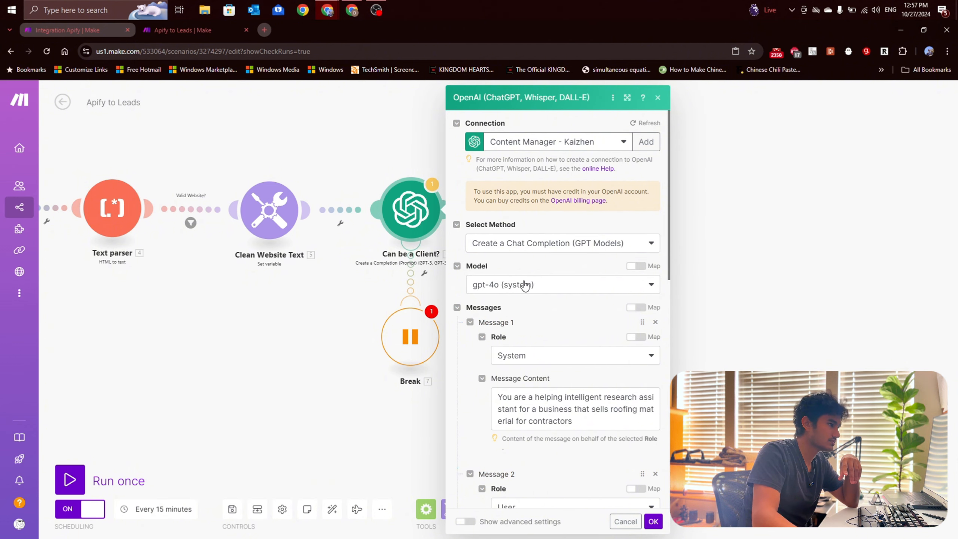
{"action": "left_click", "coordinate": [524, 286]}
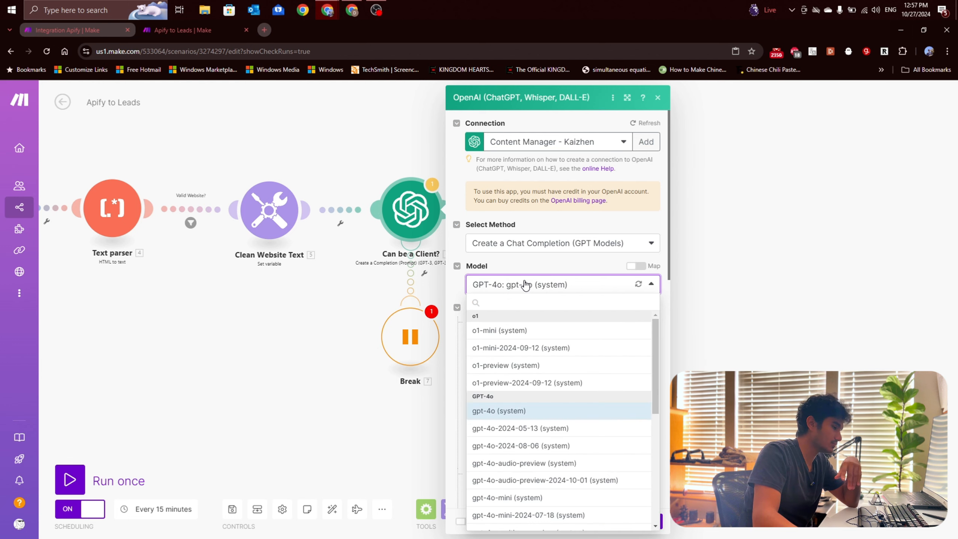
{"action": "scroll", "coordinate": [547, 364], "scroll_direction": "down", "scroll_amount": 2}
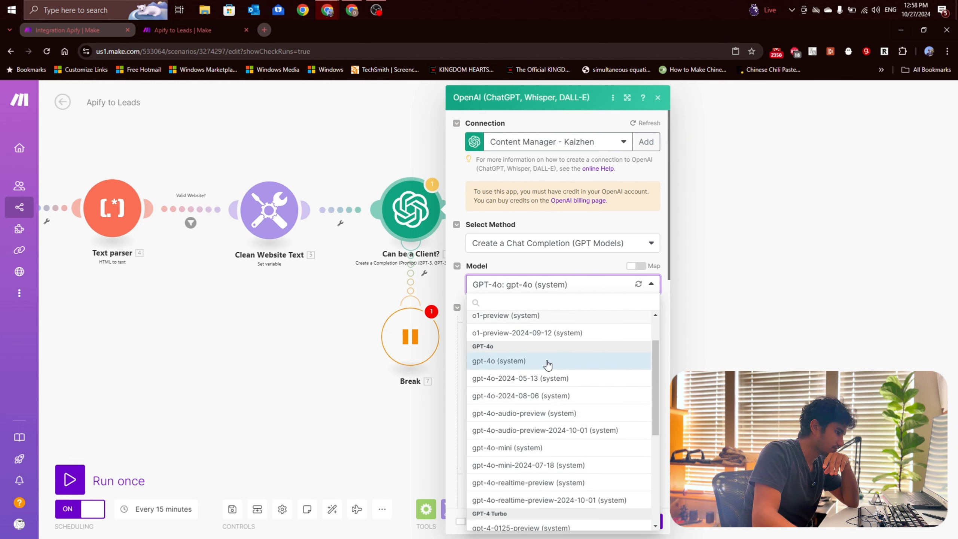
{"action": "left_click", "coordinate": [524, 447]}
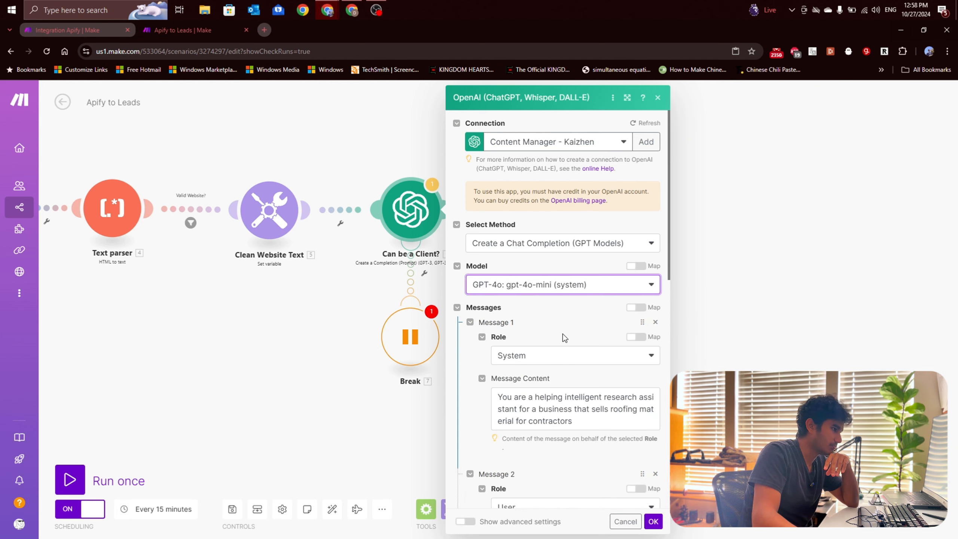
Step: Examine the system message and the user message's instructions for judging company compatibility in the Can be a Client? module
{"action": "scroll", "coordinate": [561, 326], "scroll_direction": "down", "scroll_amount": 1}
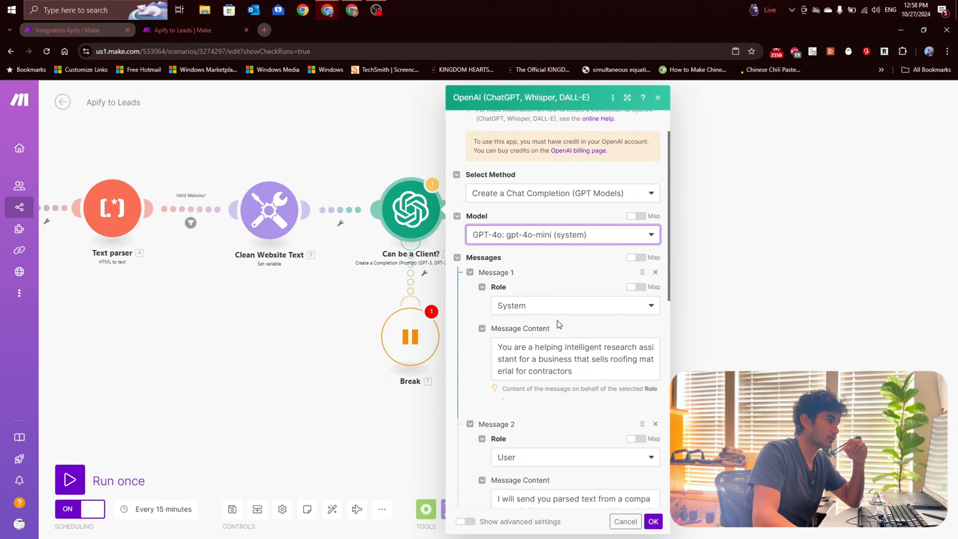
{"action": "scroll", "coordinate": [558, 324], "scroll_direction": "down", "scroll_amount": 1}
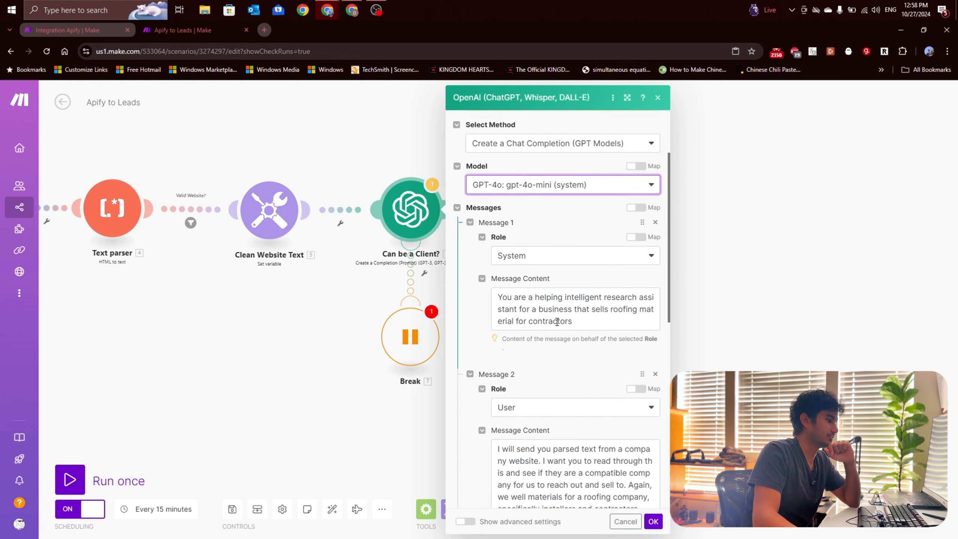
{"action": "scroll", "coordinate": [554, 319], "scroll_direction": "down", "scroll_amount": 1}
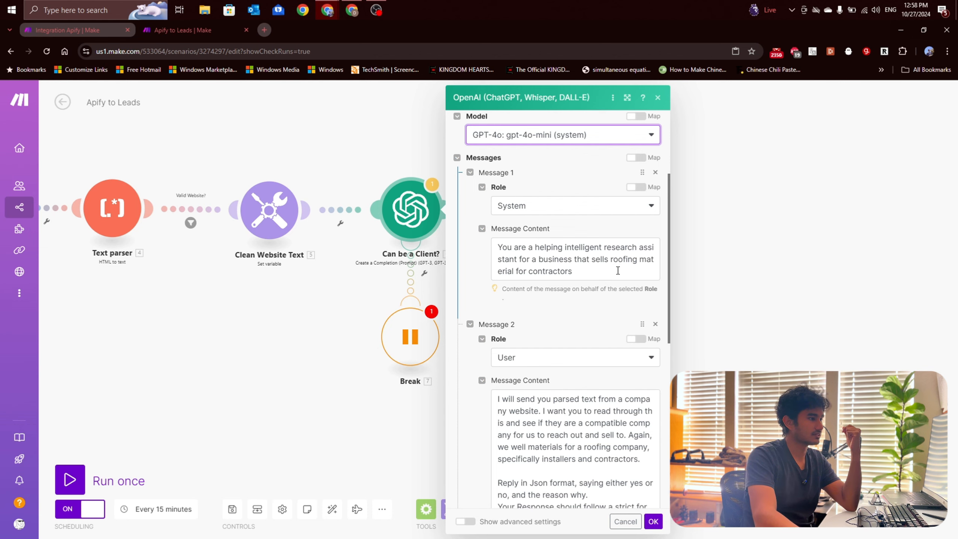
{"action": "key", "text": "ctrl+plus"}
{"action": "key", "text": "ctrl+plus"}
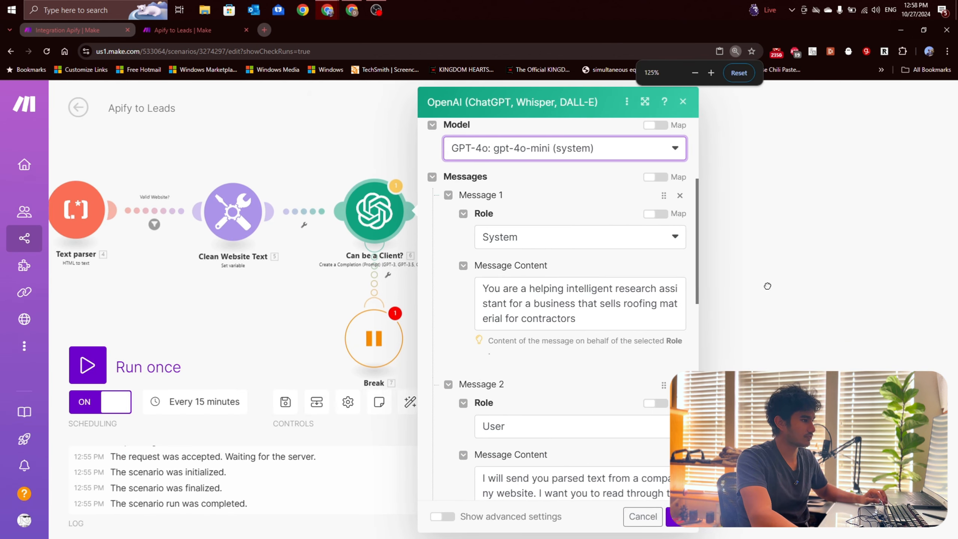
{"action": "scroll", "coordinate": [451, 304], "scroll_direction": "down", "scroll_amount": 8}
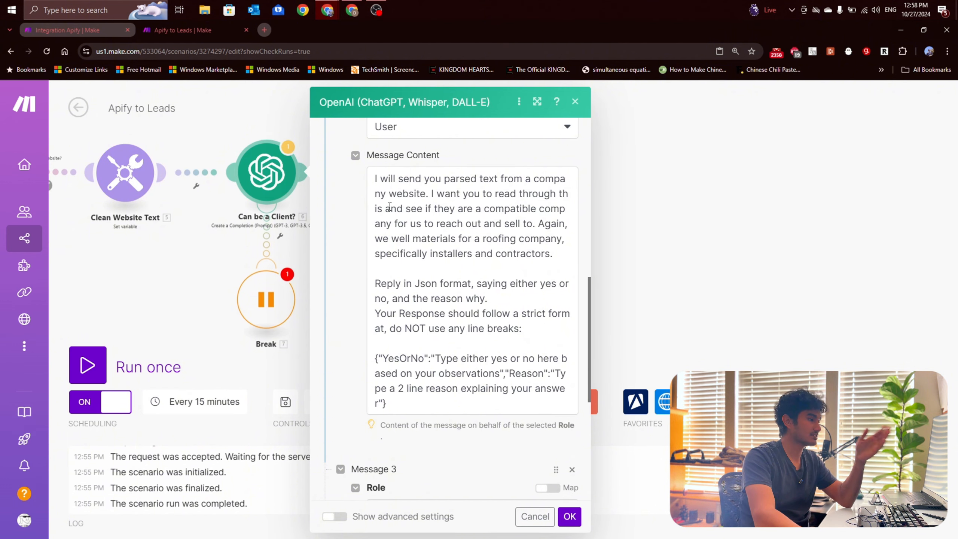
{"action": "left_click_drag", "start_coordinate": [397, 199], "coordinate": [492, 238]}
{"action": "left_click", "coordinate": [428, 224]}
{"action": "left_click", "coordinate": [487, 257]}
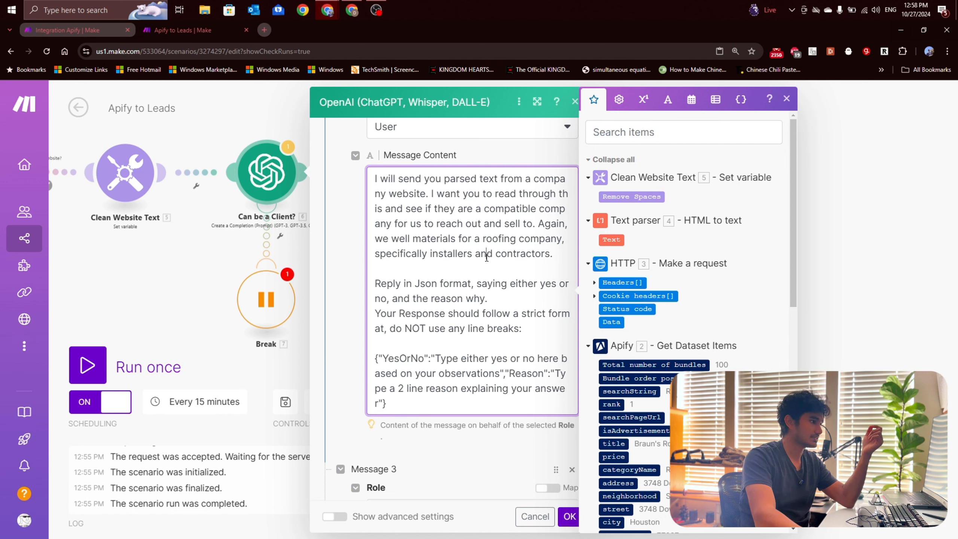
Step: Read the JSON reply format in Message 2, including its YesOrNo and Reason fields
{"action": "scroll", "coordinate": [486, 257], "scroll_direction": "down", "scroll_amount": 1}
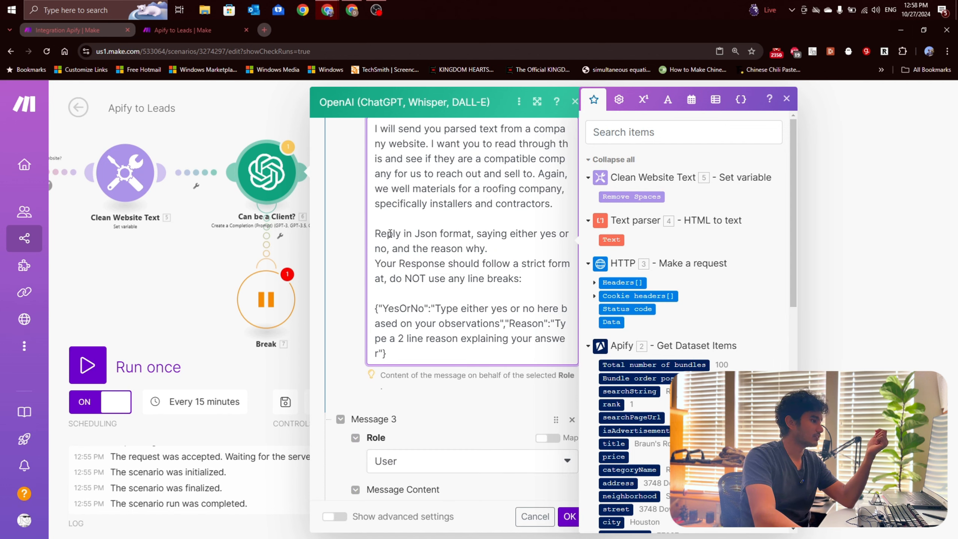
{"action": "left_click_drag", "start_coordinate": [390, 234], "coordinate": [471, 234]}
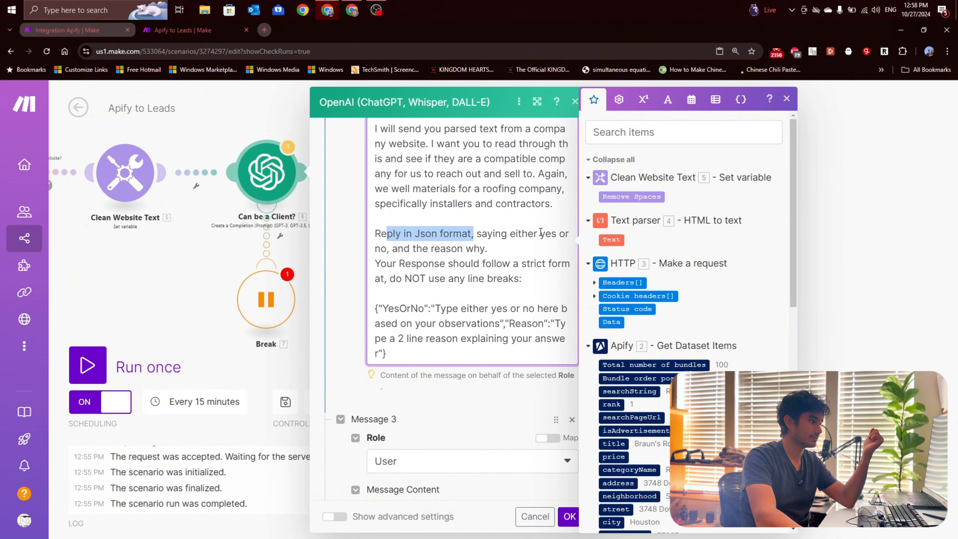
{"action": "left_click_drag", "start_coordinate": [540, 233], "coordinate": [526, 252]}
{"action": "left_click", "coordinate": [508, 289]}
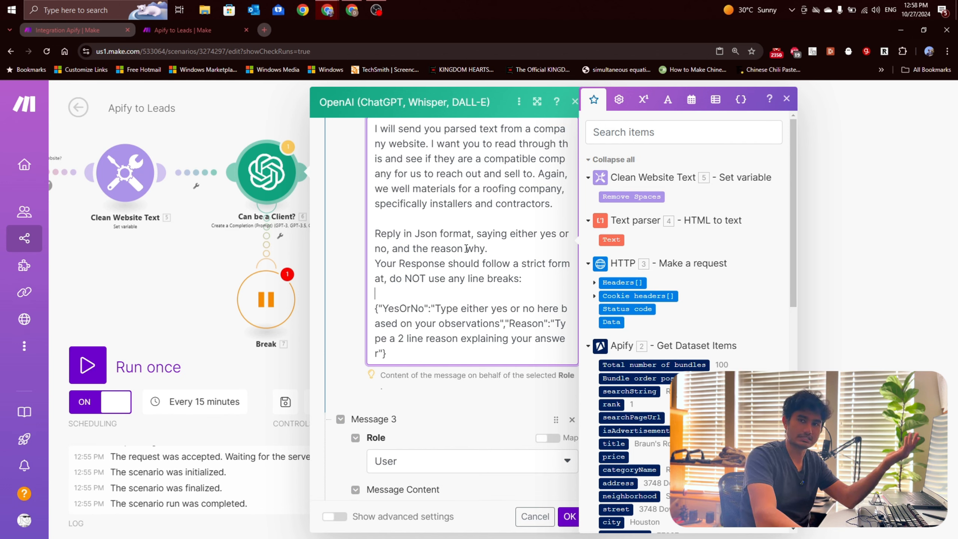
{"action": "left_click", "coordinate": [451, 308]}
{"action": "double_click", "coordinate": [383, 308]}
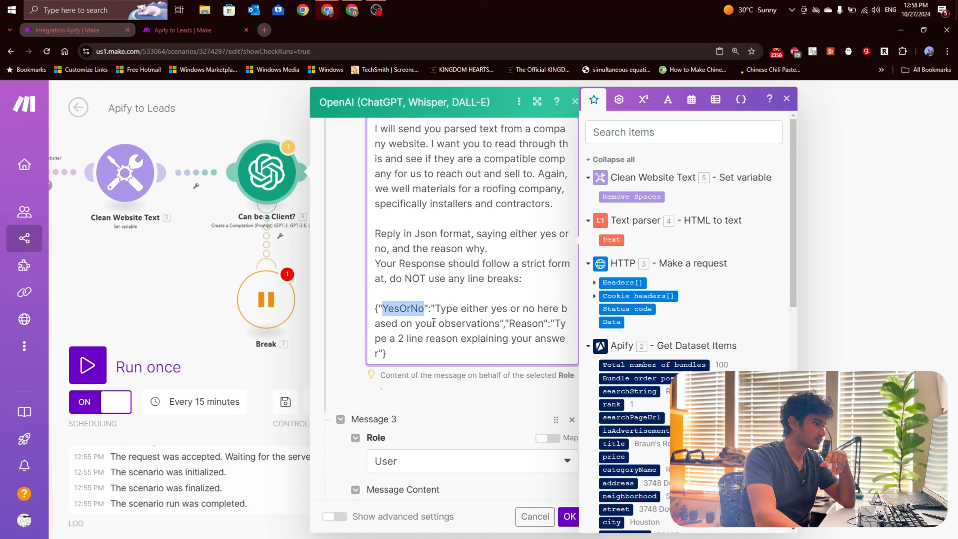
{"action": "left_click", "coordinate": [446, 338]}
Step: Replace Message 3's content with the Remove Spaces variable from Clean Website Text and confirm the Can be a Client? module's settings
{"action": "scroll", "coordinate": [472, 420], "scroll_direction": "down", "scroll_amount": 5}
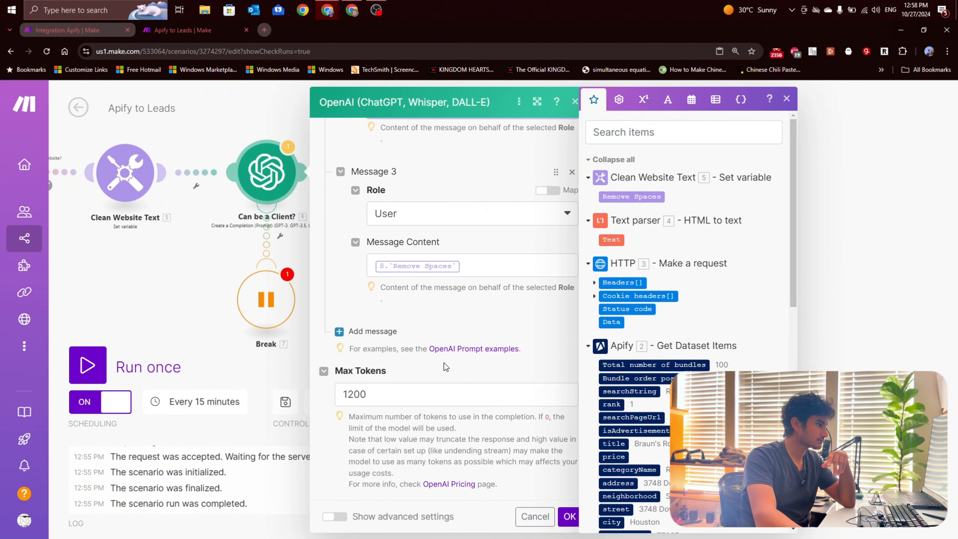
{"action": "scroll", "coordinate": [444, 362], "scroll_direction": "up", "scroll_amount": 3}
{"action": "left_click", "coordinate": [422, 345]}
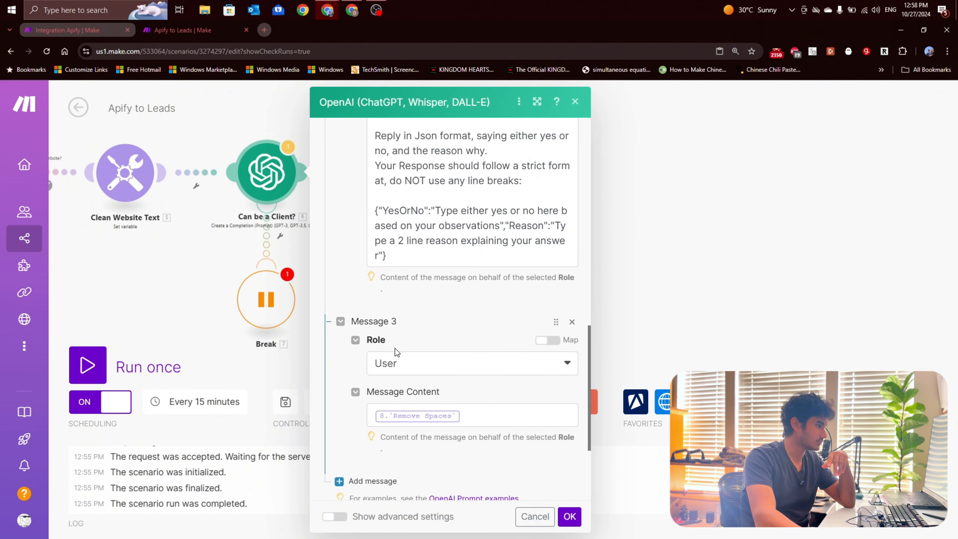
{"action": "scroll", "coordinate": [409, 324], "scroll_direction": "up", "scroll_amount": 6}
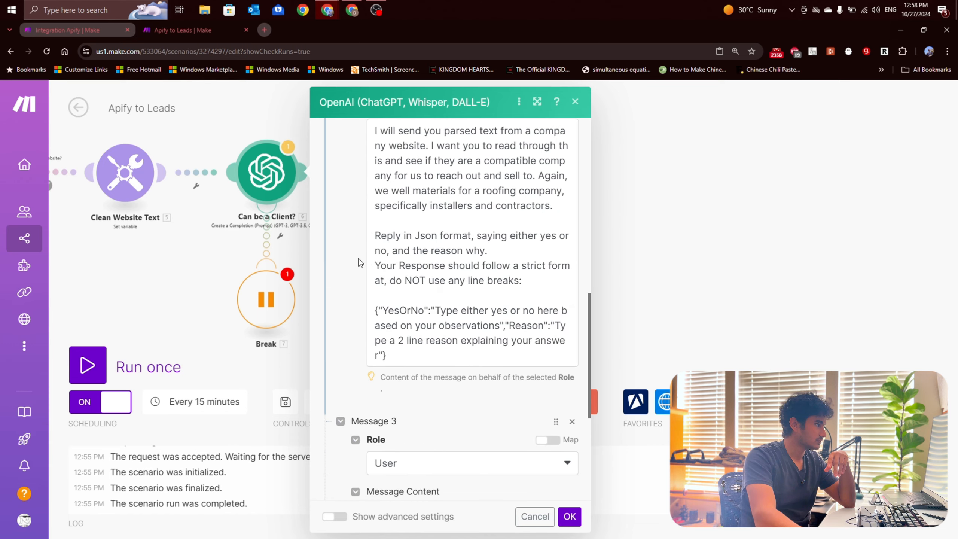
{"action": "scroll", "coordinate": [363, 251], "scroll_direction": "down", "scroll_amount": 6}
{"action": "scroll", "coordinate": [423, 363], "scroll_direction": "down", "scroll_amount": 3}
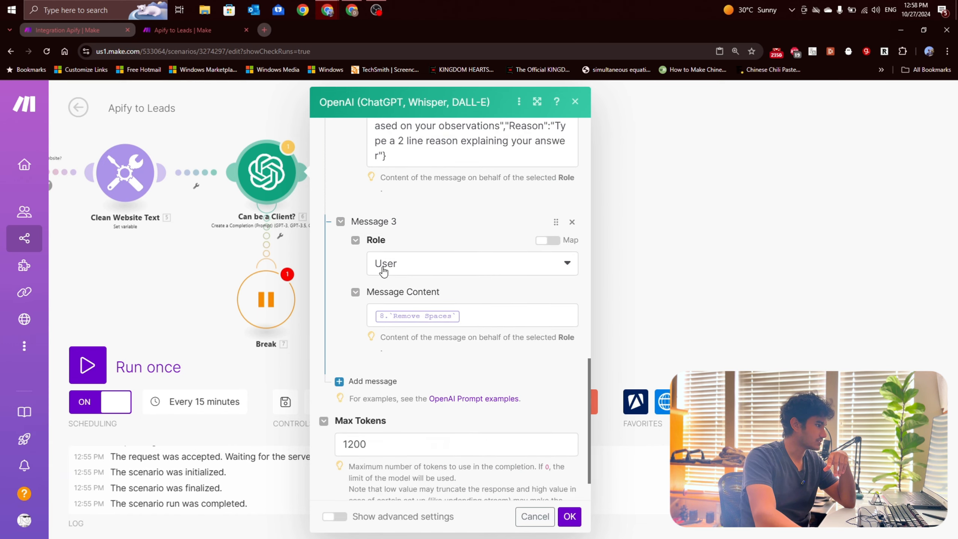
{"action": "left_click", "coordinate": [492, 313]}
{"action": "key", "text": "BackSpace"}
{"action": "left_click", "coordinate": [627, 197]}
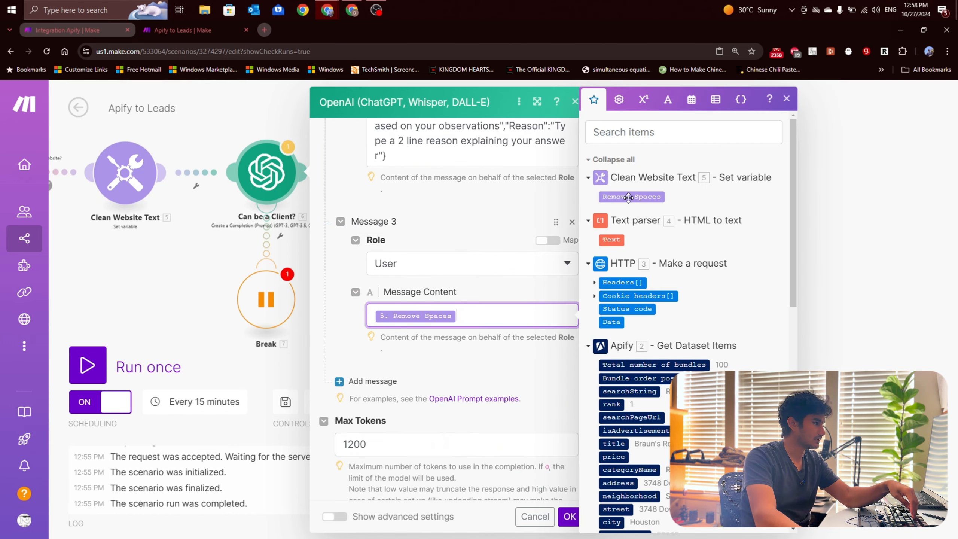
{"action": "left_click", "coordinate": [505, 371]}
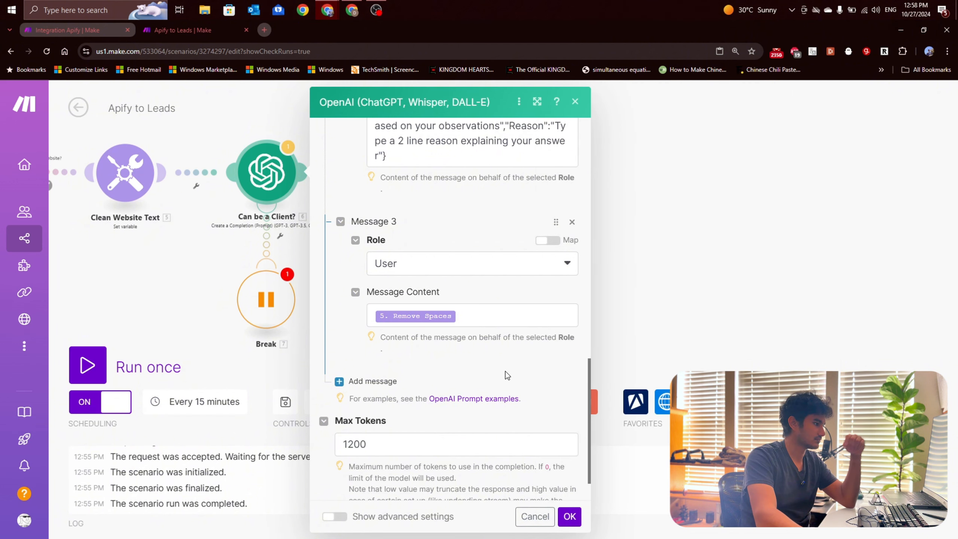
{"action": "scroll", "coordinate": [452, 381], "scroll_direction": "down", "scroll_amount": 1}
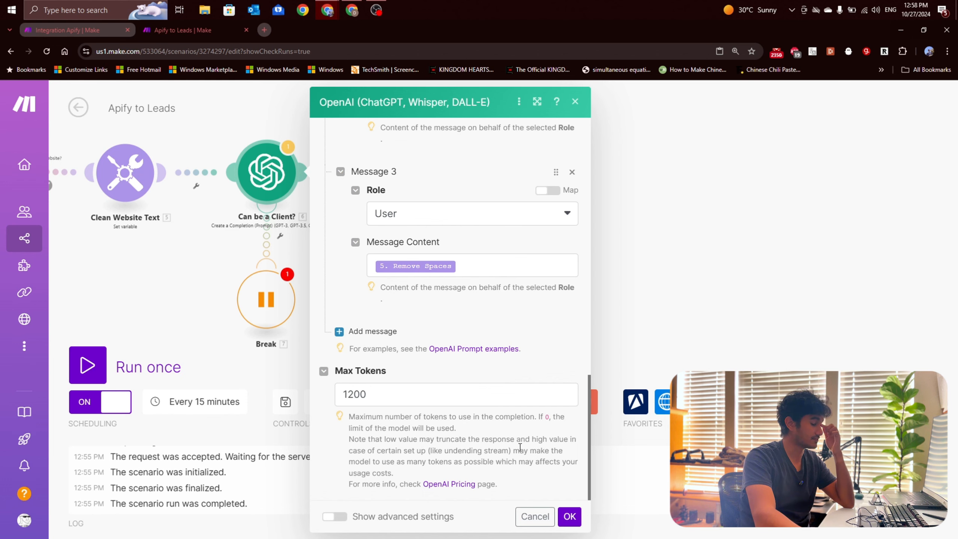
{"action": "left_click", "coordinate": [569, 516]}
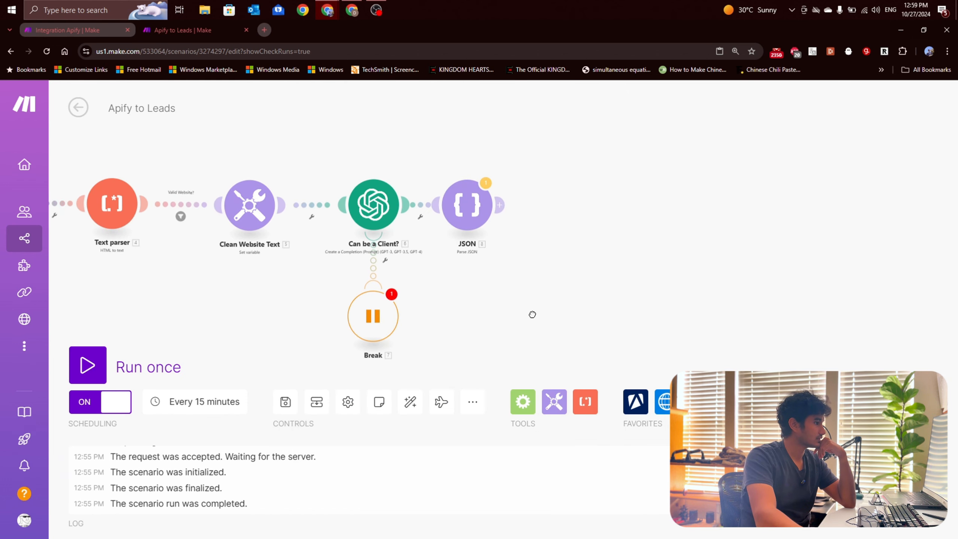
Step: Enable Allow storing of Incomplete Executions in the scenario settings so the Break handler can be used
{"action": "left_click", "coordinate": [375, 323]}
{"action": "left_click", "coordinate": [661, 456]}
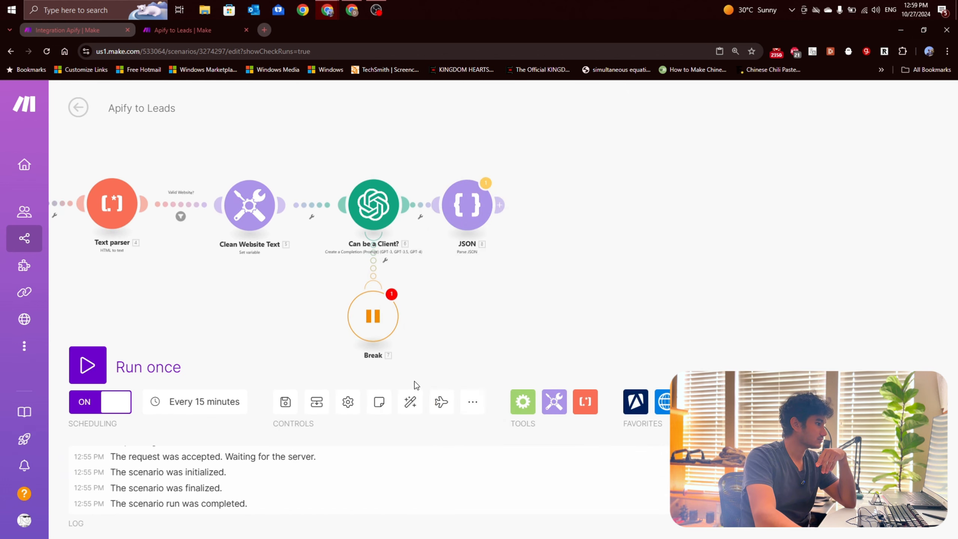
{"action": "left_click", "coordinate": [347, 402]}
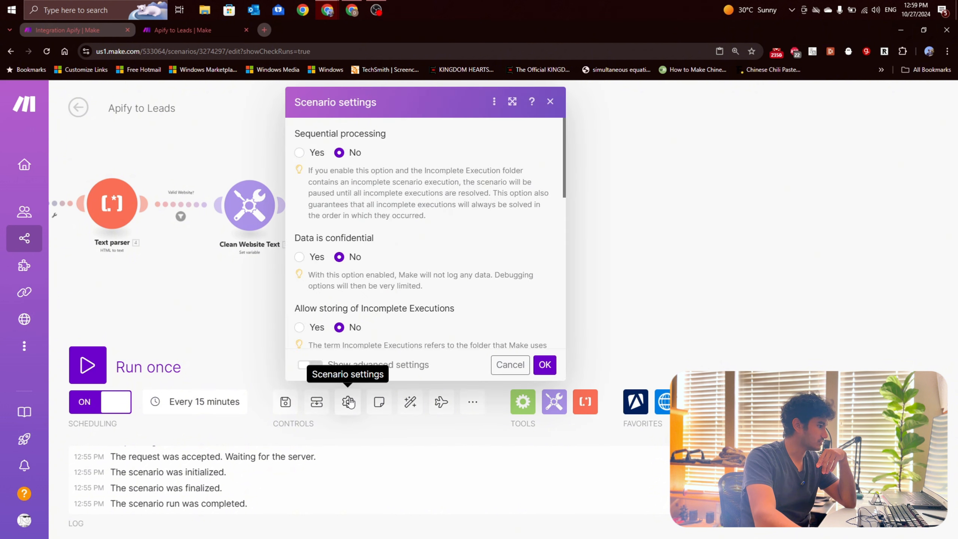
{"action": "scroll", "coordinate": [337, 273], "scroll_direction": "down", "scroll_amount": 1}
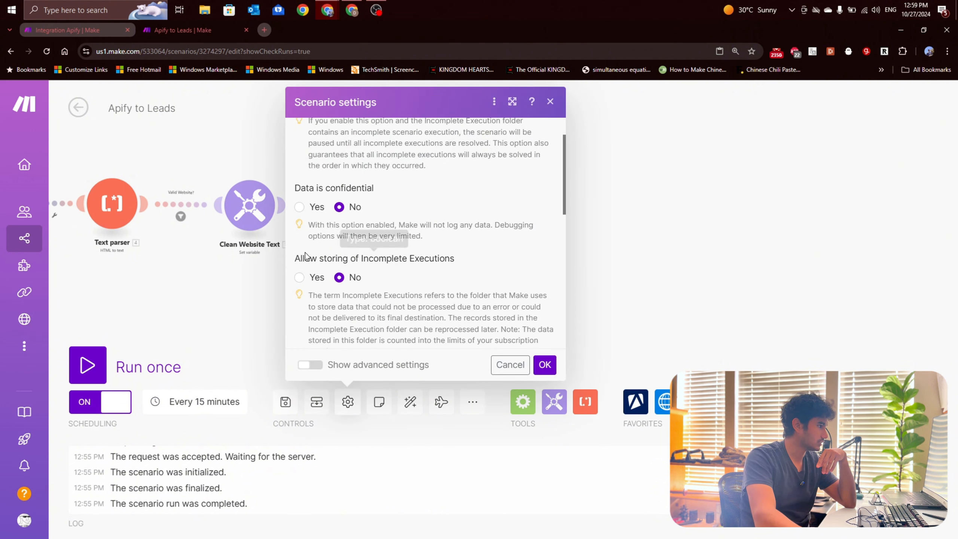
{"action": "left_click", "coordinate": [301, 277]}
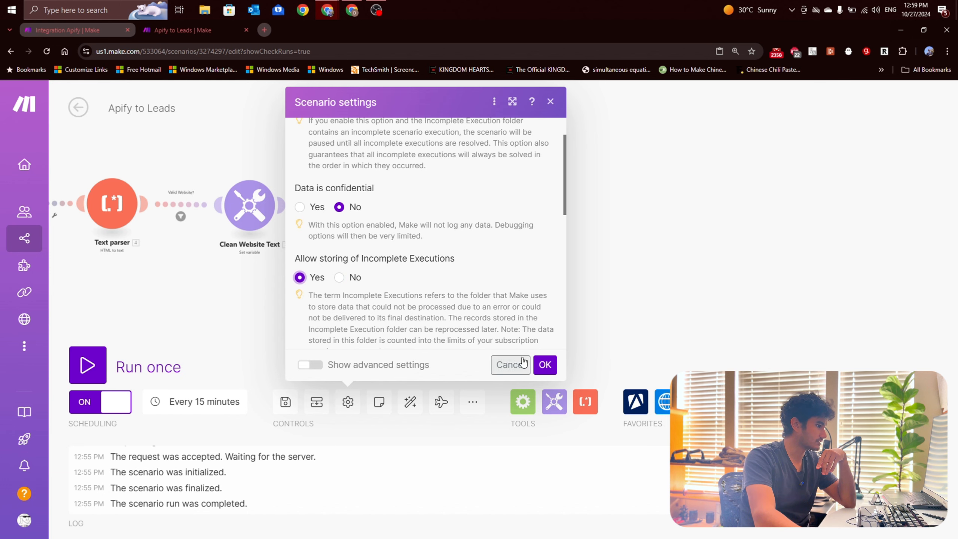
{"action": "left_click", "coordinate": [541, 365]}
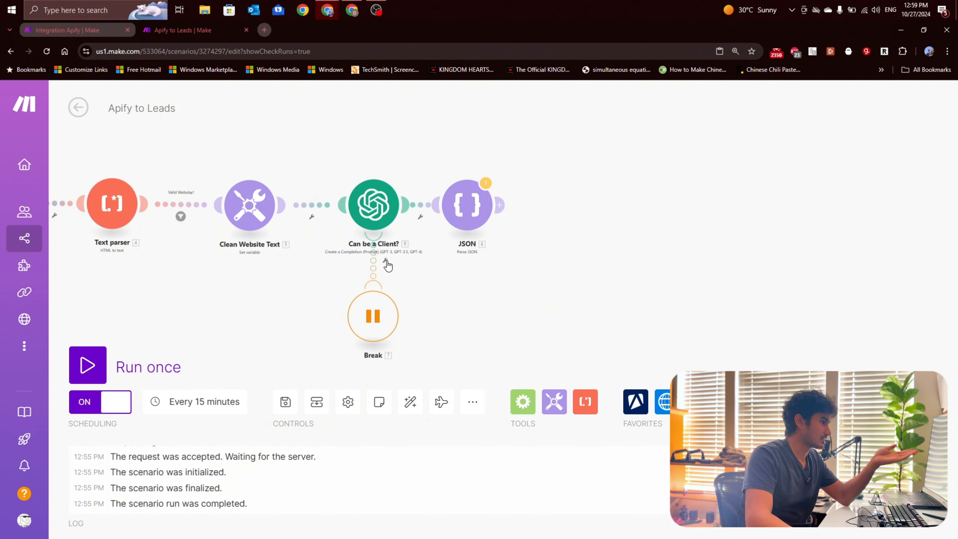
Step: Check that the JSON module parses the Result of Can be a Client? as its JSON string
{"action": "left_click", "coordinate": [456, 207]}
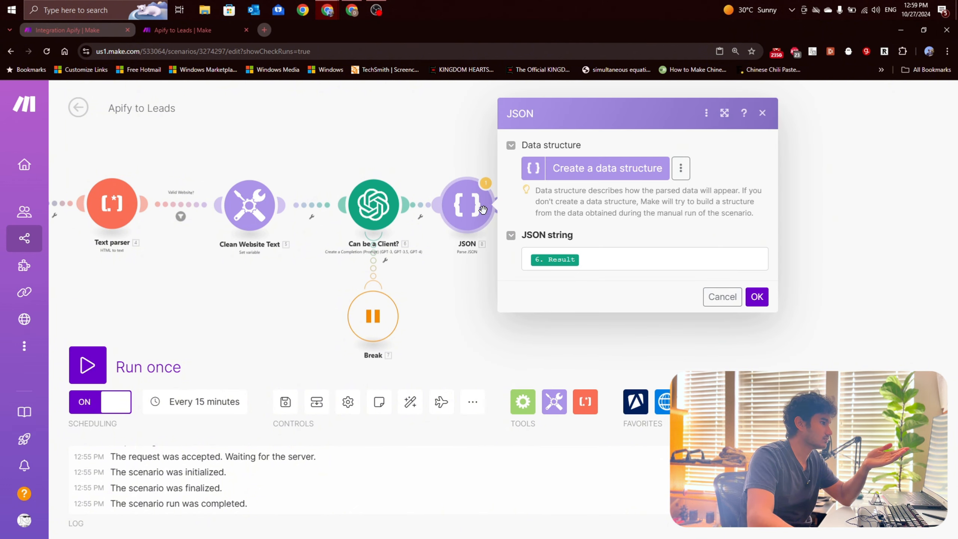
{"action": "left_click", "coordinate": [759, 300]}
{"action": "scroll", "coordinate": [552, 232], "scroll_direction": "up", "scroll_amount": 1}
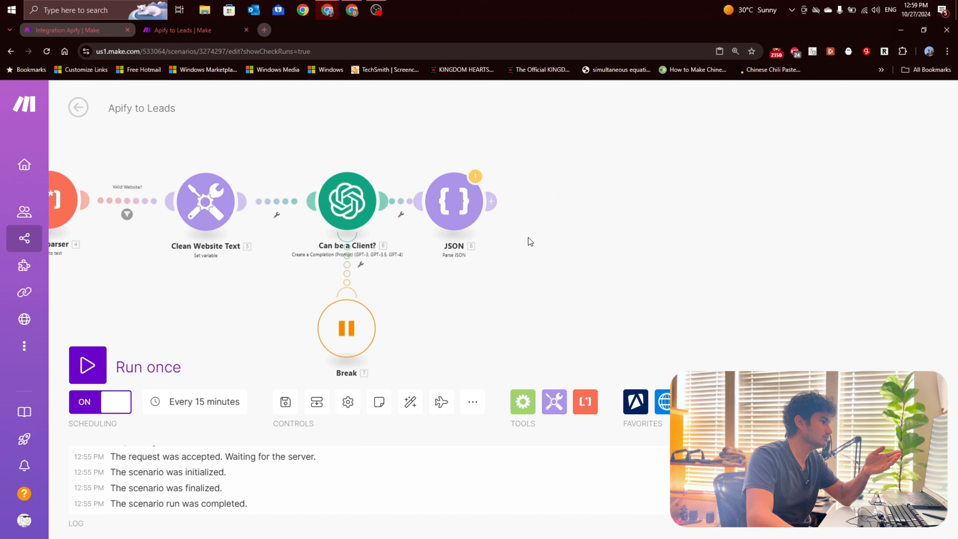
{"action": "left_click", "coordinate": [464, 209]}
{"action": "left_click", "coordinate": [390, 247]}
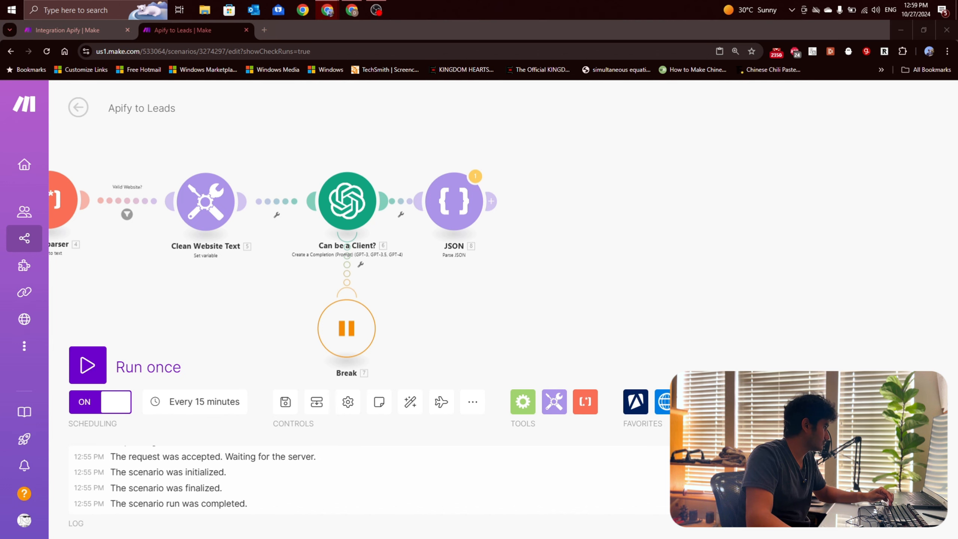
Step: Paste the copied OpenAI module with its Break handler and attach it after the JSON module
{"action": "left_click", "coordinate": [648, 254]}
{"action": "key", "text": "ctrl+v"}
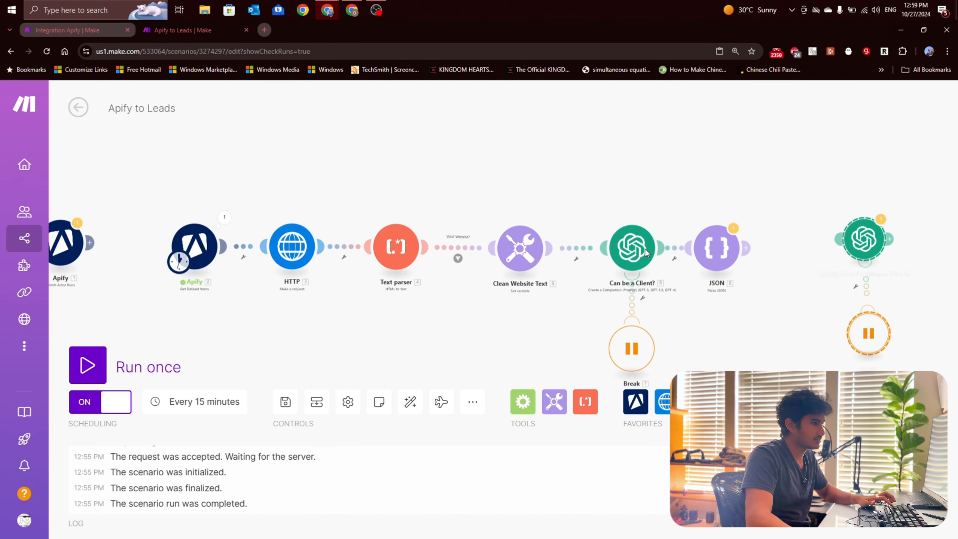
{"action": "left_click_drag", "start_coordinate": [746, 286], "coordinate": [410, 259]}
{"action": "left_click_drag", "start_coordinate": [542, 225], "coordinate": [521, 235]}
{"action": "left_click_drag", "start_coordinate": [519, 321], "coordinate": [494, 325]}
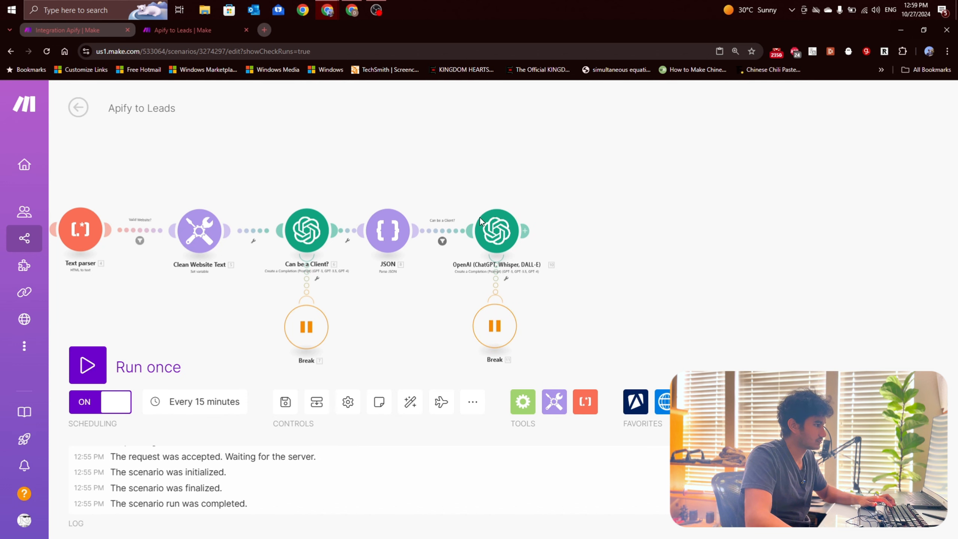
Step: Examine the pasted OpenAI module's model and its messages requesting a company summary for cold-call preparation
{"action": "left_click", "coordinate": [486, 228]}
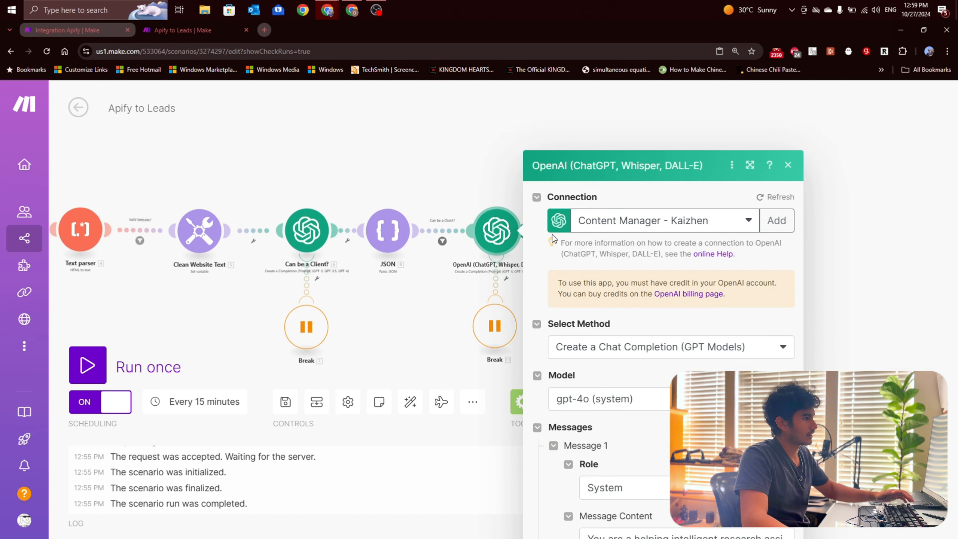
{"action": "scroll", "coordinate": [648, 235], "scroll_direction": "down", "scroll_amount": 10}
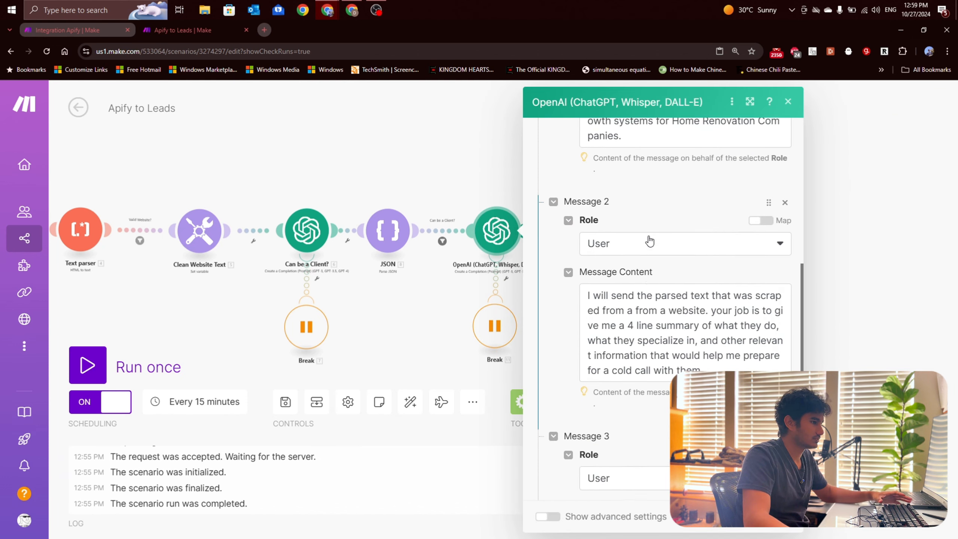
{"action": "scroll", "coordinate": [649, 236], "scroll_direction": "down", "scroll_amount": 1}
{"action": "left_click_drag", "start_coordinate": [704, 271], "coordinate": [621, 222]}
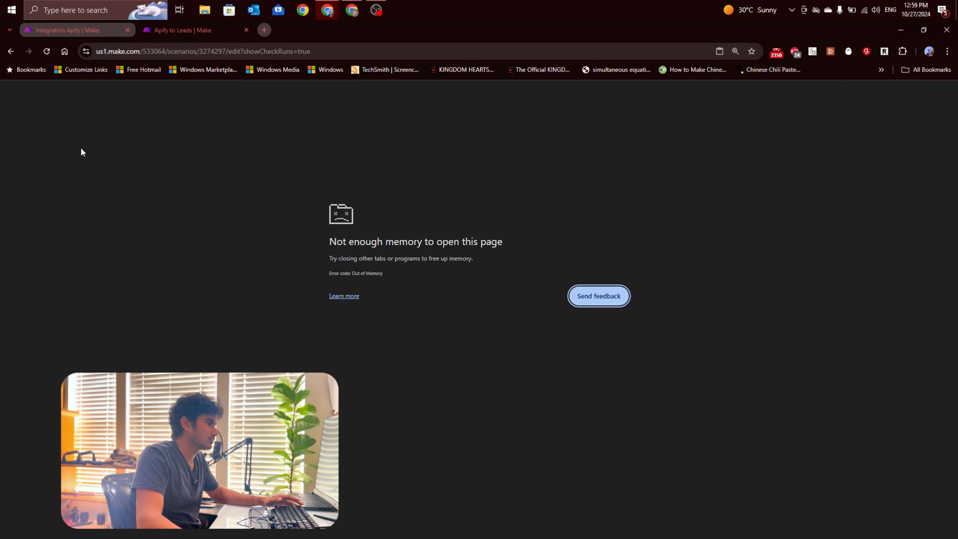
Step: Reload the crashed page and save the Apify to Leads scenario despite the module warnings
{"action": "left_click", "coordinate": [46, 52]}
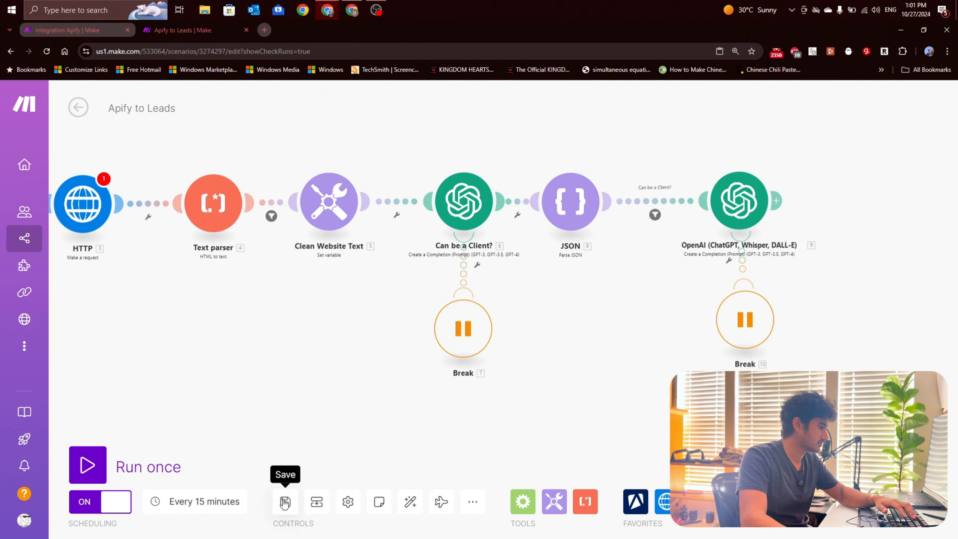
{"action": "left_click", "coordinate": [286, 501]}
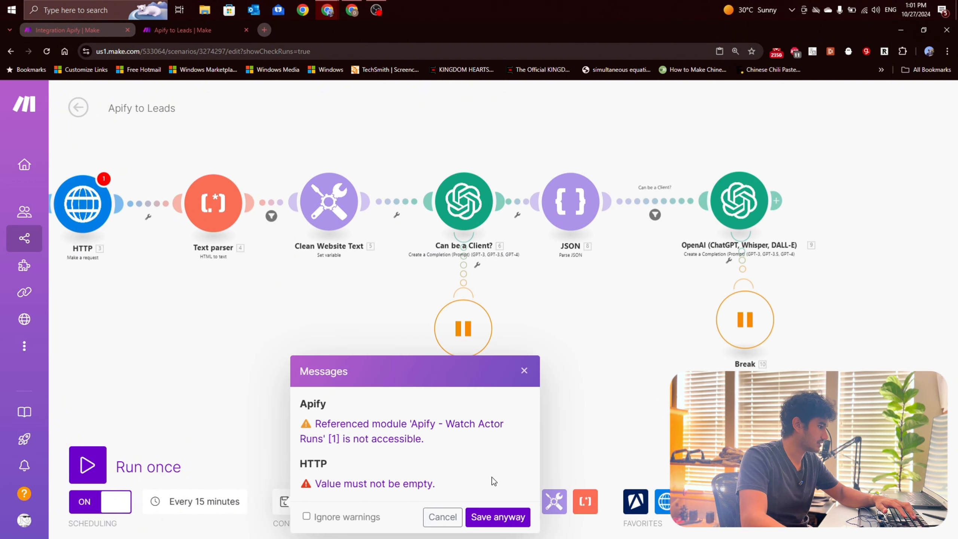
{"action": "left_click", "coordinate": [498, 517]}
{"action": "left_click_drag", "start_coordinate": [652, 381], "coordinate": [571, 359]}
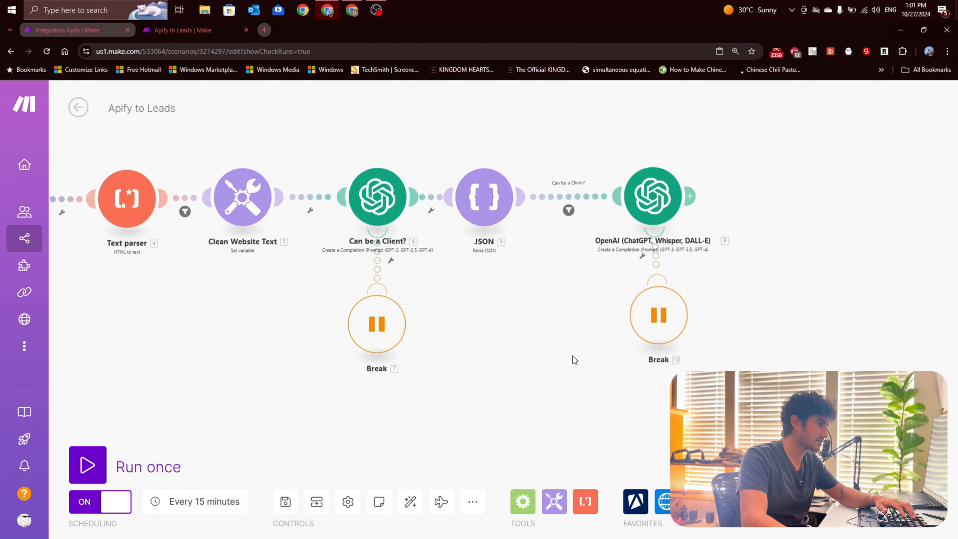
{"action": "left_click", "coordinate": [660, 212]}
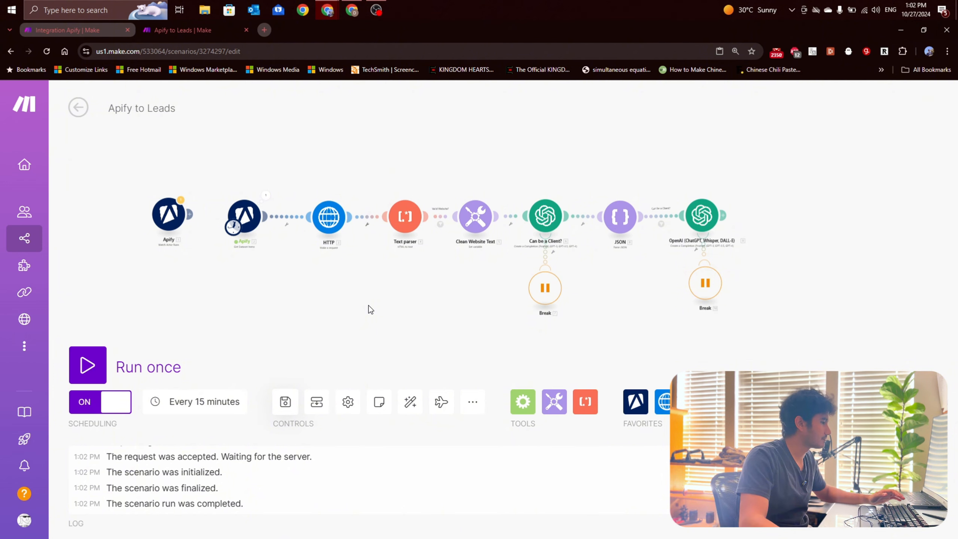
Step: Add an Anymail finder module, Search for a Company's Emails, directly after the second OpenAI module
{"action": "scroll", "coordinate": [417, 235], "scroll_direction": "up", "scroll_amount": 2}
{"action": "left_click_drag", "start_coordinate": [416, 279], "coordinate": [427, 273]}
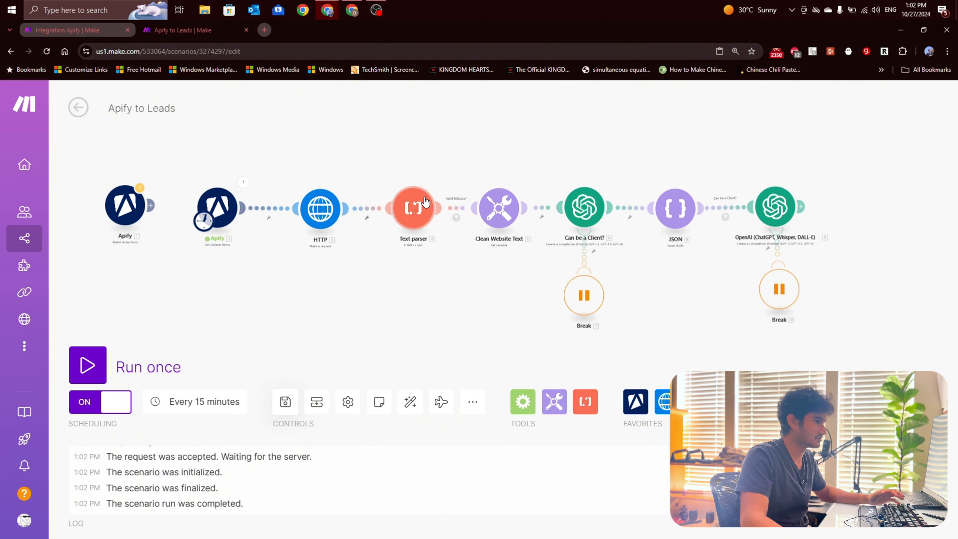
{"action": "left_click_drag", "start_coordinate": [677, 275], "coordinate": [613, 278]}
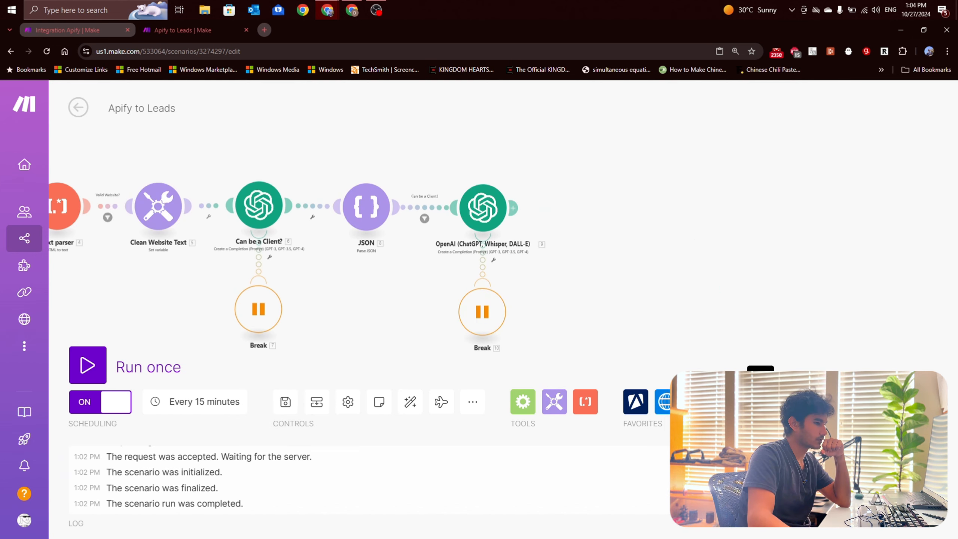
{"action": "scroll", "coordinate": [759, 351], "scroll_direction": "down", "scroll_amount": 5}
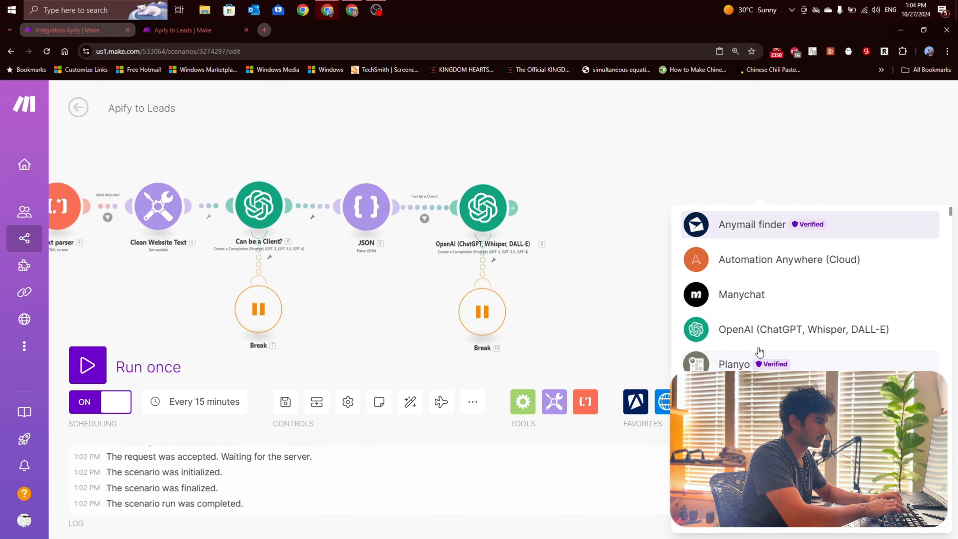
{"action": "left_click", "coordinate": [766, 228]}
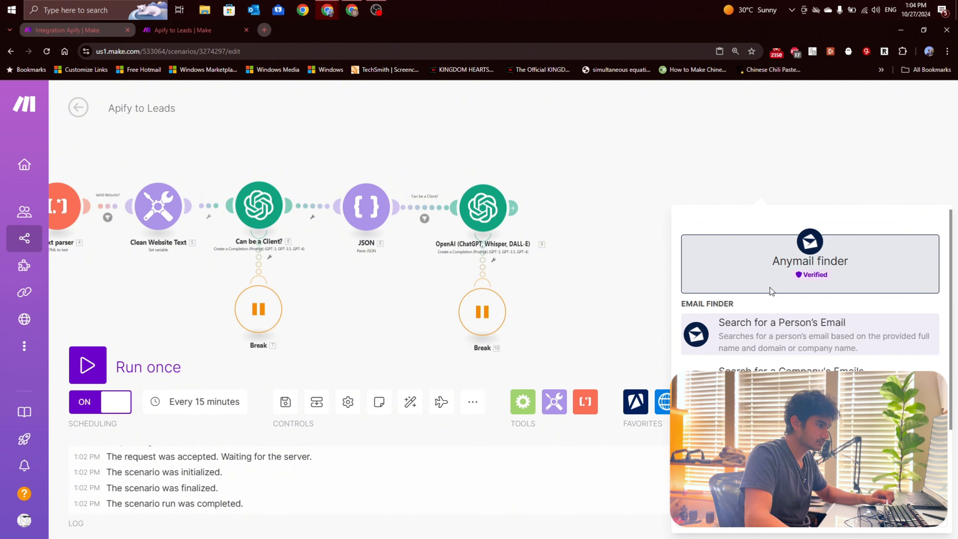
{"action": "scroll", "coordinate": [774, 321], "scroll_direction": "down", "scroll_amount": 3}
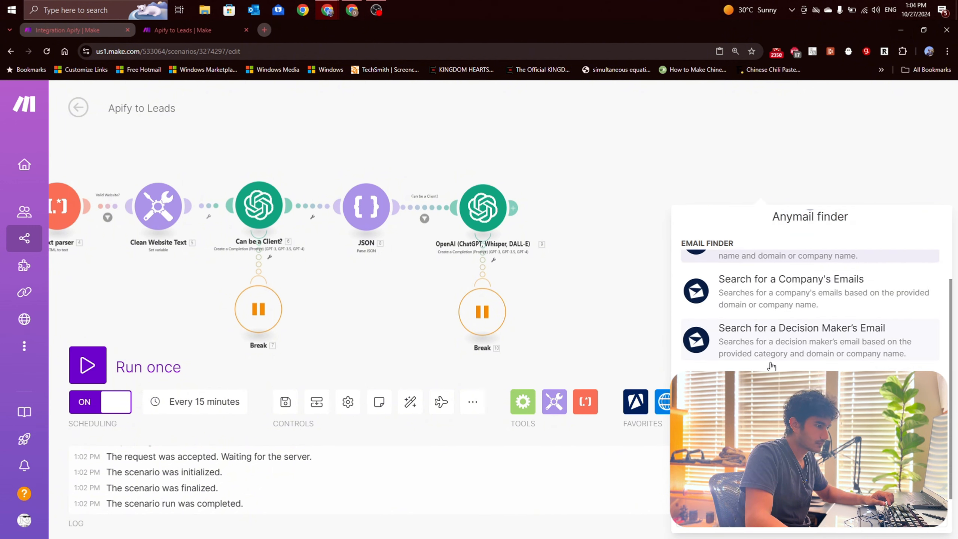
{"action": "scroll", "coordinate": [772, 339], "scroll_direction": "up", "scroll_amount": 3}
{"action": "scroll", "coordinate": [771, 344], "scroll_direction": "down", "scroll_amount": 3}
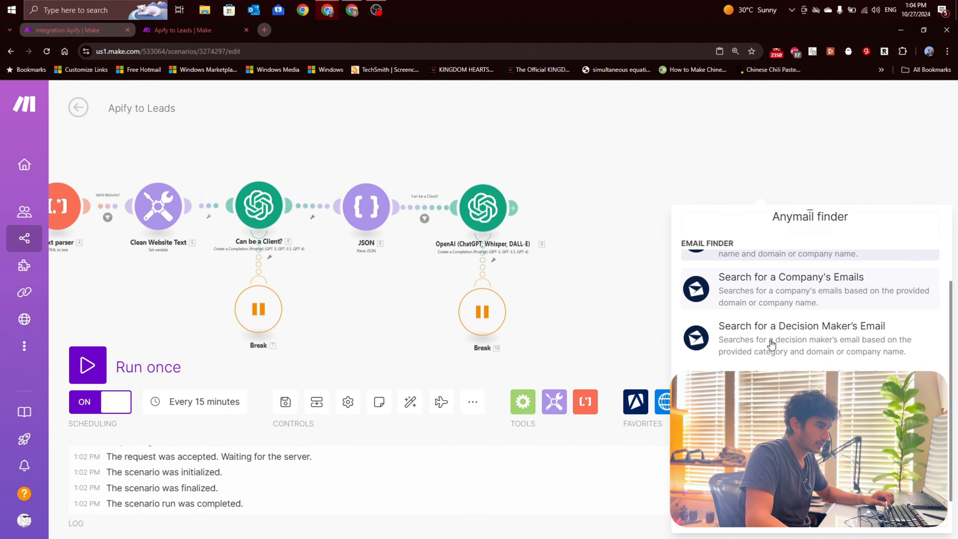
{"action": "left_click", "coordinate": [789, 297]}
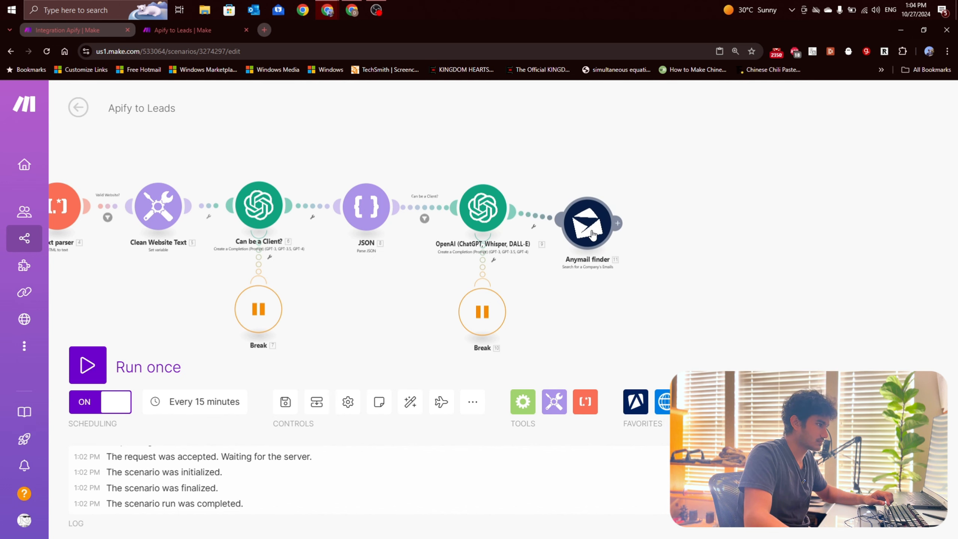
{"action": "left_click_drag", "start_coordinate": [587, 219], "coordinate": [588, 219]}
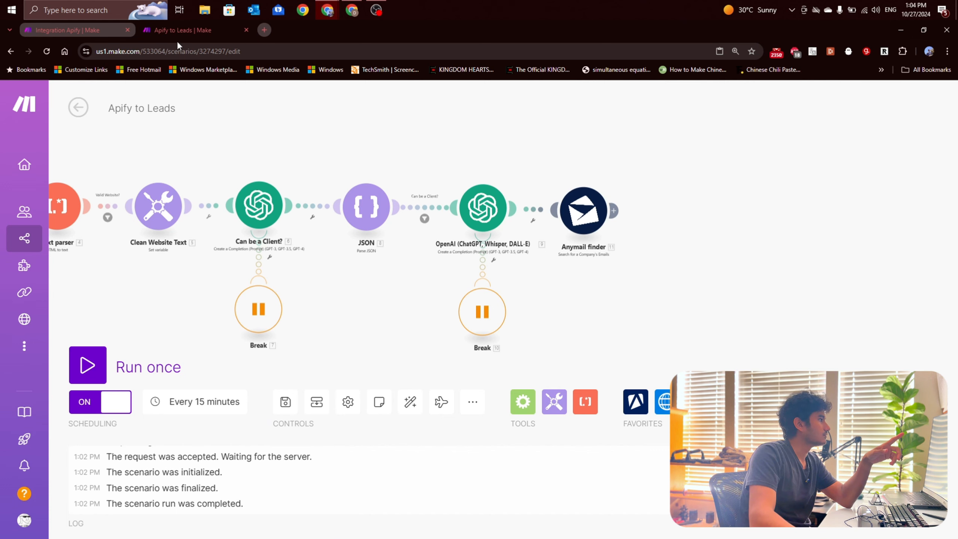
Step: Switch to the Anymail finder website and open its API settings to get the API key
{"action": "left_click", "coordinate": [354, 12]}
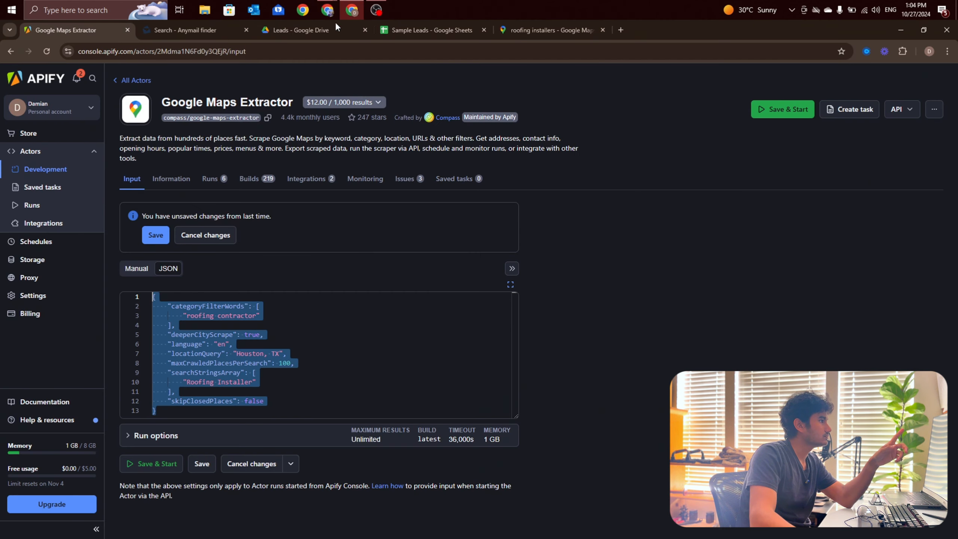
{"action": "left_click", "coordinate": [186, 31]}
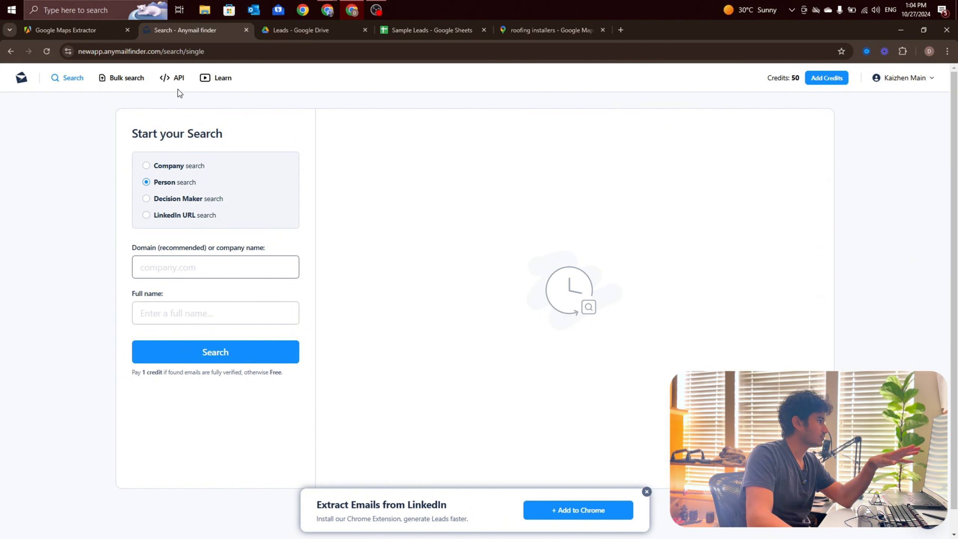
{"action": "left_click", "coordinate": [178, 78]}
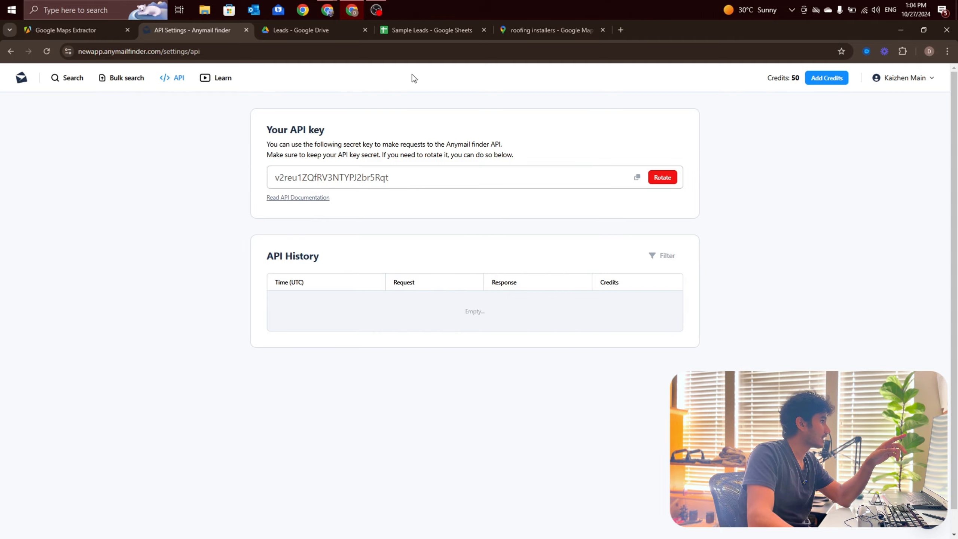
Step: Switch back to the Apify to Leads scenario in Make and start a new connection for the Anymail finder module
{"action": "mouse_move", "coordinate": [327, 9]}
{"action": "mouse_move", "coordinate": [398, 59]}
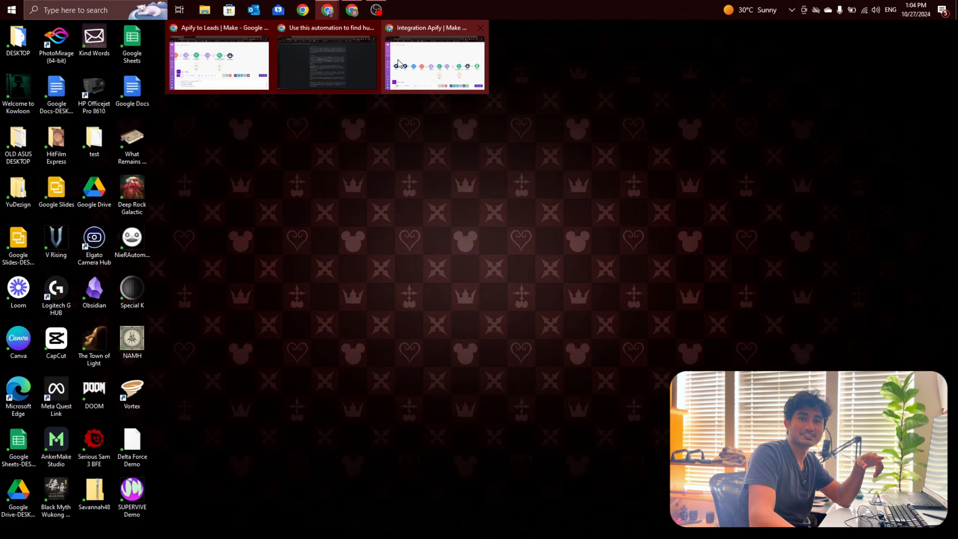
{"action": "mouse_move", "coordinate": [238, 52]}
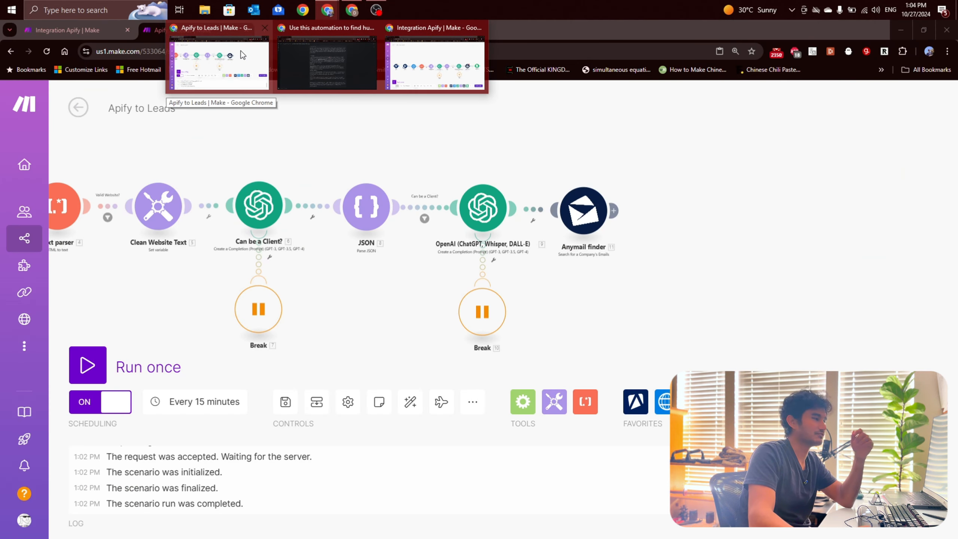
{"action": "left_click", "coordinate": [241, 50]}
{"action": "scroll", "coordinate": [626, 243], "scroll_direction": "up", "scroll_amount": 3}
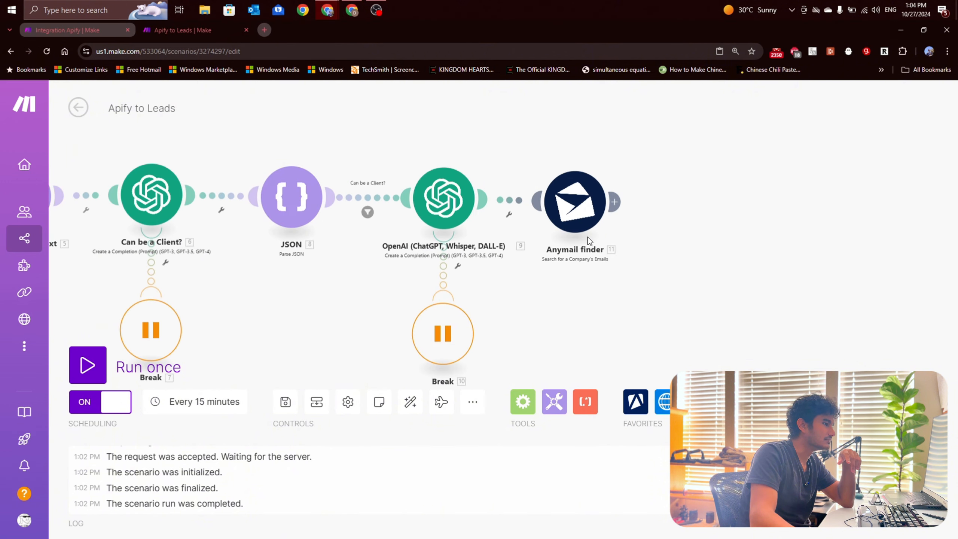
{"action": "left_click", "coordinate": [578, 207]}
{"action": "left_click", "coordinate": [685, 206]}
{"action": "left_click", "coordinate": [532, 228]}
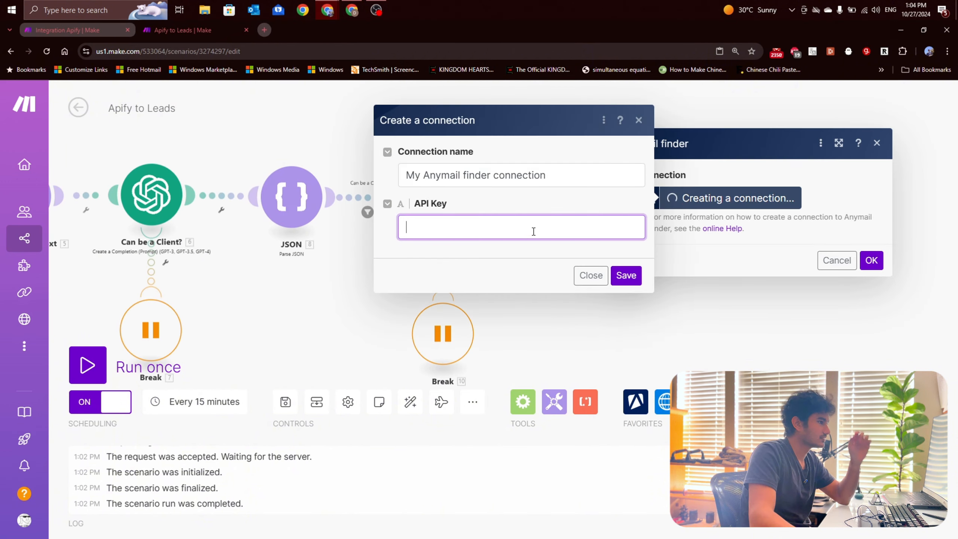
Step: Paste the API key into the new connection, name the connection AnyMailTemp, and save it
{"action": "key", "text": "ctrl+v"}
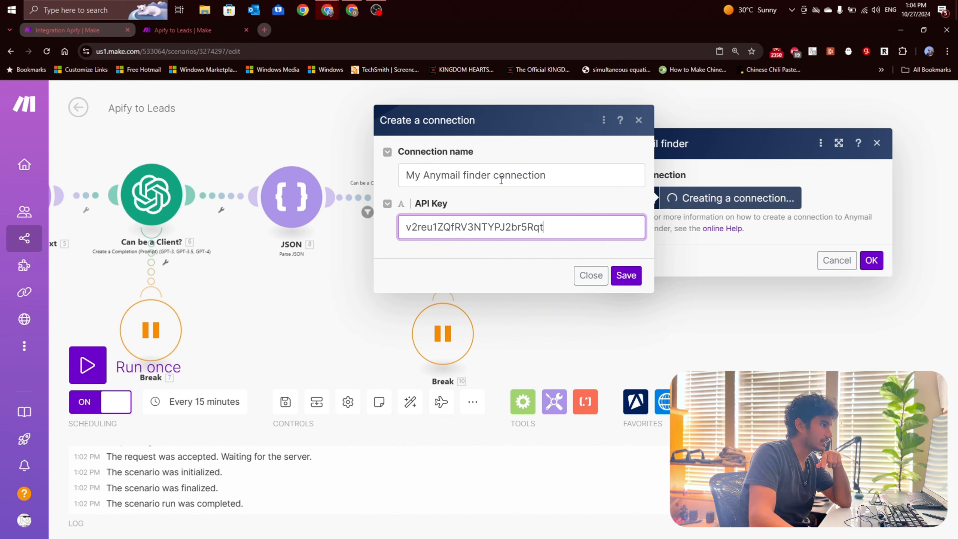
{"action": "triple_click", "coordinate": [499, 176]}
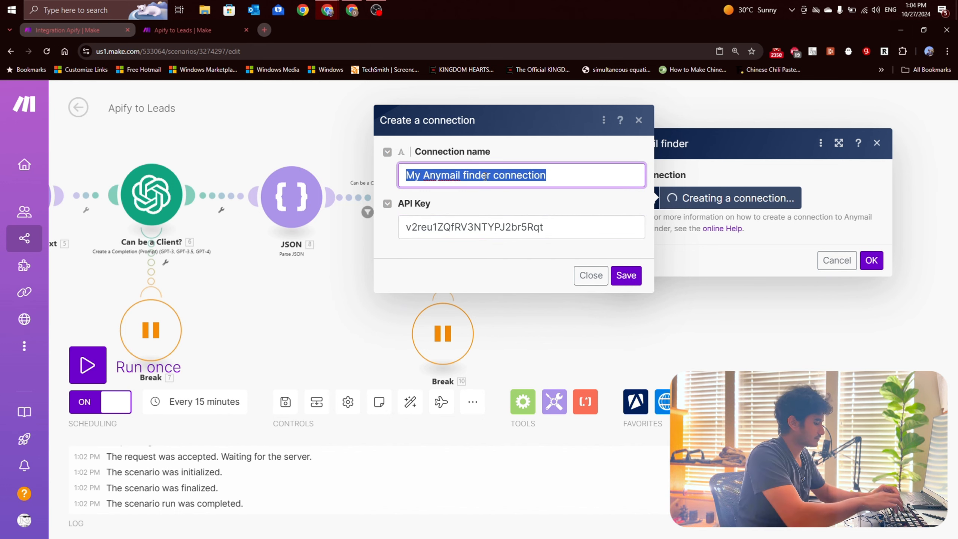
{"action": "type", "text": "AnyMail"}
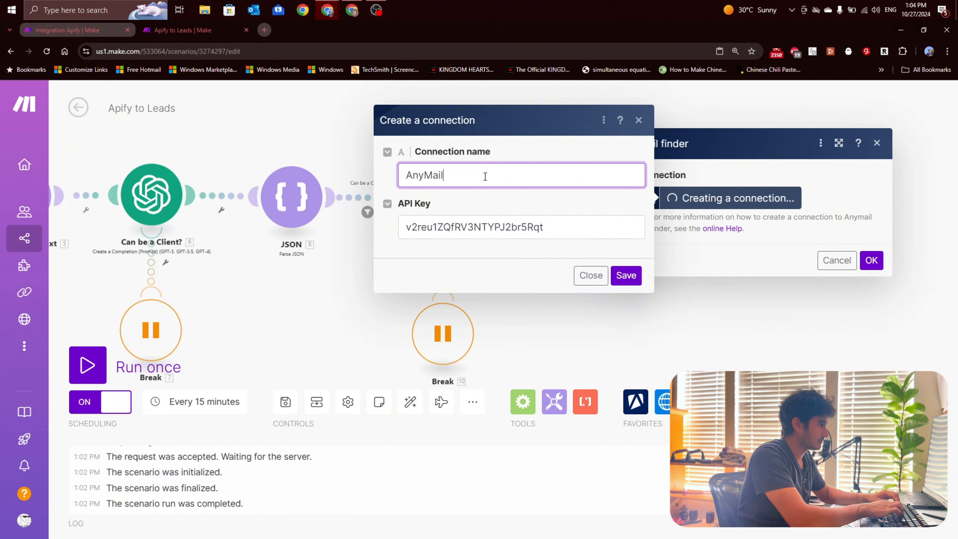
{"action": "type", "text": "Temp"}
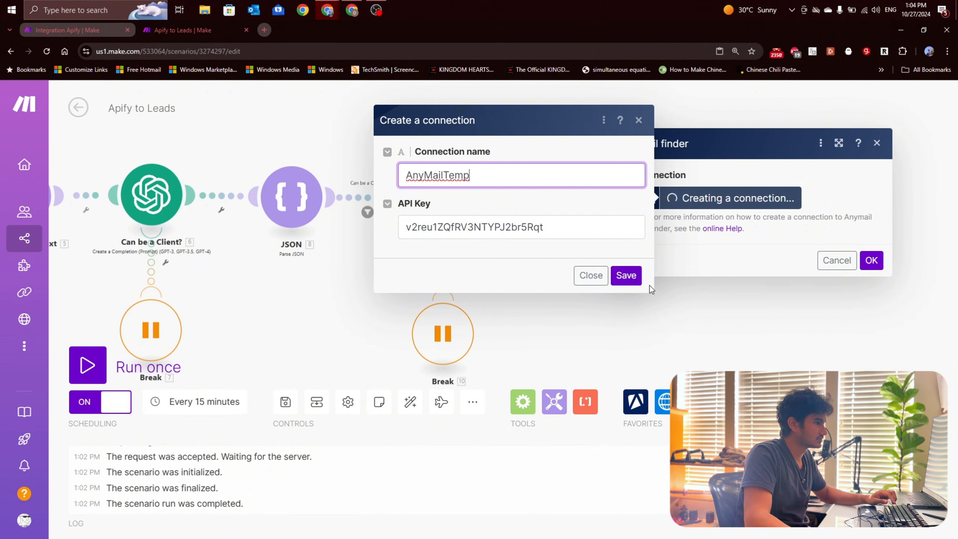
{"action": "left_click", "coordinate": [626, 275]}
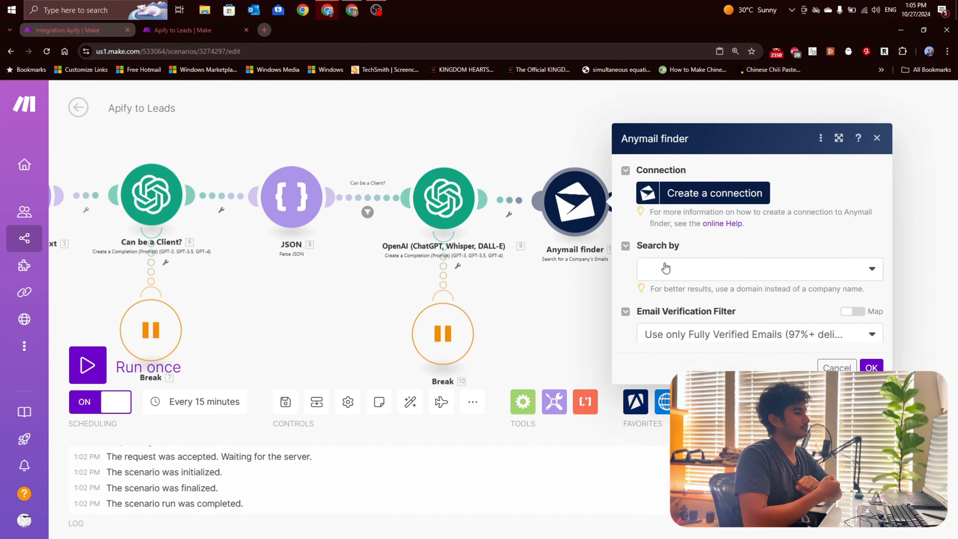
Step: Set the Anymail finder module to search by Domain, map the domain to the Apify website value, and confirm the settings
{"action": "left_click", "coordinate": [744, 241]}
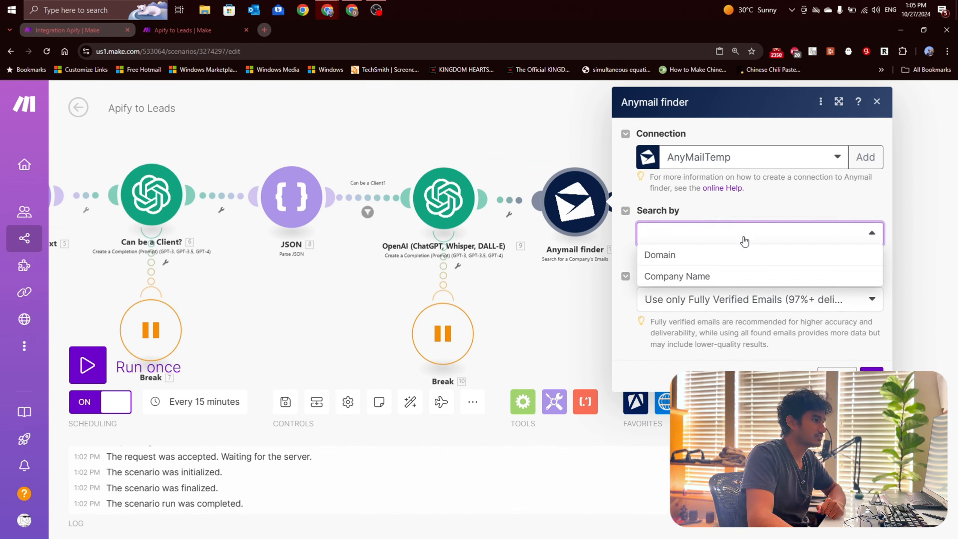
{"action": "left_click", "coordinate": [705, 254]}
{"action": "left_click", "coordinate": [699, 296]}
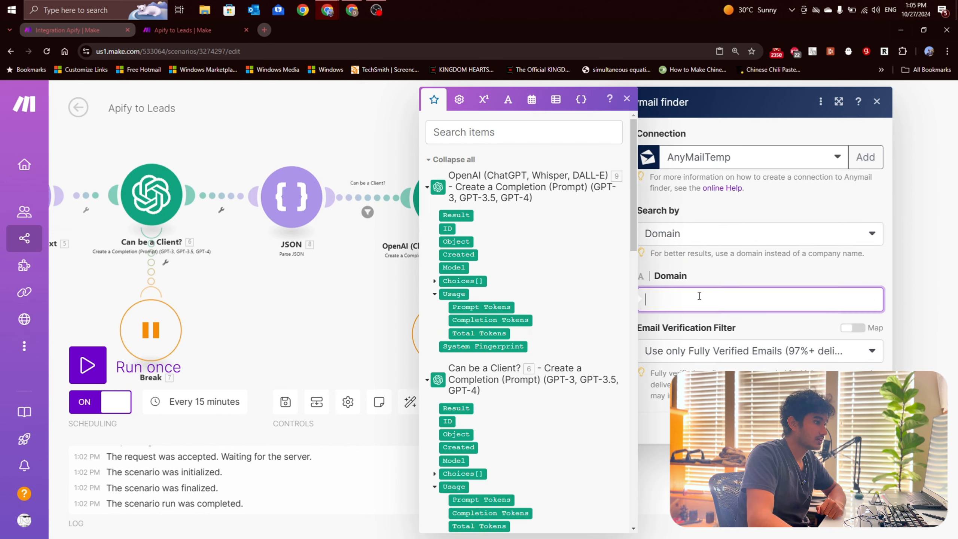
{"action": "scroll", "coordinate": [526, 294], "scroll_direction": "down", "scroll_amount": 20}
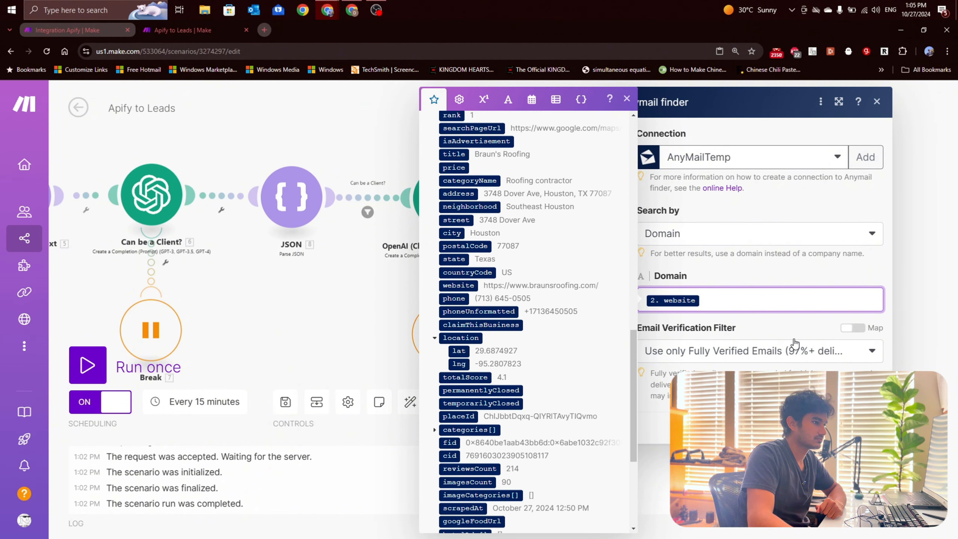
{"action": "left_click", "coordinate": [786, 329]}
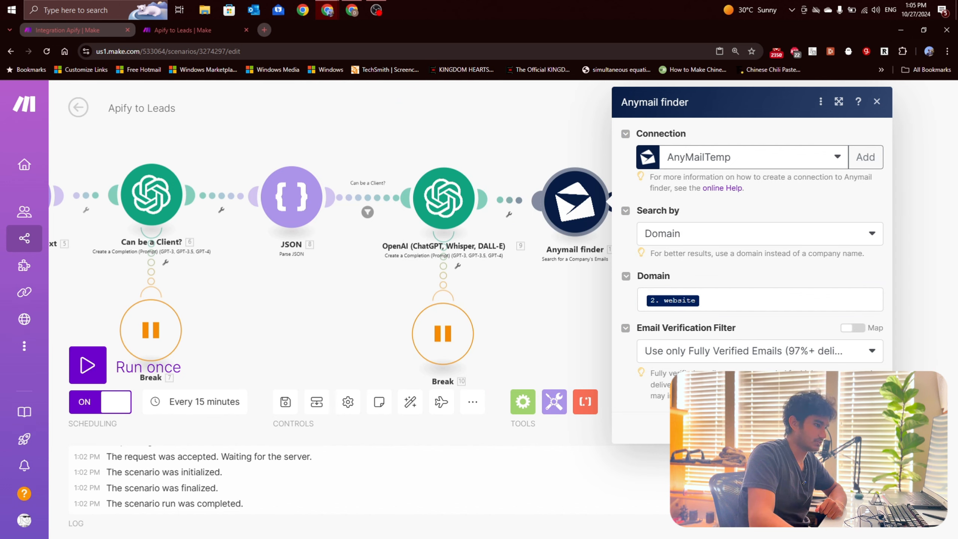
{"action": "left_click", "coordinate": [866, 428]}
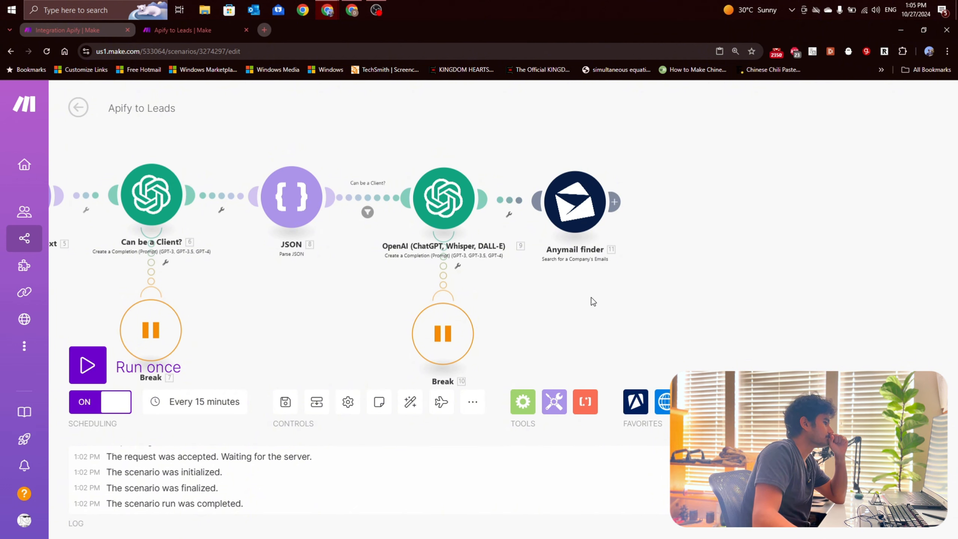
Step: Paste the copied Google Sheets Add a Row module into the scenario and connect it directly after the Anymail finder module
{"action": "scroll", "coordinate": [591, 297], "scroll_direction": "down", "scroll_amount": 3}
{"action": "scroll", "coordinate": [596, 285], "scroll_direction": "down", "scroll_amount": 1}
{"action": "scroll", "coordinate": [453, 285], "scroll_direction": "down", "scroll_amount": 1}
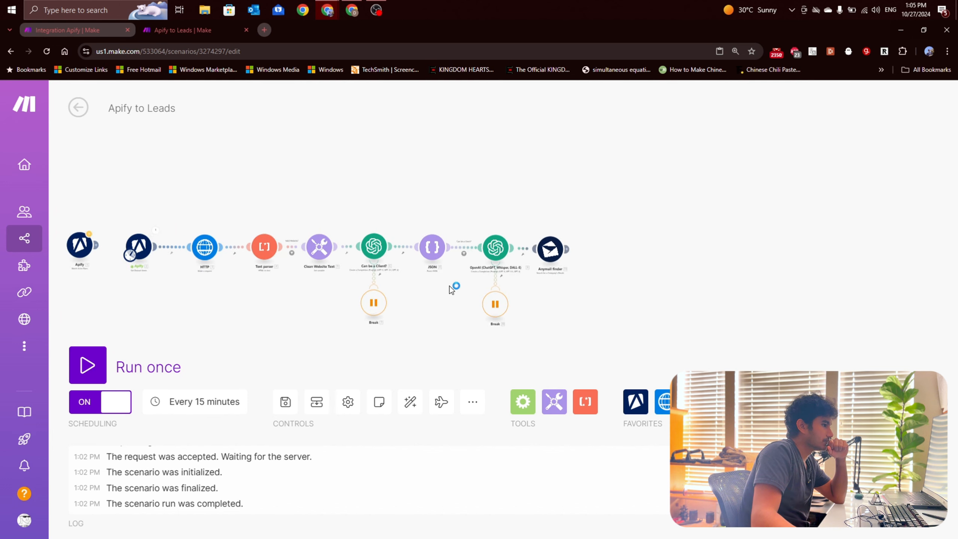
{"action": "left_click_drag", "start_coordinate": [456, 288], "coordinate": [481, 272]}
{"action": "scroll", "coordinate": [621, 296], "scroll_direction": "up", "scroll_amount": 2}
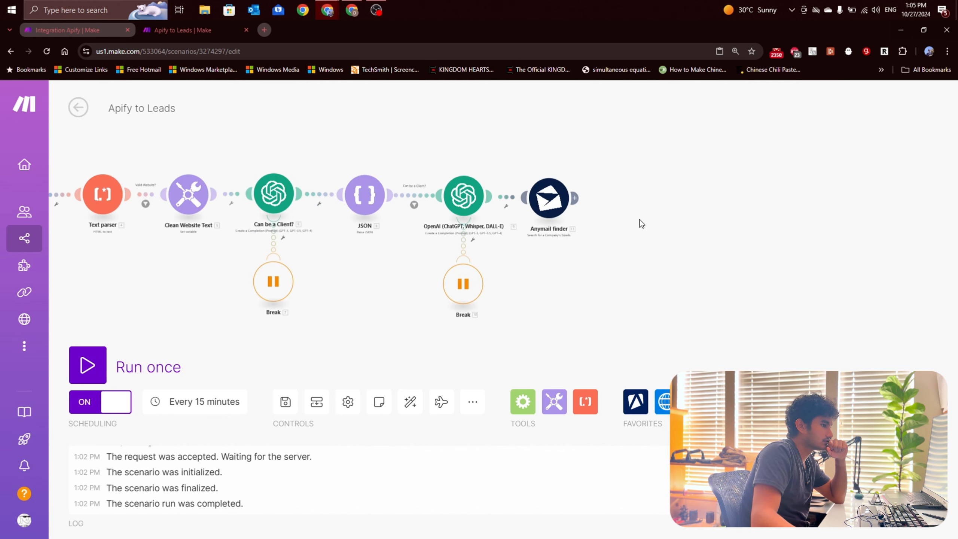
{"action": "left_click_drag", "start_coordinate": [641, 222], "coordinate": [594, 220]}
{"action": "left_click", "coordinate": [790, 402]}
{"action": "scroll", "coordinate": [791, 402], "scroll_direction": "down", "scroll_amount": 6}
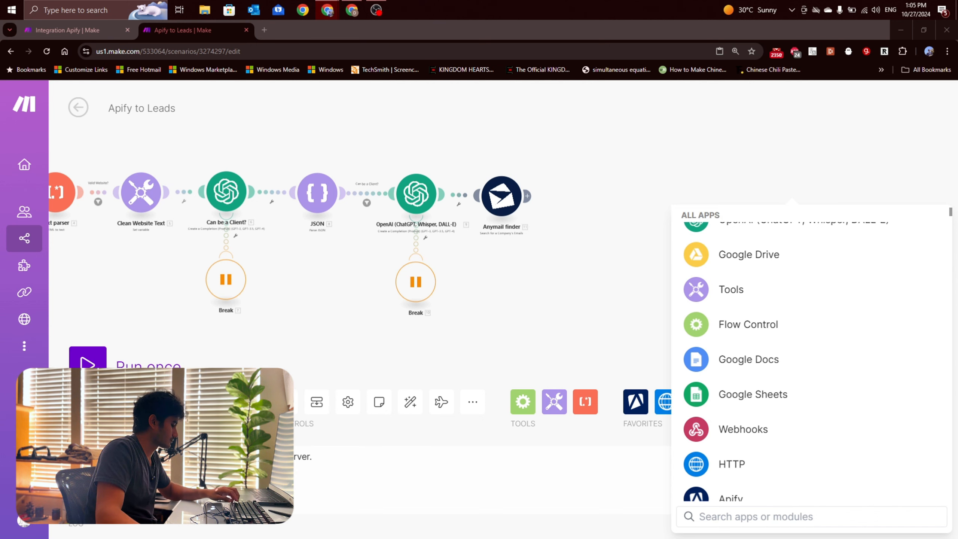
{"action": "left_click", "coordinate": [612, 257]}
{"action": "key", "text": "ctrl+v"}
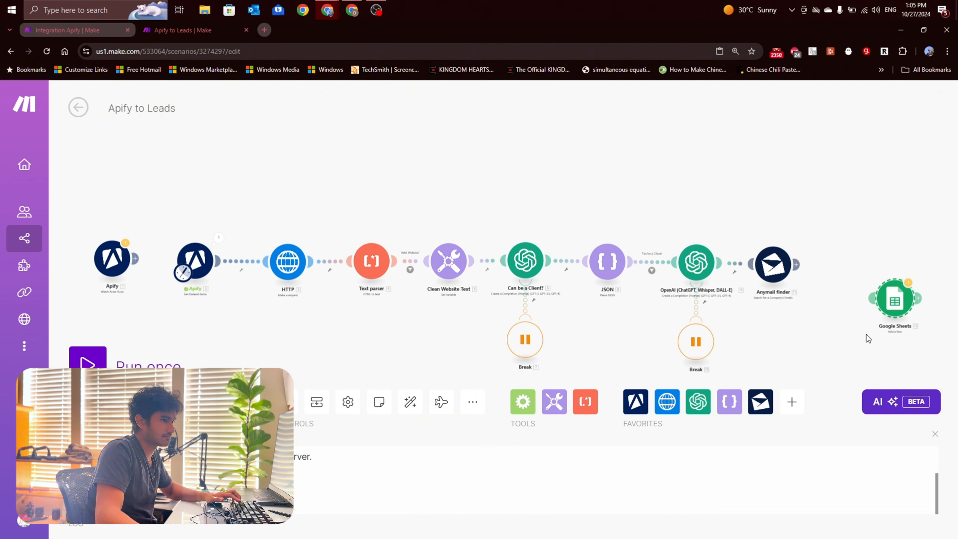
{"action": "left_click_drag", "start_coordinate": [866, 334], "coordinate": [638, 307]}
{"action": "left_click_drag", "start_coordinate": [671, 272], "coordinate": [589, 230]}
{"action": "scroll", "coordinate": [648, 259], "scroll_direction": "up", "scroll_amount": 3}
{"action": "scroll", "coordinate": [658, 280], "scroll_direction": "up", "scroll_amount": 1}
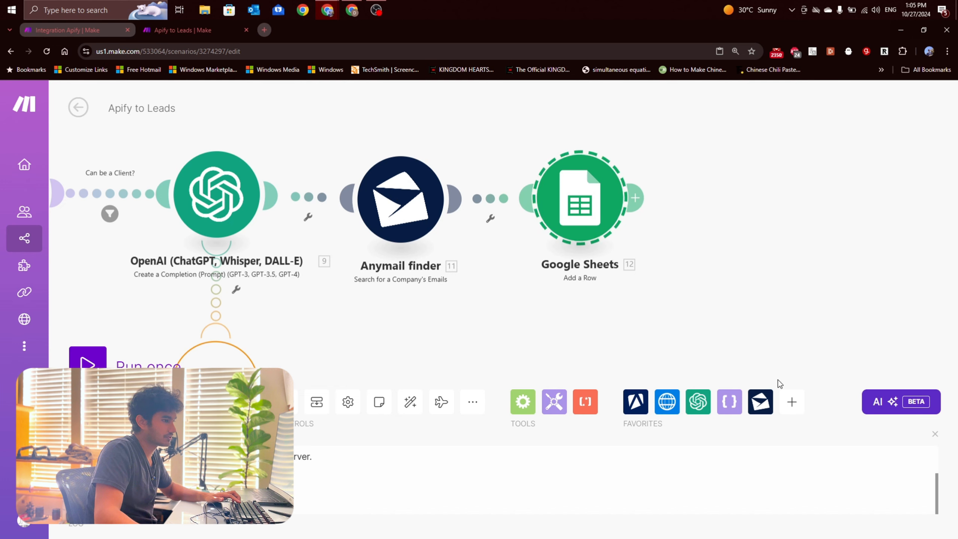
Step: Search the available apps for "sheet" and examine the Google Sheets row modules, including Add a Row
{"action": "left_click", "coordinate": [792, 403]}
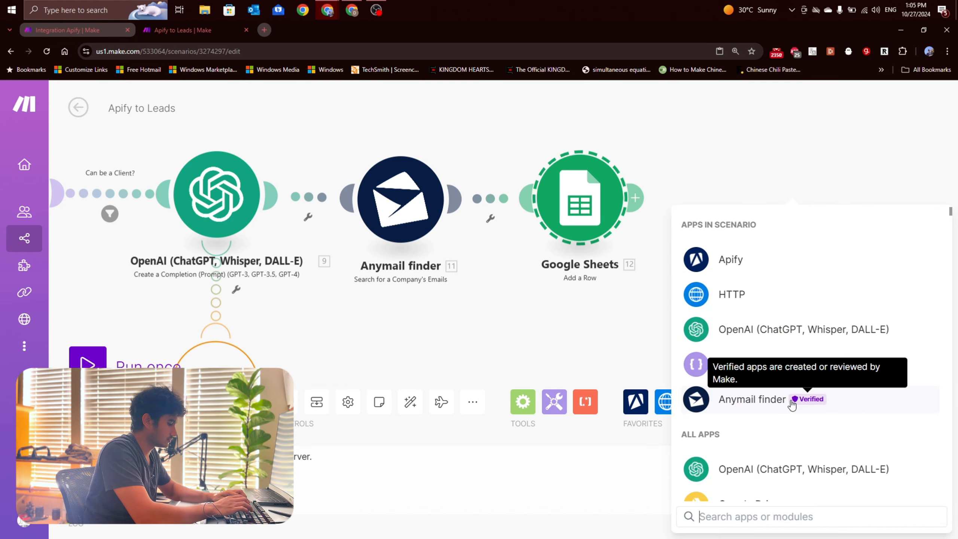
{"action": "type", "text": "sheet"}
{"action": "left_click", "coordinate": [761, 226]}
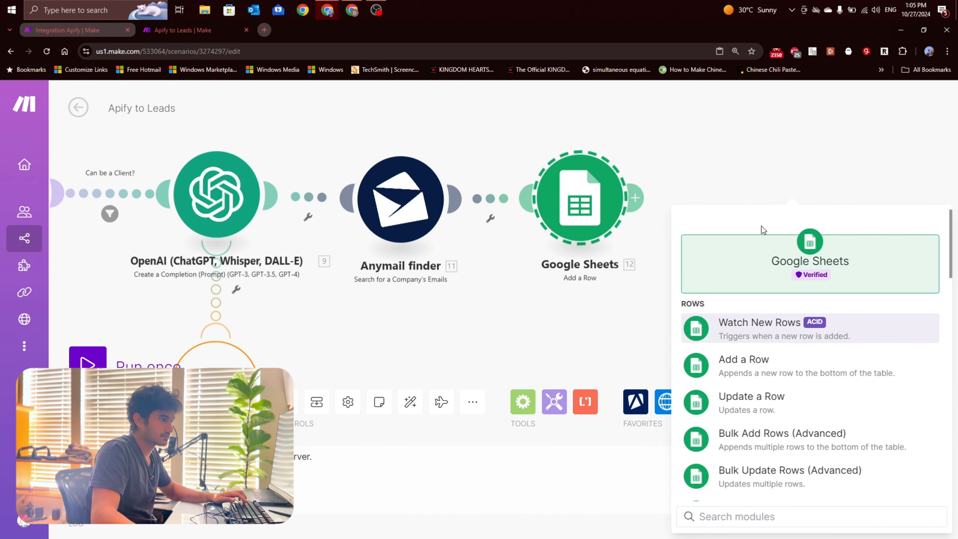
{"action": "left_click_drag", "start_coordinate": [747, 179], "coordinate": [678, 186]}
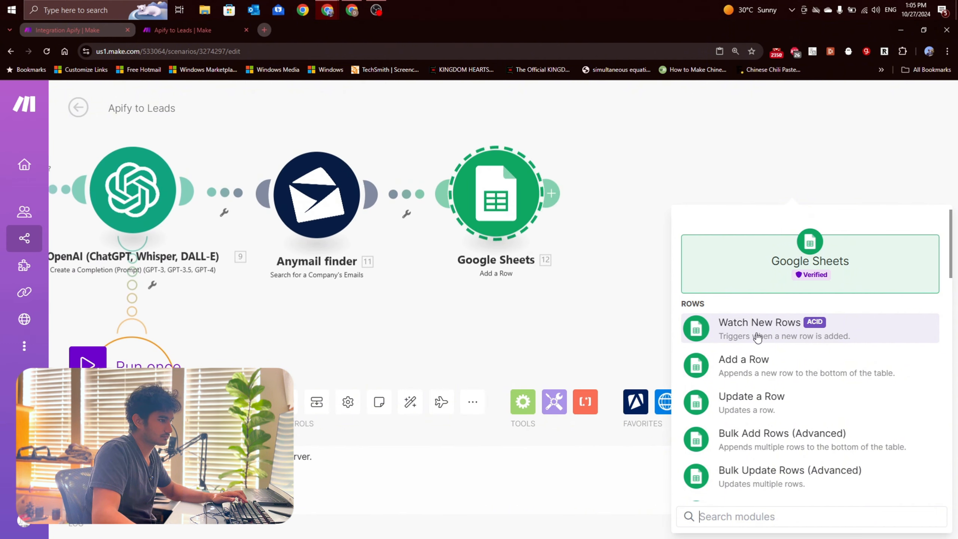
{"action": "key", "text": "ctrl+minus"}
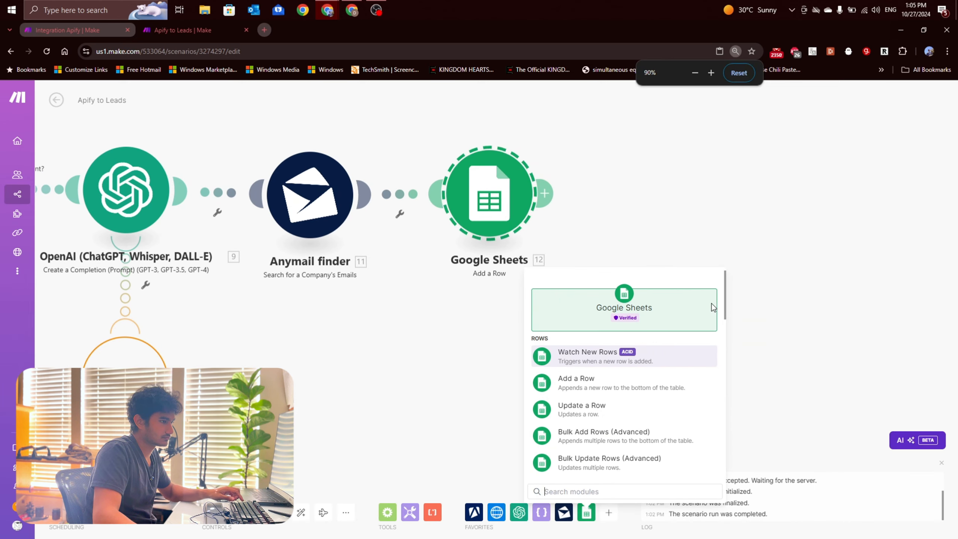
{"action": "scroll", "coordinate": [626, 396], "scroll_direction": "down", "scroll_amount": 3}
{"action": "scroll", "coordinate": [607, 375], "scroll_direction": "up", "scroll_amount": 3}
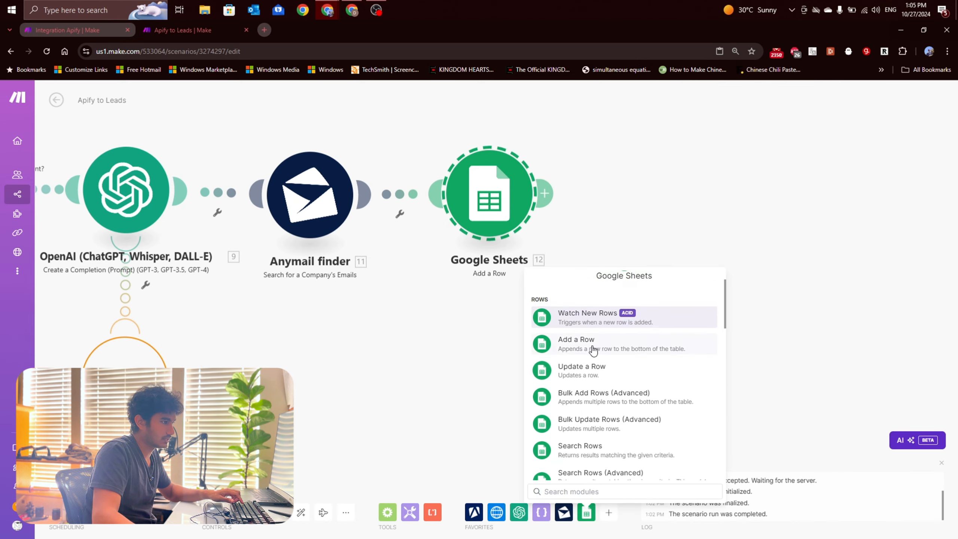
{"action": "scroll", "coordinate": [607, 373], "scroll_direction": "down", "scroll_amount": 5}
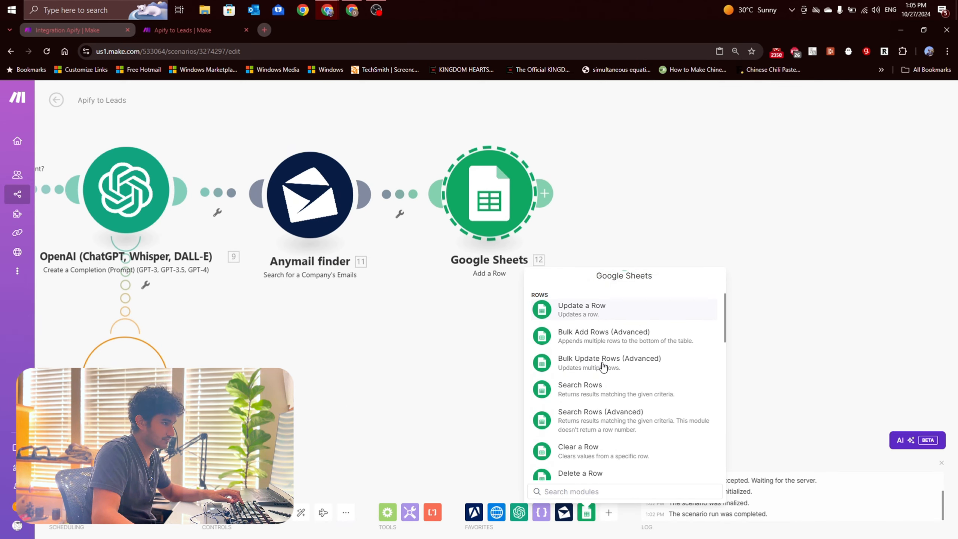
{"action": "scroll", "coordinate": [599, 404], "scroll_direction": "up", "scroll_amount": 5}
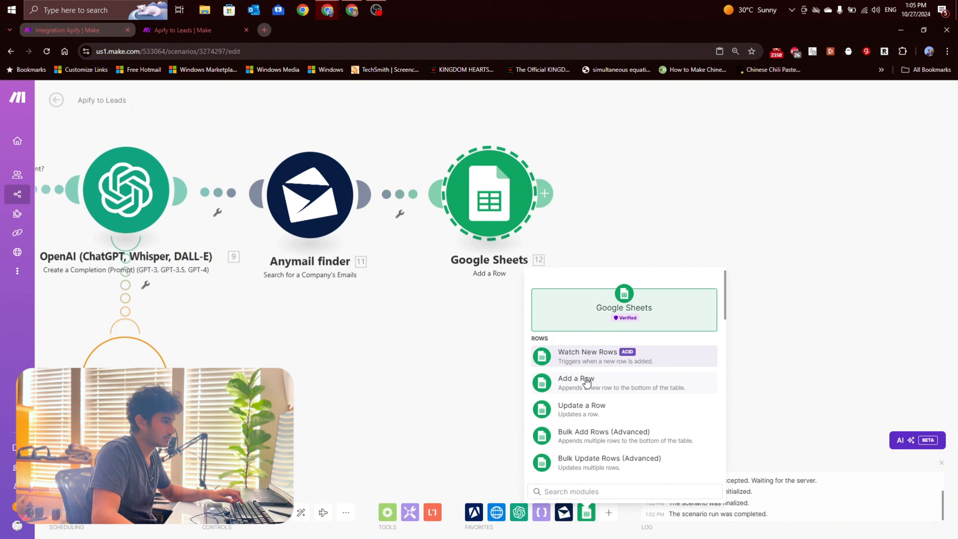
{"action": "left_click", "coordinate": [439, 359]}
Step: Open the Google Sheets module's settings and choose the Sample Leads spreadsheet in the Leads folder
{"action": "scroll", "coordinate": [467, 384], "scroll_direction": "down", "scroll_amount": 3}
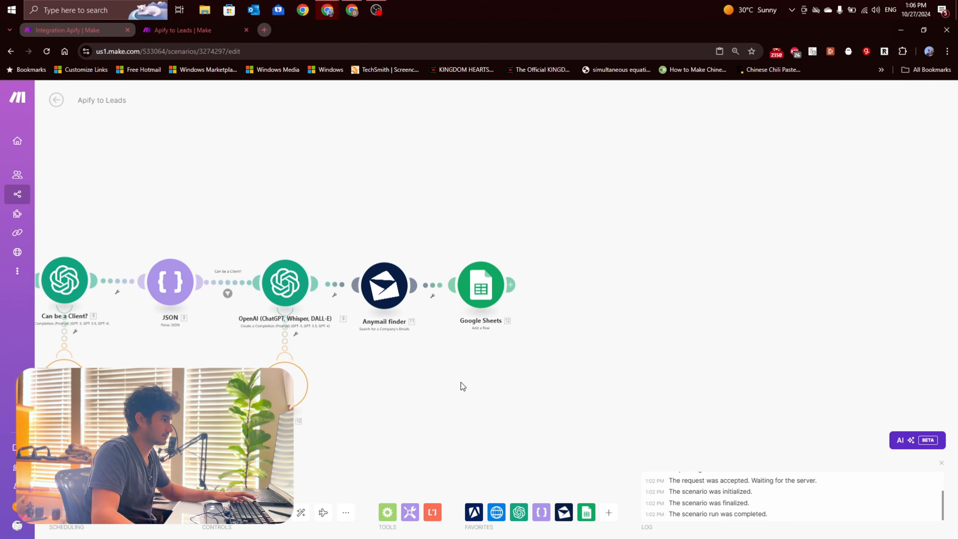
{"action": "left_click_drag", "start_coordinate": [461, 382], "coordinate": [538, 342]}
{"action": "scroll", "coordinate": [537, 342], "scroll_direction": "up", "scroll_amount": 1}
{"action": "left_click_drag", "start_coordinate": [593, 379], "coordinate": [432, 362]}
{"action": "left_click", "coordinate": [423, 234]}
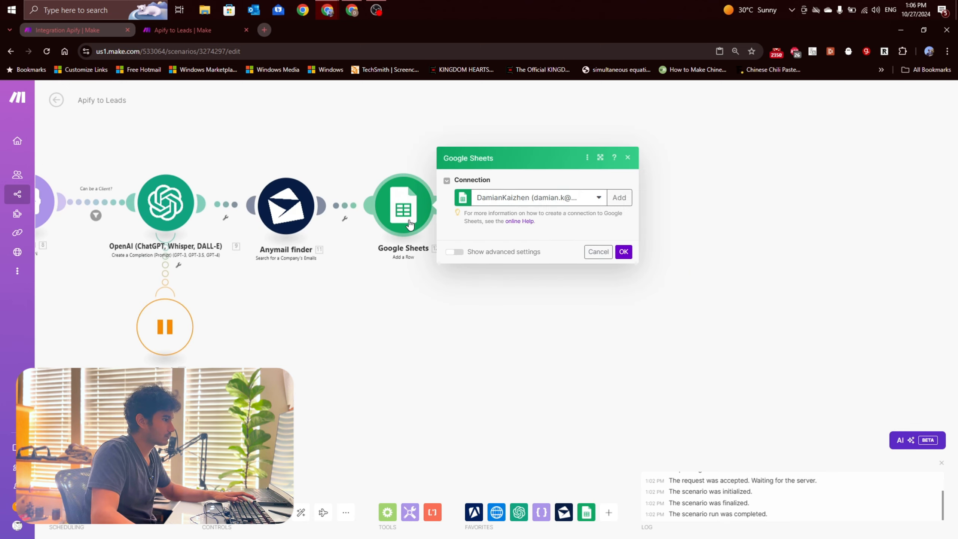
{"action": "key", "text": "ctrl+plus"}
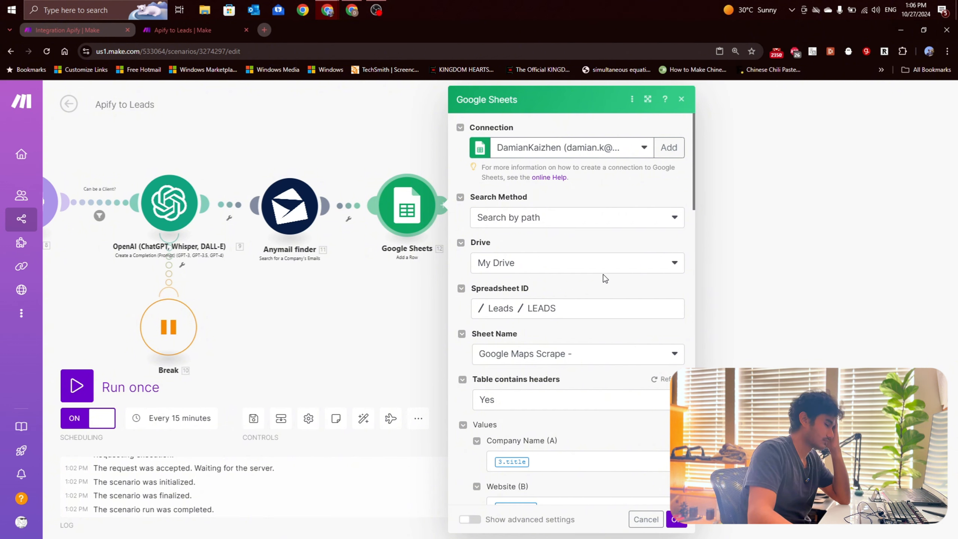
{"action": "left_click", "coordinate": [538, 314]}
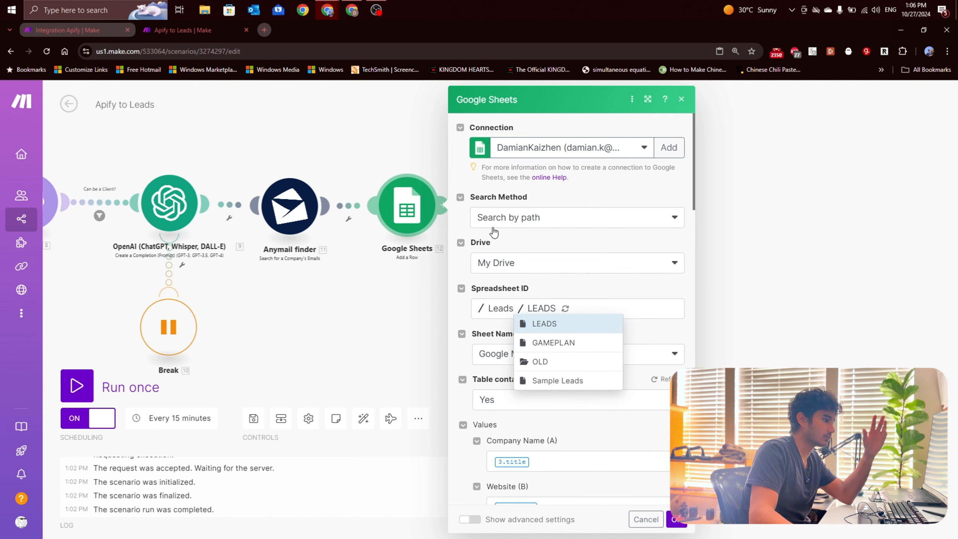
{"action": "left_click", "coordinate": [566, 382]}
Step: Switch to the Sample Leads spreadsheet in Google Sheets and examine its column headers
{"action": "left_click", "coordinate": [352, 15]}
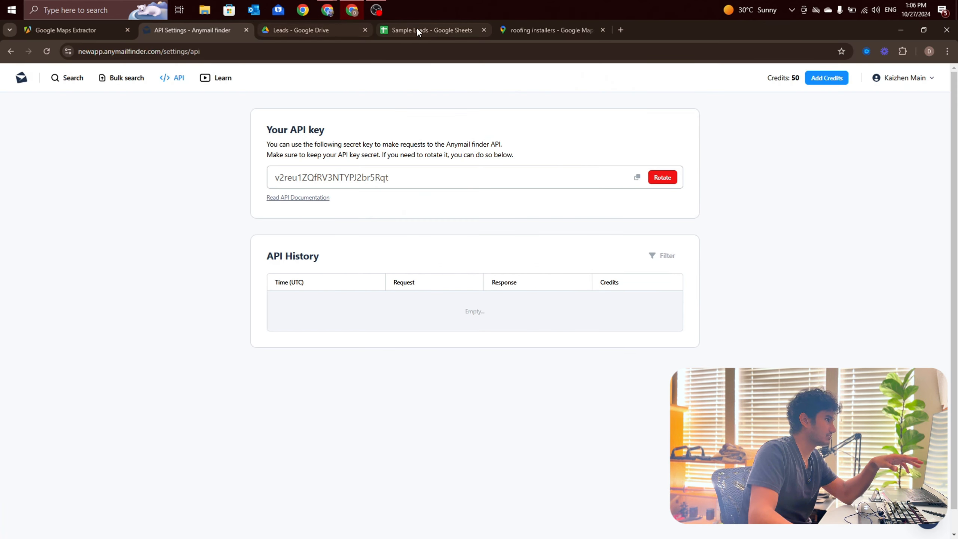
{"action": "left_click", "coordinate": [416, 30]}
{"action": "left_click", "coordinate": [377, 238]}
{"action": "left_click_drag", "start_coordinate": [83, 187], "coordinate": [548, 242]}
Step: Switch back to the Make scenario and choose Sheet1 as the sheet name in the Google Sheets module
{"action": "left_click", "coordinate": [327, 13]}
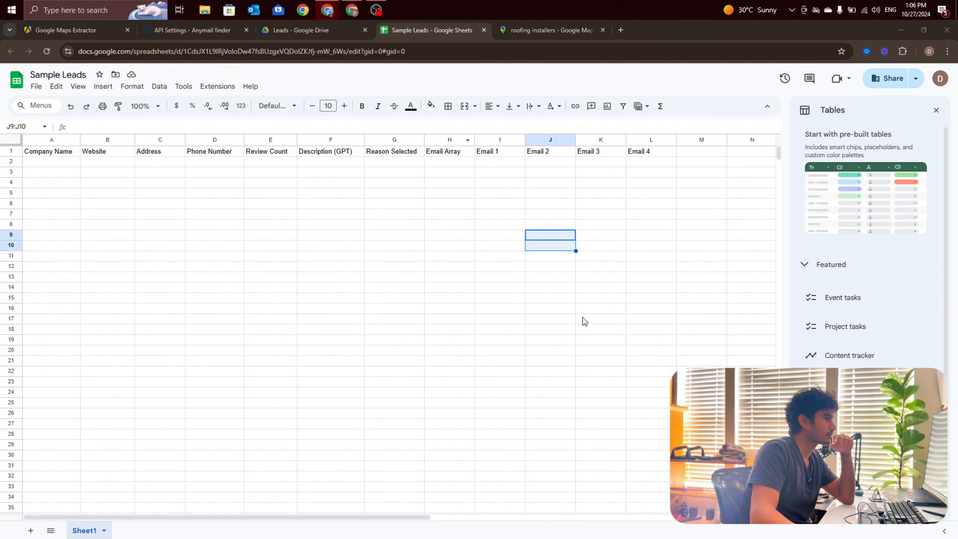
{"action": "mouse_move", "coordinate": [320, 11]}
{"action": "left_click", "coordinate": [220, 64]}
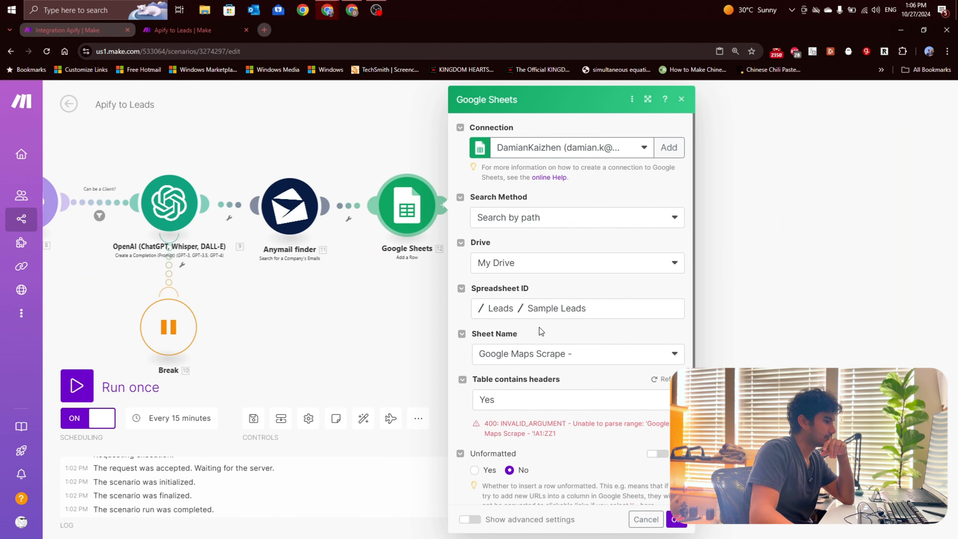
{"action": "scroll", "coordinate": [541, 331], "scroll_direction": "down", "scroll_amount": 1}
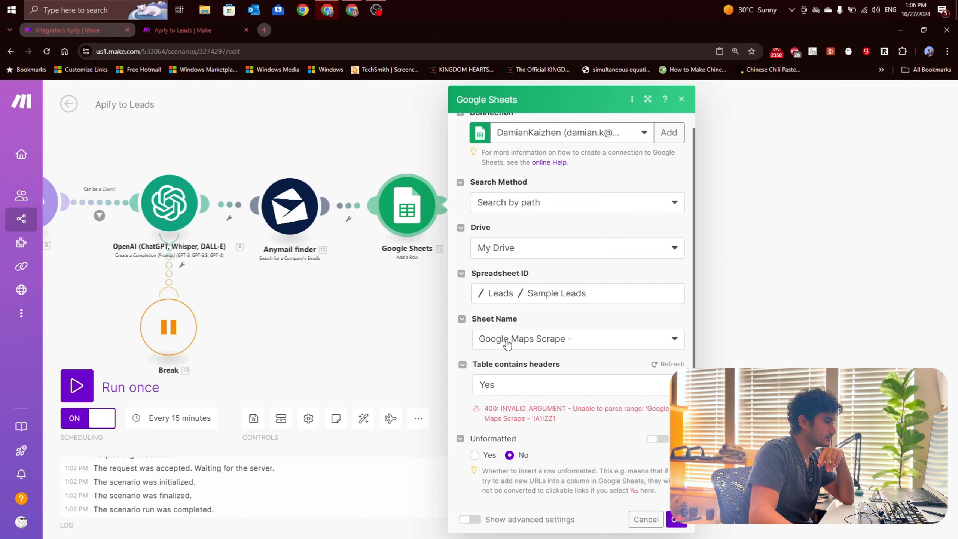
{"action": "left_click", "coordinate": [547, 344]}
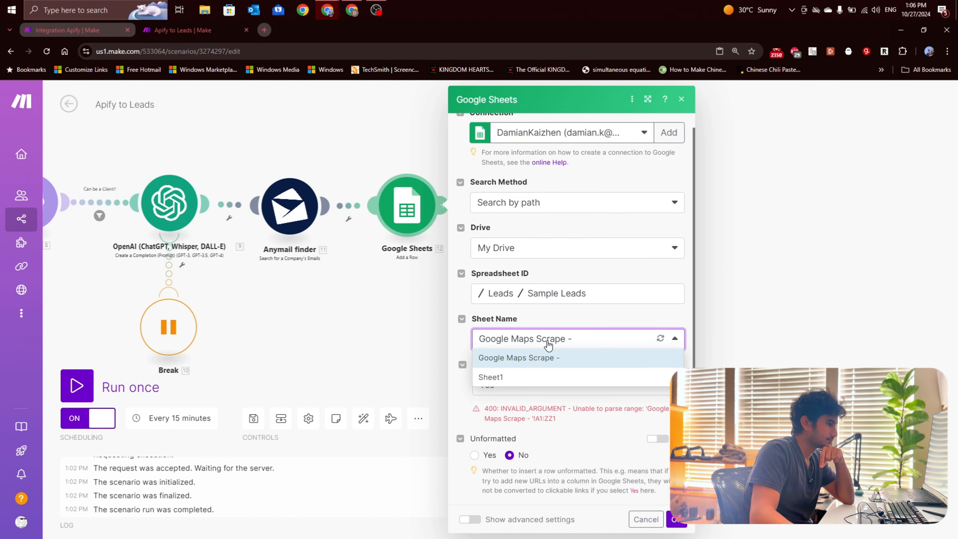
{"action": "left_click", "coordinate": [524, 378]}
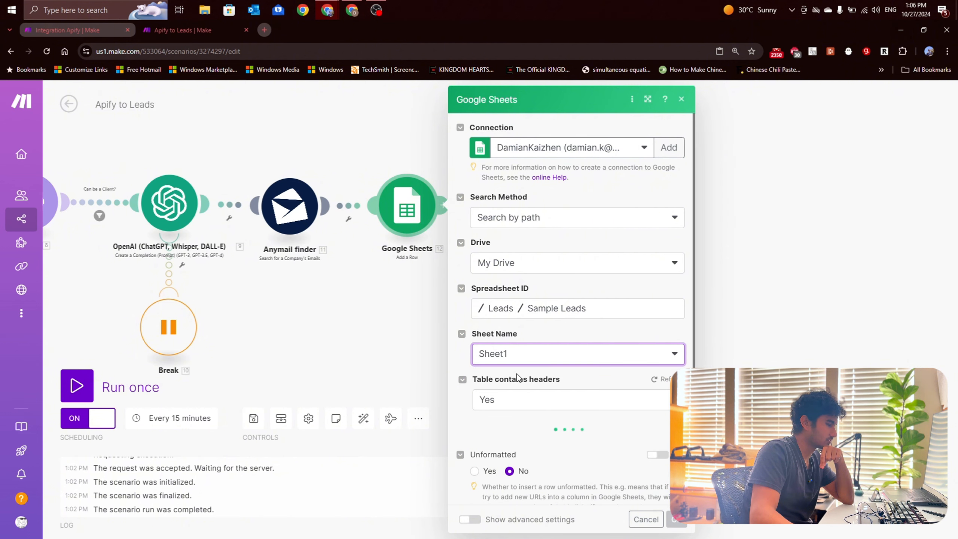
Step: Replace the Company Name column's mapping with the title item from the Apify Get Dataset Items module
{"action": "scroll", "coordinate": [516, 377], "scroll_direction": "down", "scroll_amount": 3}
{"action": "left_click", "coordinate": [536, 363]}
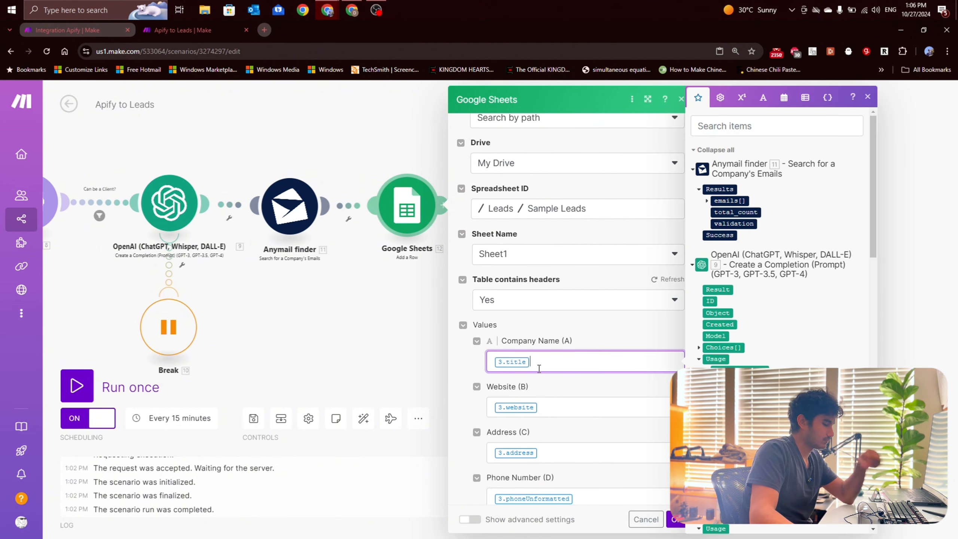
{"action": "key", "text": "BackSpace"}
{"action": "scroll", "coordinate": [716, 334], "scroll_direction": "down", "scroll_amount": 10}
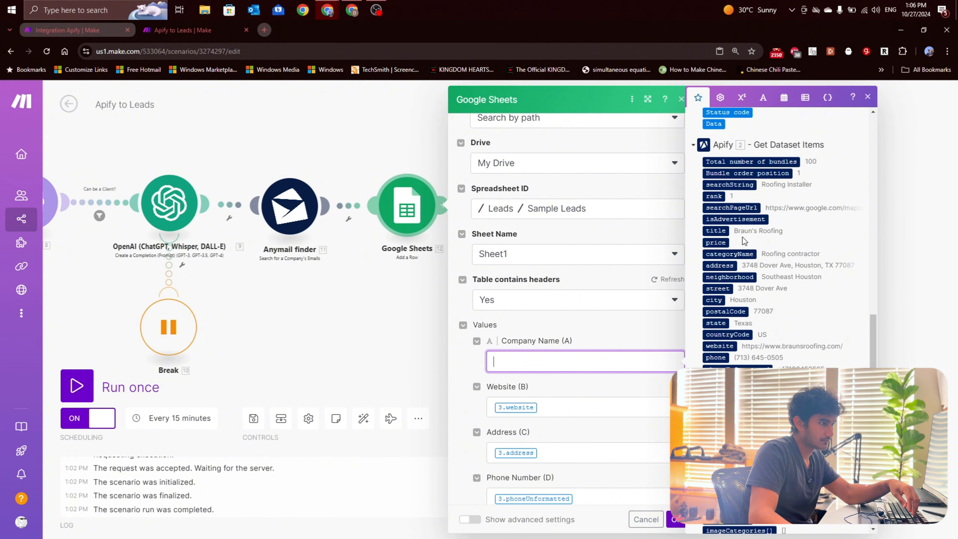
{"action": "scroll", "coordinate": [736, 256], "scroll_direction": "down", "scroll_amount": 3}
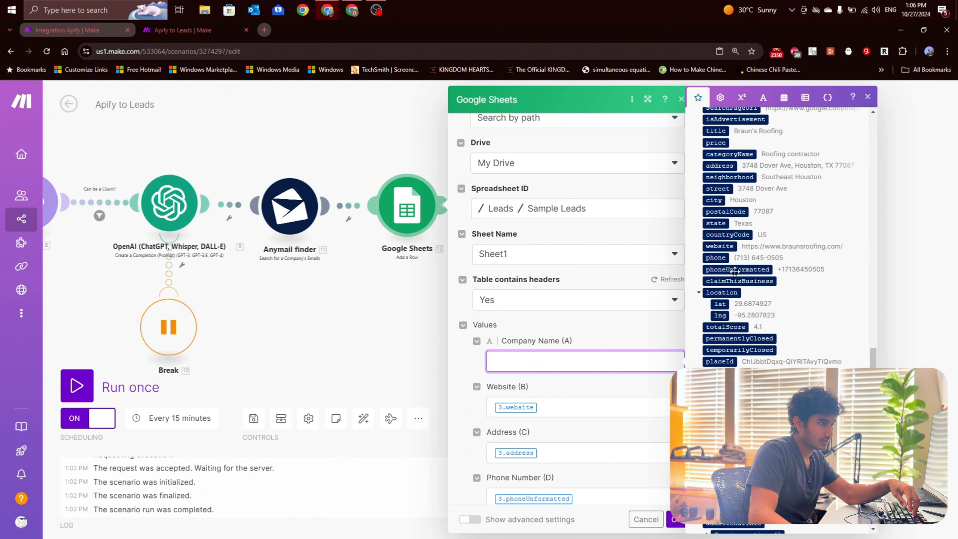
{"action": "scroll", "coordinate": [734, 270], "scroll_direction": "up", "scroll_amount": 4}
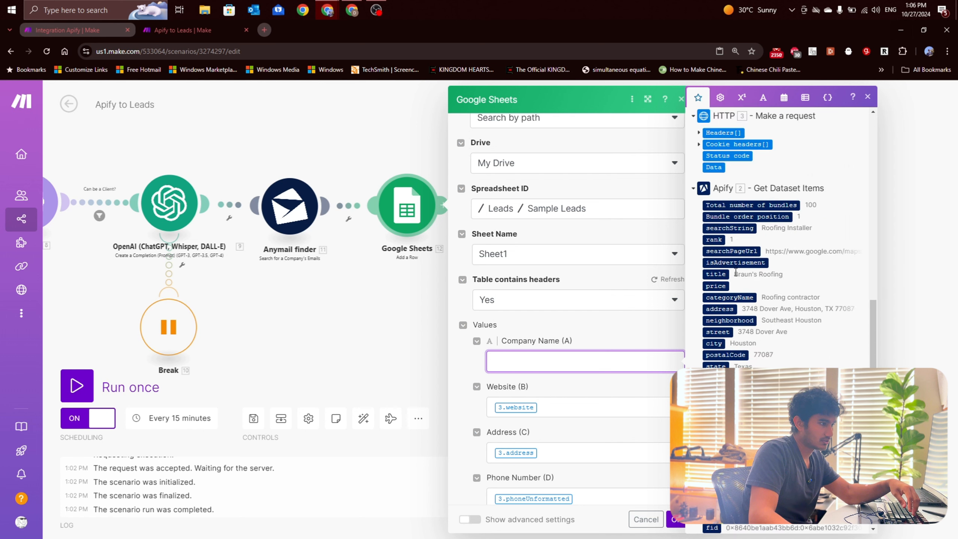
{"action": "scroll", "coordinate": [734, 277], "scroll_direction": "down", "scroll_amount": 1}
{"action": "scroll", "coordinate": [732, 320], "scroll_direction": "up", "scroll_amount": 2}
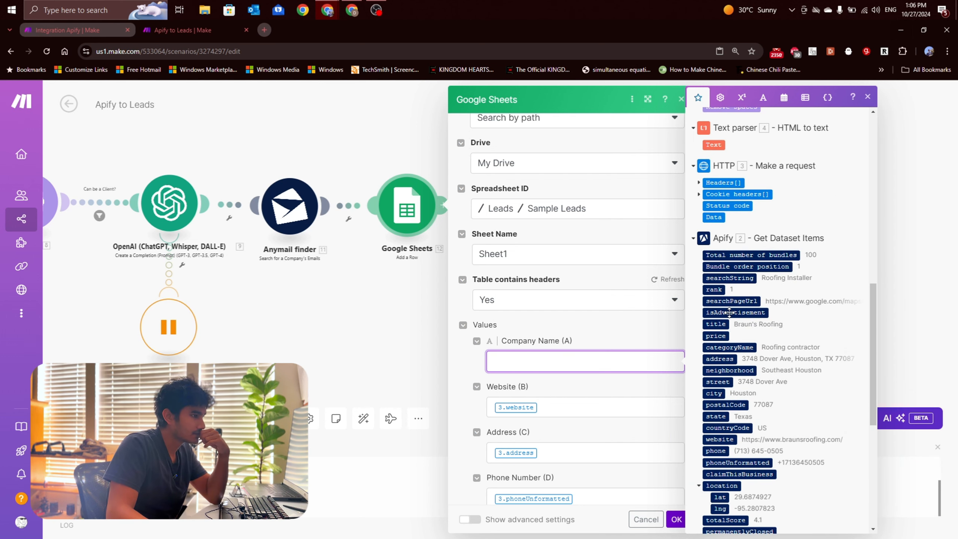
{"action": "scroll", "coordinate": [730, 310], "scroll_direction": "down", "scroll_amount": 1}
{"action": "left_click", "coordinate": [720, 269]}
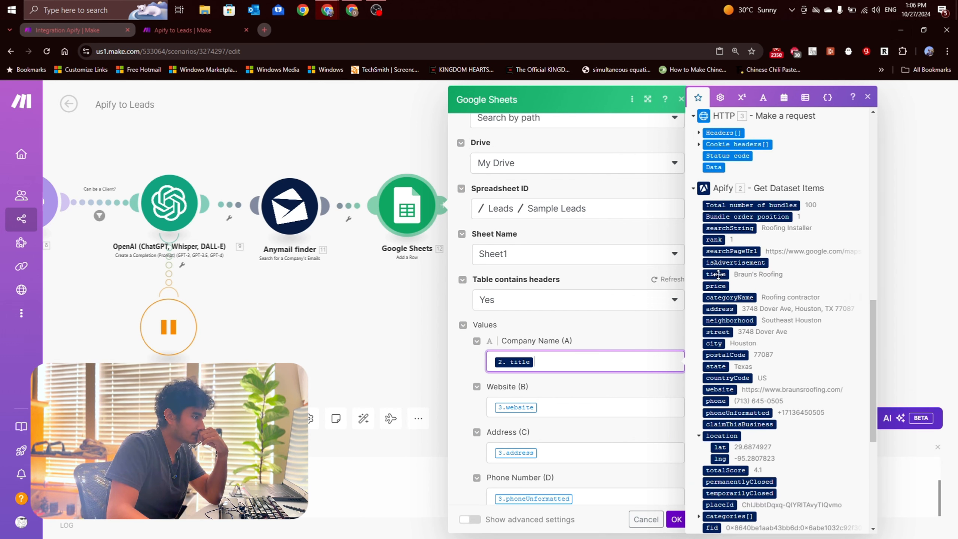
Step: Remap the Website and Address columns to the website and address items from Apify Get Dataset Items
{"action": "left_click", "coordinate": [582, 404]}
{"action": "key", "text": "BackSpace"}
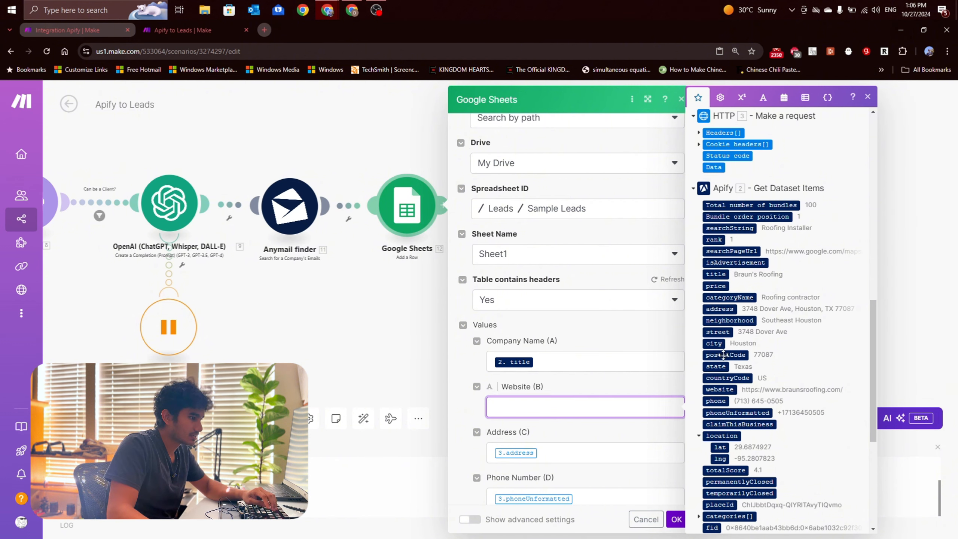
{"action": "left_click", "coordinate": [718, 390]}
{"action": "left_click", "coordinate": [658, 445]}
{"action": "key", "text": "BackSpace"}
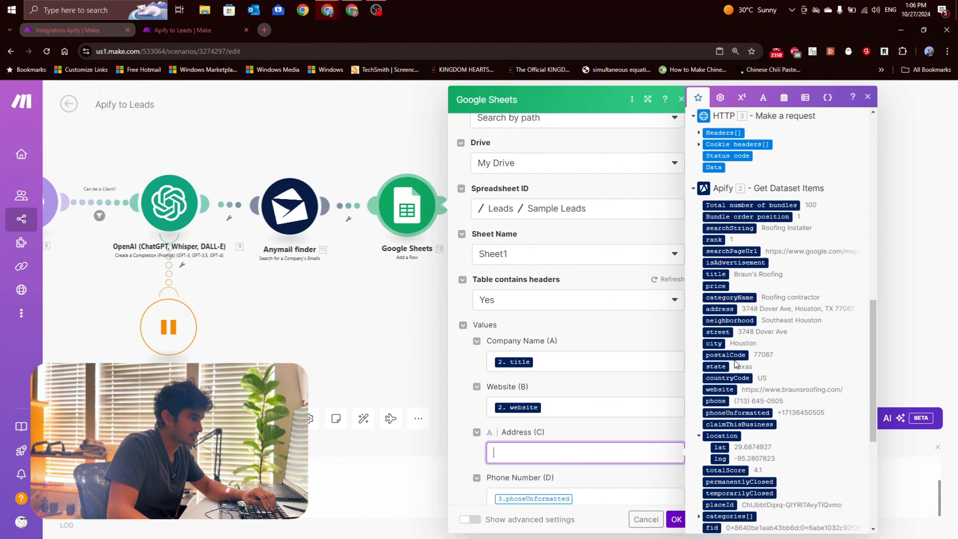
{"action": "scroll", "coordinate": [727, 327], "scroll_direction": "down", "scroll_amount": 3}
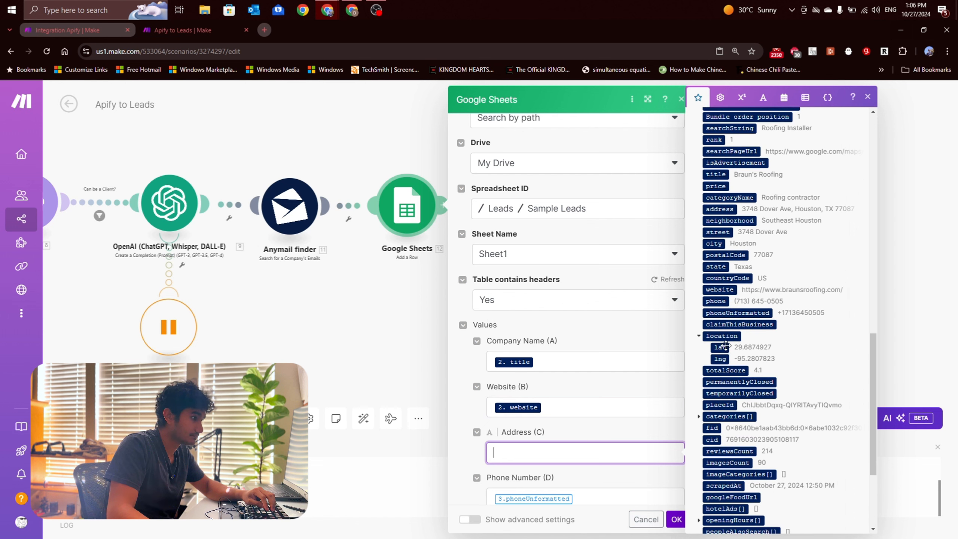
{"action": "left_click", "coordinate": [722, 210]}
Step: Remap the Phone Number column to Apify's phoneUnformatted item and the Review Count column to its totalScore item
{"action": "scroll", "coordinate": [603, 396], "scroll_direction": "down", "scroll_amount": 4}
{"action": "left_click", "coordinate": [606, 353]}
{"action": "key", "text": "BackSpace"}
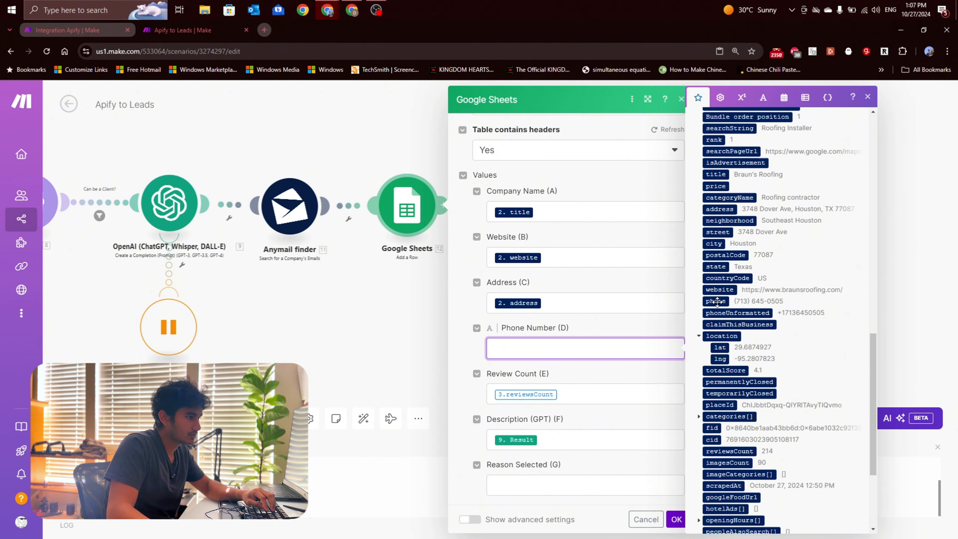
{"action": "left_click", "coordinate": [726, 313]}
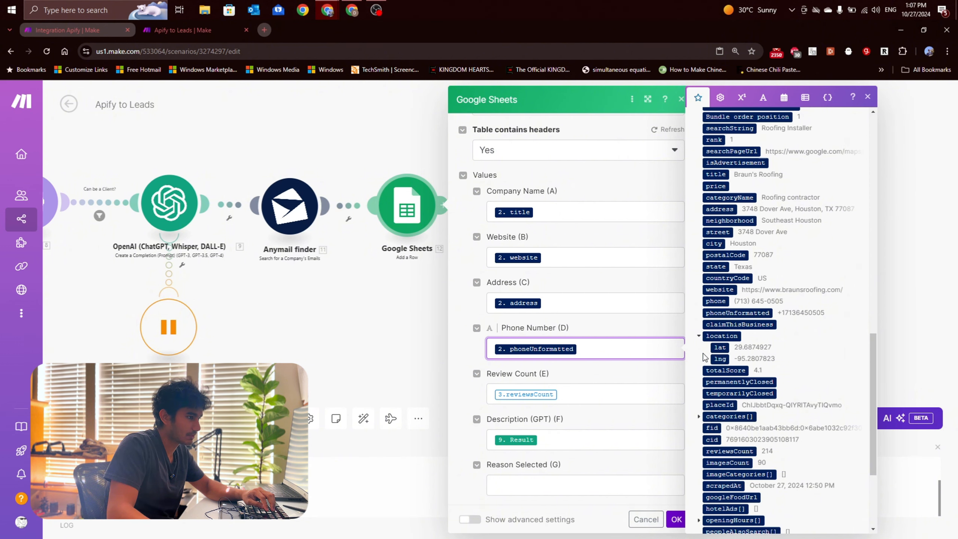
{"action": "left_click", "coordinate": [604, 393]}
{"action": "key", "text": "BackSpace"}
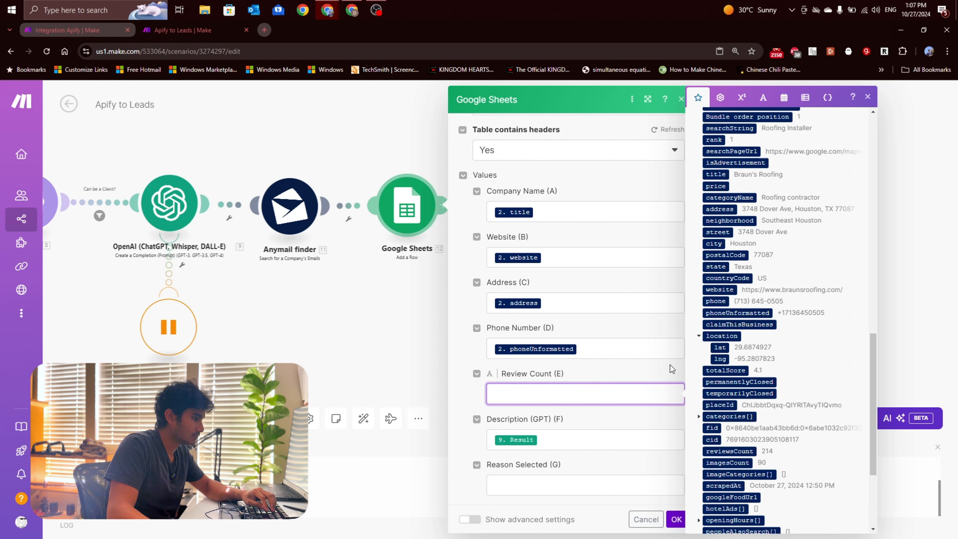
{"action": "scroll", "coordinate": [734, 351], "scroll_direction": "down", "scroll_amount": 1}
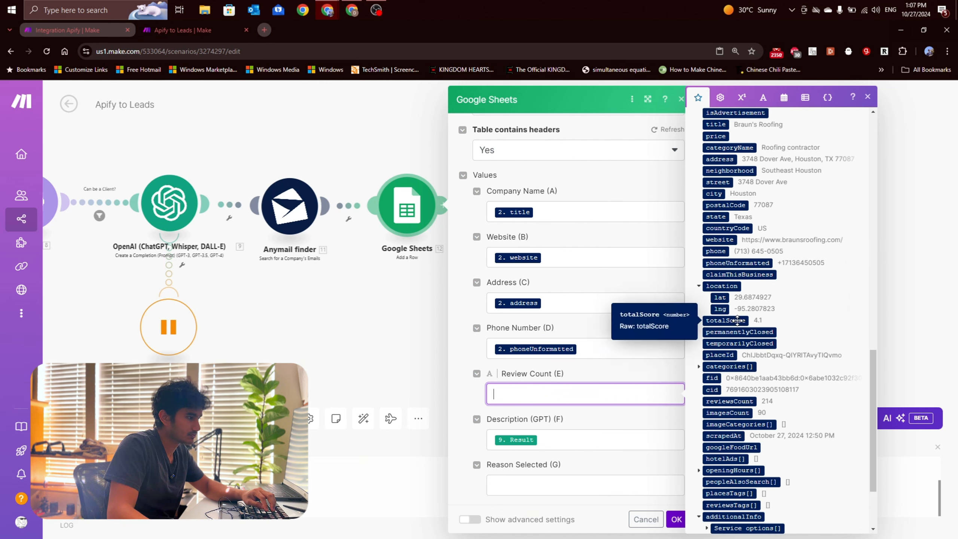
{"action": "left_click", "coordinate": [737, 320]}
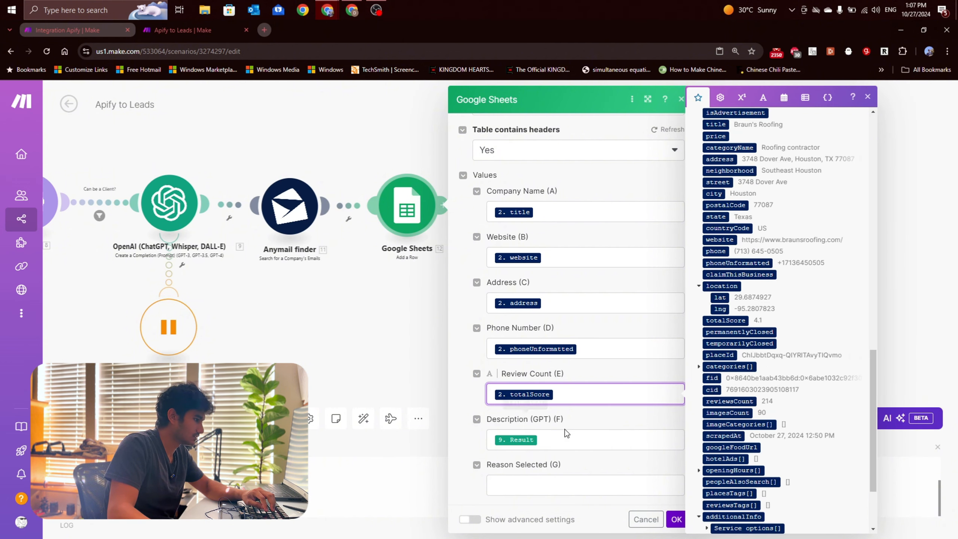
Step: Replace the Description (GPT) column's mapping with the Result of the OpenAI completion module numbered 9
{"action": "left_click", "coordinate": [563, 441]}
{"action": "key", "text": "BackSpace"}
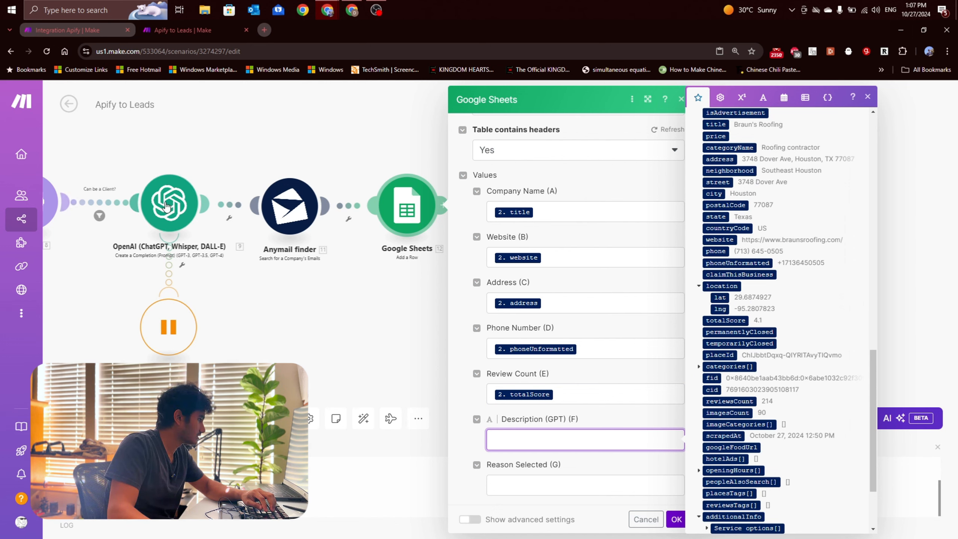
{"action": "scroll", "coordinate": [775, 351], "scroll_direction": "up", "scroll_amount": 15}
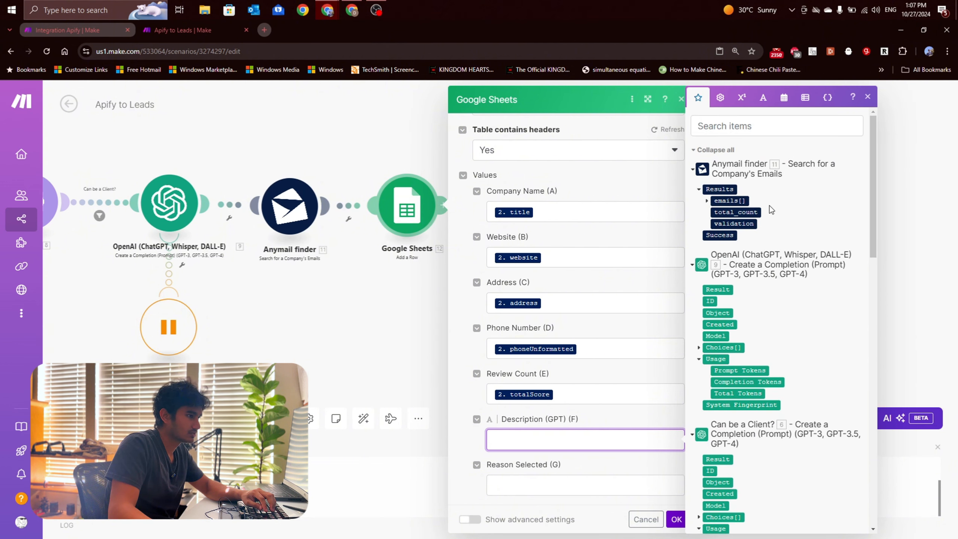
{"action": "left_click", "coordinate": [716, 289]}
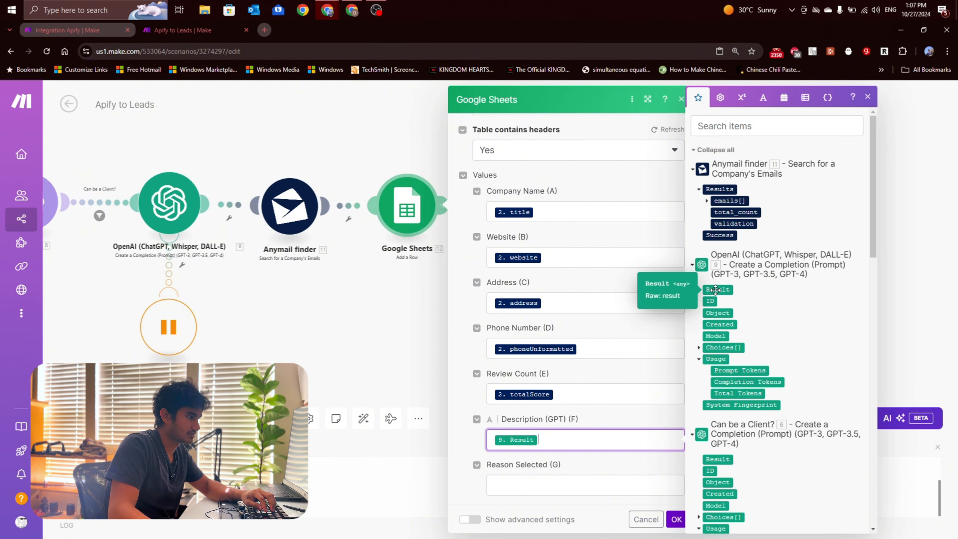
Step: Examine the available OpenAI and other module items for the Reason Selected column without mapping any
{"action": "scroll", "coordinate": [530, 426], "scroll_direction": "down", "scroll_amount": 3}
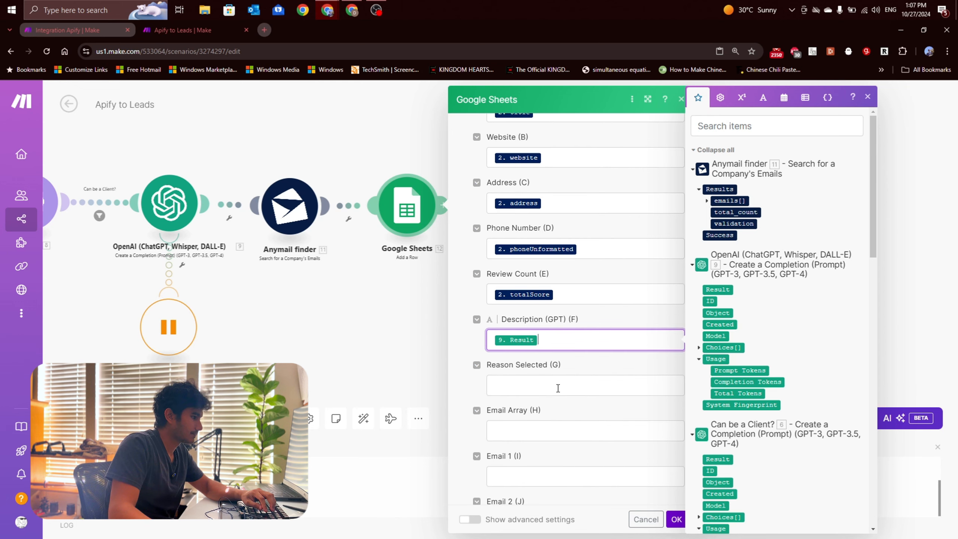
{"action": "left_click", "coordinate": [574, 383]}
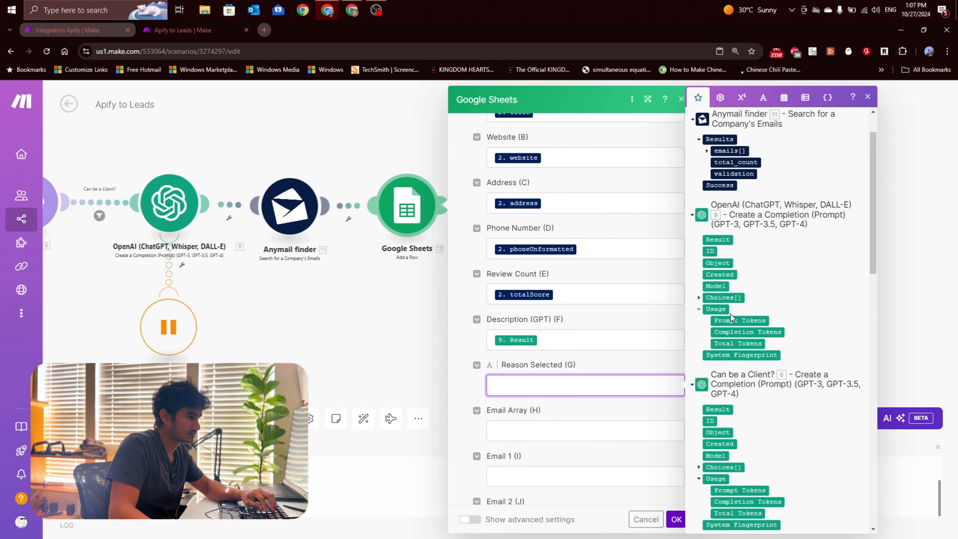
{"action": "scroll", "coordinate": [730, 313], "scroll_direction": "down", "scroll_amount": 3}
{"action": "scroll", "coordinate": [730, 313], "scroll_direction": "up", "scroll_amount": 2}
{"action": "scroll", "coordinate": [730, 313], "scroll_direction": "down", "scroll_amount": 3}
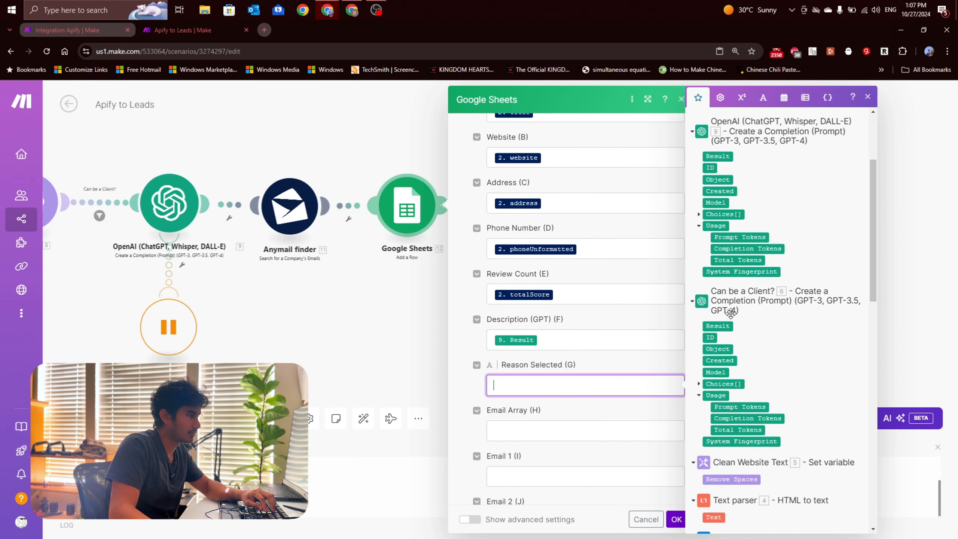
{"action": "scroll", "coordinate": [732, 319], "scroll_direction": "down", "scroll_amount": 3}
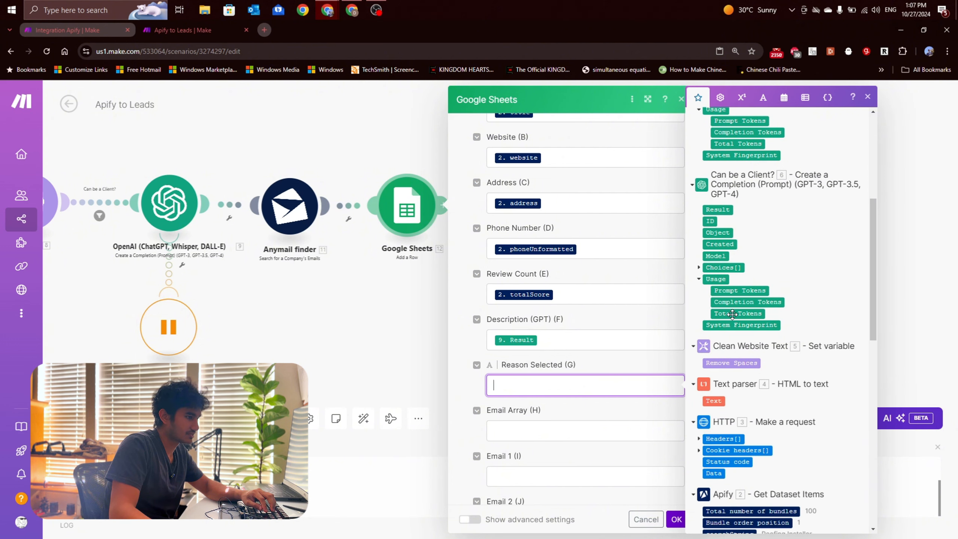
{"action": "scroll", "coordinate": [731, 314], "scroll_direction": "up", "scroll_amount": 6}
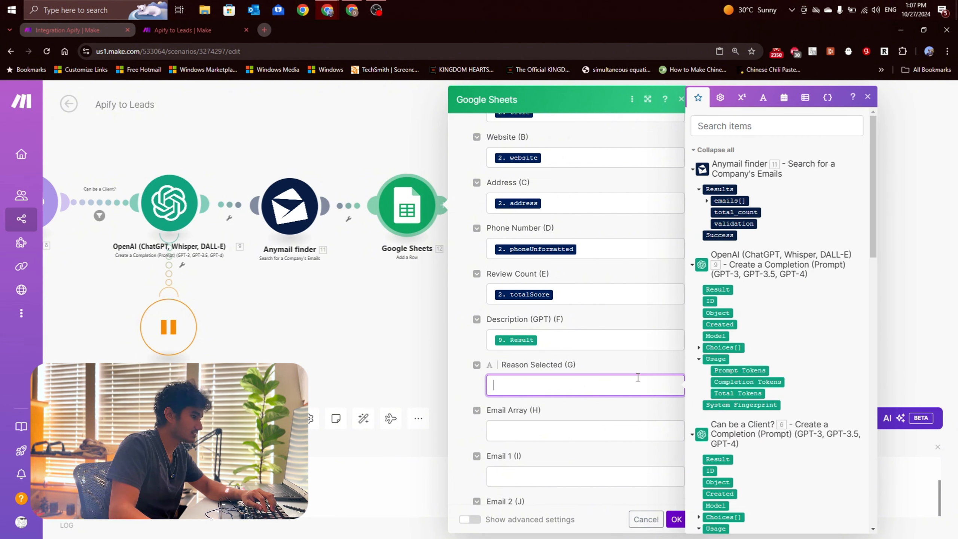
{"action": "left_click", "coordinate": [622, 408]}
Step: Map the Email Array column to the emails[] array in the Anymail finder results
{"action": "scroll", "coordinate": [622, 408], "scroll_direction": "down", "scroll_amount": 1}
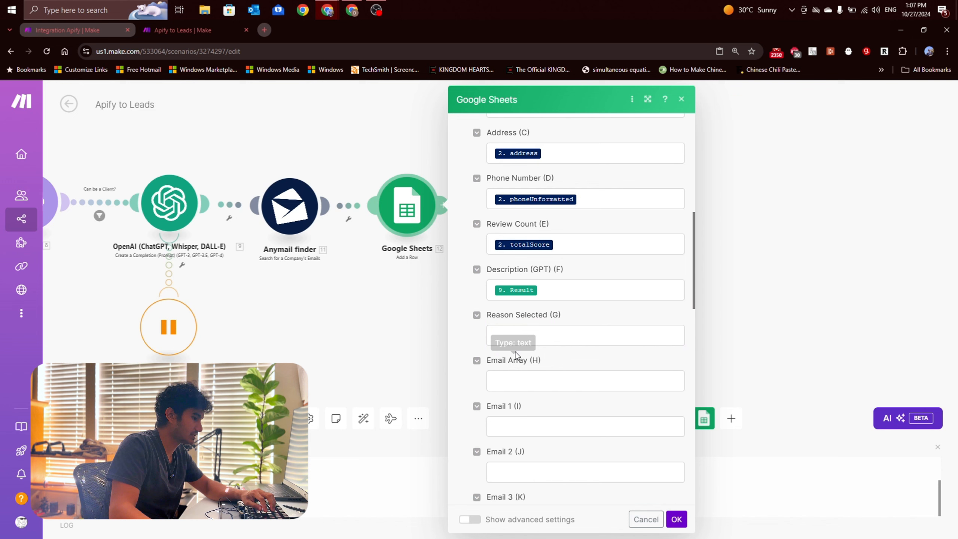
{"action": "left_click", "coordinate": [524, 379]}
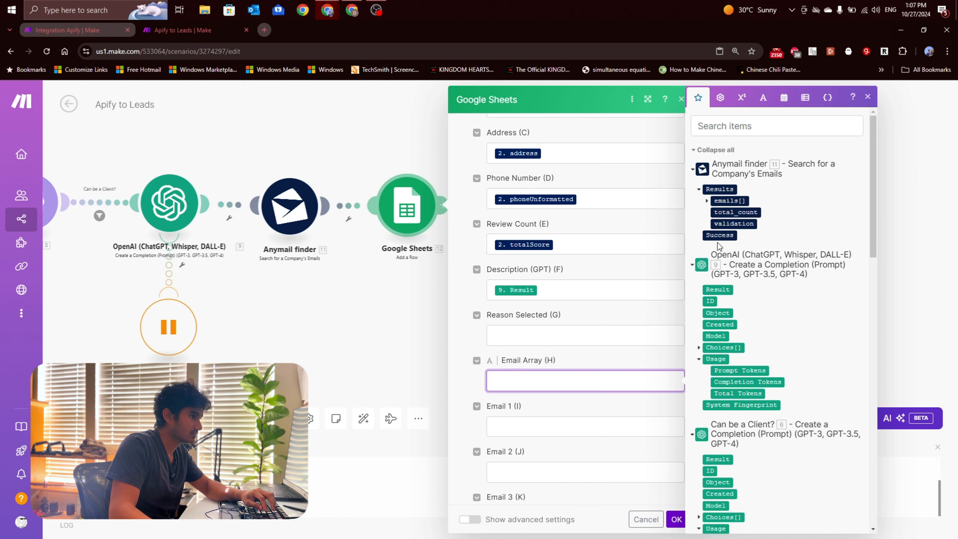
{"action": "left_click", "coordinate": [708, 200]}
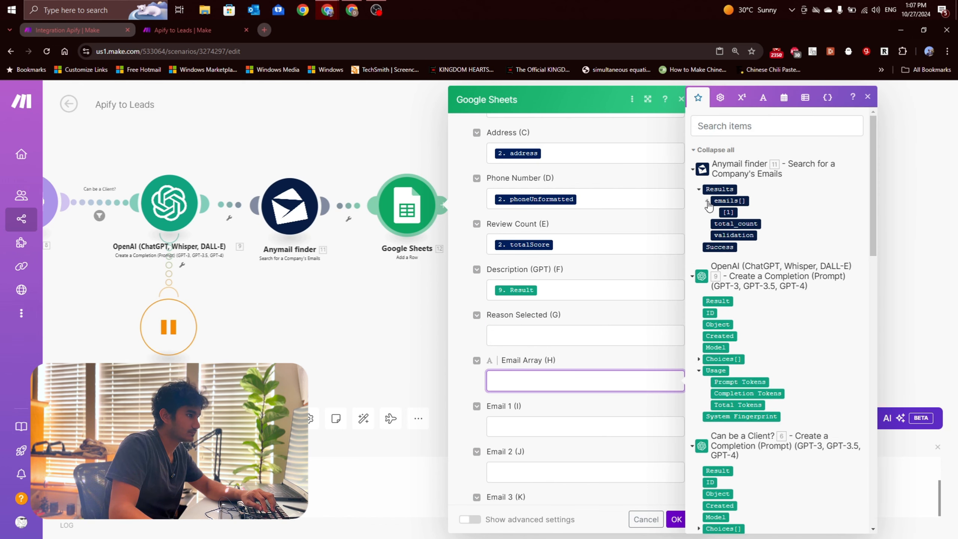
{"action": "left_click", "coordinate": [709, 204]}
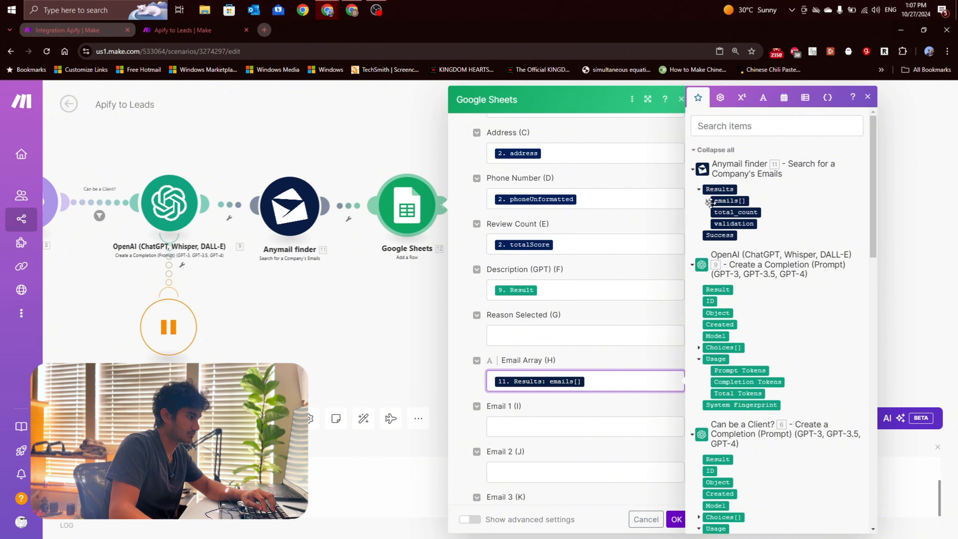
{"action": "left_click", "coordinate": [707, 201]}
{"action": "left_click", "coordinate": [708, 204]}
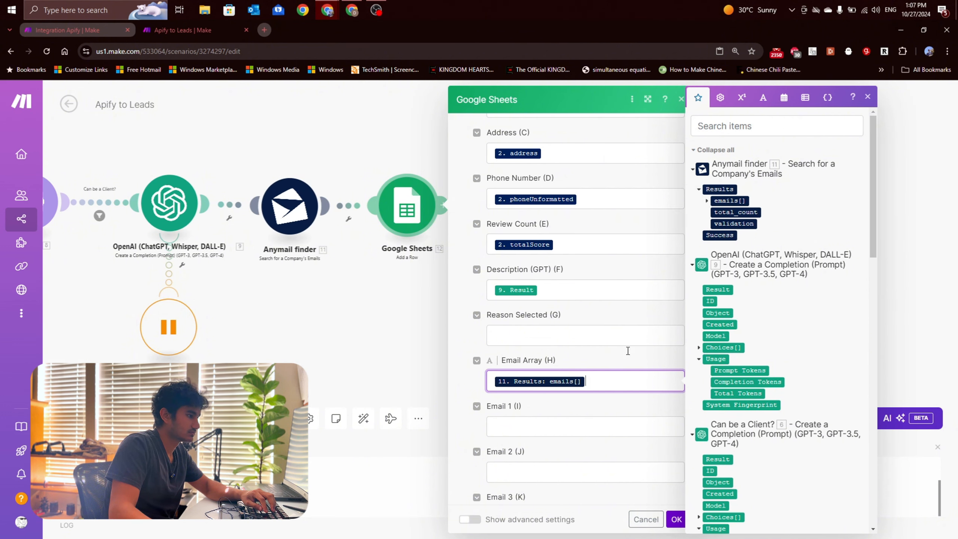
Step: Leave the Email 1 to Email 4 columns empty and save the Google Sheets module's settings
{"action": "left_click", "coordinate": [565, 421]}
{"action": "left_click", "coordinate": [581, 409]}
{"action": "scroll", "coordinate": [526, 418], "scroll_direction": "down", "scroll_amount": 4}
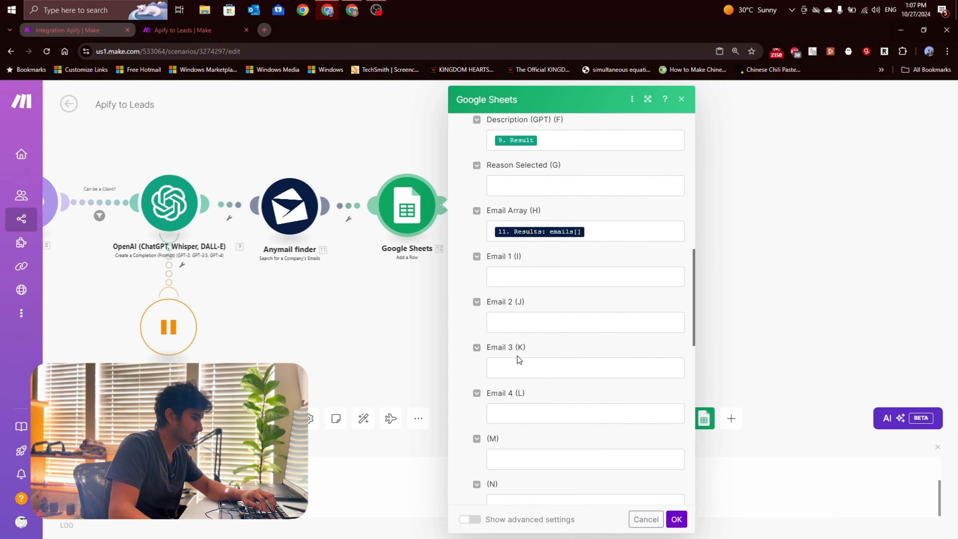
{"action": "left_click", "coordinate": [676, 519]}
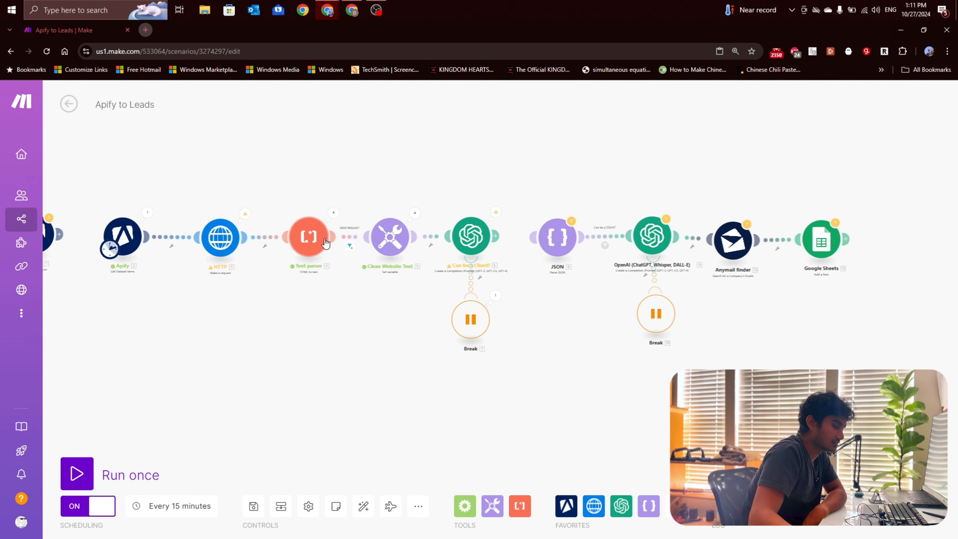
{"action": "scroll", "coordinate": [430, 310], "scroll_direction": "up", "scroll_amount": 2}
{"action": "scroll", "coordinate": [349, 327], "scroll_direction": "down", "scroll_amount": 2}
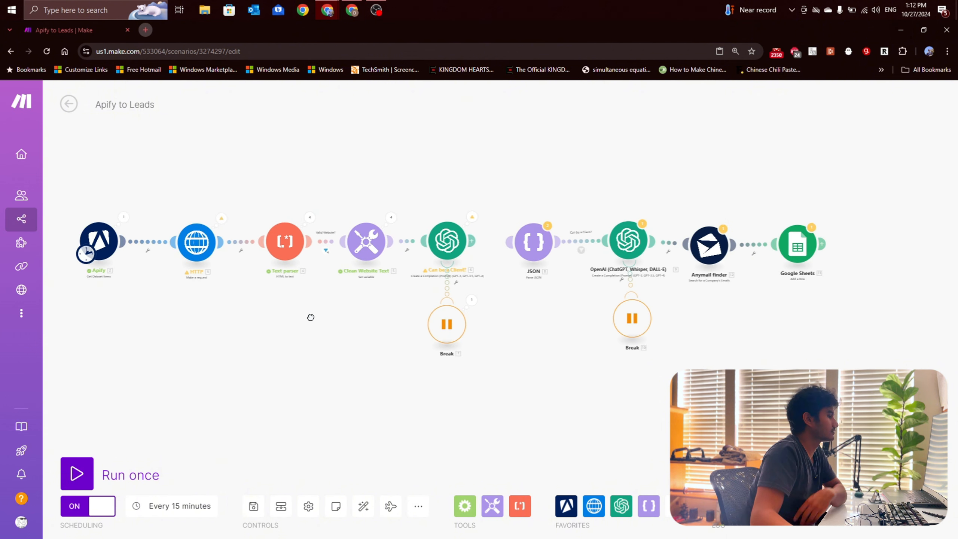
Step: Unlink the JSON parsing module from the OpenAI completion module numbered 9
{"action": "left_click_drag", "start_coordinate": [779, 234], "coordinate": [782, 231]}
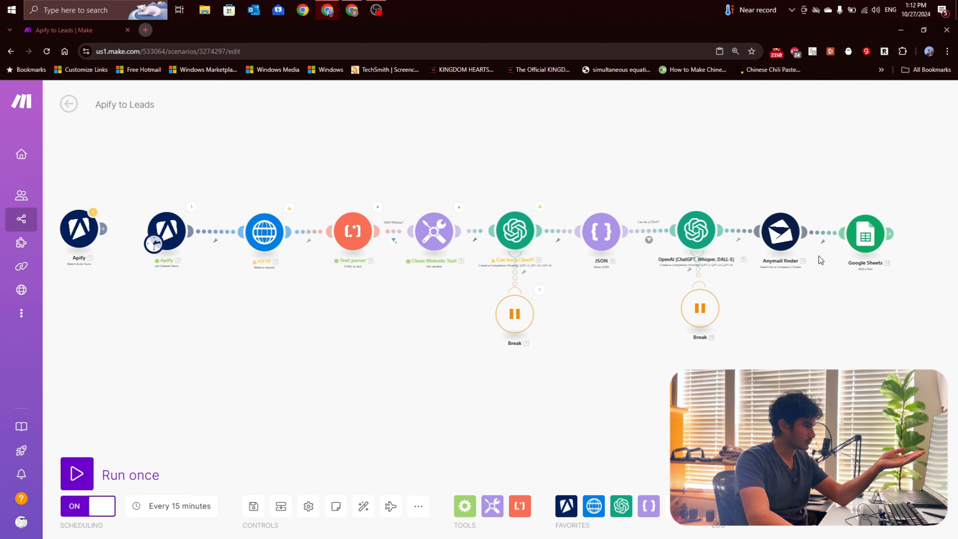
{"action": "scroll", "coordinate": [584, 247], "scroll_direction": "up", "scroll_amount": 3}
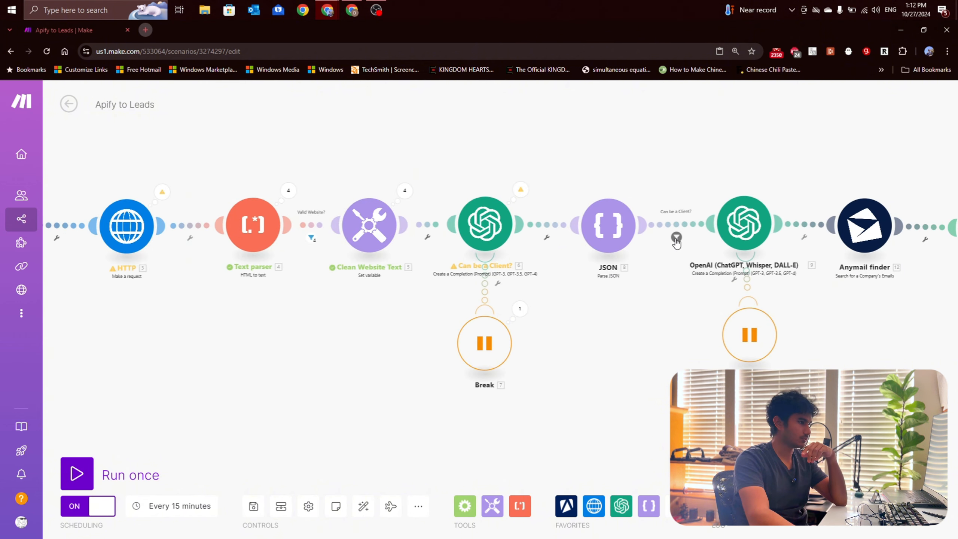
{"action": "scroll", "coordinate": [558, 298], "scroll_direction": "down", "scroll_amount": 2}
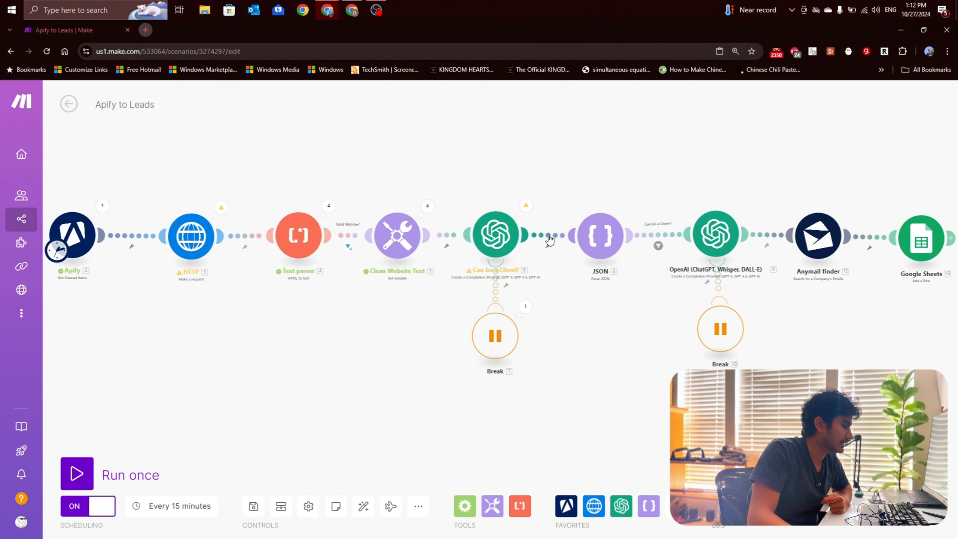
{"action": "scroll", "coordinate": [665, 245], "scroll_direction": "up", "scroll_amount": 2}
{"action": "right_click", "coordinate": [653, 235]}
{"action": "left_click", "coordinate": [681, 262]}
{"action": "scroll", "coordinate": [650, 318], "scroll_direction": "down", "scroll_amount": 1}
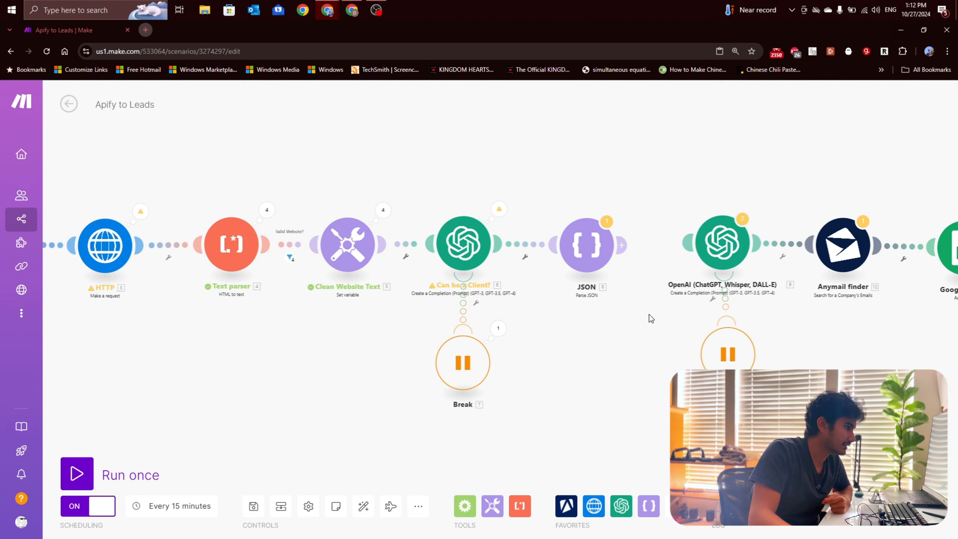
{"action": "scroll", "coordinate": [650, 318], "scroll_direction": "down", "scroll_amount": 2}
{"action": "scroll", "coordinate": [649, 236], "scroll_direction": "up", "scroll_amount": 1}
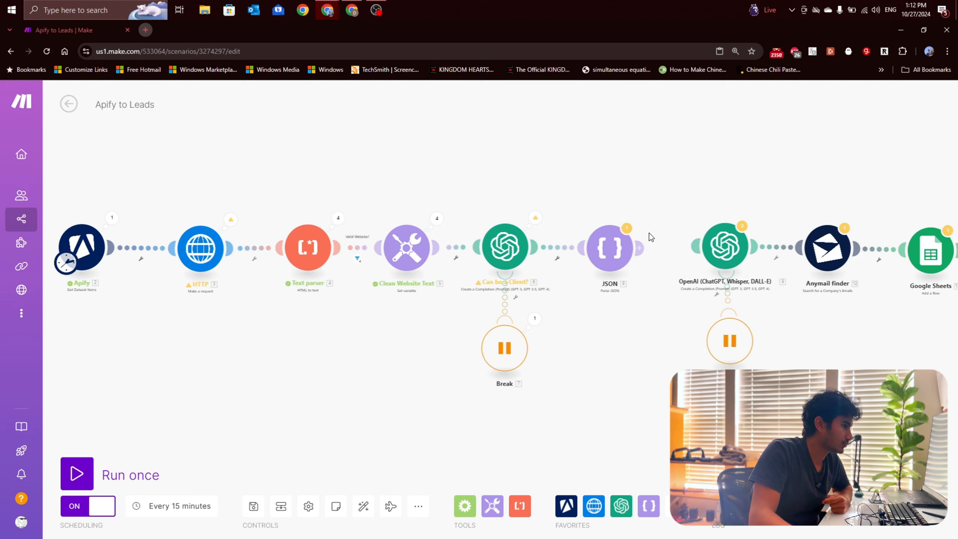
Step: Run the scenario once through the JSON module, stop the run, and examine the JSON module's parsed output
{"action": "left_click", "coordinate": [620, 255]}
{"action": "left_click", "coordinate": [361, 401]}
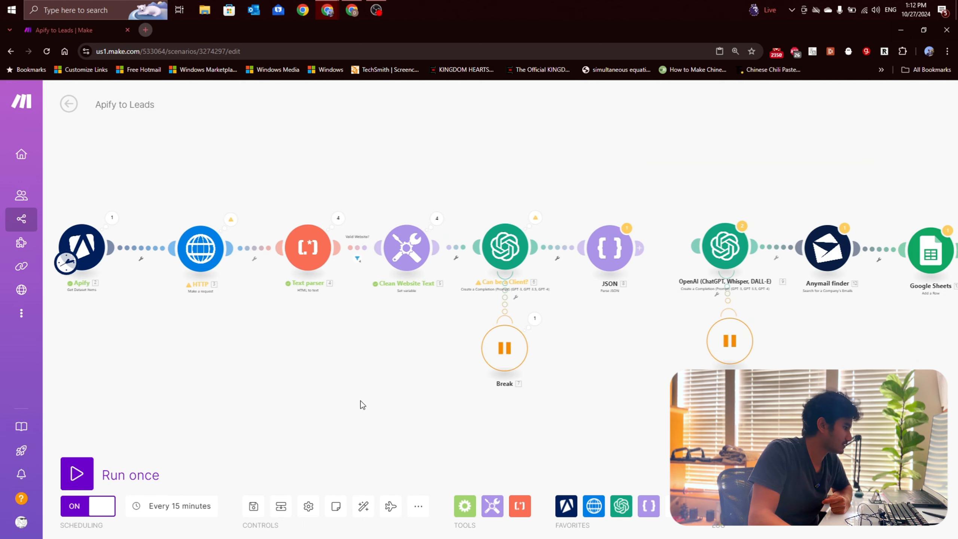
{"action": "left_click", "coordinate": [109, 467]}
{"action": "left_click", "coordinate": [330, 517]}
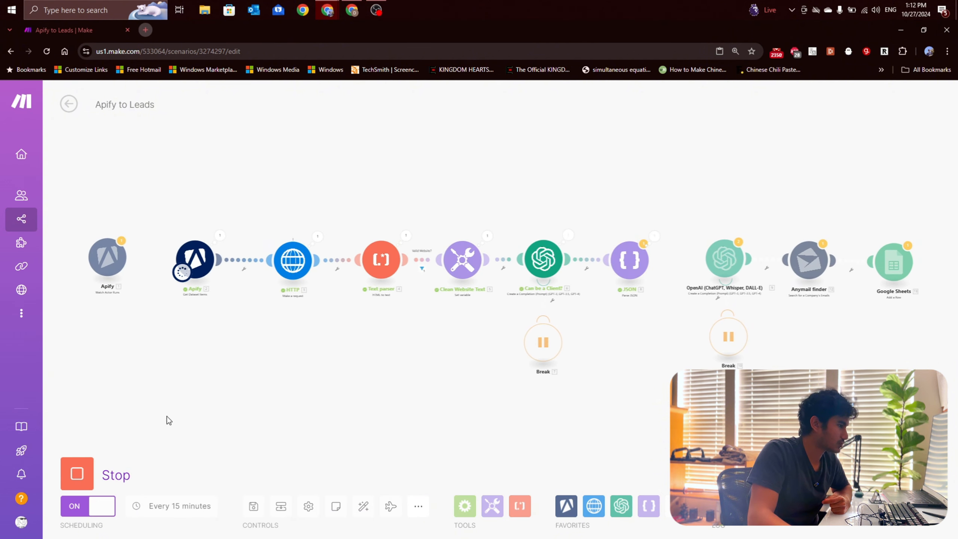
{"action": "left_click", "coordinate": [81, 474]}
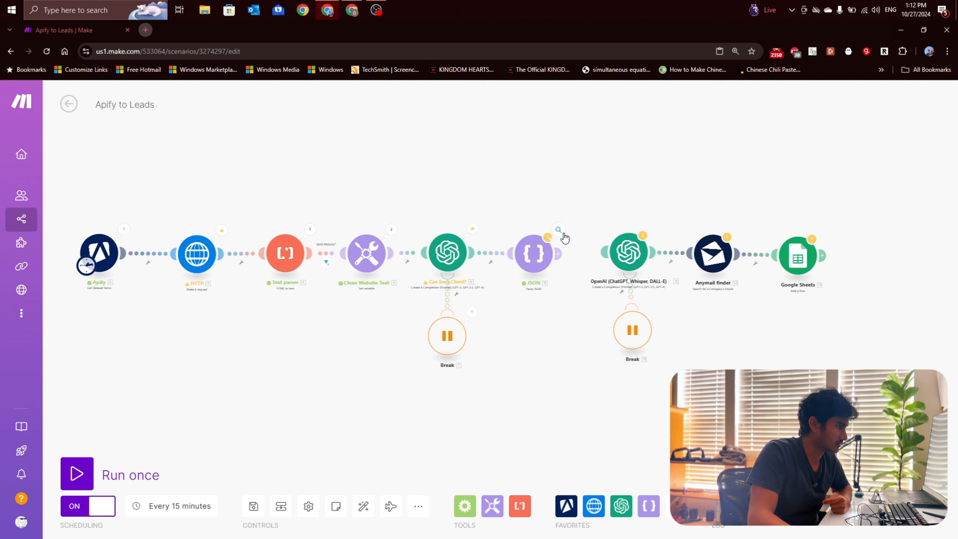
{"action": "left_click", "coordinate": [547, 237]}
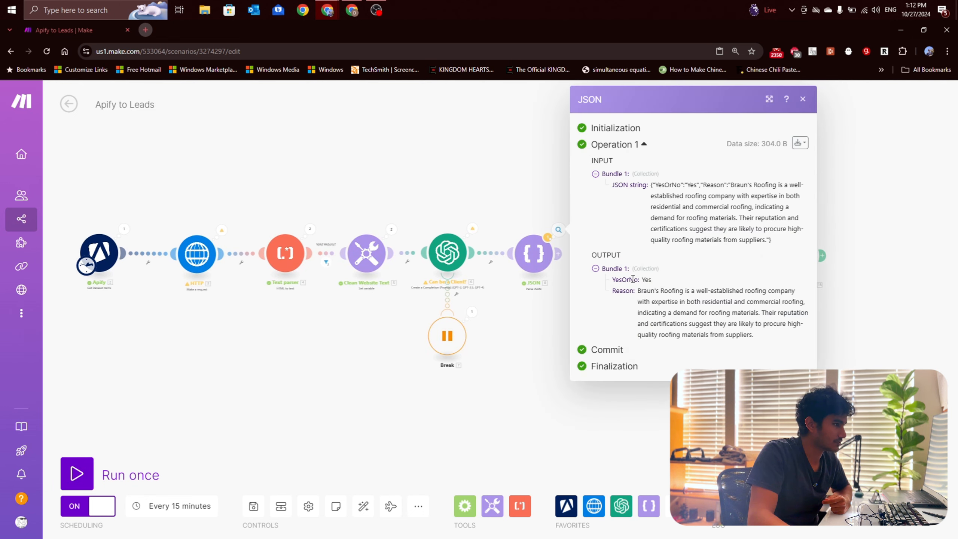
{"action": "left_click", "coordinate": [531, 328]}
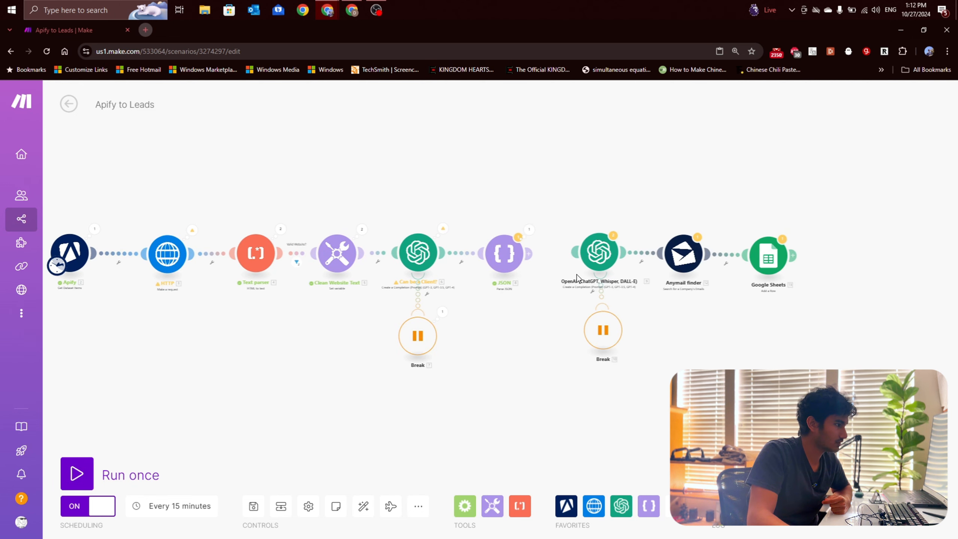
Step: Relink JSON to OpenAI module 9 and map the Can be a Client? filter's condition to the JSON YesOrNo value, then save it
{"action": "left_click", "coordinate": [552, 263]}
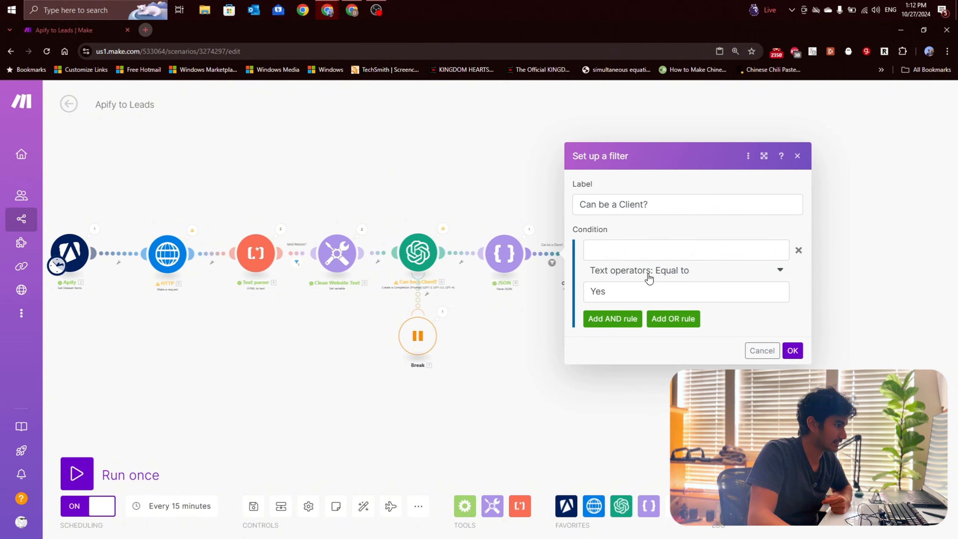
{"action": "left_click", "coordinate": [641, 253]}
{"action": "left_click", "coordinate": [427, 183]}
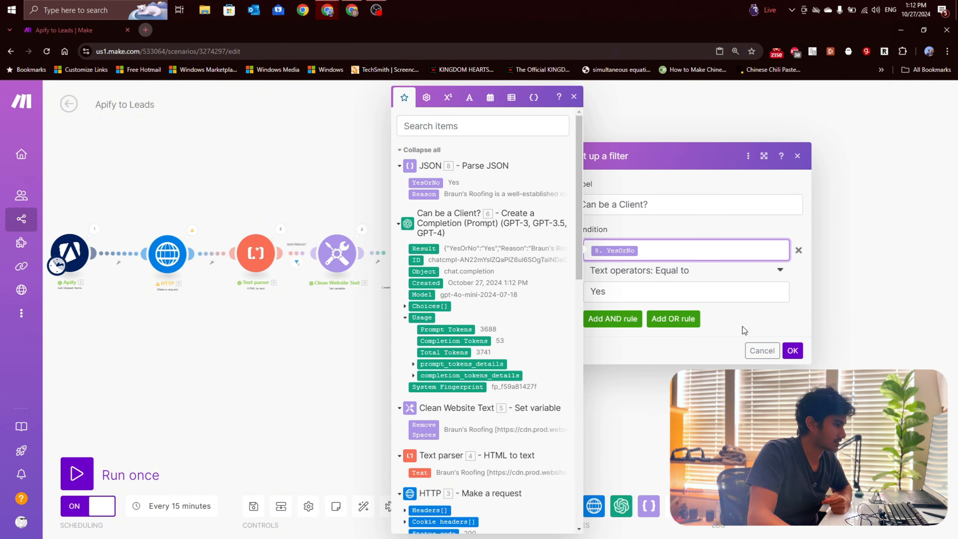
{"action": "left_click", "coordinate": [791, 349]}
{"action": "left_click", "coordinate": [558, 254]}
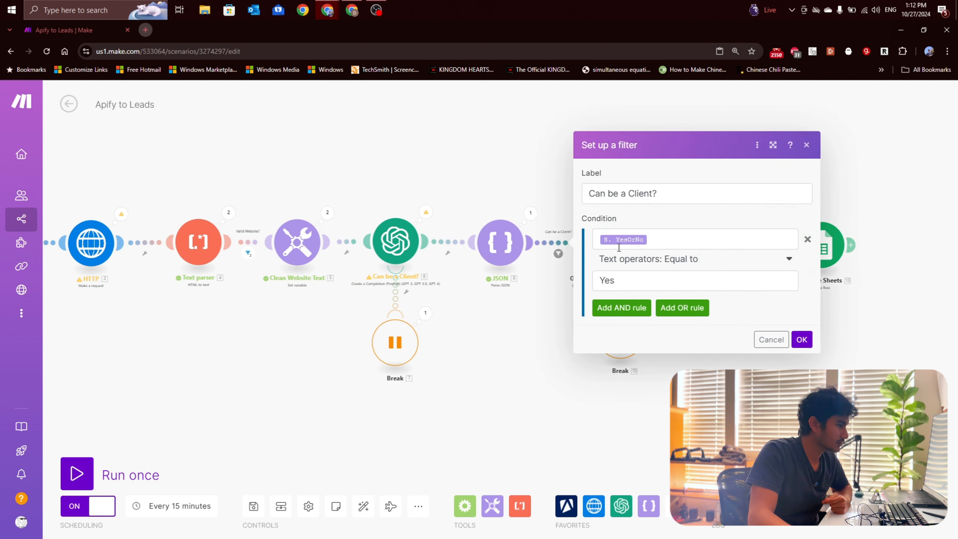
{"action": "left_click", "coordinate": [793, 338]}
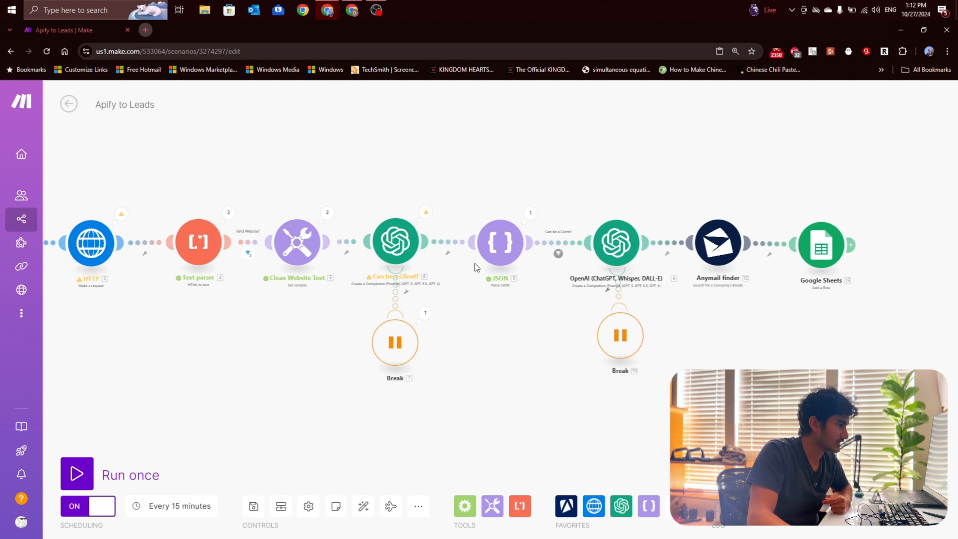
Step: Map the content of Message 3 in OpenAI module 9 to the Remove Spaces variable and save the module's settings
{"action": "scroll", "coordinate": [556, 285], "scroll_direction": "down", "scroll_amount": 2}
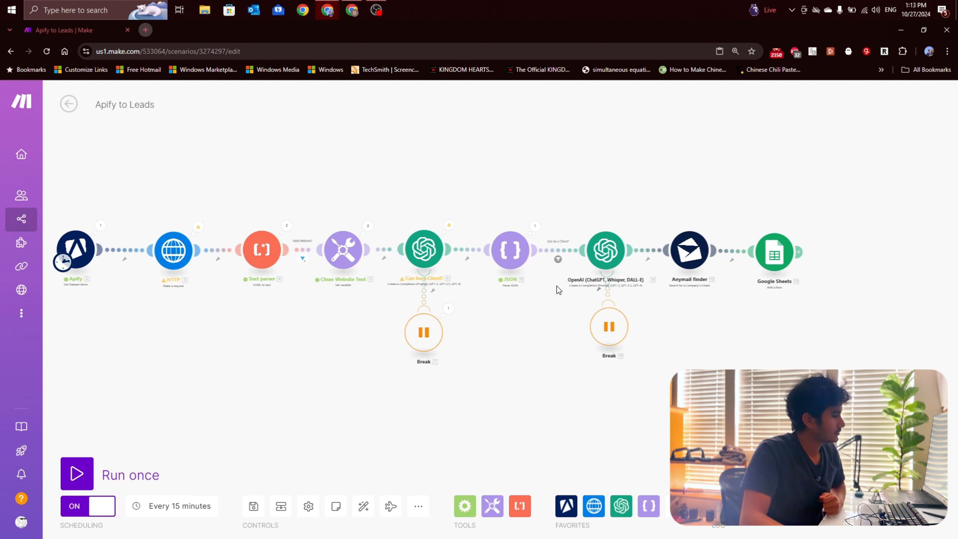
{"action": "scroll", "coordinate": [557, 285], "scroll_direction": "up", "scroll_amount": 1}
{"action": "left_click", "coordinate": [643, 250]}
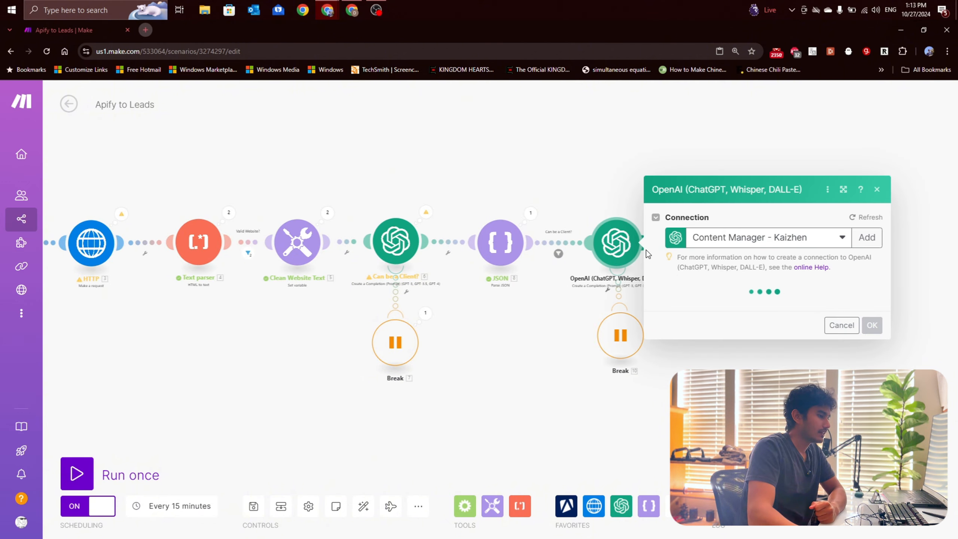
{"action": "scroll", "coordinate": [736, 351], "scroll_direction": "down", "scroll_amount": 5}
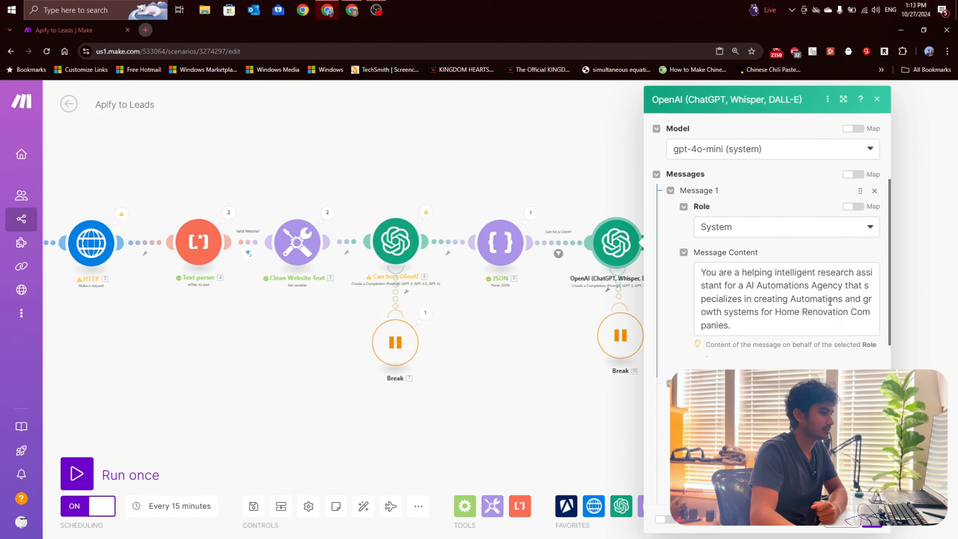
{"action": "scroll", "coordinate": [736, 351], "scroll_direction": "down", "scroll_amount": 3}
{"action": "left_click", "coordinate": [766, 329]}
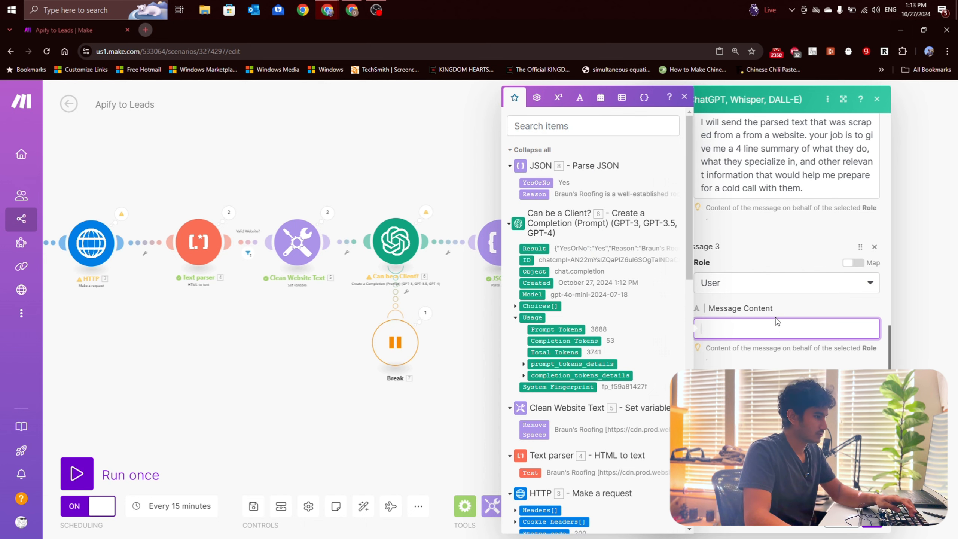
{"action": "scroll", "coordinate": [565, 368], "scroll_direction": "down", "scroll_amount": 2}
{"action": "left_click", "coordinate": [533, 379]}
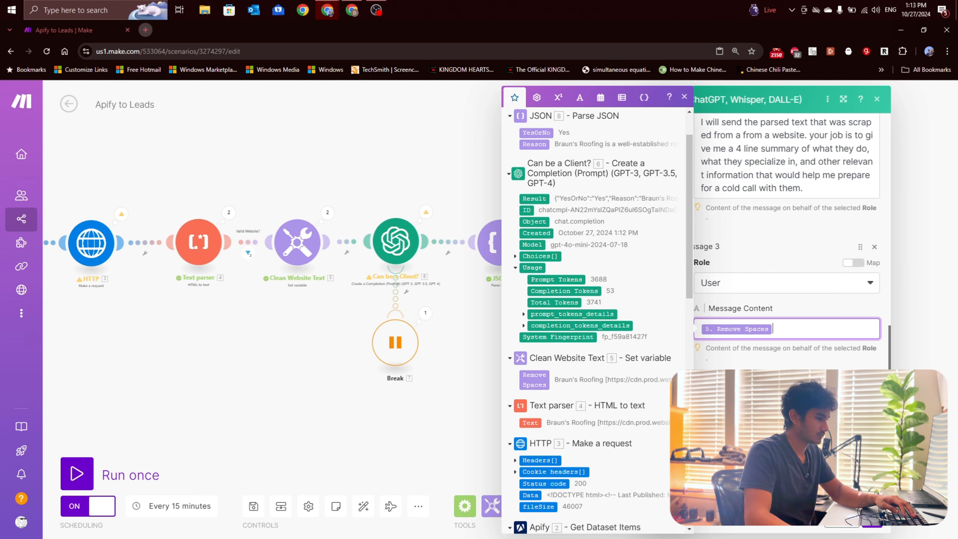
{"action": "left_click", "coordinate": [874, 521]}
{"action": "left_click_drag", "start_coordinate": [738, 334], "coordinate": [669, 321]}
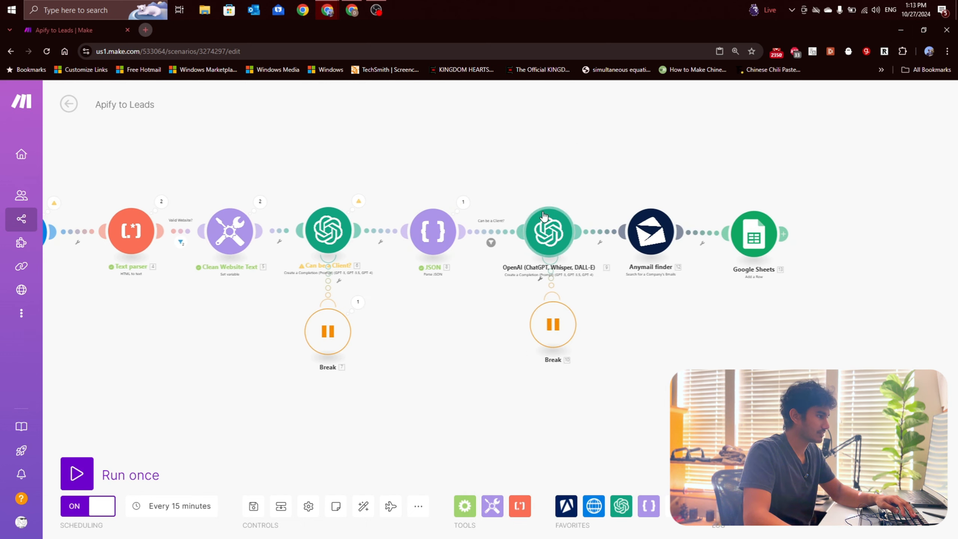
Step: Rename the OpenAI completion module numbered 9 as "Generate a Summary"
{"action": "scroll", "coordinate": [547, 238], "scroll_direction": "up", "scroll_amount": 3}
{"action": "right_click", "coordinate": [530, 241]}
{"action": "left_click", "coordinate": [543, 282]}
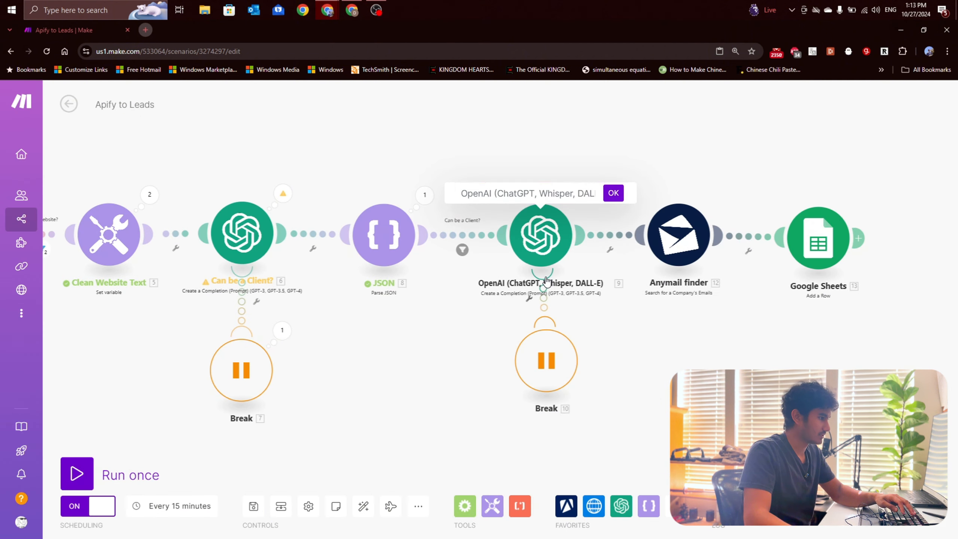
{"action": "type", "text": "Generate "}
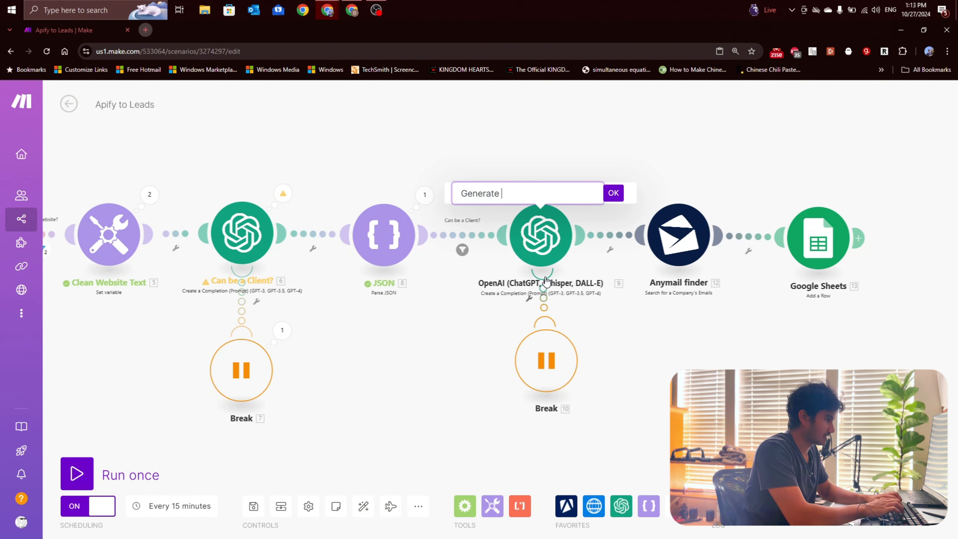
{"action": "type", "text": "a Summary"}
{"action": "key", "text": "Return"}
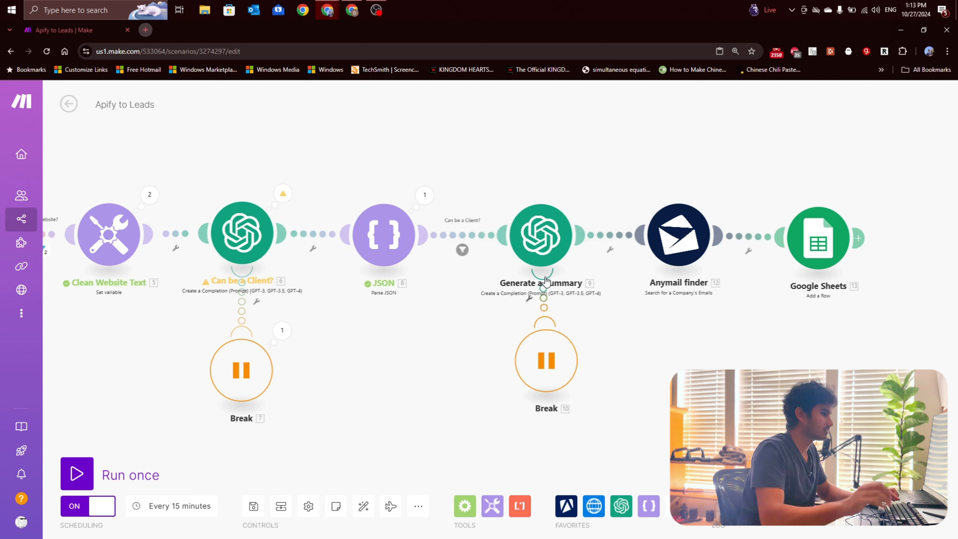
{"action": "scroll", "coordinate": [760, 270], "scroll_direction": "up", "scroll_amount": 1}
{"action": "left_click_drag", "start_coordinate": [760, 270], "coordinate": [706, 257]}
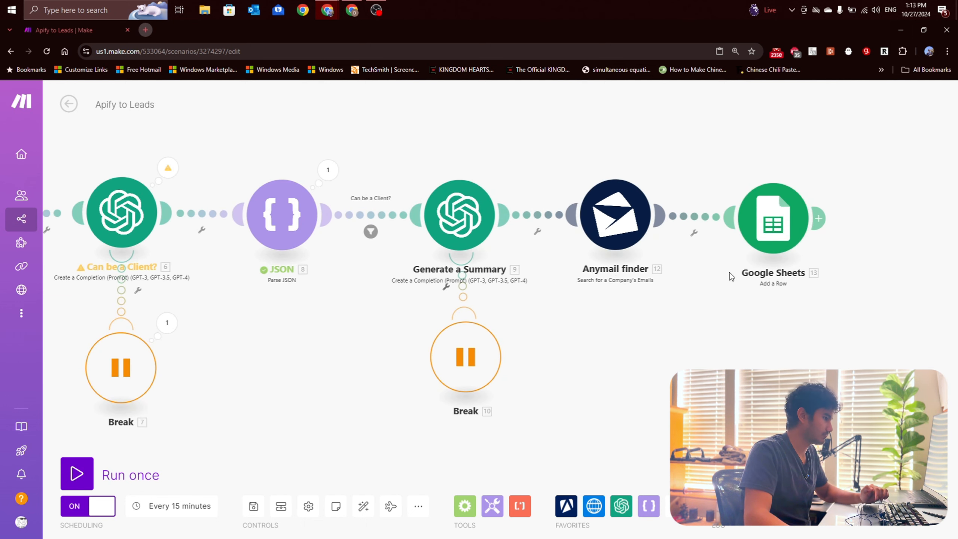
{"action": "scroll", "coordinate": [519, 334], "scroll_direction": "down", "scroll_amount": 3}
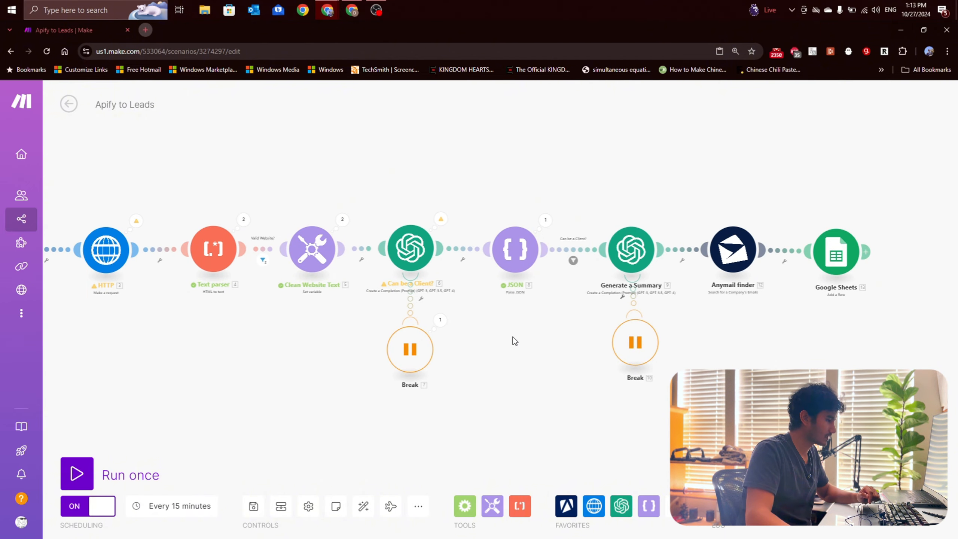
{"action": "left_click_drag", "start_coordinate": [512, 337], "coordinate": [560, 323]}
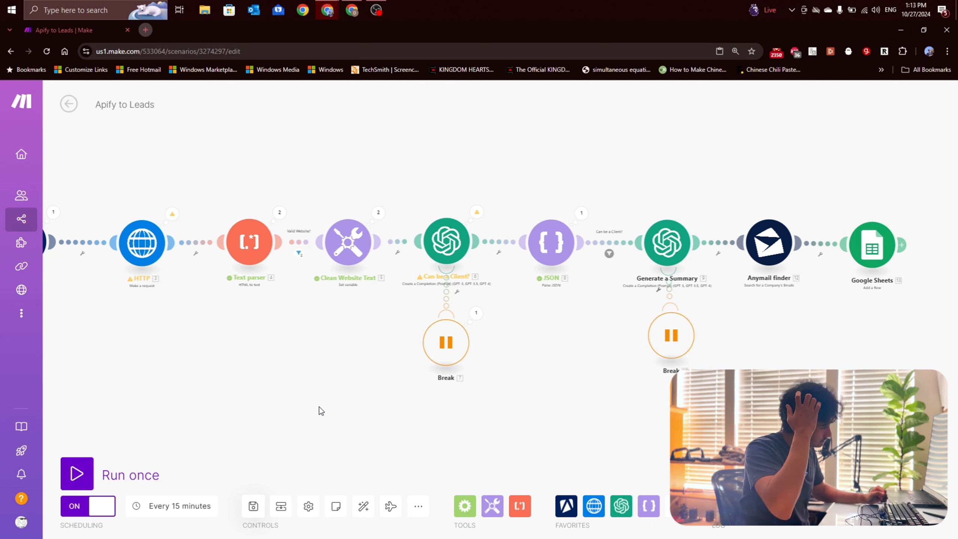
{"action": "left_click_drag", "start_coordinate": [826, 328], "coordinate": [808, 315]}
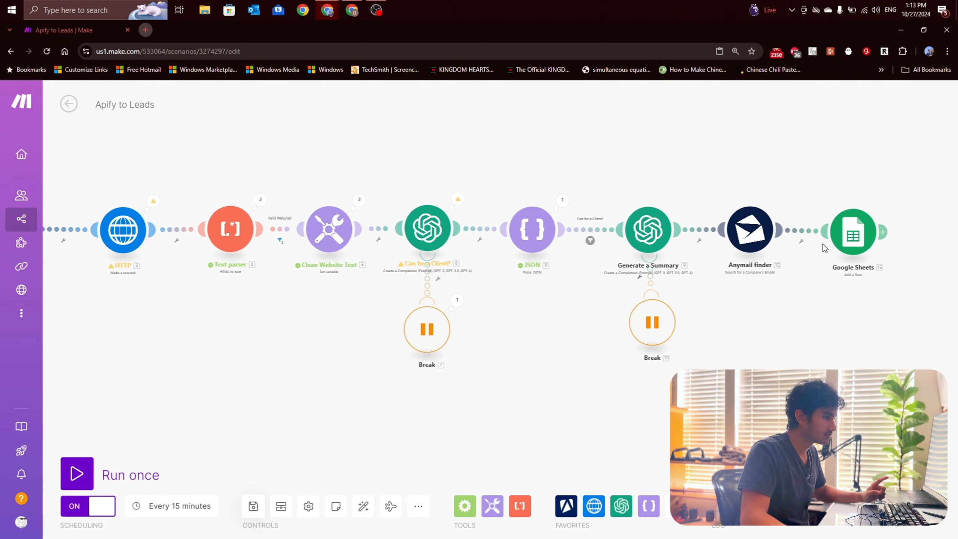
Step: Map the Google Sheets module's Reason Selected column to Reason from the JSON module and save its settings
{"action": "left_click_drag", "start_coordinate": [839, 238], "coordinate": [847, 236]}
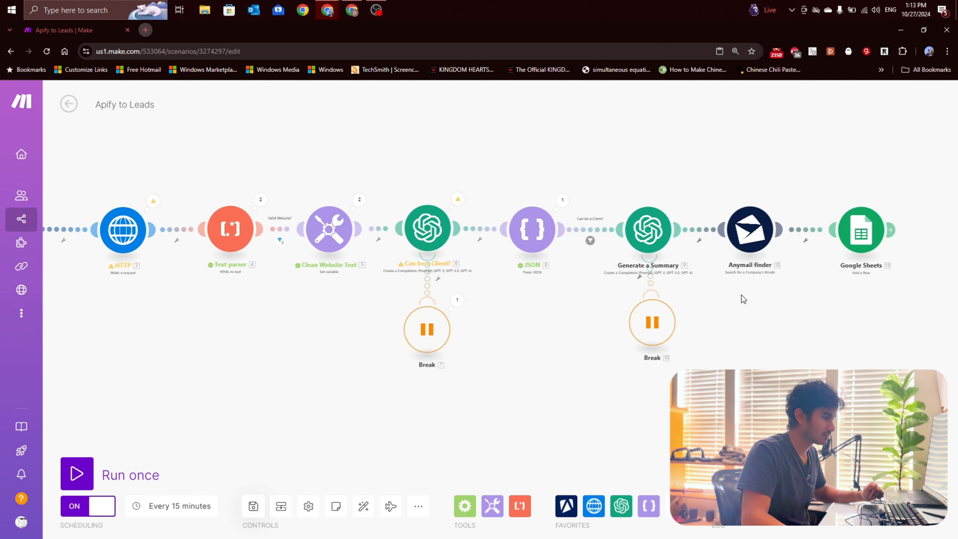
{"action": "left_click", "coordinate": [851, 231]}
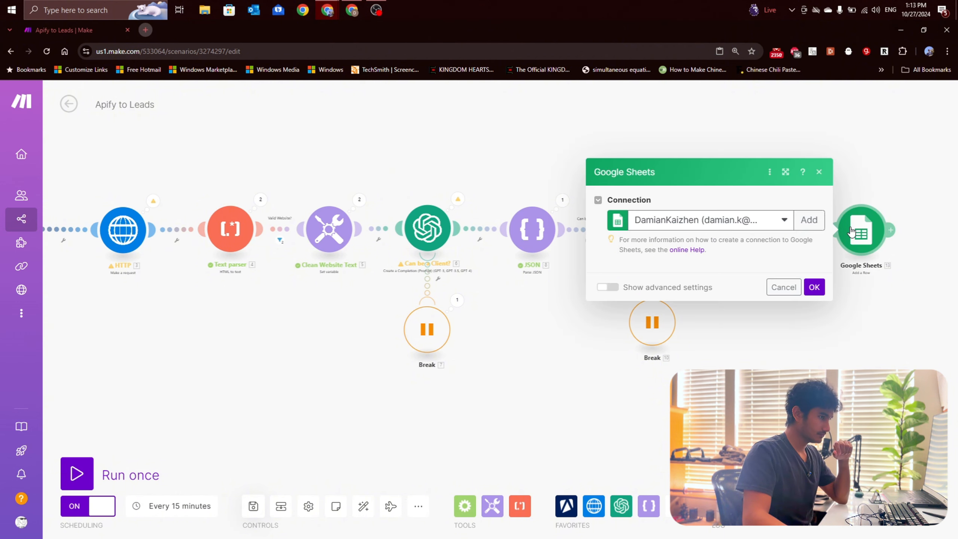
{"action": "scroll", "coordinate": [695, 272], "scroll_direction": "down", "scroll_amount": 10}
{"action": "scroll", "coordinate": [695, 272], "scroll_direction": "up", "scroll_amount": 7}
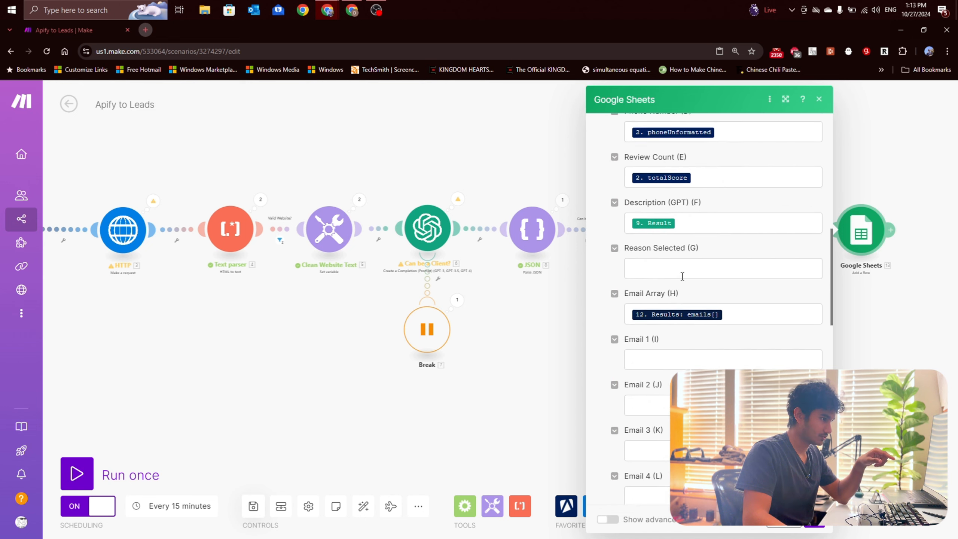
{"action": "scroll", "coordinate": [668, 248], "scroll_direction": "down", "scroll_amount": 2}
{"action": "scroll", "coordinate": [668, 247], "scroll_direction": "down", "scroll_amount": 2}
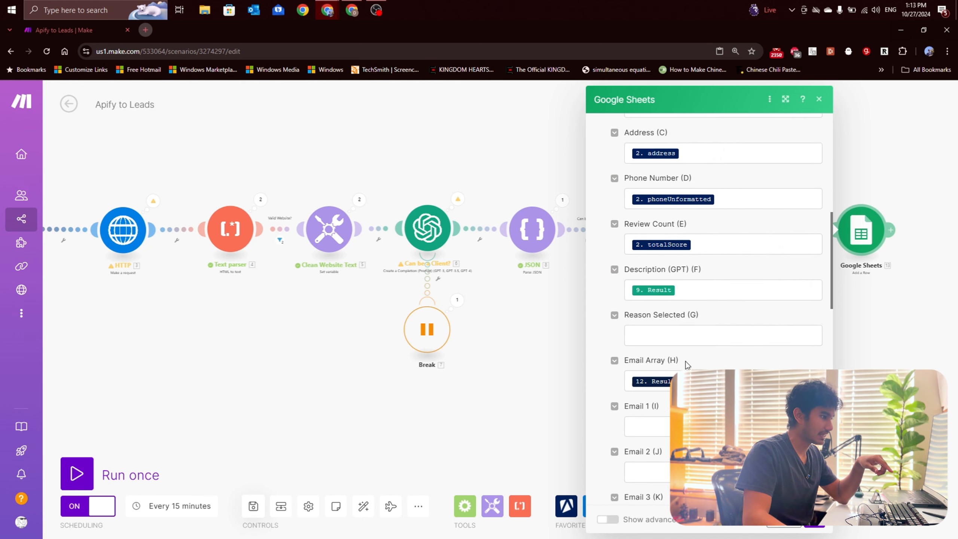
{"action": "left_click", "coordinate": [677, 332]}
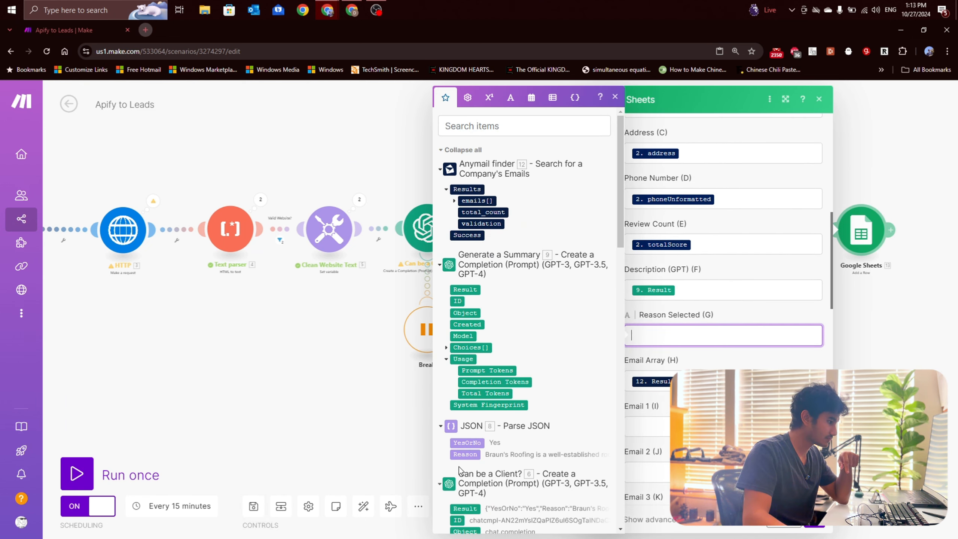
{"action": "left_click", "coordinate": [815, 526]}
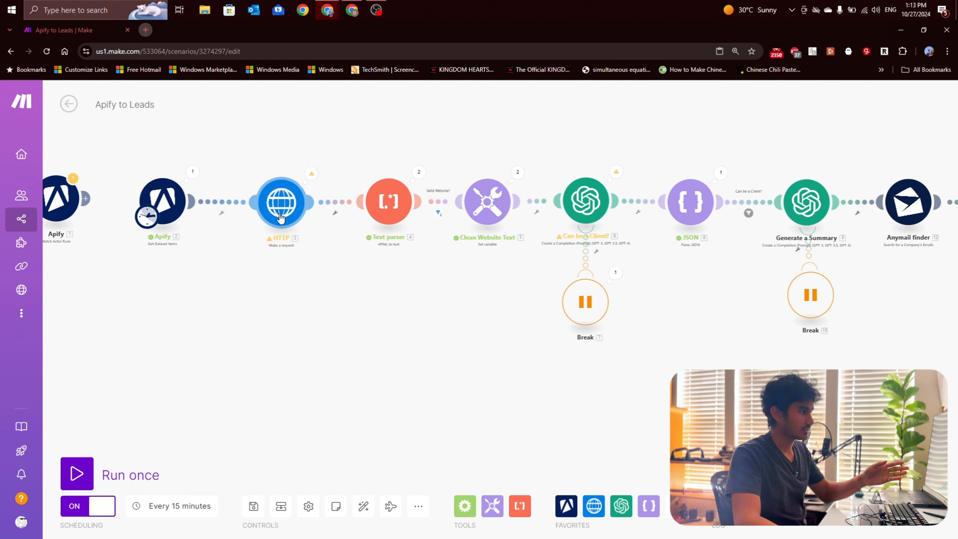
{"action": "left_click_drag", "start_coordinate": [430, 292], "coordinate": [372, 294]}
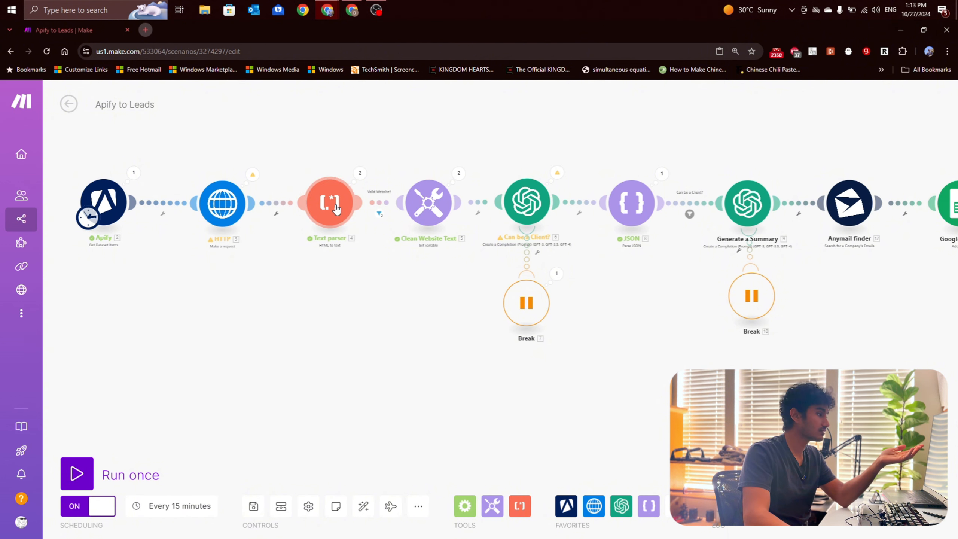
{"action": "left_click_drag", "start_coordinate": [459, 296], "coordinate": [408, 295]}
{"action": "left_click_drag", "start_coordinate": [620, 309], "coordinate": [594, 308]}
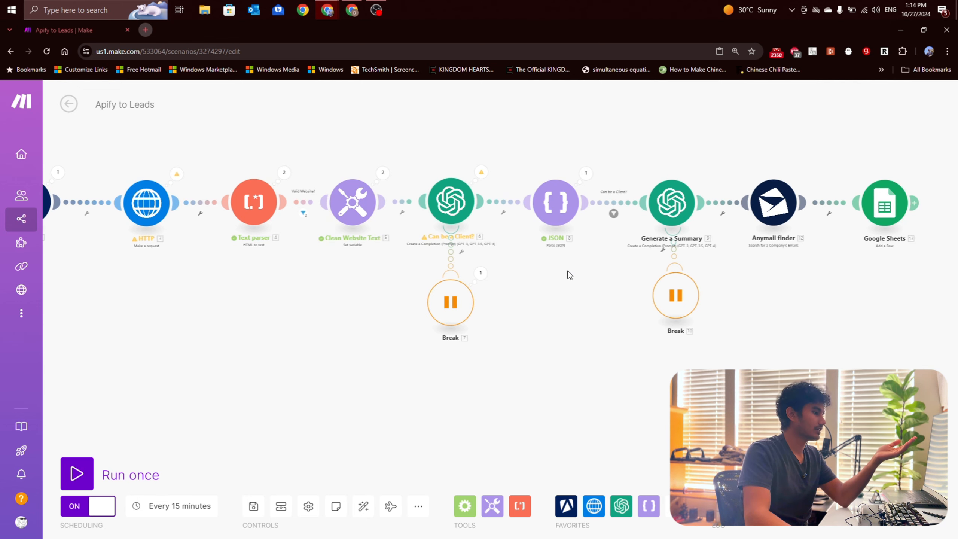
Step: Check the column mappings in the Google Sheets module at the end of the scenario
{"action": "left_click_drag", "start_coordinate": [569, 274], "coordinate": [496, 279]}
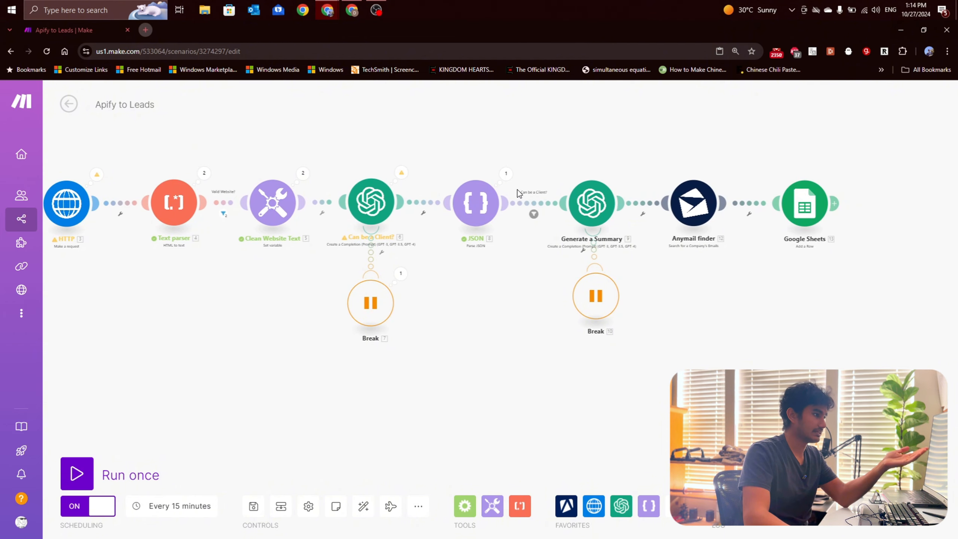
{"action": "left_click_drag", "start_coordinate": [532, 250], "coordinate": [449, 255]}
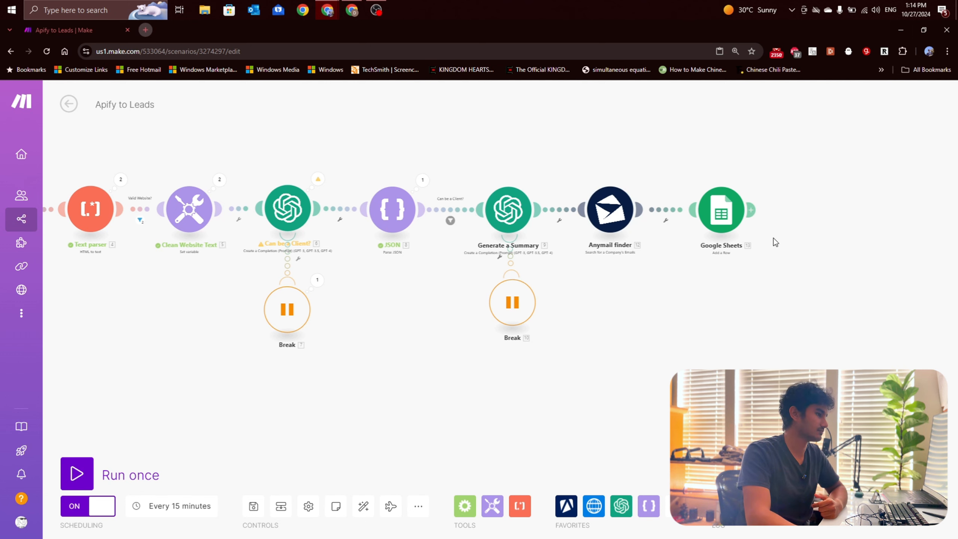
{"action": "left_click", "coordinate": [720, 209]}
{"action": "scroll", "coordinate": [566, 264], "scroll_direction": "down", "scroll_amount": 4}
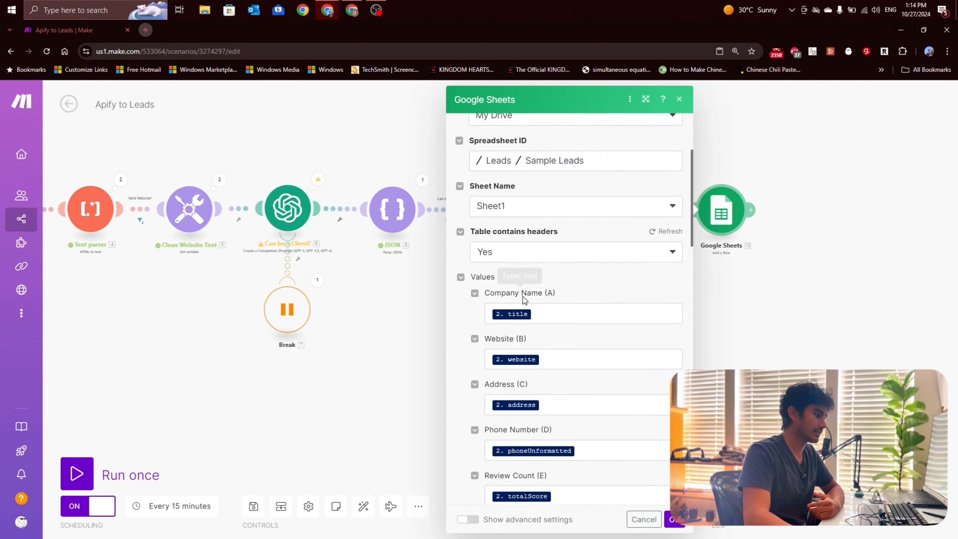
{"action": "scroll", "coordinate": [523, 300], "scroll_direction": "down", "scroll_amount": 8}
{"action": "left_click", "coordinate": [773, 330]}
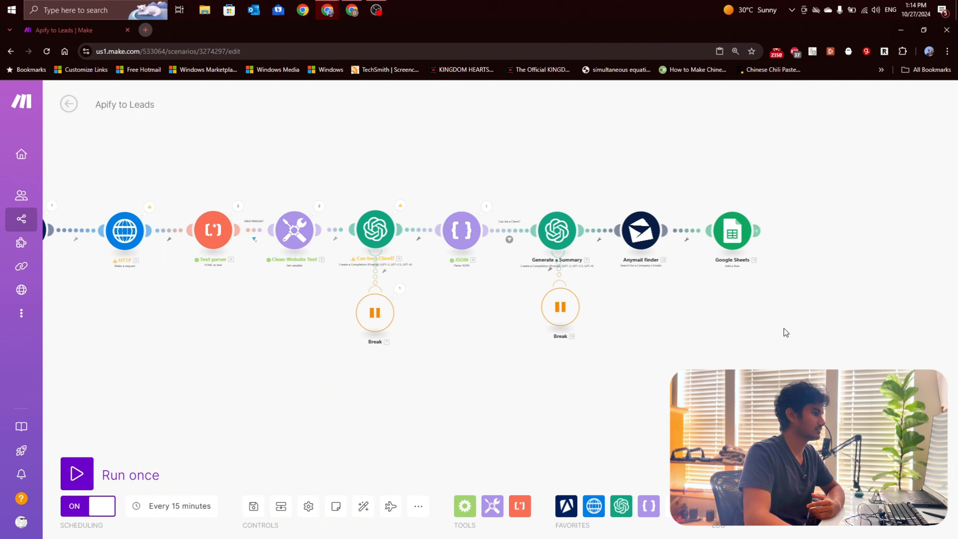
{"action": "left_click", "coordinate": [719, 220]}
{"action": "scroll", "coordinate": [832, 325], "scroll_direction": "down", "scroll_amount": 10}
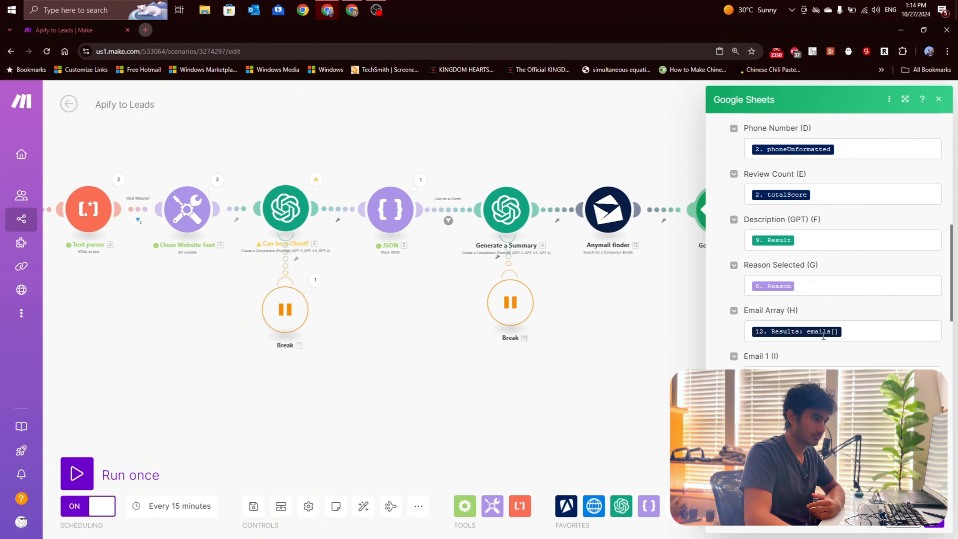
{"action": "left_click", "coordinate": [933, 526]}
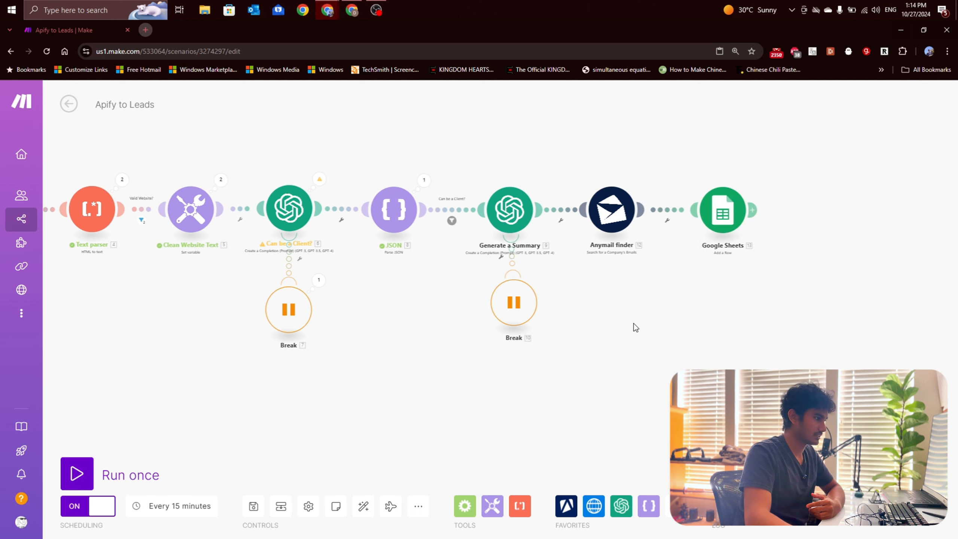
{"action": "scroll", "coordinate": [695, 319], "scroll_direction": "down", "scroll_amount": 2}
{"action": "left_click_drag", "start_coordinate": [696, 319], "coordinate": [776, 303]}
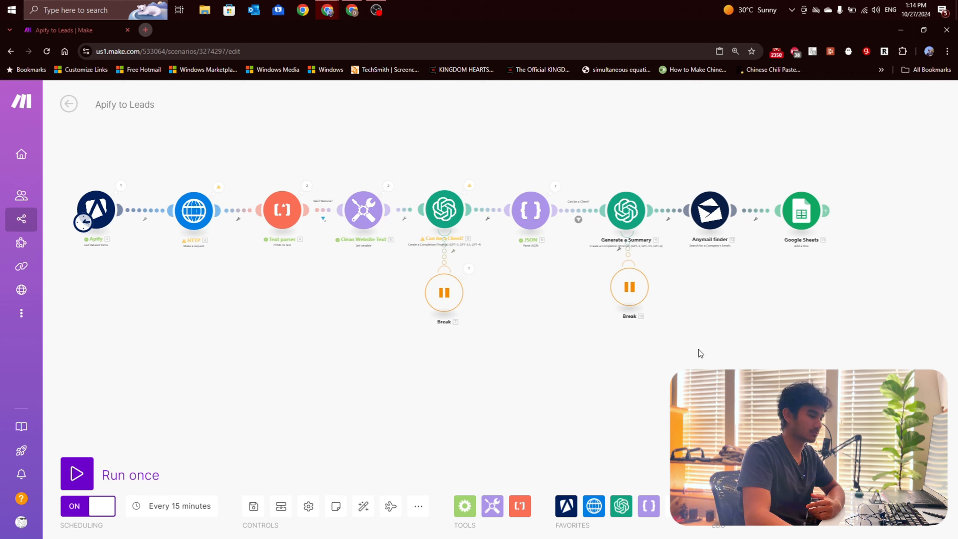
Step: Run the Apify to Leads scenario once and follow its progress through the modules
{"action": "left_click", "coordinate": [87, 471]}
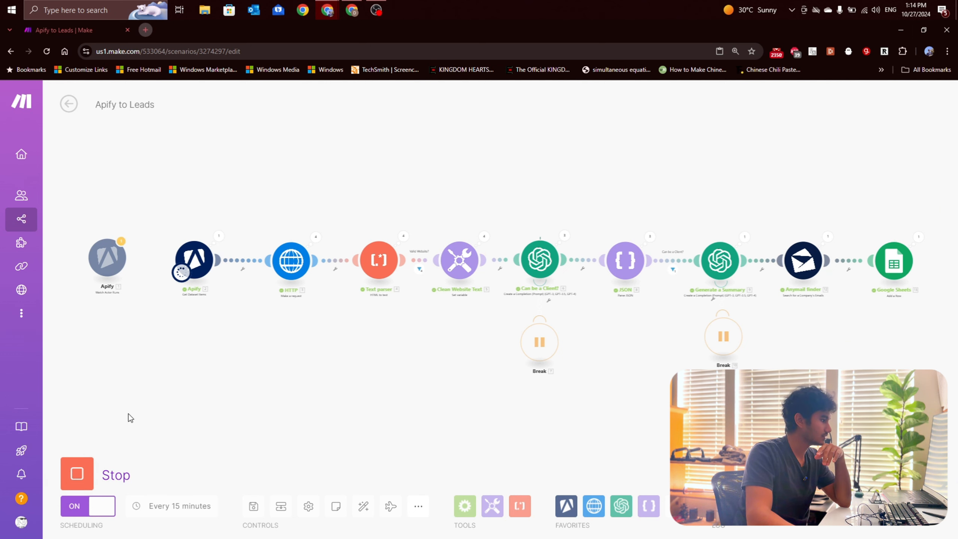
{"action": "left_click_drag", "start_coordinate": [615, 300], "coordinate": [471, 296]}
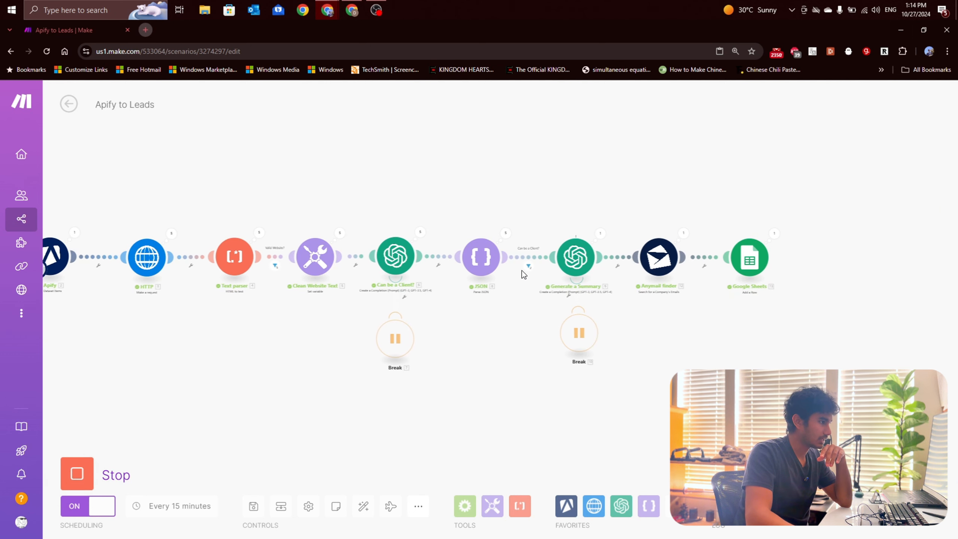
{"action": "scroll", "coordinate": [543, 272], "scroll_direction": "up", "scroll_amount": 2}
{"action": "scroll", "coordinate": [345, 274], "scroll_direction": "down", "scroll_amount": 2}
{"action": "scroll", "coordinate": [98, 248], "scroll_direction": "up", "scroll_amount": 1}
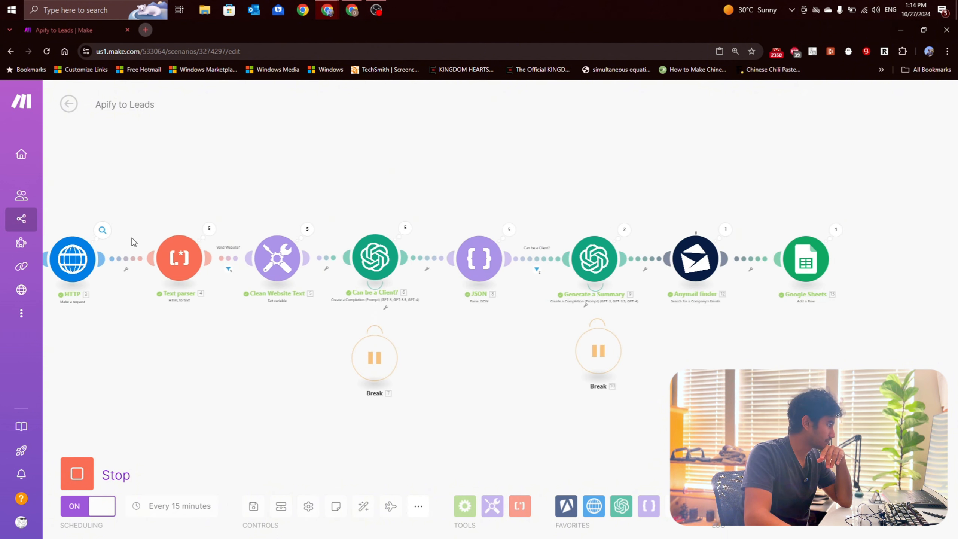
{"action": "left_click_drag", "start_coordinate": [727, 334], "coordinate": [686, 333]}
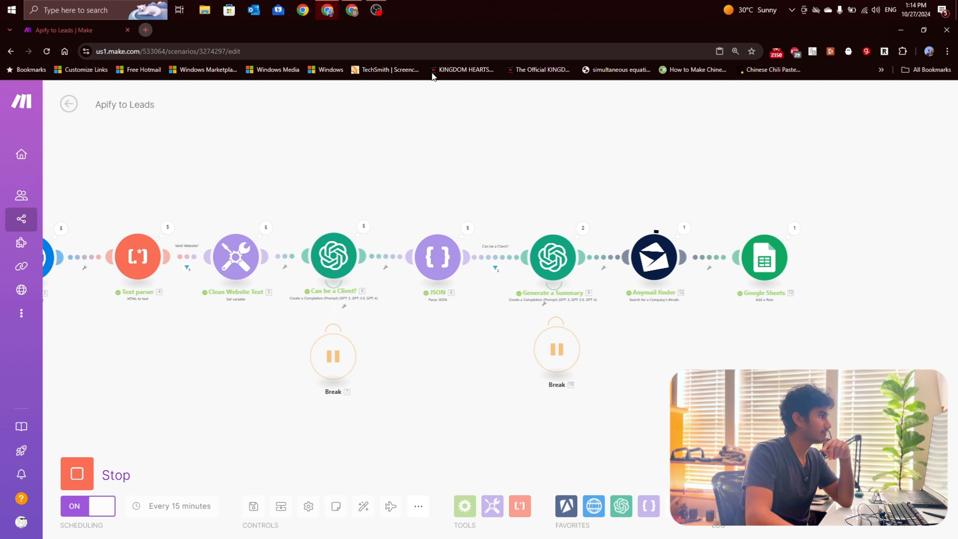
Step: Switch to the Sample Leads spreadsheet and examine the incoming lead rows, including the Email Array cells in rows 2 and 3
{"action": "left_click", "coordinate": [351, 10]}
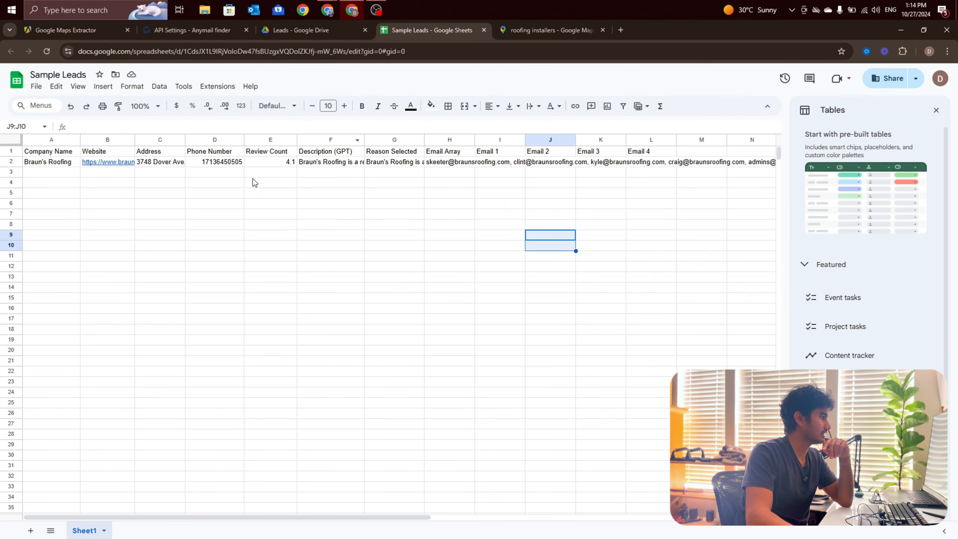
{"action": "left_click", "coordinate": [48, 161]}
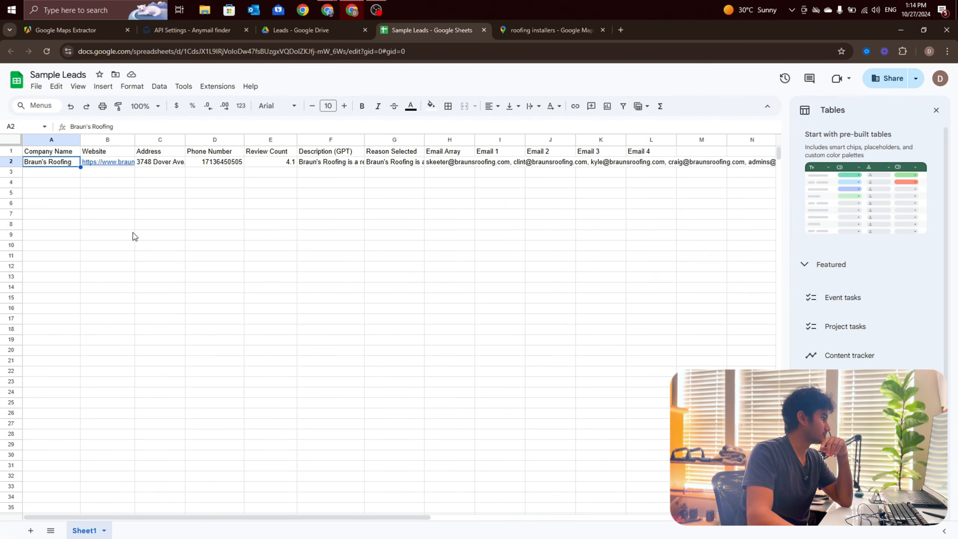
{"action": "left_click", "coordinate": [107, 234]}
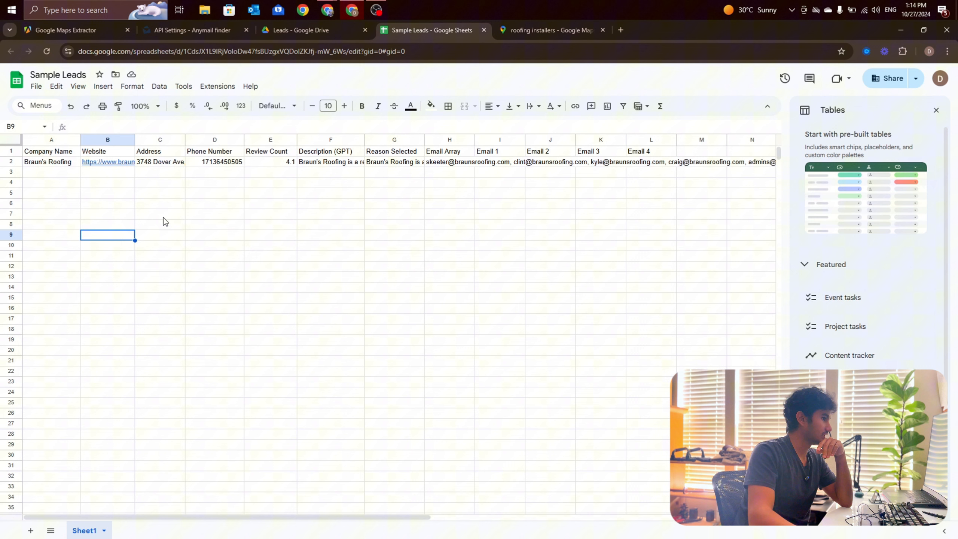
{"action": "left_click", "coordinate": [497, 167]}
{"action": "left_click", "coordinate": [468, 163]}
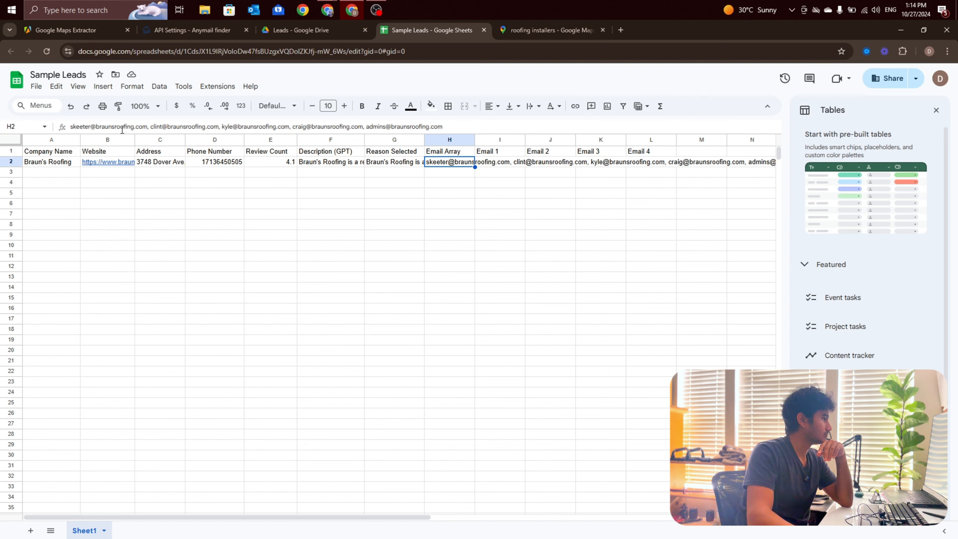
{"action": "left_click", "coordinate": [434, 174]}
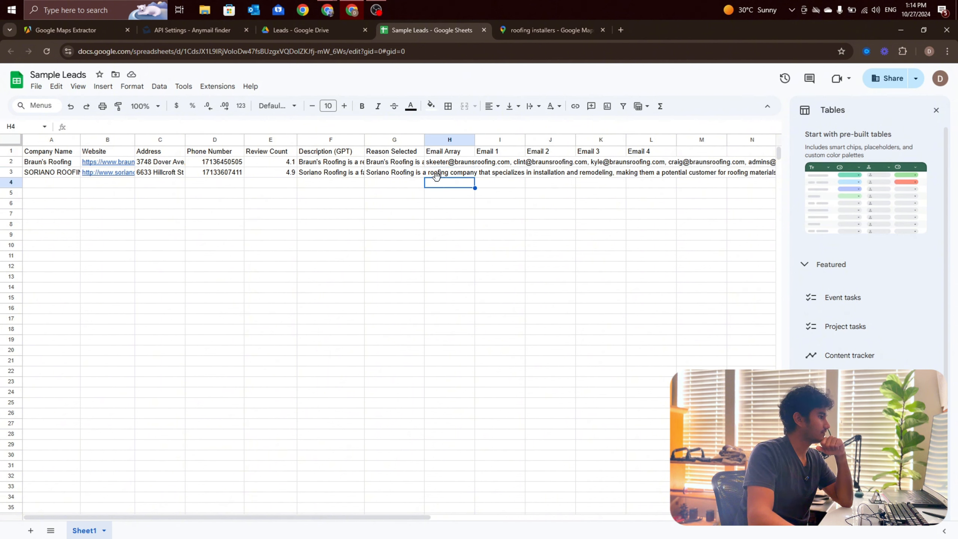
{"action": "left_click", "coordinate": [445, 166]}
{"action": "left_click", "coordinate": [453, 174]}
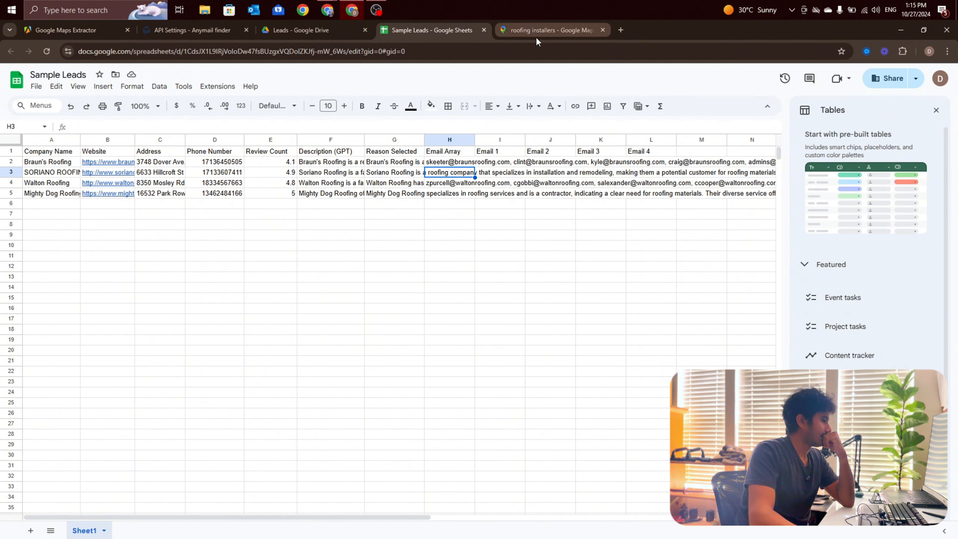
Step: Enter a SPLIT formula in I2 that splits H2 using the delimiter "' "
{"action": "left_click", "coordinate": [490, 165]}
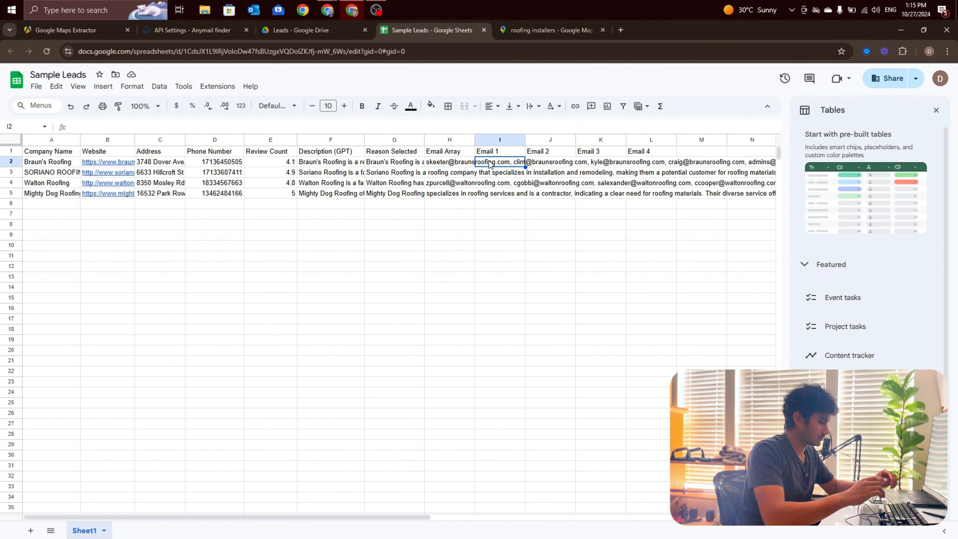
{"action": "type", "text": "=sp"}
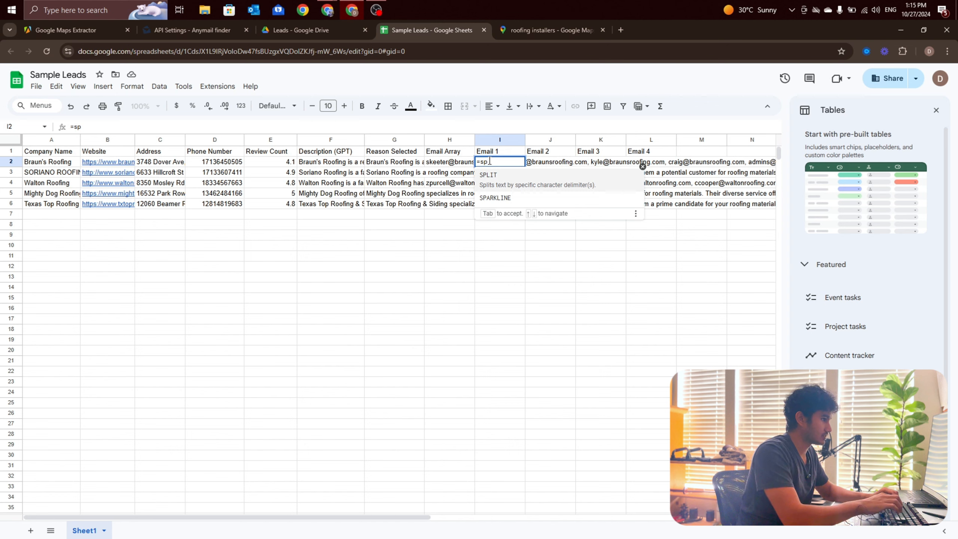
{"action": "type", "text": "lit("}
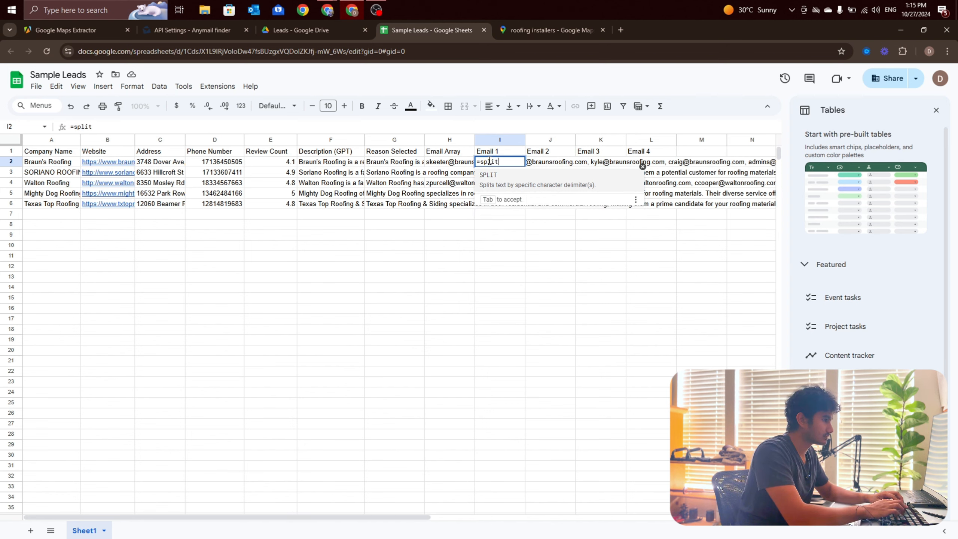
{"action": "left_click", "coordinate": [439, 162]}
{"action": "type", "text": ","}
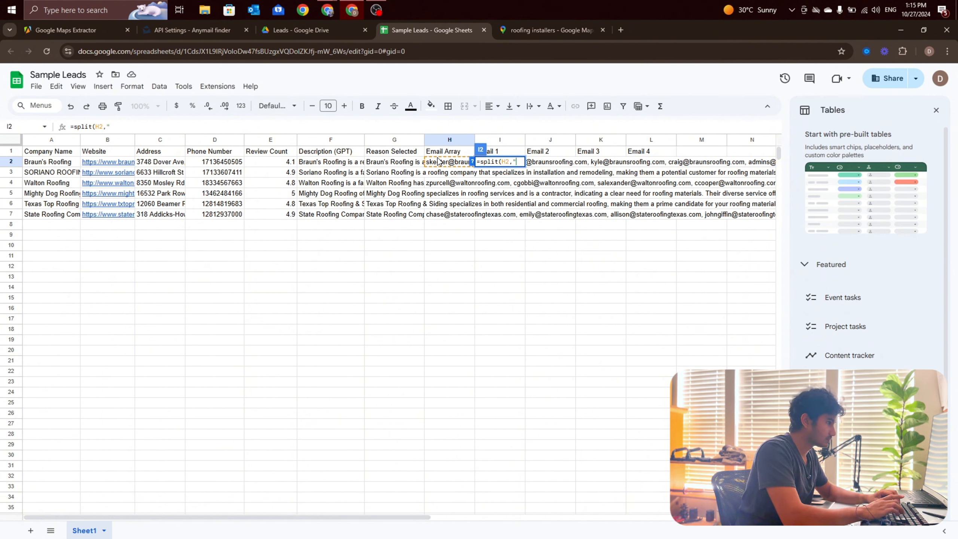
{"action": "type", "text": "\""}
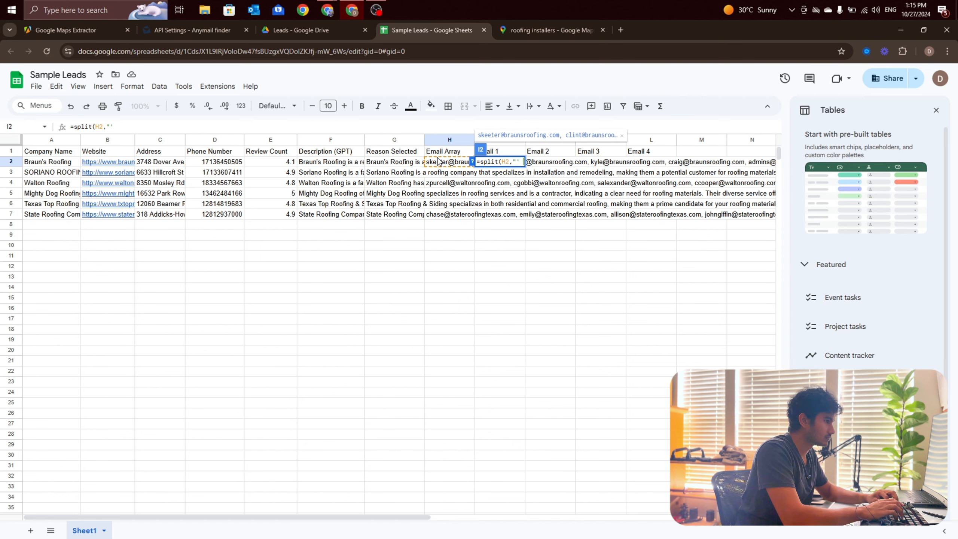
{"action": "type", "text": ", \")"}
{"action": "key", "text": "Return"}
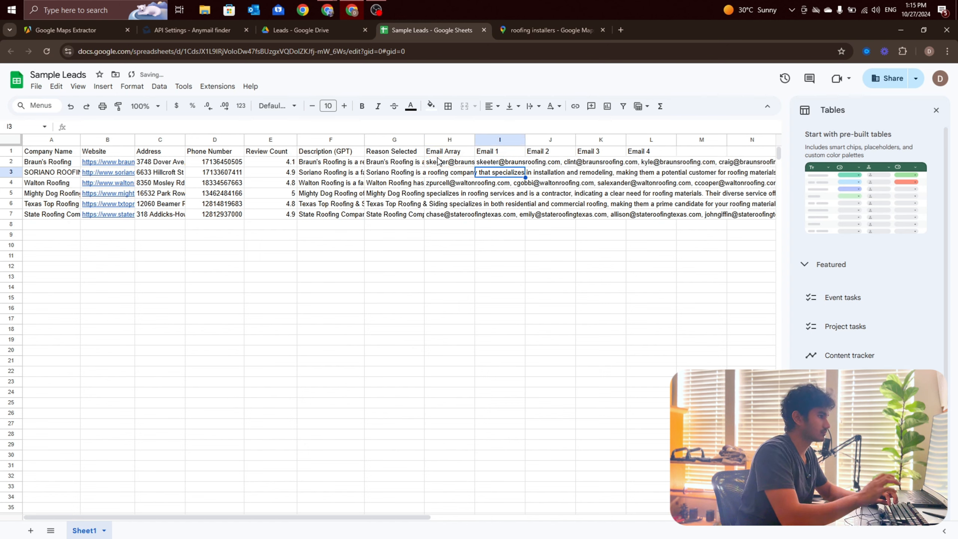
Step: Fit the widths of columns I through L to their contents
{"action": "left_click", "coordinate": [498, 163]}
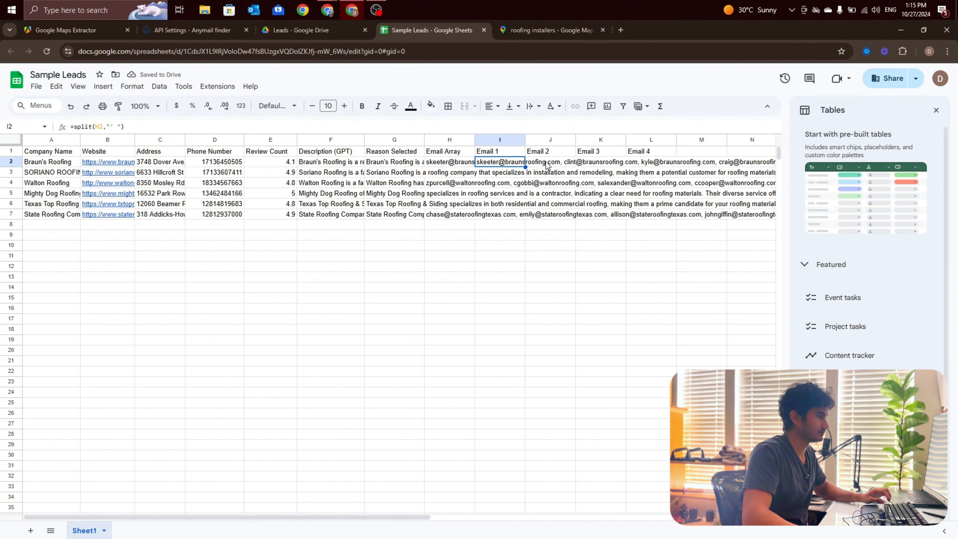
{"action": "left_click", "coordinate": [514, 140]}
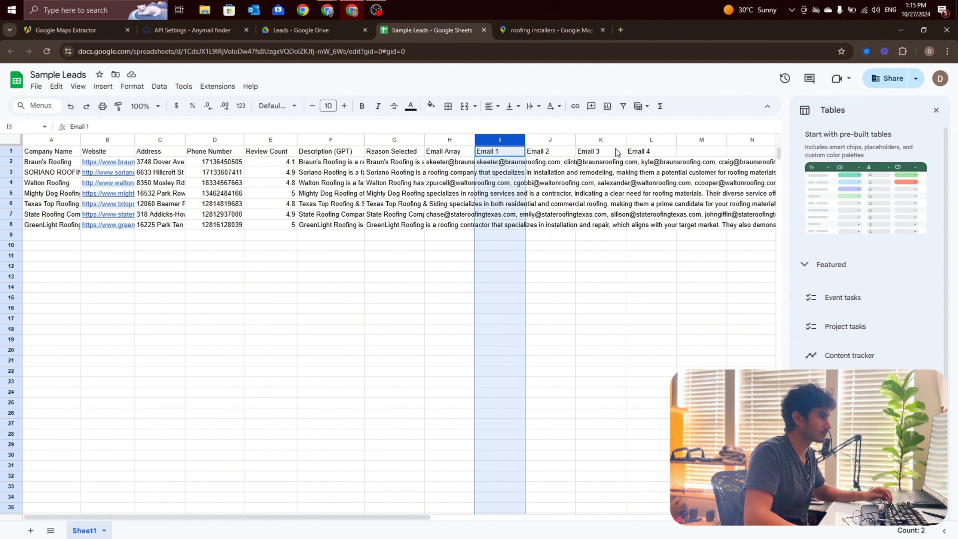
{"action": "left_click", "coordinate": [648, 141], "text": "shift"}
{"action": "double_click", "coordinate": [677, 139]}
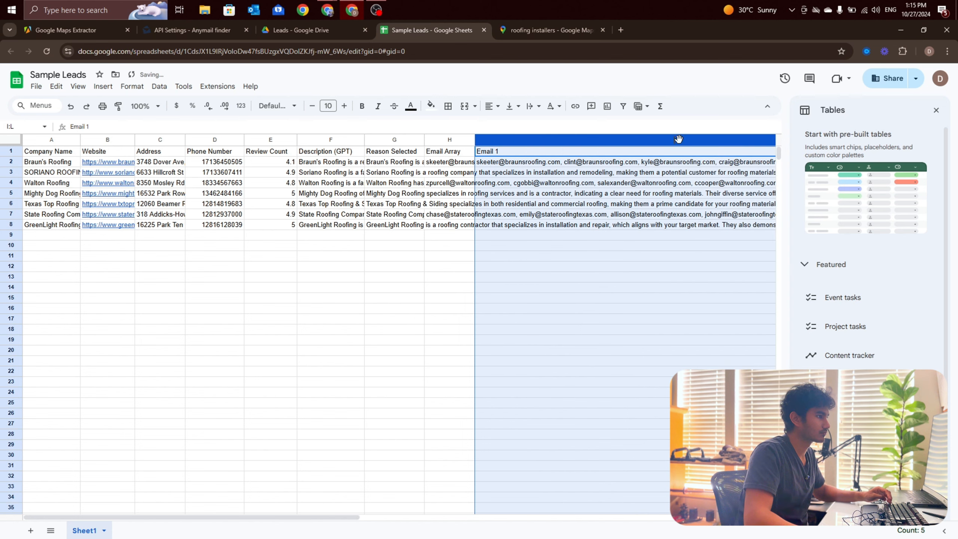
{"action": "left_click", "coordinate": [648, 255]}
{"action": "left_click", "coordinate": [591, 165]}
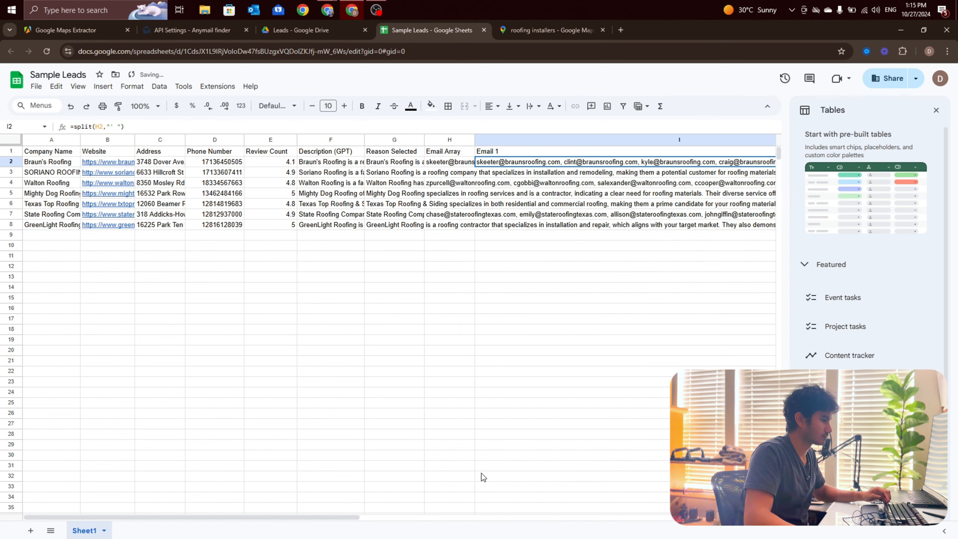
Step: Correct the delimiter in I2's SPLIT formula so the comma-separated emails spread across separate columns
{"action": "left_click_drag", "start_coordinate": [342, 520], "coordinate": [473, 520]}
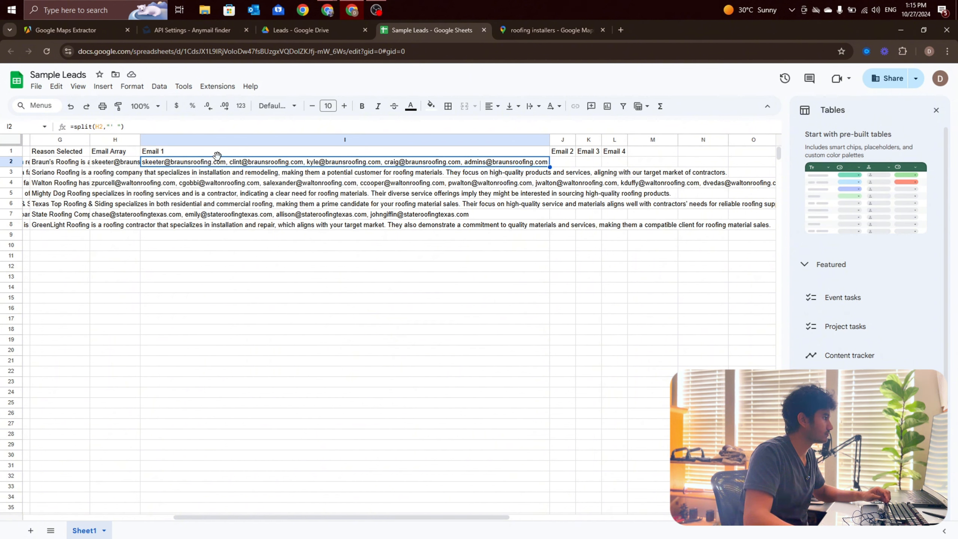
{"action": "left_click", "coordinate": [116, 129]}
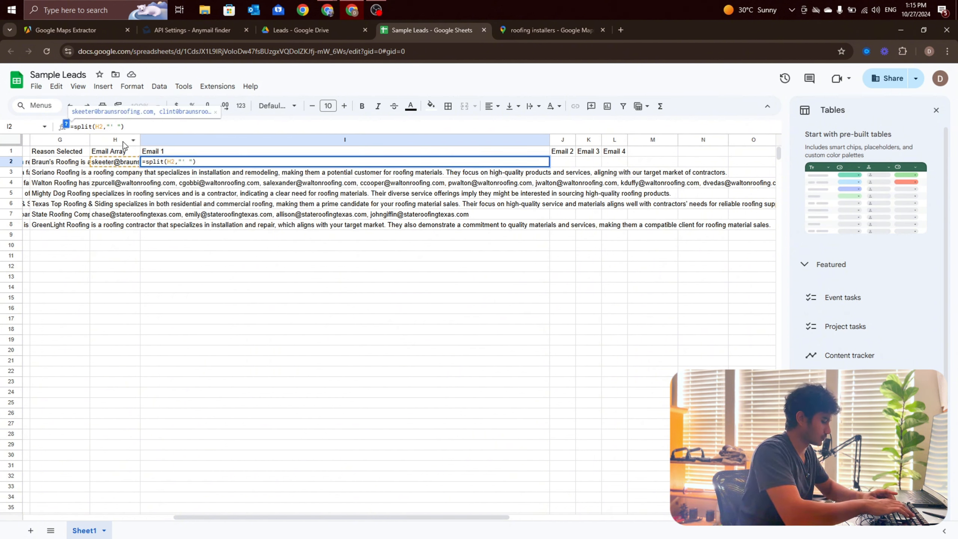
{"action": "key", "text": "Return"}
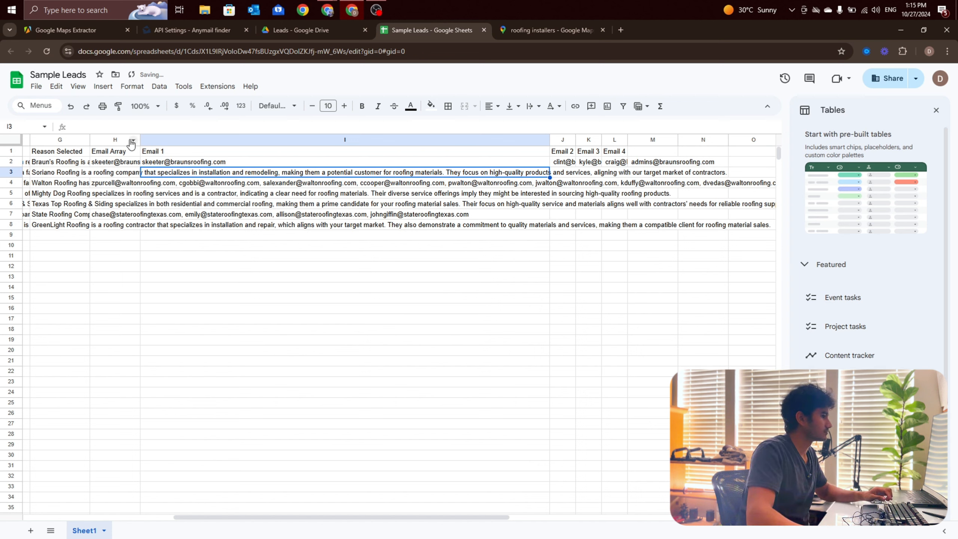
Step: Narrow the Email 1 column and extend the email header series in row 1 through Email 7 in column O
{"action": "left_click_drag", "start_coordinate": [543, 142], "coordinate": [234, 140]}
{"action": "left_click", "coordinate": [291, 140]}
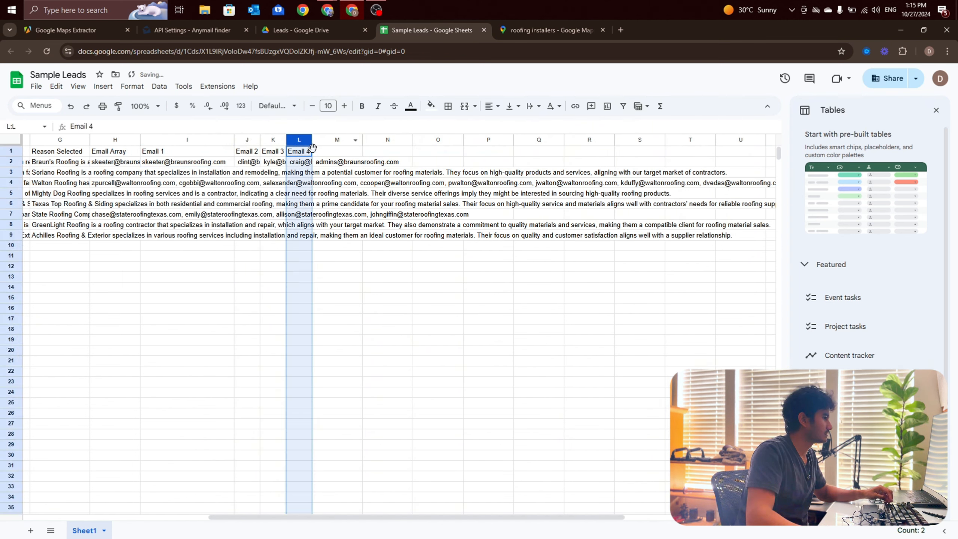
{"action": "left_click", "coordinate": [258, 151]}
{"action": "left_click_drag", "start_coordinate": [217, 151], "coordinate": [430, 158]}
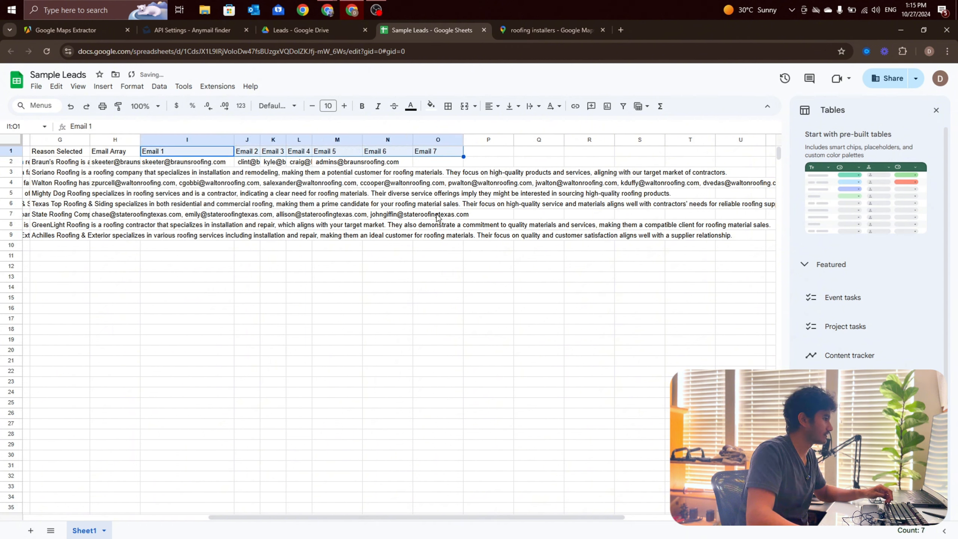
{"action": "left_click", "coordinate": [388, 298]}
Step: Fit the widths of columns I through O to their contents
{"action": "left_click", "coordinate": [196, 145]}
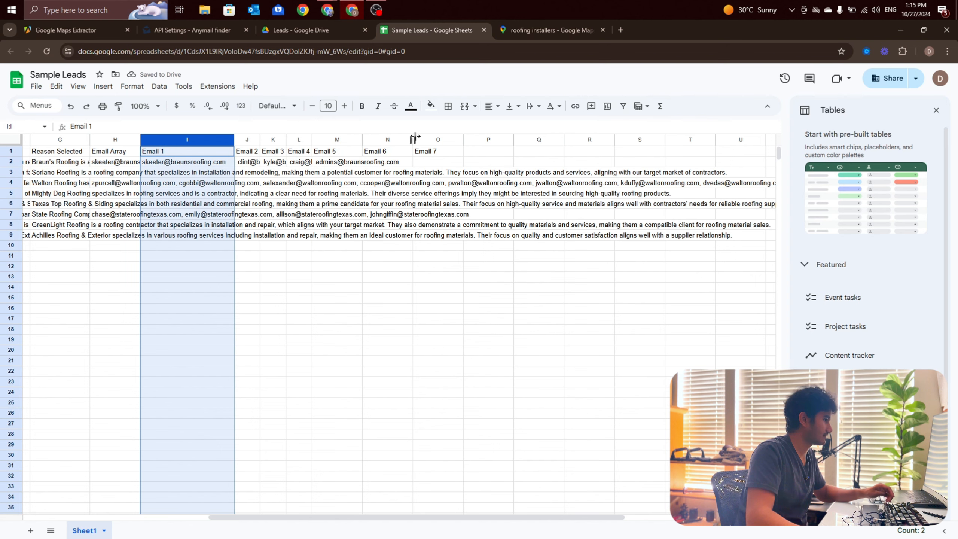
{"action": "left_click", "coordinate": [456, 143], "text": "shift"}
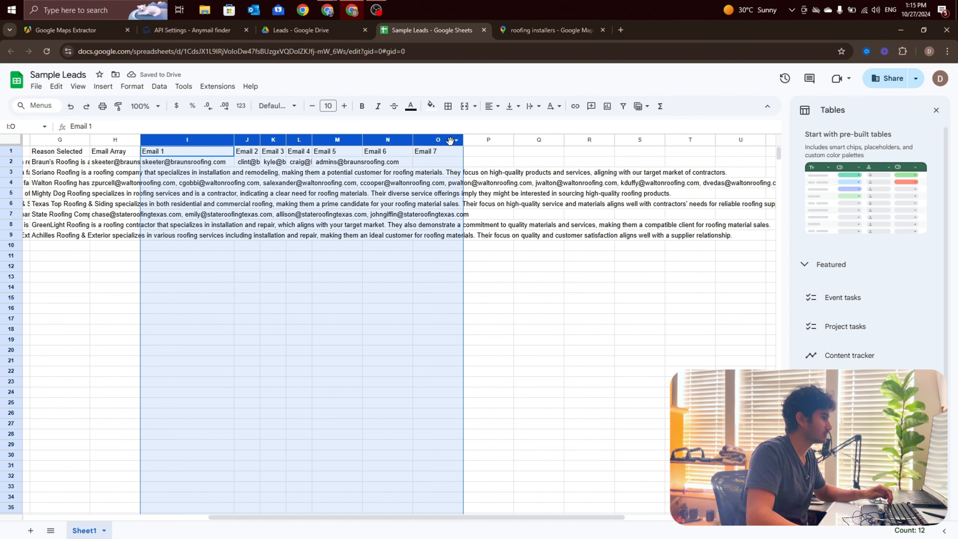
{"action": "double_click", "coordinate": [463, 139]}
{"action": "left_click", "coordinate": [430, 288]}
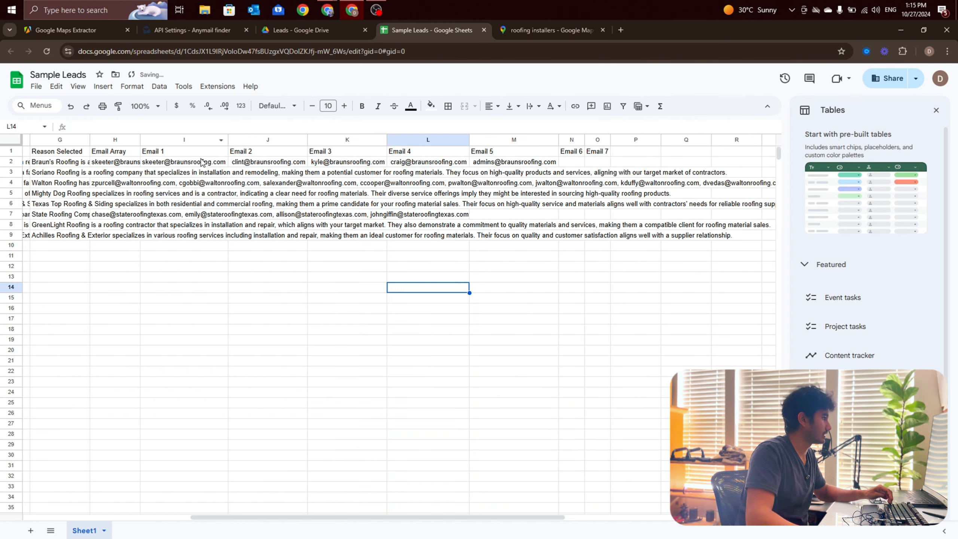
Step: Fill the I2 SPLIT formula down through I9 so each lead's email array is split into columns
{"action": "left_click", "coordinate": [202, 163]}
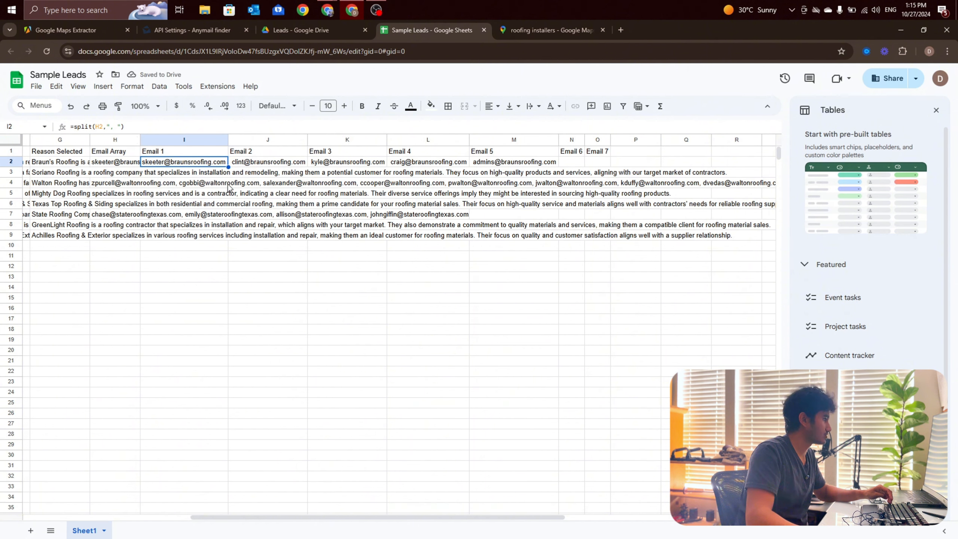
{"action": "left_click_drag", "start_coordinate": [227, 167], "coordinate": [225, 234]}
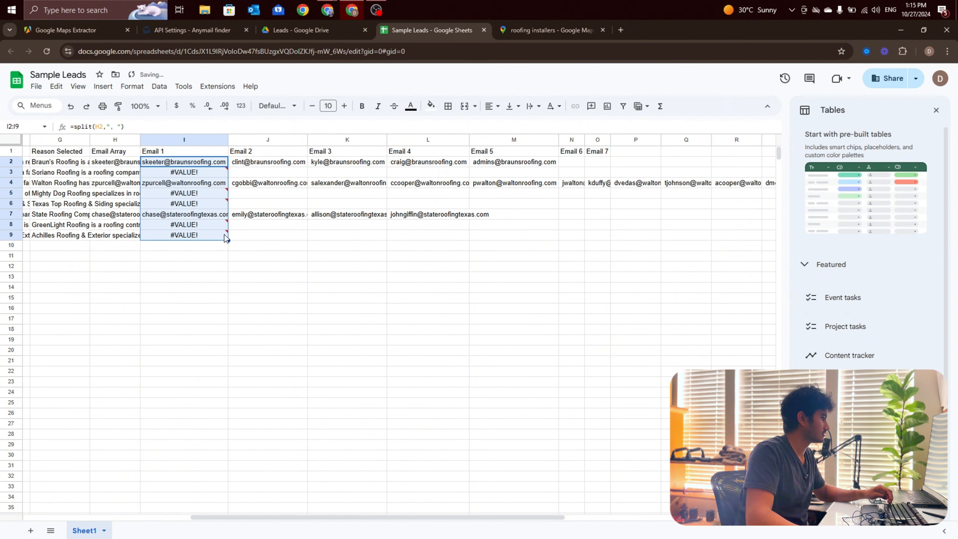
{"action": "left_click", "coordinate": [223, 275]}
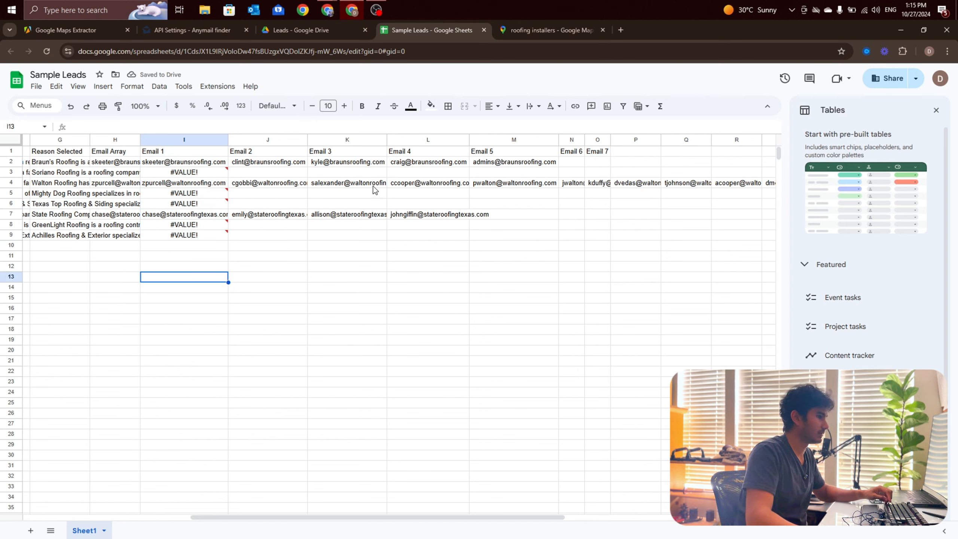
Step: Compare the Walton Roofing row's Email 2 value with its source Email Array cell
{"action": "left_click", "coordinate": [303, 185]}
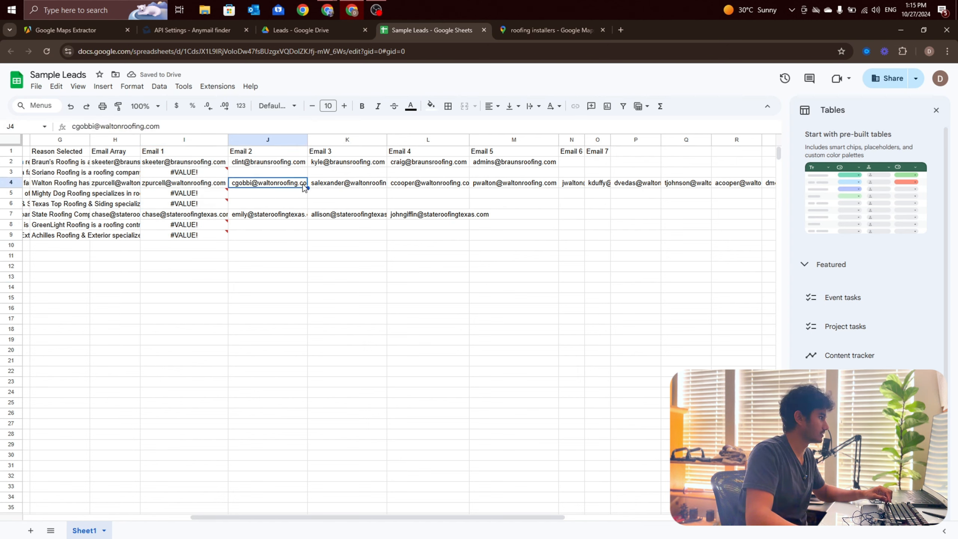
{"action": "left_click", "coordinate": [122, 185]}
{"action": "scroll", "coordinate": [384, 517], "scroll_direction": "left", "scroll_amount": 6}
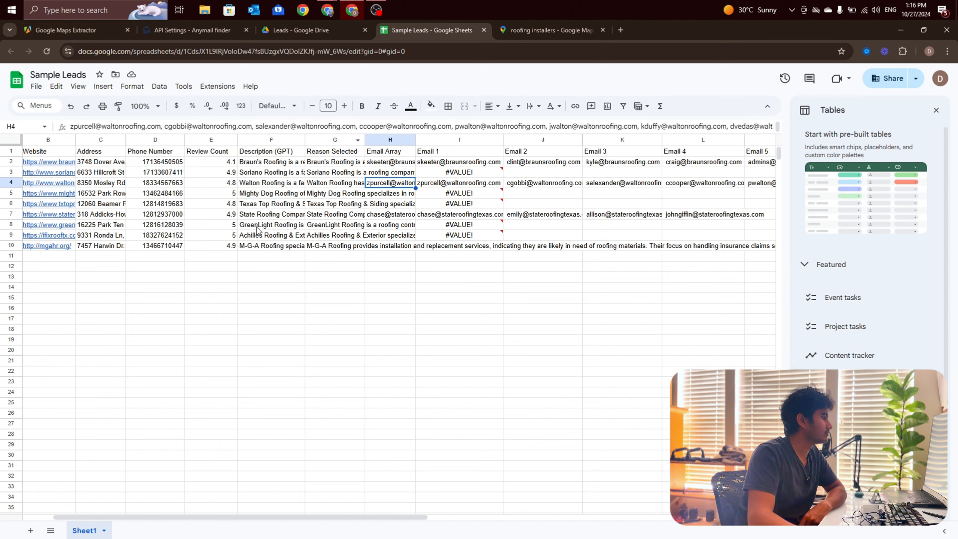
Step: Switch to Make and check the Apify to Leads run around the Anymail finder and Google Sheets modules
{"action": "mouse_move", "coordinate": [328, 11]}
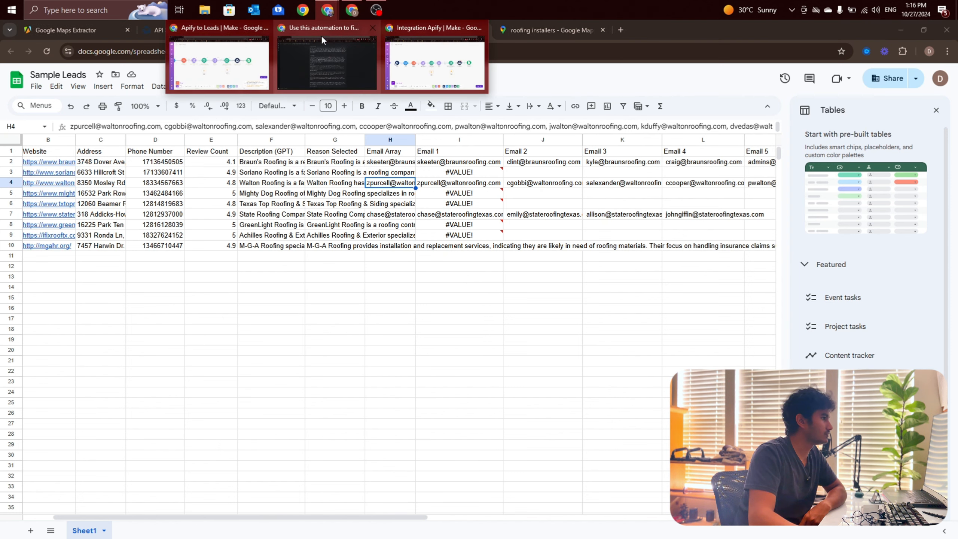
{"action": "left_click", "coordinate": [244, 70]}
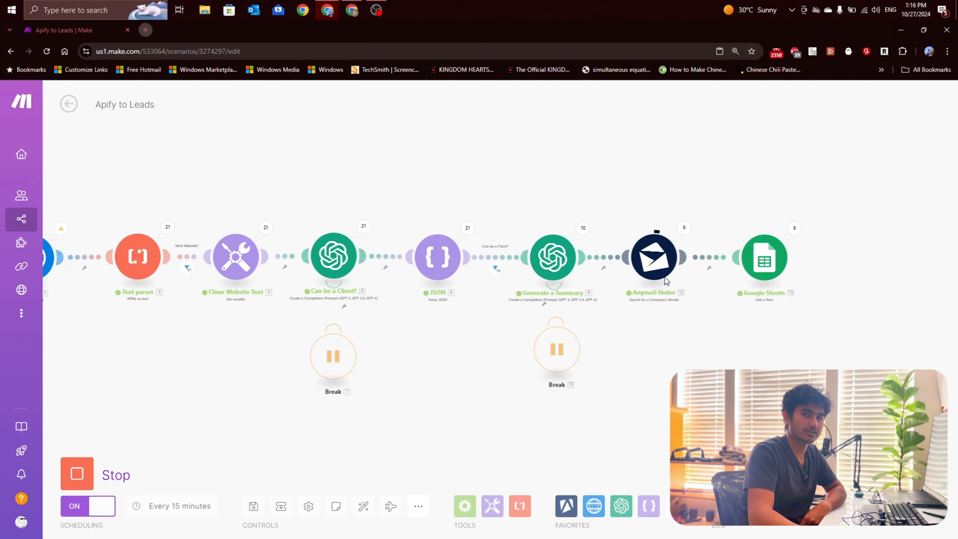
{"action": "scroll", "coordinate": [672, 283], "scroll_direction": "down", "scroll_amount": 3}
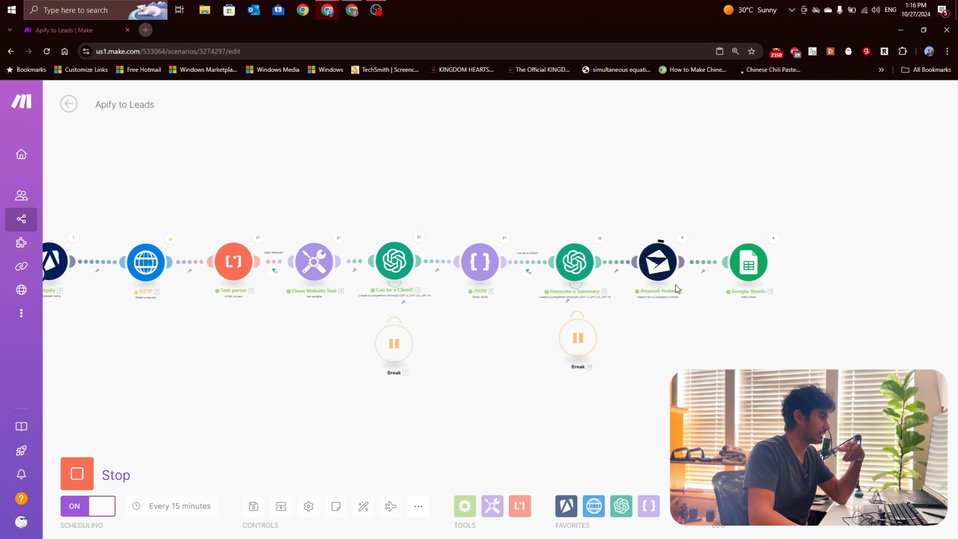
{"action": "scroll", "coordinate": [640, 294], "scroll_direction": "up", "scroll_amount": 2}
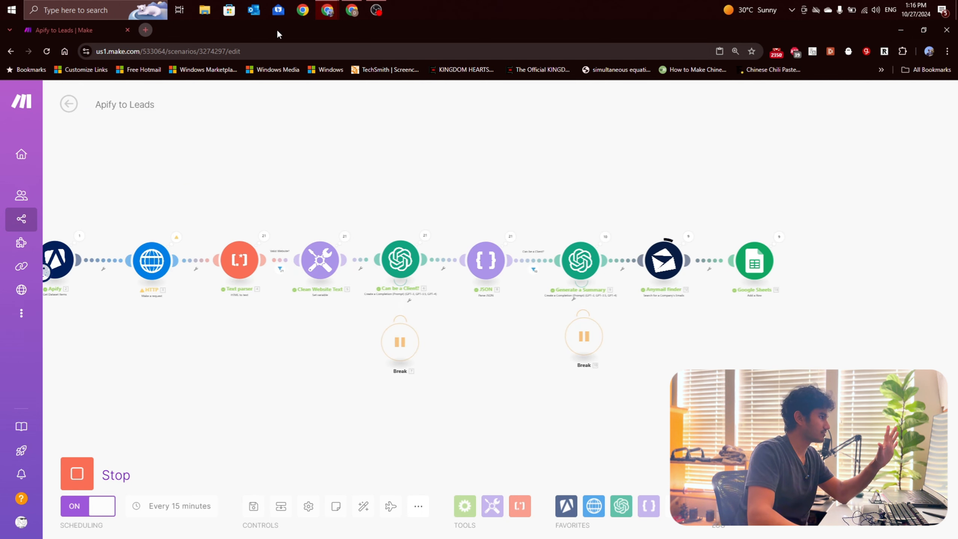
Step: Return to the Sample Leads sheet and examine the Mighty Dog Roofing row's company name, address, phone number and review count
{"action": "left_click", "coordinate": [352, 10]}
{"action": "left_click", "coordinate": [388, 317]}
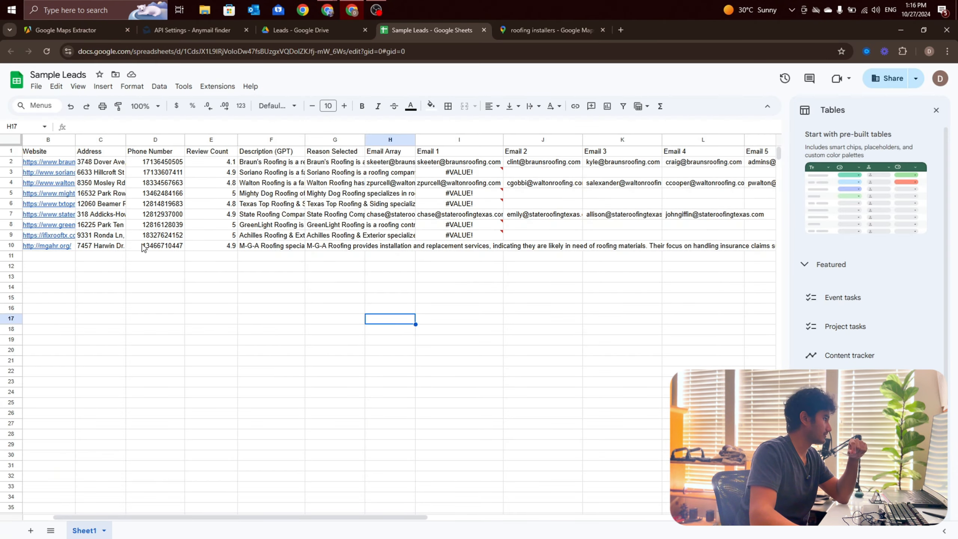
{"action": "left_click", "coordinate": [127, 276]}
{"action": "left_click_drag", "start_coordinate": [377, 518], "coordinate": [149, 284]}
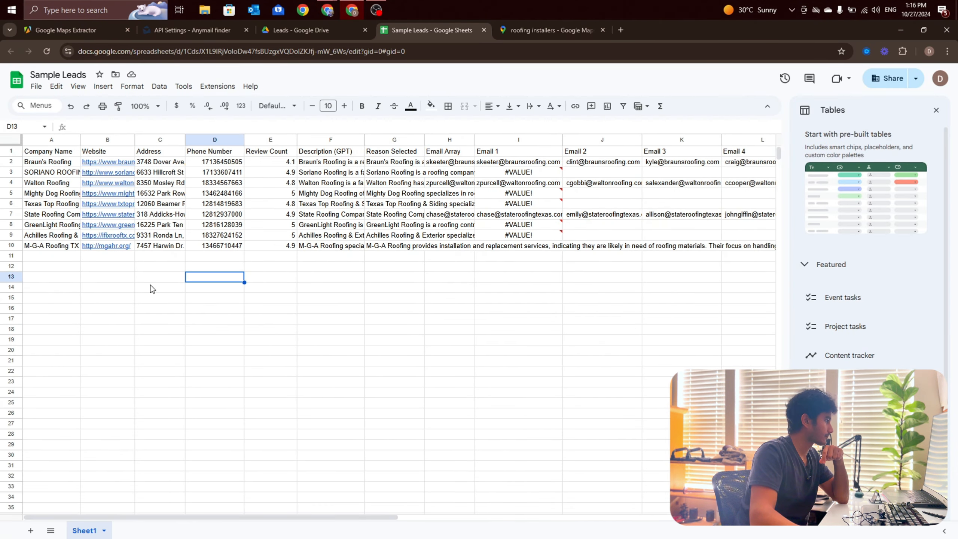
{"action": "left_click", "coordinate": [54, 153]}
{"action": "left_click", "coordinate": [51, 190]}
{"action": "left_click", "coordinate": [158, 193]}
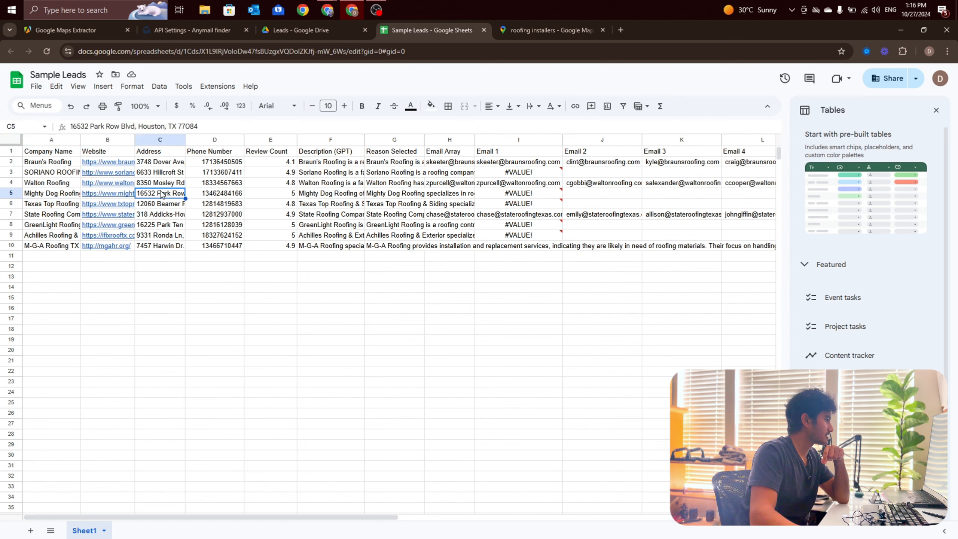
{"action": "left_click", "coordinate": [213, 195]}
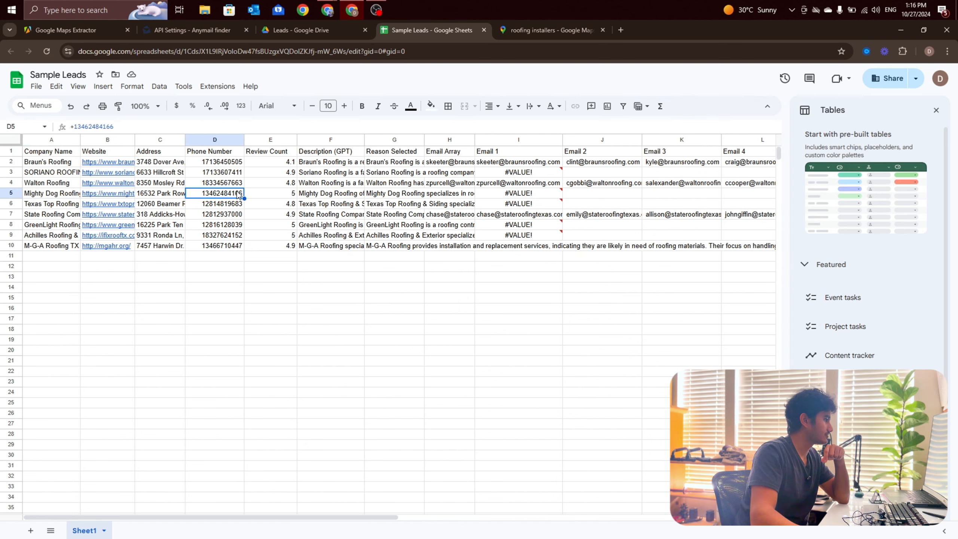
{"action": "left_click", "coordinate": [269, 195]}
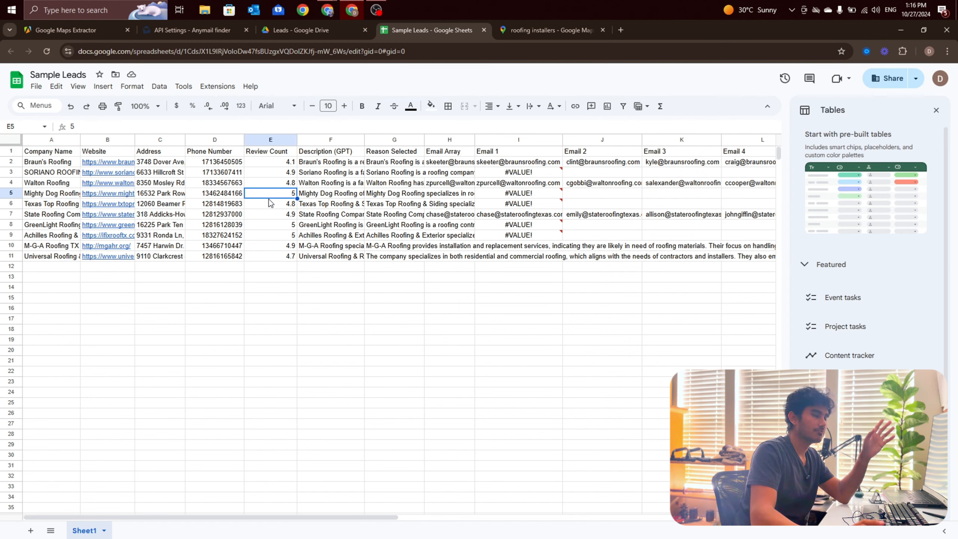
Step: Read the full GPT description and the Reason Selected text for the Mighty Dog Roofing lead
{"action": "left_click", "coordinate": [343, 194]}
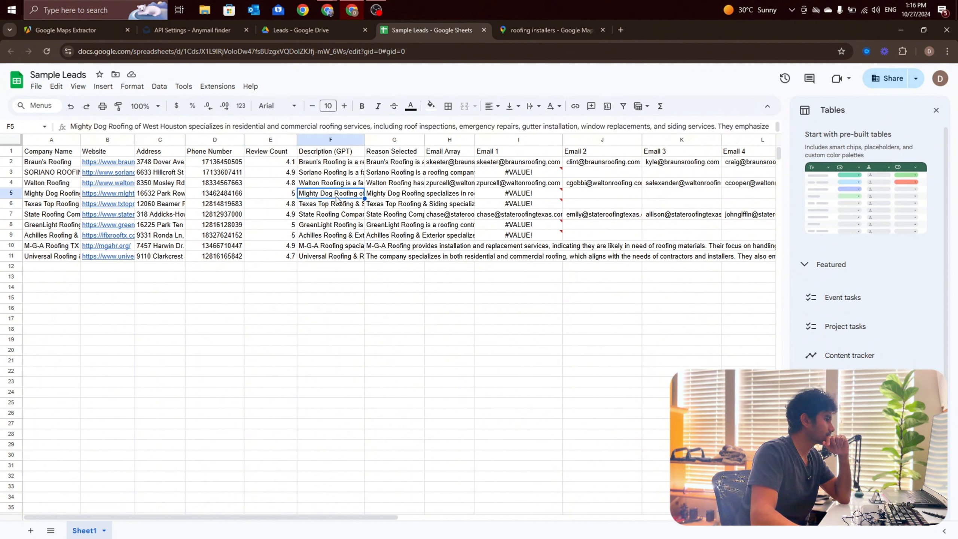
{"action": "double_click", "coordinate": [323, 195]}
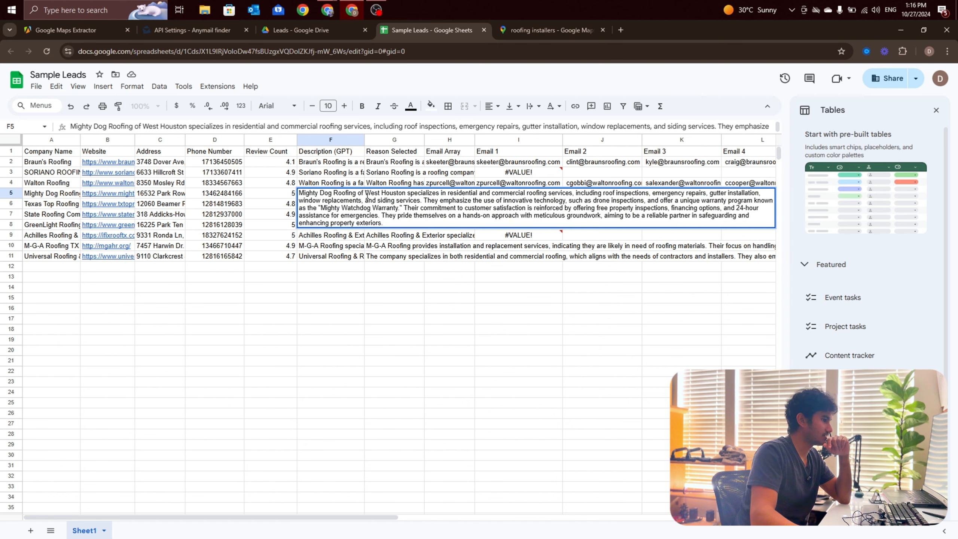
{"action": "key", "text": "Escape"}
{"action": "left_click", "coordinate": [390, 200]}
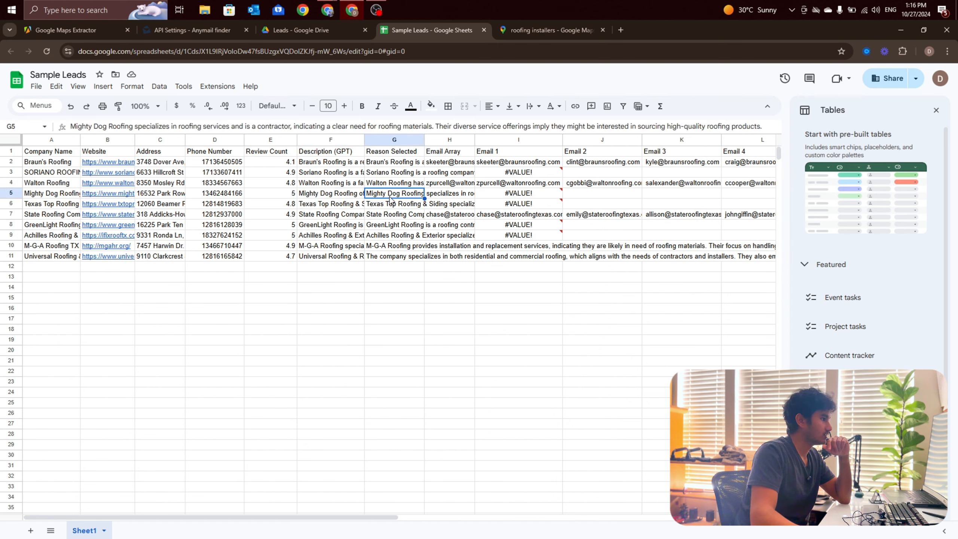
{"action": "left_click", "coordinate": [376, 330]}
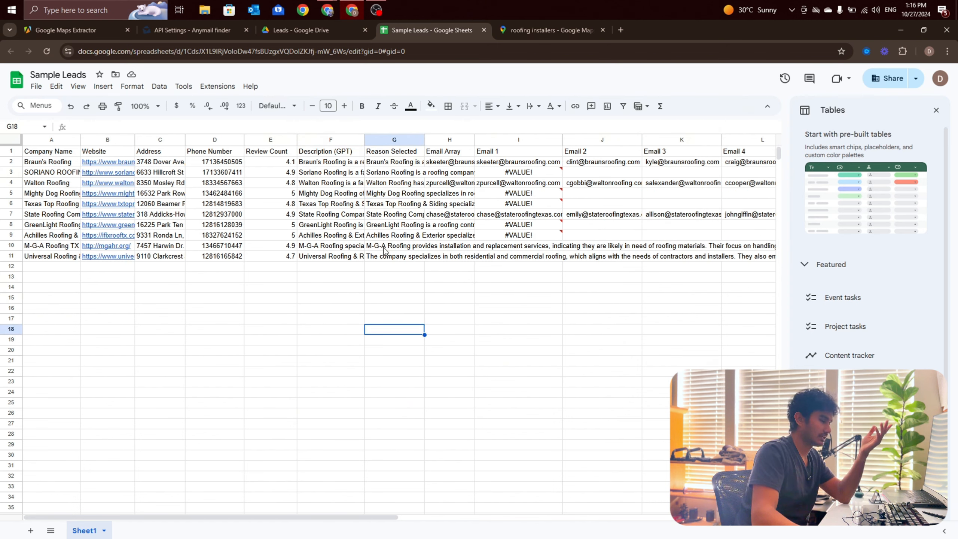
Step: Check the Email Array cells of the Mighty Dog Roofing row and of rows 10 to 12
{"action": "left_click", "coordinate": [439, 196]}
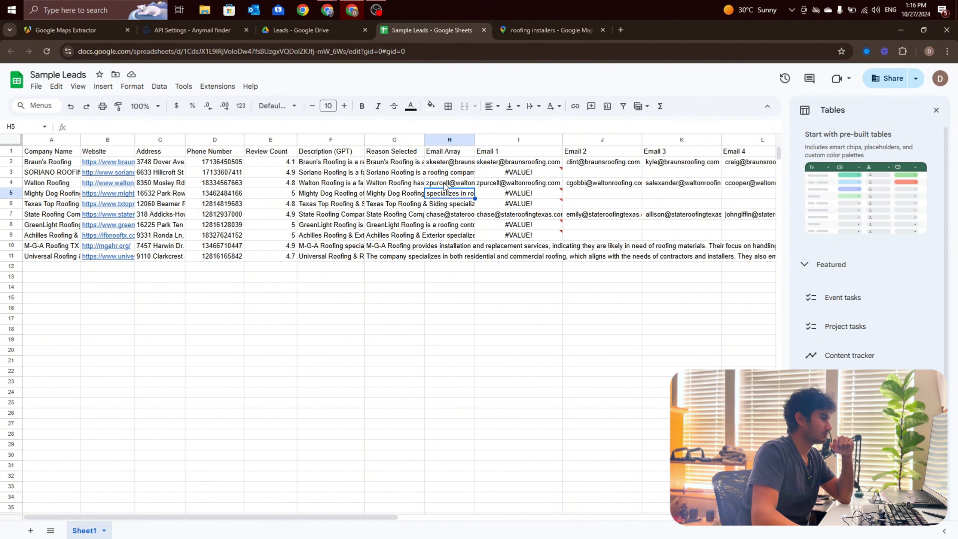
{"action": "left_click", "coordinate": [512, 249]}
{"action": "left_click", "coordinate": [461, 254]}
{"action": "left_click", "coordinate": [460, 266]}
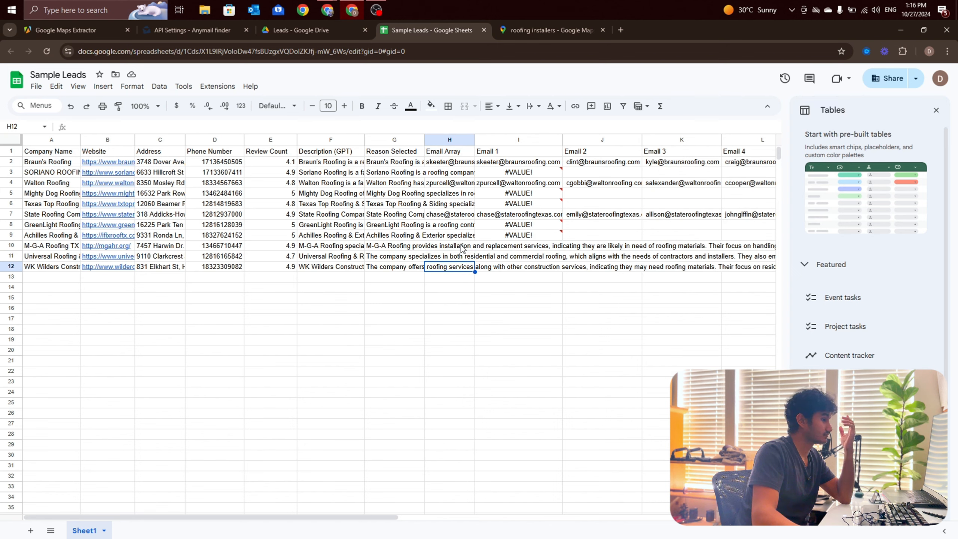
{"action": "left_click_drag", "start_coordinate": [462, 248], "coordinate": [466, 268]}
{"action": "left_click", "coordinate": [447, 288]}
{"action": "left_click", "coordinate": [266, 307]}
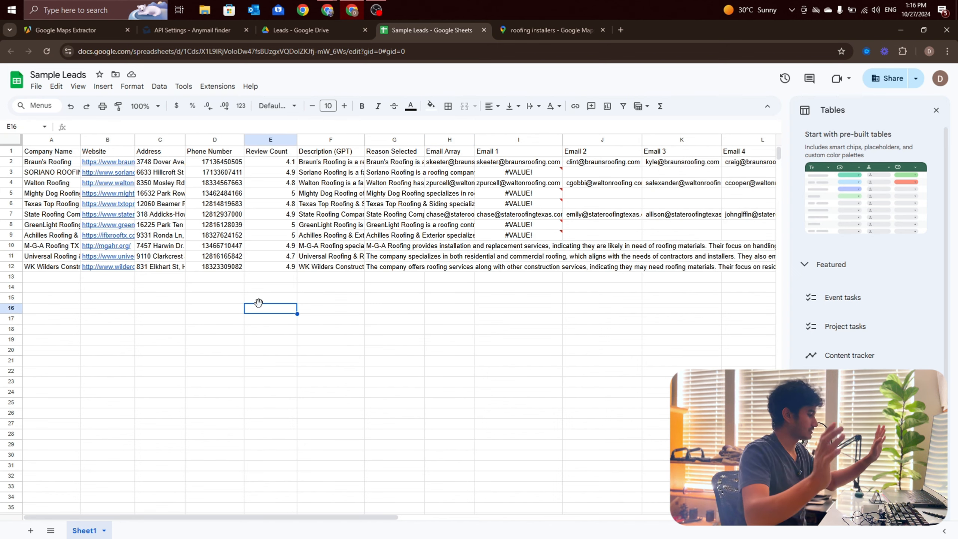
Step: Switch back to Make and follow the Apify to Leads run from the Apify module through to Google Sheets
{"action": "mouse_move", "coordinate": [335, 11]}
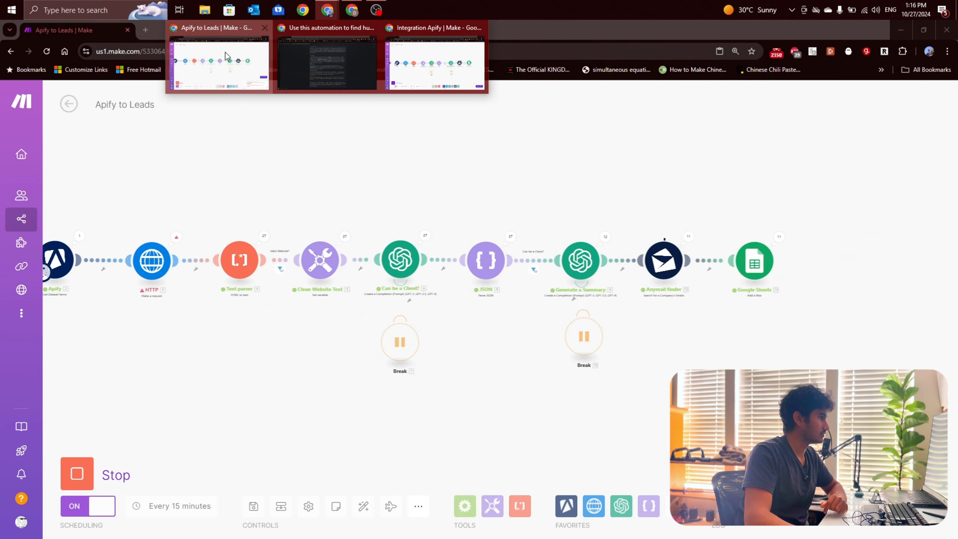
{"action": "left_click", "coordinate": [225, 52]}
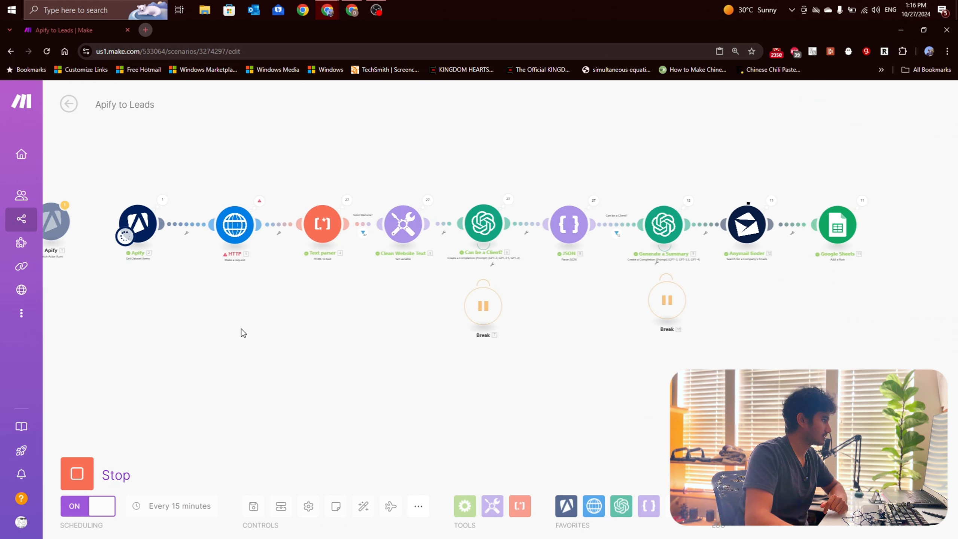
{"action": "scroll", "coordinate": [249, 321], "scroll_direction": "up", "scroll_amount": 2}
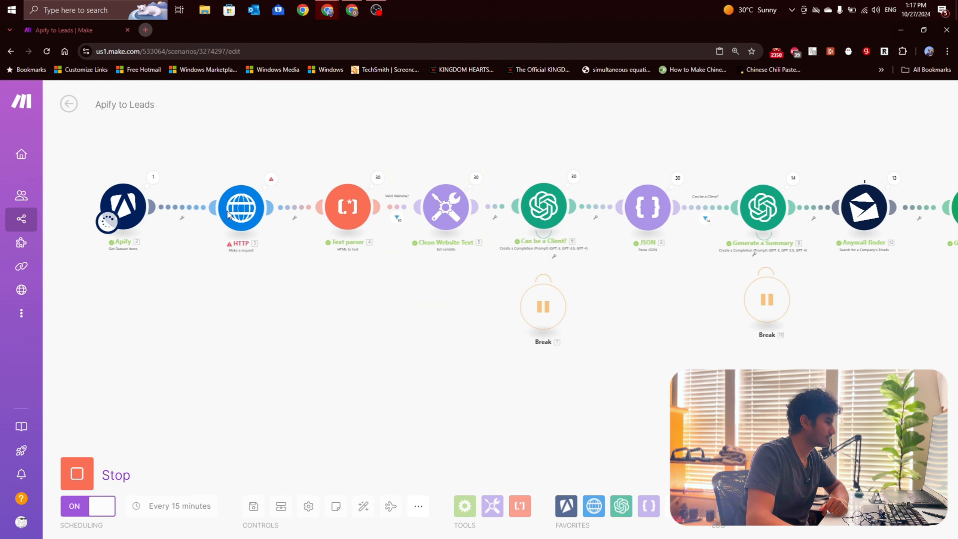
{"action": "left_click_drag", "start_coordinate": [316, 297], "coordinate": [203, 292]}
{"action": "scroll", "coordinate": [226, 283], "scroll_direction": "down", "scroll_amount": 2}
{"action": "scroll", "coordinate": [166, 229], "scroll_direction": "up", "scroll_amount": 2}
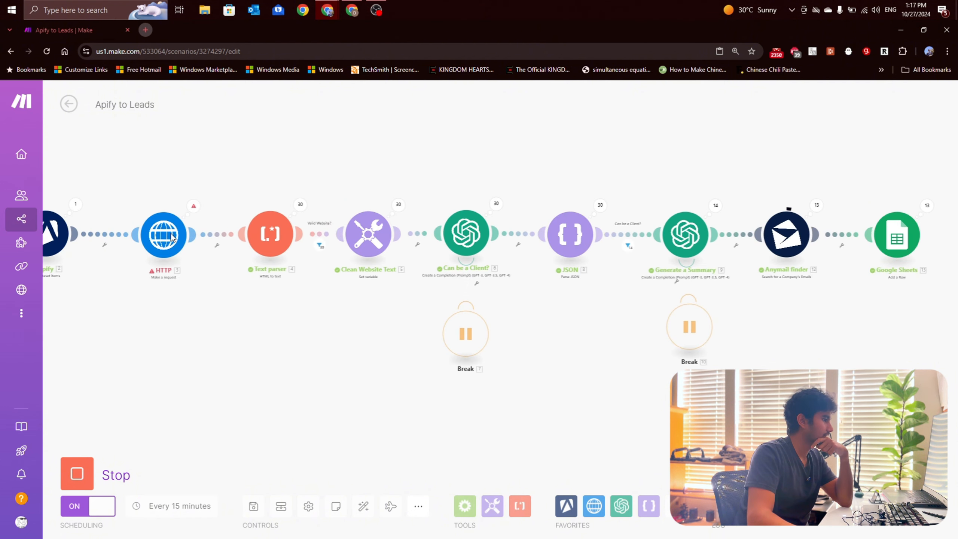
{"action": "scroll", "coordinate": [172, 235], "scroll_direction": "down", "scroll_amount": 1}
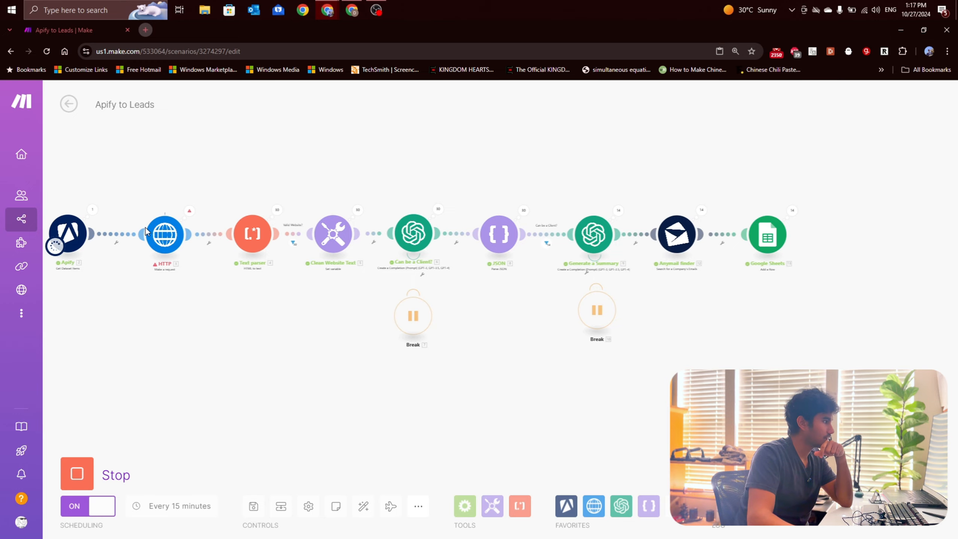
Step: Review the HTTP module's operation log for the cause of its bundle validation errors, then close it
{"action": "left_click", "coordinate": [189, 211]}
{"action": "scroll", "coordinate": [348, 274], "scroll_direction": "down", "scroll_amount": 8}
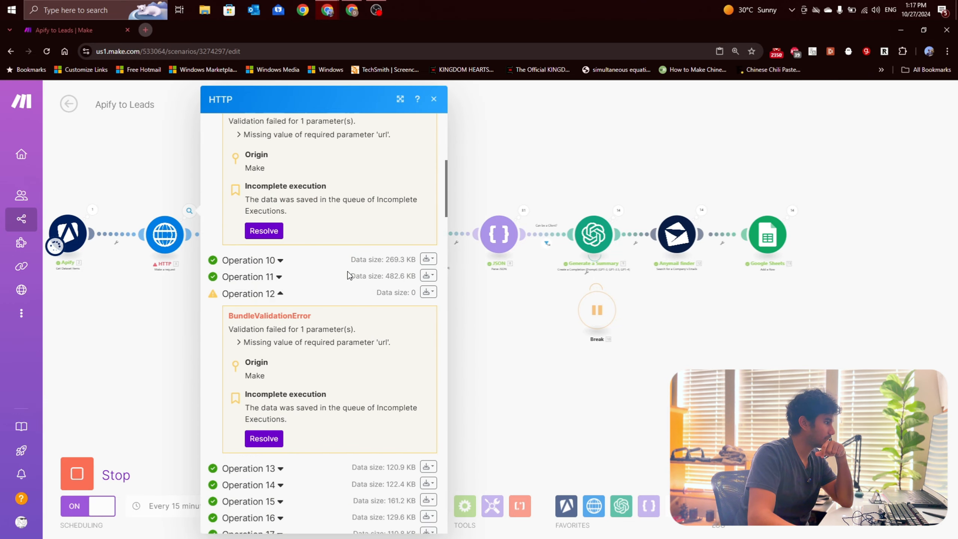
{"action": "scroll", "coordinate": [348, 276], "scroll_direction": "down", "scroll_amount": 15}
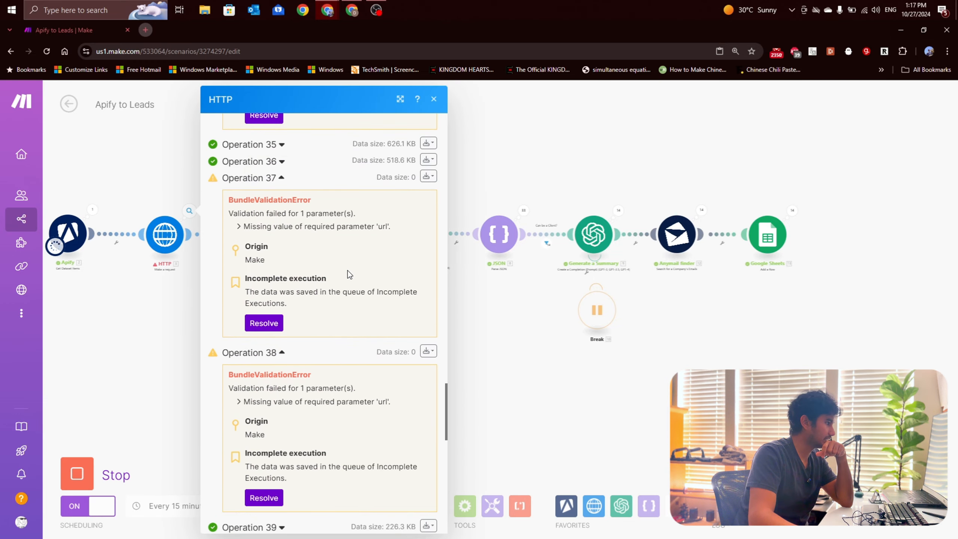
{"action": "left_click_drag", "start_coordinate": [277, 226], "coordinate": [378, 226]}
{"action": "left_click", "coordinate": [288, 281]}
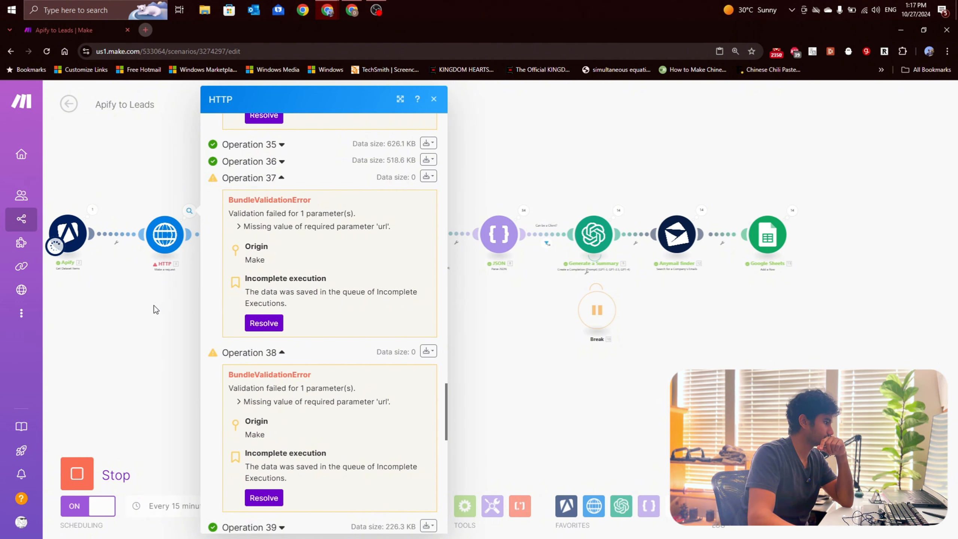
{"action": "left_click", "coordinate": [163, 294]}
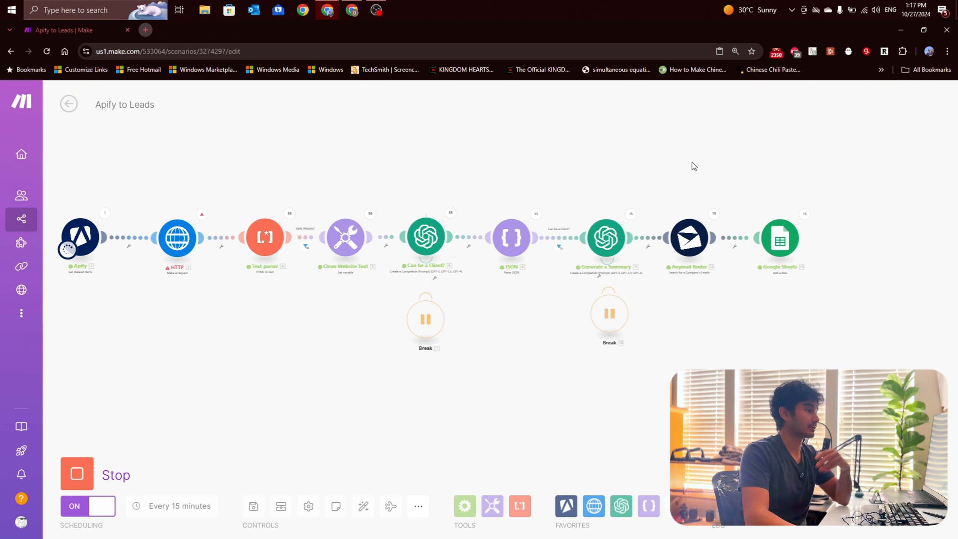
Step: Follow the run's operation counts across the scenario and open the JSON module's operation log
{"action": "scroll", "coordinate": [348, 198], "scroll_direction": "down", "scroll_amount": 3}
{"action": "scroll", "coordinate": [348, 198], "scroll_direction": "up", "scroll_amount": 6}
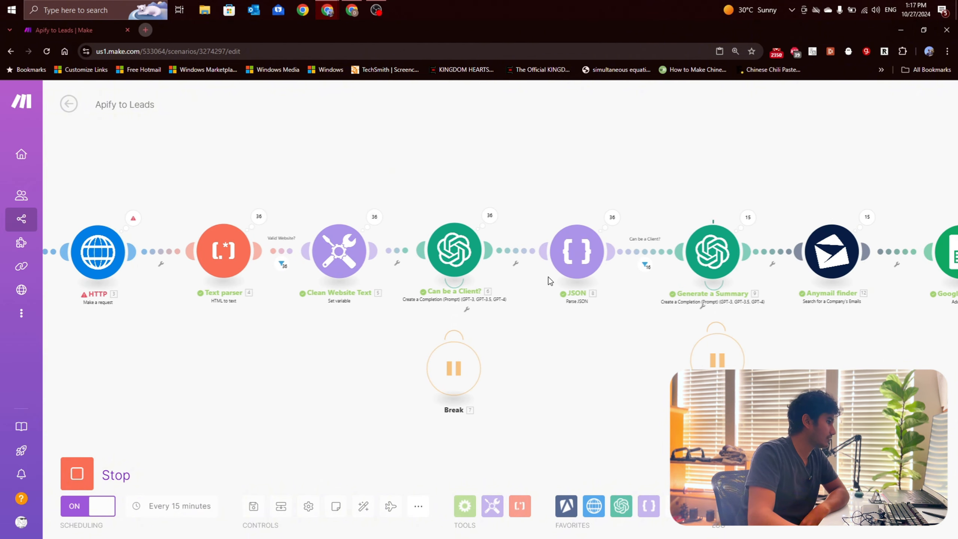
{"action": "scroll", "coordinate": [593, 346], "scroll_direction": "down", "scroll_amount": 2}
{"action": "left_click_drag", "start_coordinate": [594, 346], "coordinate": [410, 324]}
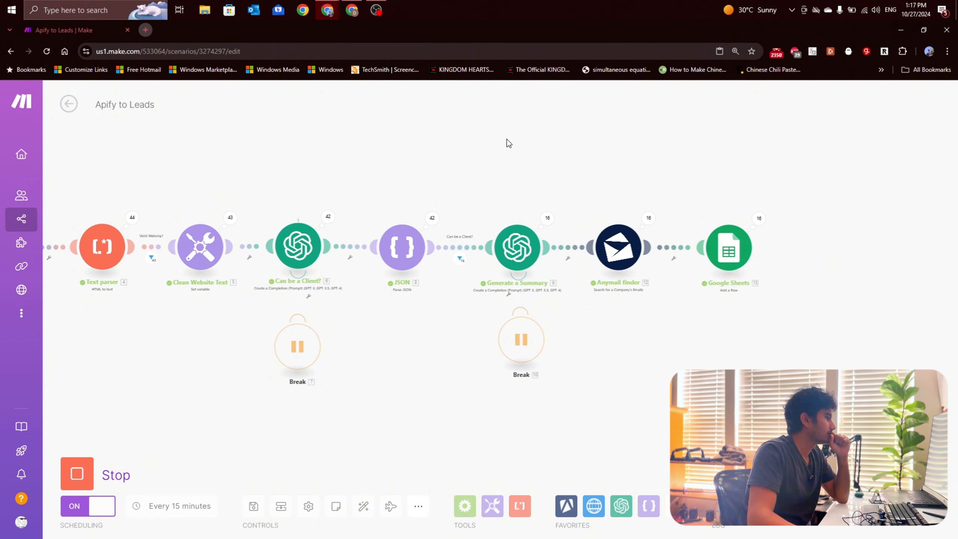
{"action": "scroll", "coordinate": [647, 203], "scroll_direction": "down", "scroll_amount": 2}
{"action": "scroll", "coordinate": [493, 212], "scroll_direction": "up", "scroll_amount": 3}
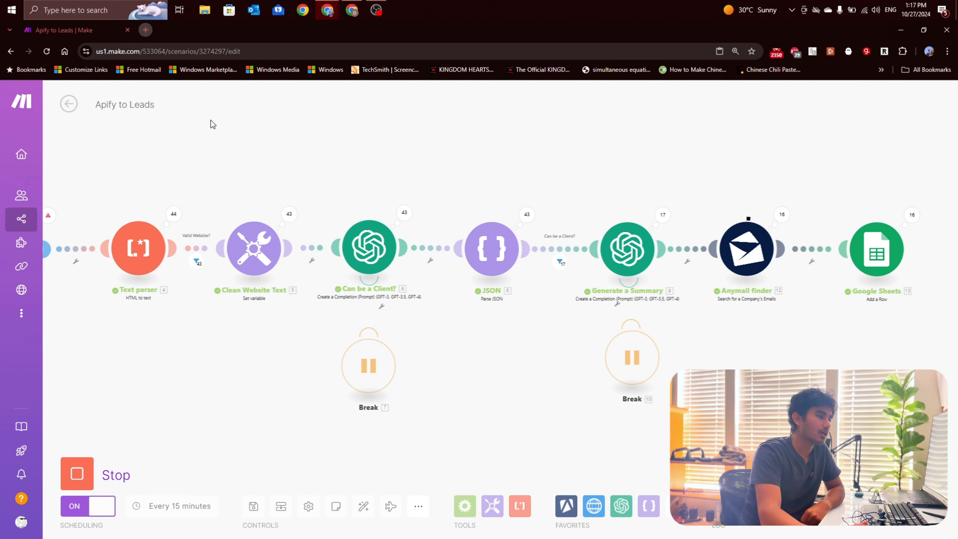
{"action": "scroll", "coordinate": [272, 194], "scroll_direction": "down", "scroll_amount": 2}
{"action": "scroll", "coordinate": [563, 224], "scroll_direction": "up", "scroll_amount": 2}
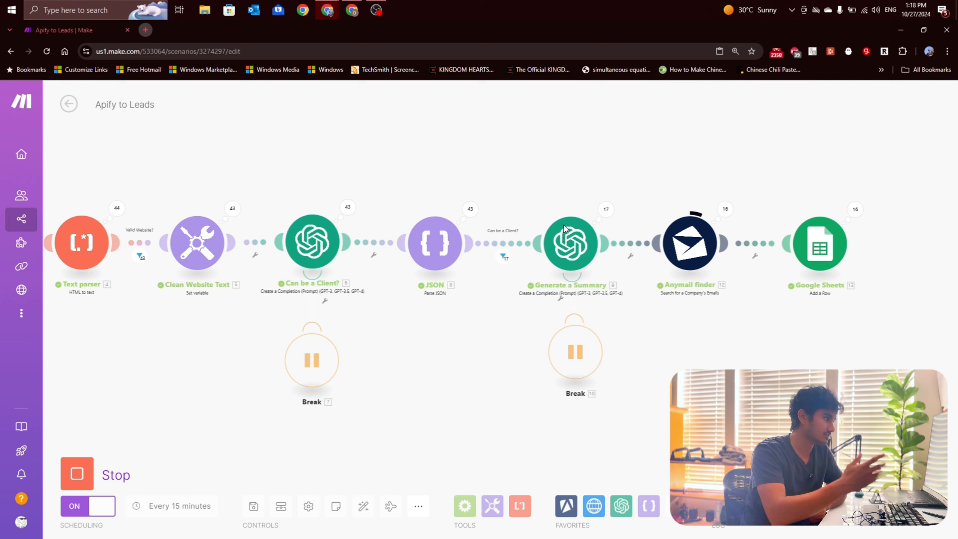
{"action": "left_click", "coordinate": [471, 209]}
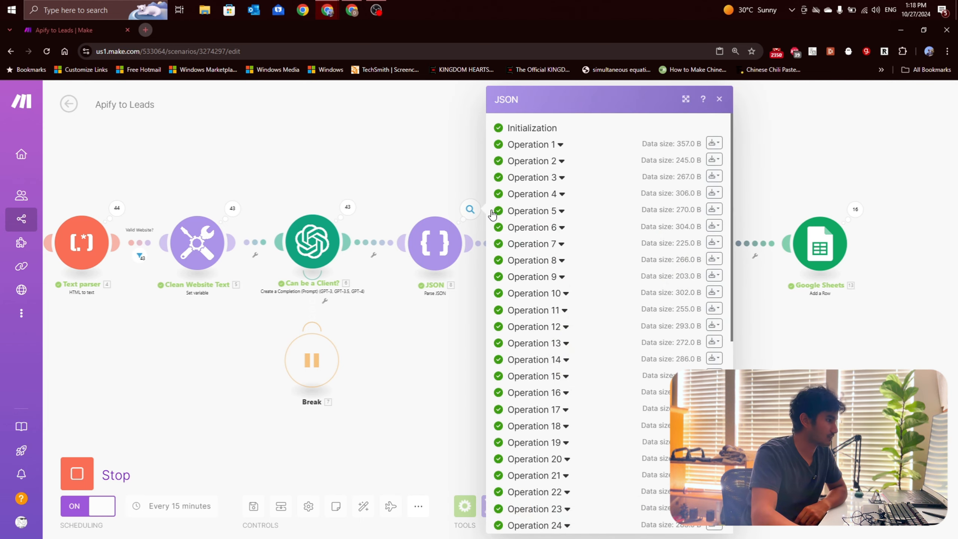
Step: Examine the YesOrNo and Reason outputs of sampled JSON operations, such as 7, 13, 17 and 29
{"action": "left_click", "coordinate": [541, 244]}
{"action": "scroll", "coordinate": [541, 248], "scroll_direction": "down", "scroll_amount": 4}
{"action": "left_click", "coordinate": [537, 312]}
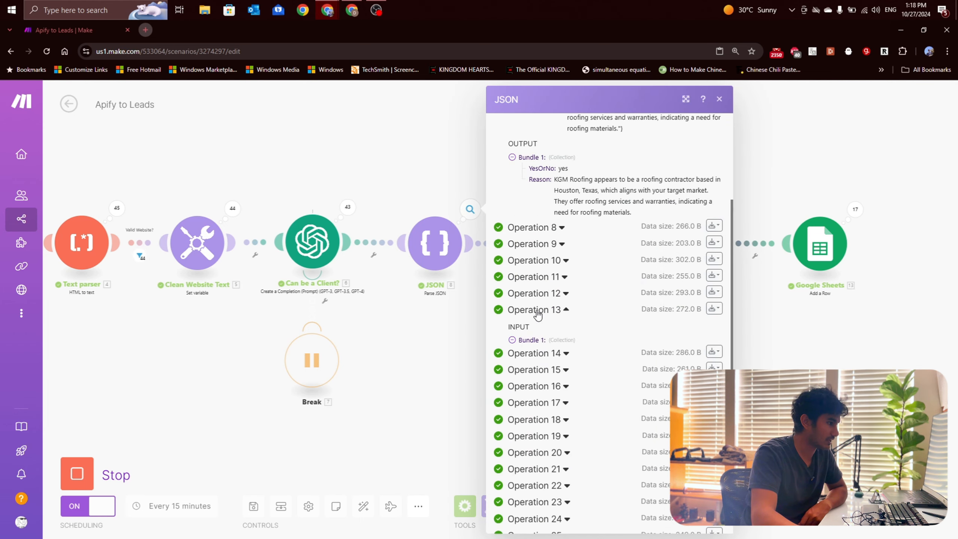
{"action": "scroll", "coordinate": [537, 314], "scroll_direction": "down", "scroll_amount": 4}
{"action": "left_click", "coordinate": [545, 366]}
{"action": "scroll", "coordinate": [553, 373], "scroll_direction": "down", "scroll_amount": 4}
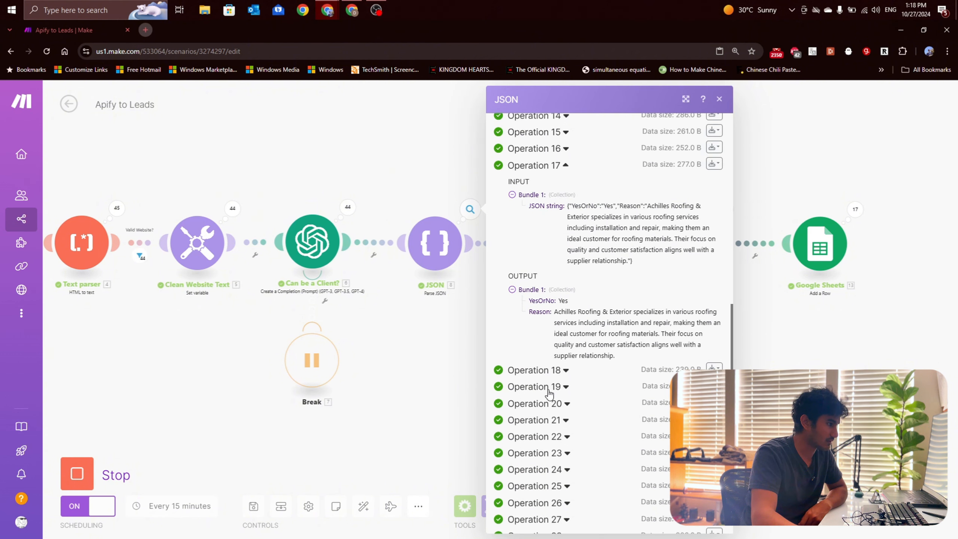
{"action": "left_click", "coordinate": [547, 391]}
{"action": "scroll", "coordinate": [559, 400], "scroll_direction": "down", "scroll_amount": 5}
{"action": "left_click", "coordinate": [545, 368]}
{"action": "scroll", "coordinate": [562, 396], "scroll_direction": "down", "scroll_amount": 6}
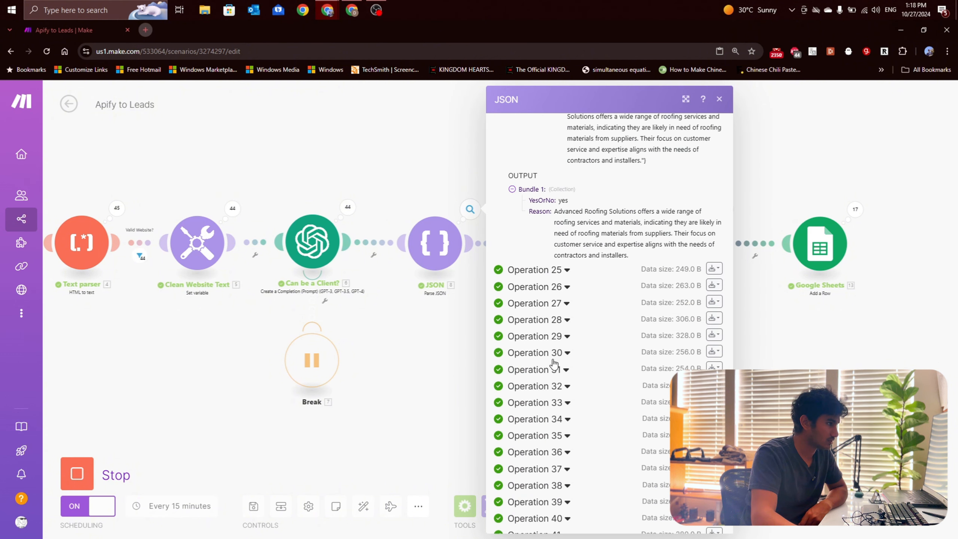
{"action": "left_click", "coordinate": [561, 345]}
{"action": "scroll", "coordinate": [561, 348], "scroll_direction": "down", "scroll_amount": 5}
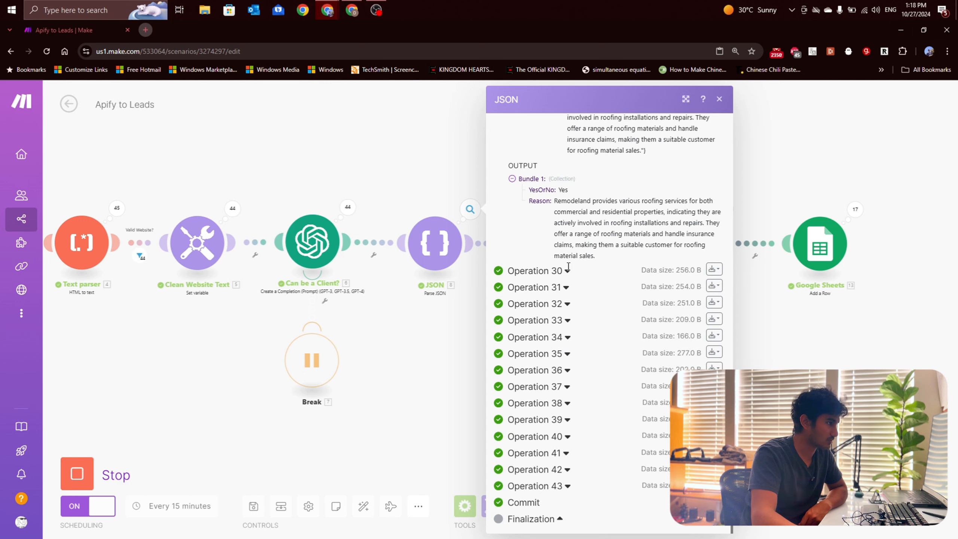
Step: Expand Operation 34 in the JSON log and read the reason given for its YesOrNo answer
{"action": "left_click", "coordinate": [564, 336]}
{"action": "scroll", "coordinate": [561, 316], "scroll_direction": "down", "scroll_amount": 4}
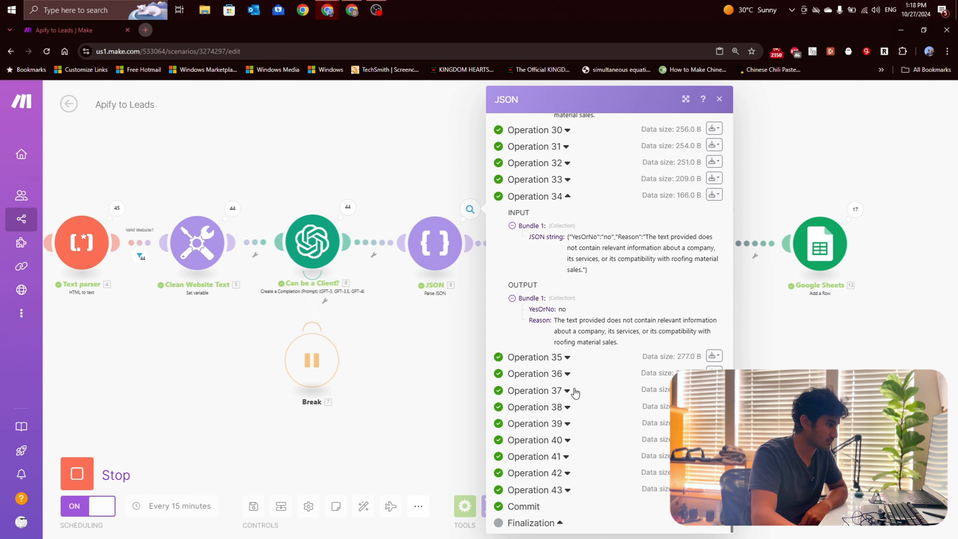
{"action": "left_click_drag", "start_coordinate": [590, 319], "coordinate": [630, 313]}
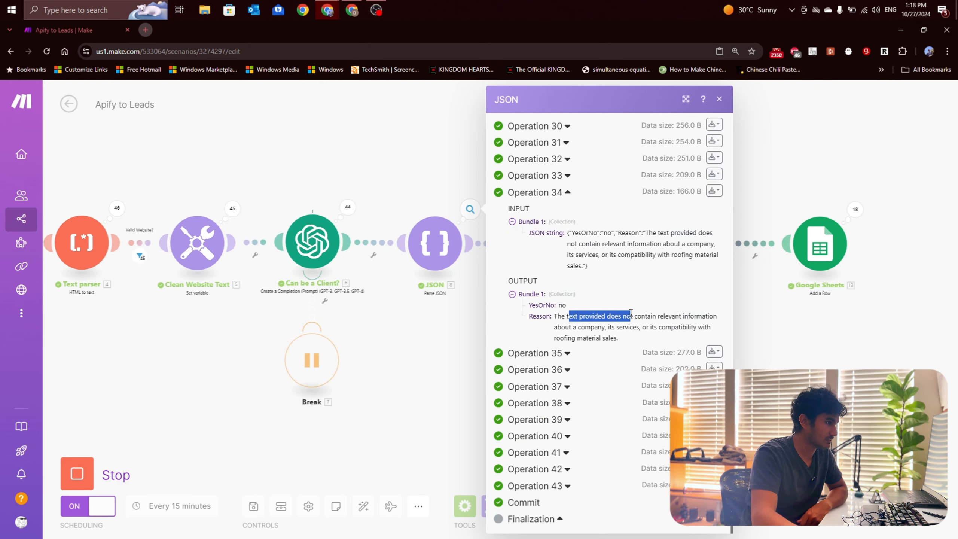
{"action": "scroll", "coordinate": [605, 255], "scroll_direction": "up", "scroll_amount": 1}
{"action": "left_click", "coordinate": [604, 388]}
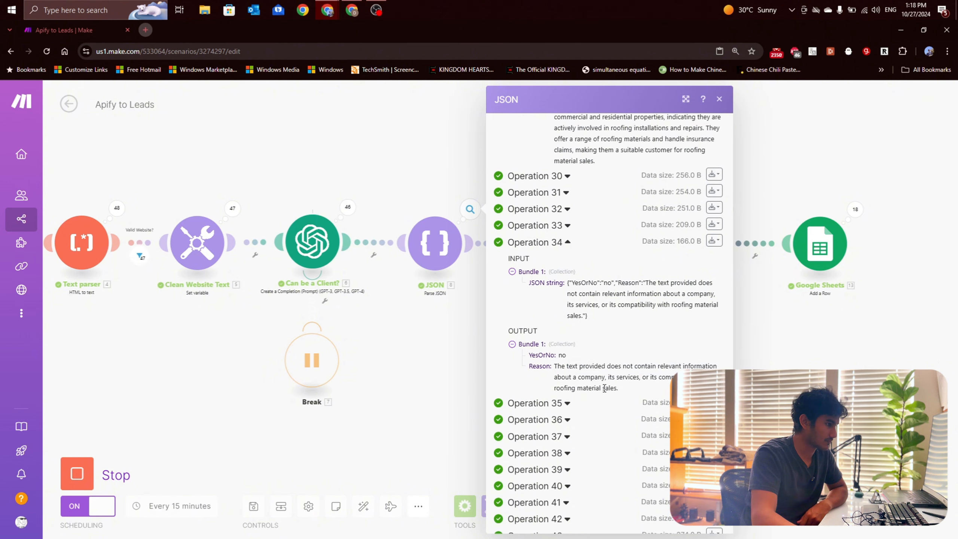
Step: Compare the YesOrNo answers and reasons of JSON operations 35, 38, 40, 41 and 43
{"action": "left_click", "coordinate": [549, 403]}
{"action": "scroll", "coordinate": [539, 406], "scroll_direction": "down", "scroll_amount": 4}
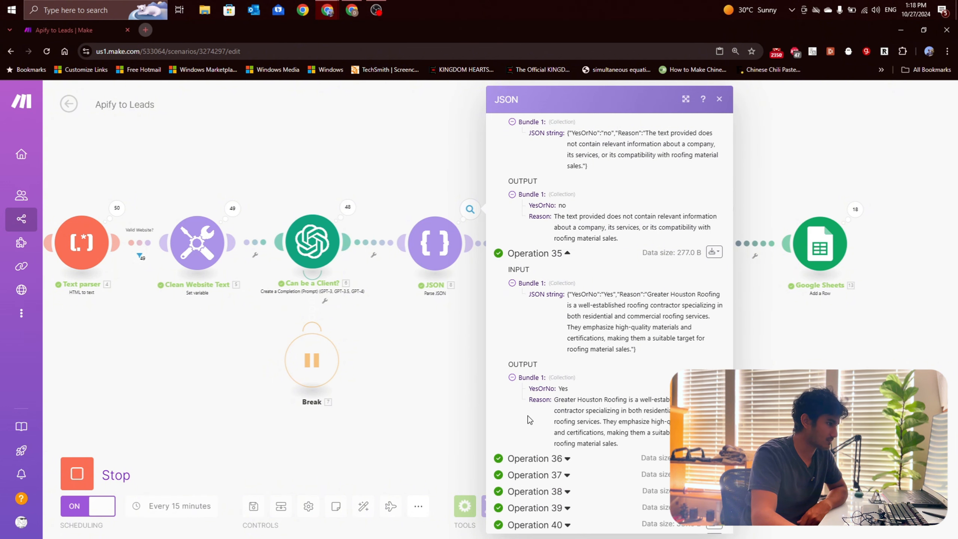
{"action": "left_click", "coordinate": [536, 403]}
{"action": "scroll", "coordinate": [537, 399], "scroll_direction": "down", "scroll_amount": 1}
{"action": "scroll", "coordinate": [538, 397], "scroll_direction": "down", "scroll_amount": 3}
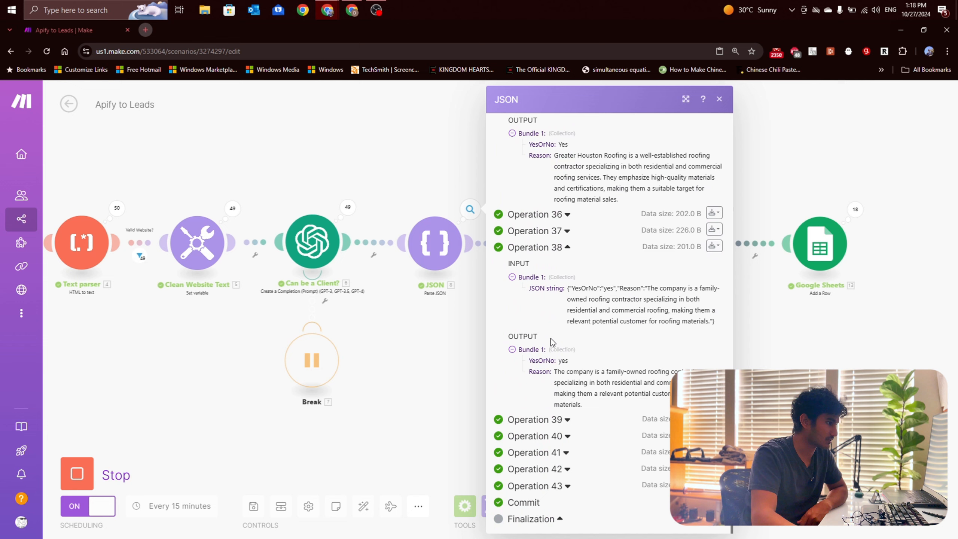
{"action": "left_click", "coordinate": [538, 436]}
{"action": "scroll", "coordinate": [543, 438], "scroll_direction": "down", "scroll_amount": 5}
{"action": "left_click", "coordinate": [539, 460]}
{"action": "scroll", "coordinate": [541, 453], "scroll_direction": "down", "scroll_amount": 5}
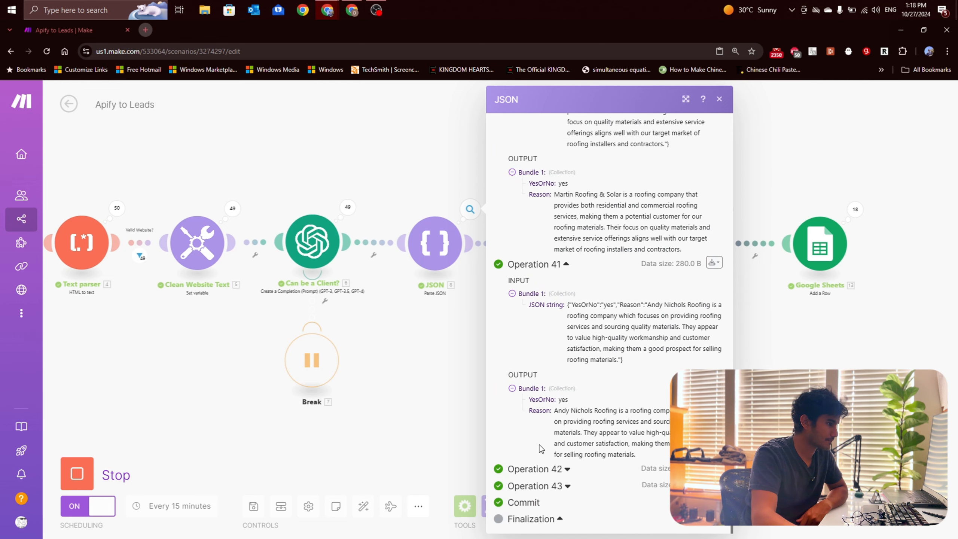
{"action": "left_click", "coordinate": [540, 486]}
{"action": "scroll", "coordinate": [547, 475], "scroll_direction": "down", "scroll_amount": 5}
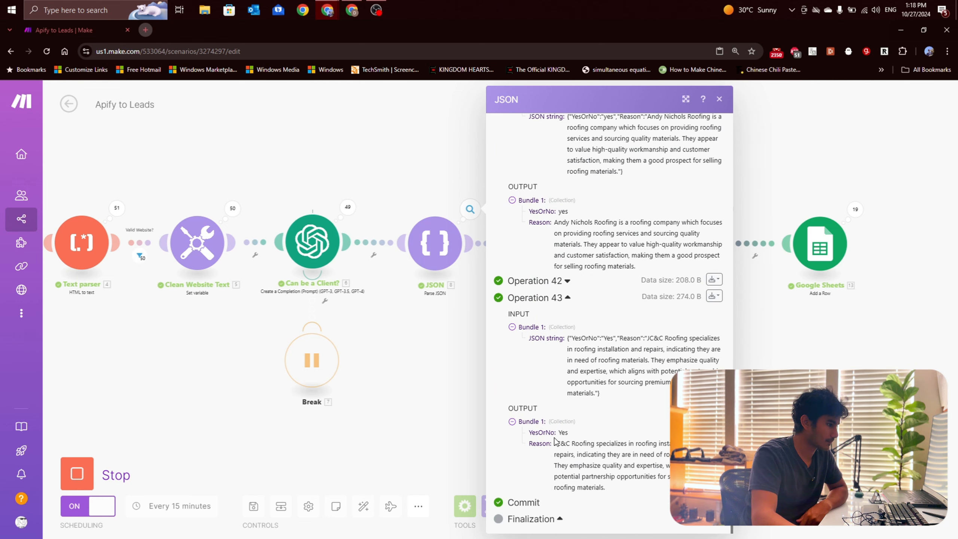
Step: Close the JSON log, follow the scenario to the Anymail finder module, and check its operation list
{"action": "scroll", "coordinate": [554, 438], "scroll_direction": "up", "scroll_amount": 15}
{"action": "left_click", "coordinate": [476, 398]}
{"action": "scroll", "coordinate": [584, 304], "scroll_direction": "up", "scroll_amount": 1}
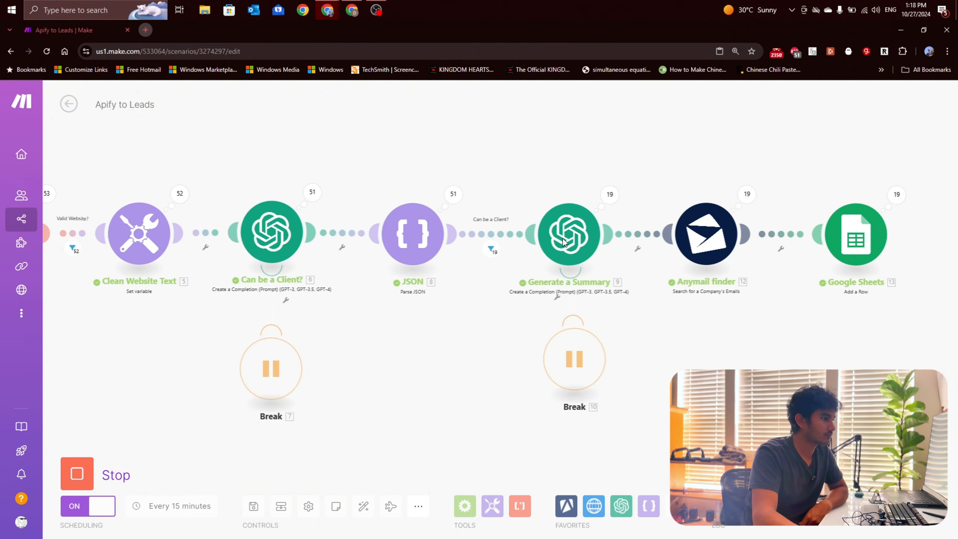
{"action": "scroll", "coordinate": [562, 238], "scroll_direction": "up", "scroll_amount": 1}
{"action": "scroll", "coordinate": [681, 276], "scroll_direction": "down", "scroll_amount": 1}
{"action": "left_click_drag", "start_coordinate": [732, 357], "coordinate": [652, 340]}
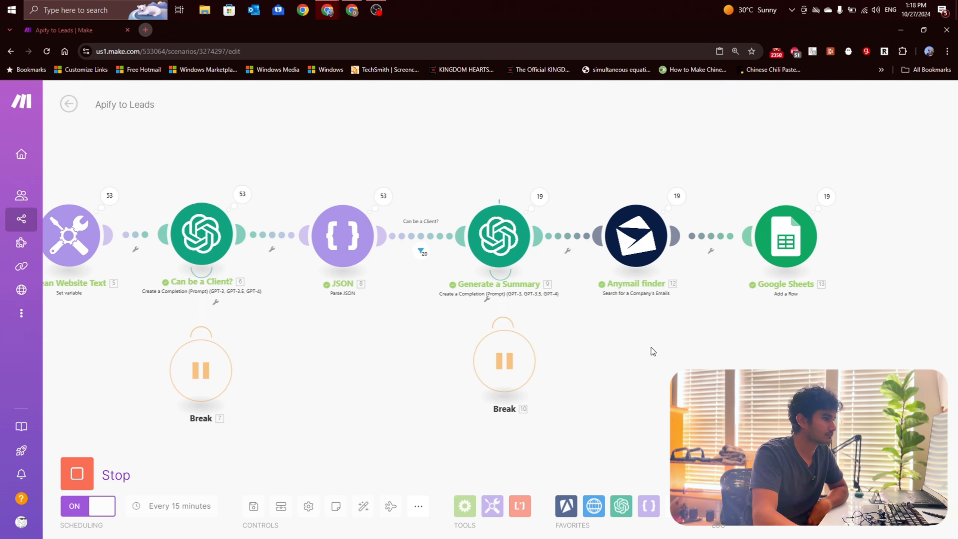
{"action": "left_click", "coordinate": [679, 196]}
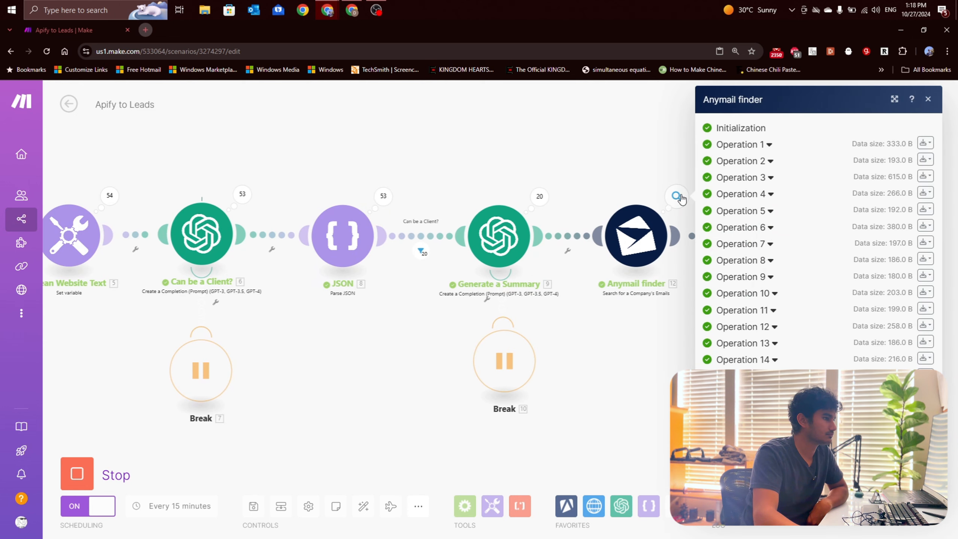
{"action": "left_click", "coordinate": [643, 351]}
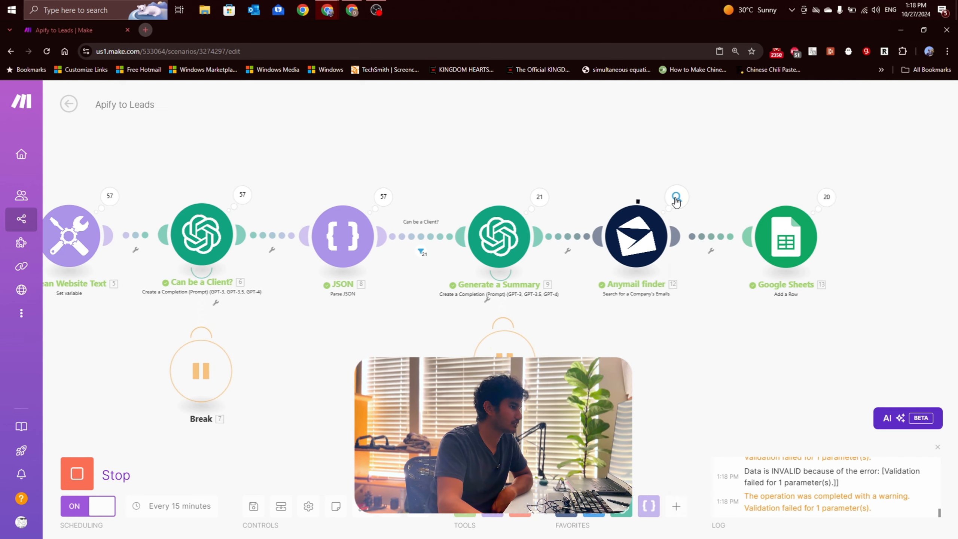
Step: Inspect Anymail finder operations 10 and 17, expanding the Results of Operation 17, then close the log
{"action": "left_click", "coordinate": [676, 196]}
{"action": "left_click", "coordinate": [738, 294]}
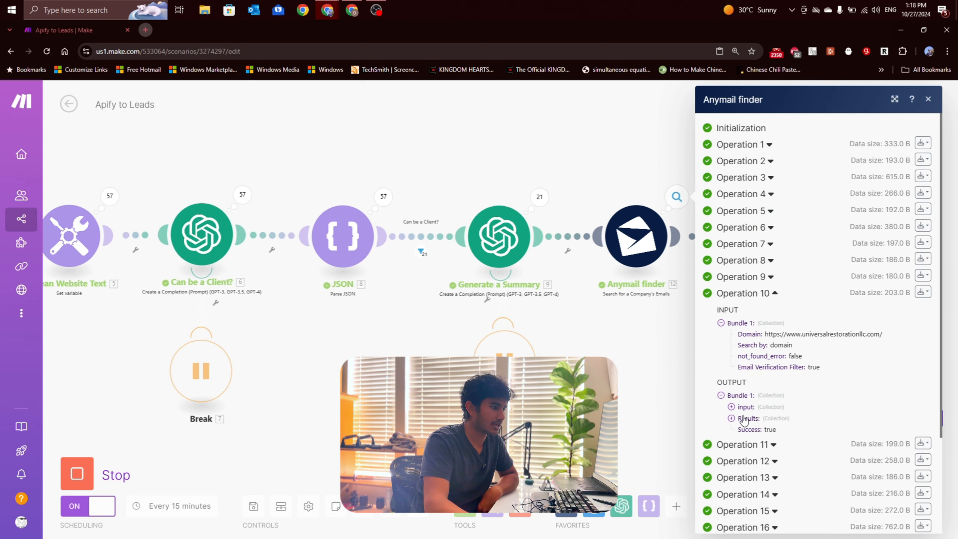
{"action": "scroll", "coordinate": [732, 407], "scroll_direction": "down", "scroll_amount": 2}
{"action": "left_click", "coordinate": [744, 443]}
{"action": "scroll", "coordinate": [743, 433], "scroll_direction": "down", "scroll_amount": 4}
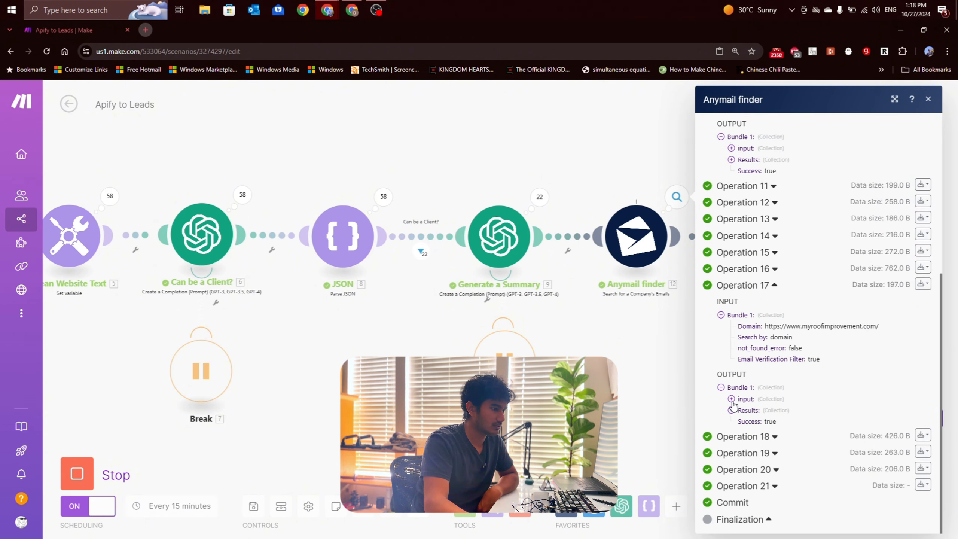
{"action": "left_click", "coordinate": [731, 411]}
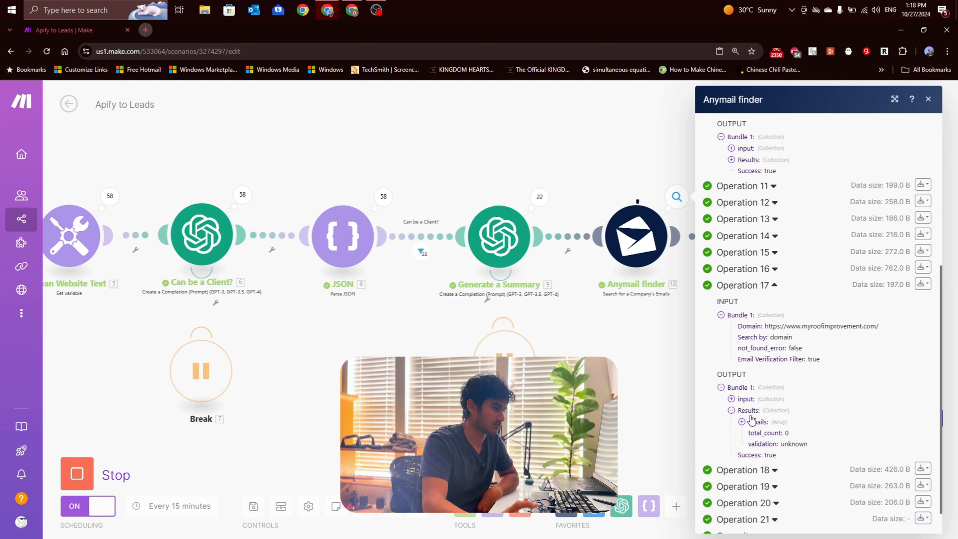
{"action": "left_click_drag", "start_coordinate": [618, 366], "coordinate": [323, 334]}
{"action": "scroll", "coordinate": [385, 318], "scroll_direction": "up", "scroll_amount": 1}
{"action": "left_click_drag", "start_coordinate": [389, 319], "coordinate": [294, 321]}
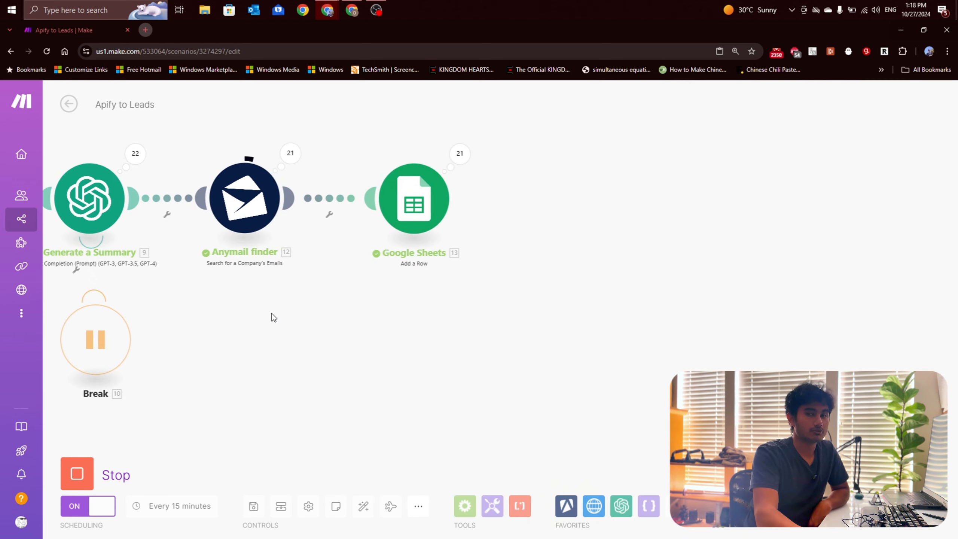
Step: Switch to the Sample Leads sheet and fill the Email 1 split formula from I9 down to I21
{"action": "left_click", "coordinate": [351, 9]}
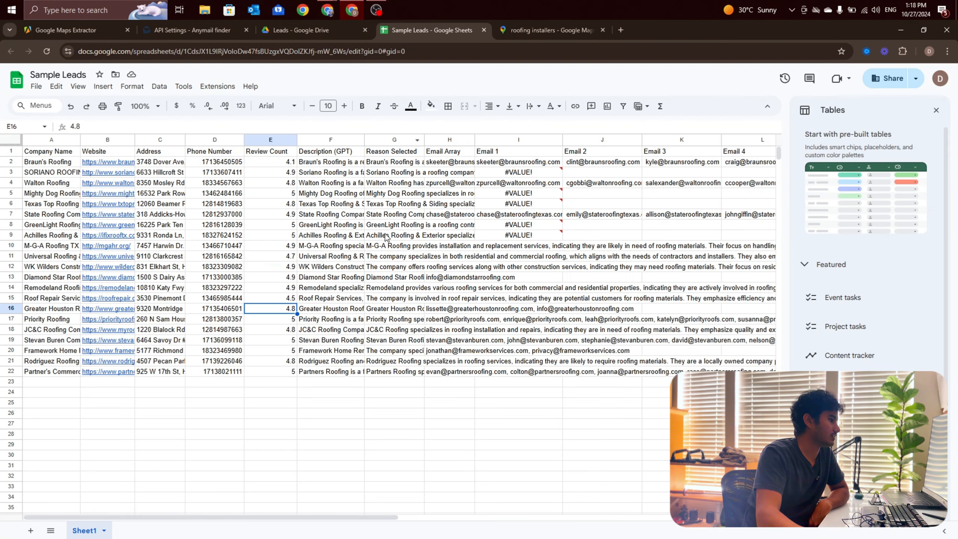
{"action": "left_click", "coordinate": [542, 232]}
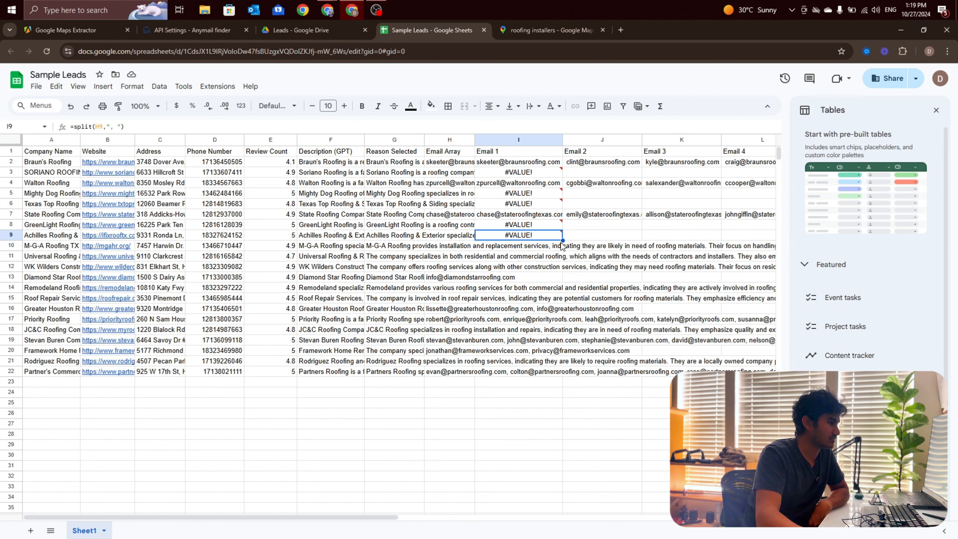
{"action": "left_click_drag", "start_coordinate": [563, 240], "coordinate": [557, 362]}
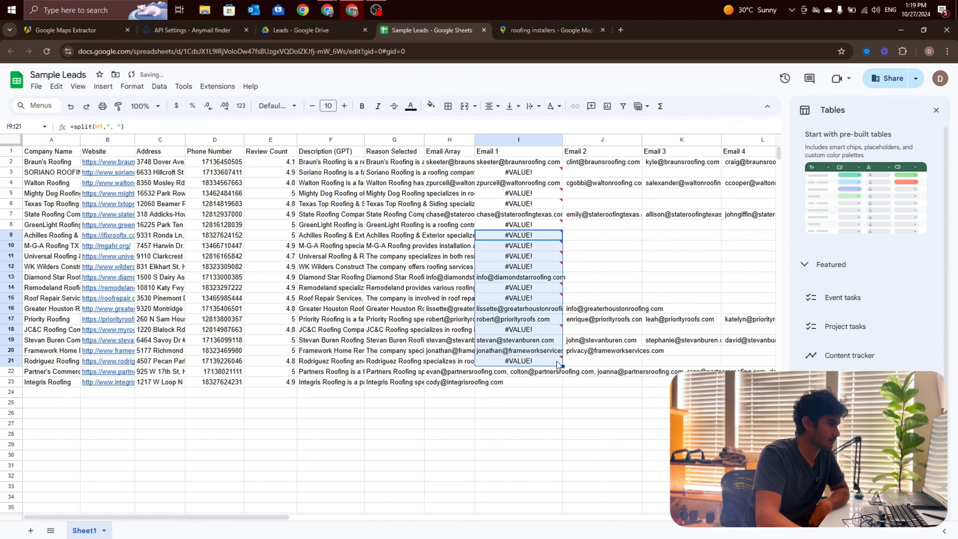
{"action": "left_click", "coordinate": [567, 283]}
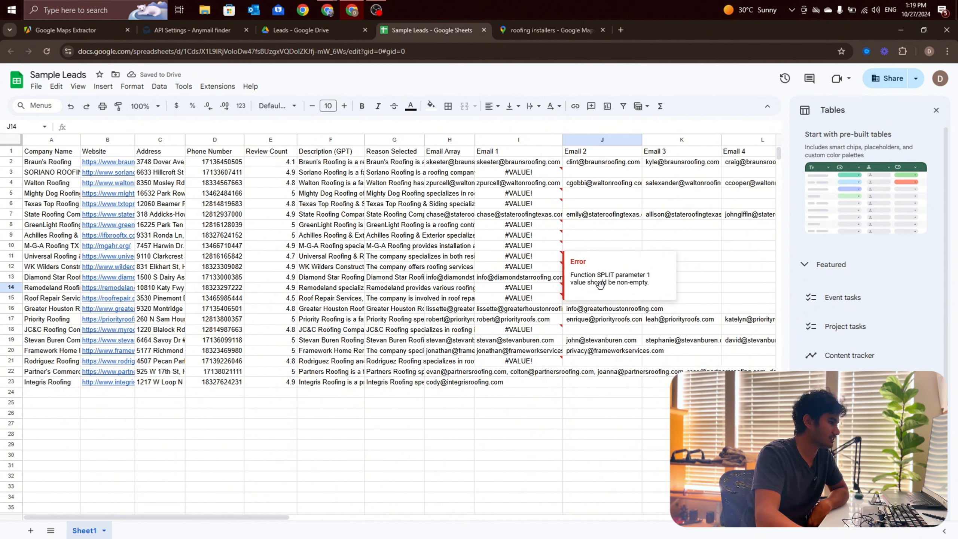
{"action": "left_click", "coordinate": [534, 457]}
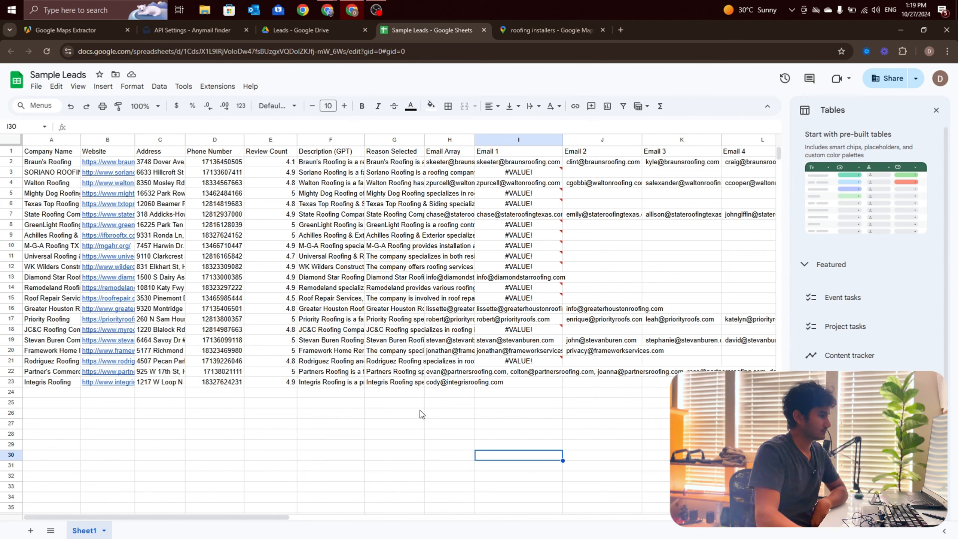
Step: Switch back to Make and view the whole Apify to Leads scenario until its run ends
{"action": "left_click_drag", "start_coordinate": [273, 513], "coordinate": [242, 518]}
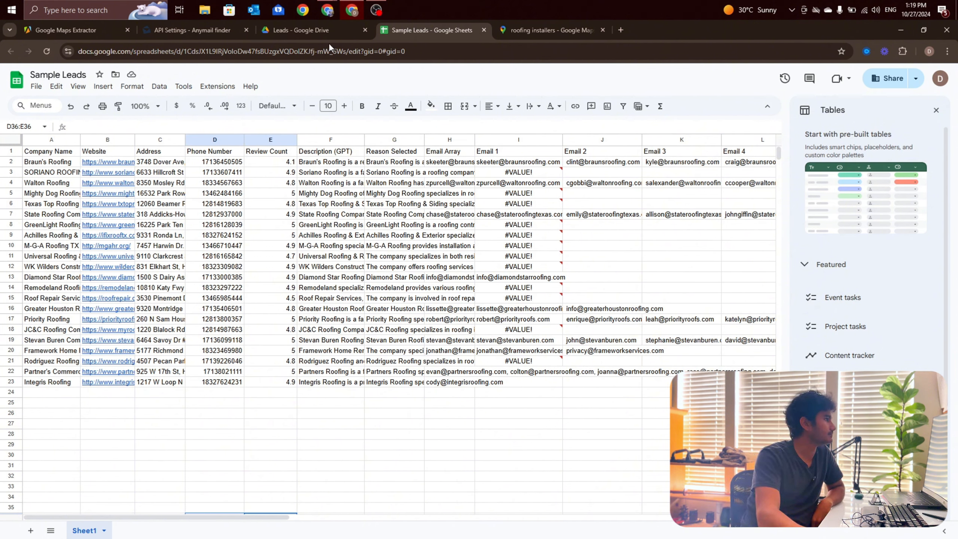
{"action": "left_click", "coordinate": [325, 11]}
{"action": "left_click", "coordinate": [328, 12]}
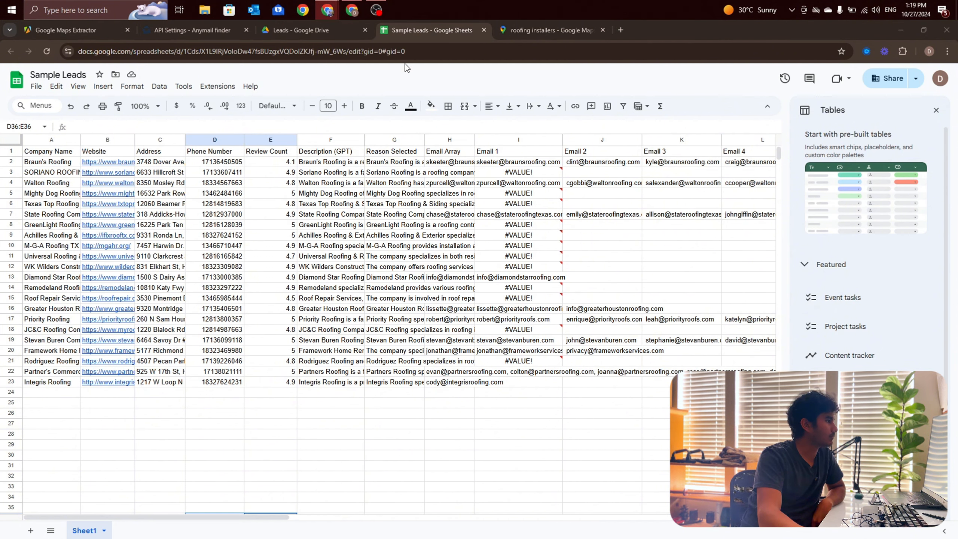
{"action": "left_click", "coordinate": [327, 11]}
{"action": "left_click", "coordinate": [259, 69]}
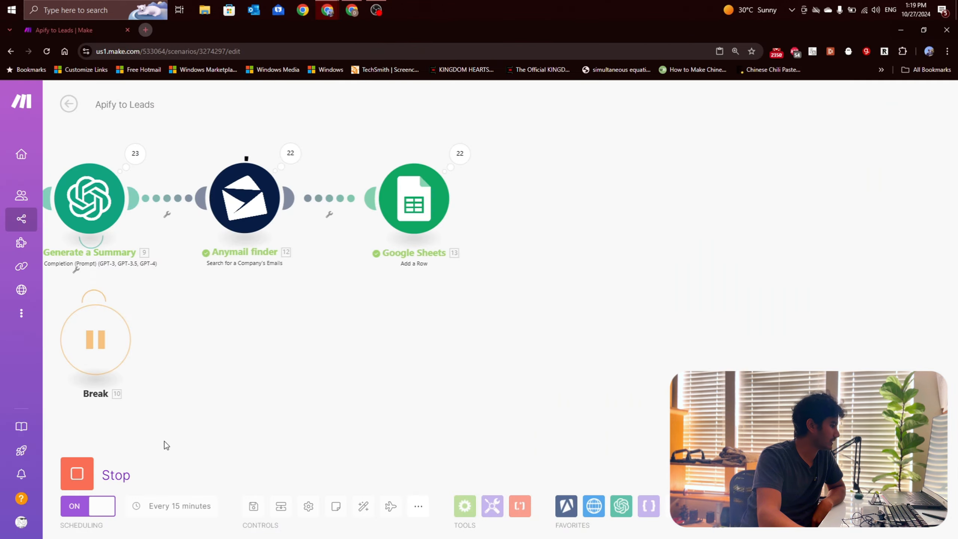
{"action": "scroll", "coordinate": [490, 371], "scroll_direction": "down", "scroll_amount": 5}
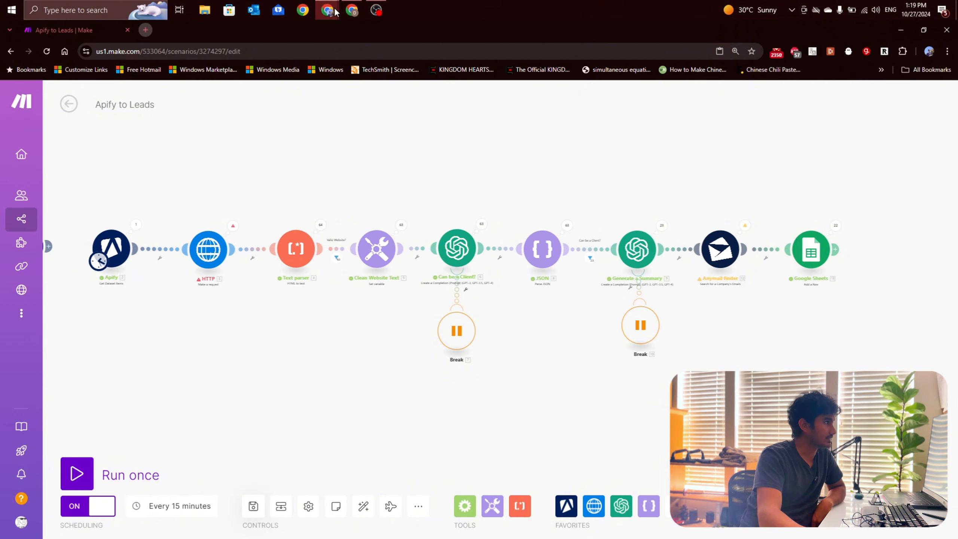
Step: Return to the Sample Leads sheet and fill the Email 1 split formula from I21 down to I23
{"action": "left_click", "coordinate": [352, 9]}
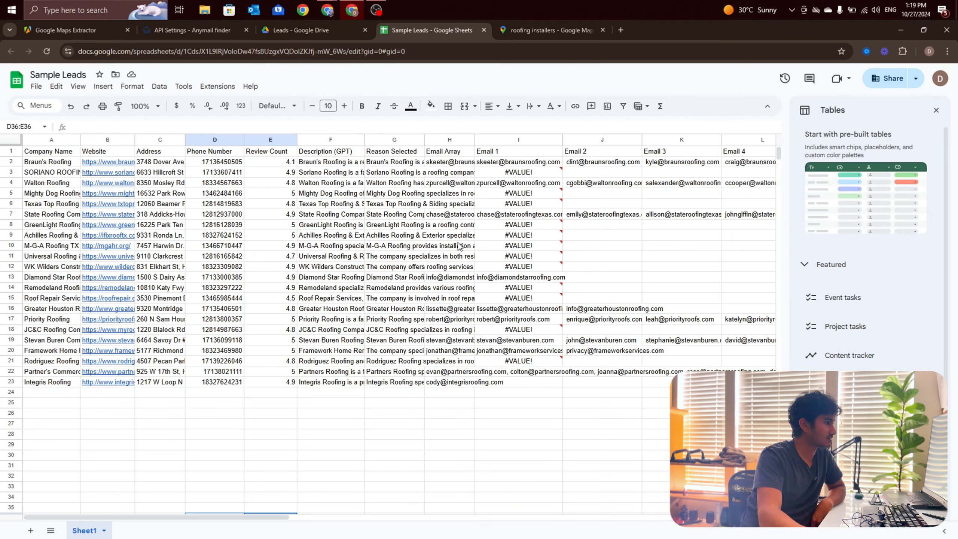
{"action": "left_click", "coordinate": [536, 364]}
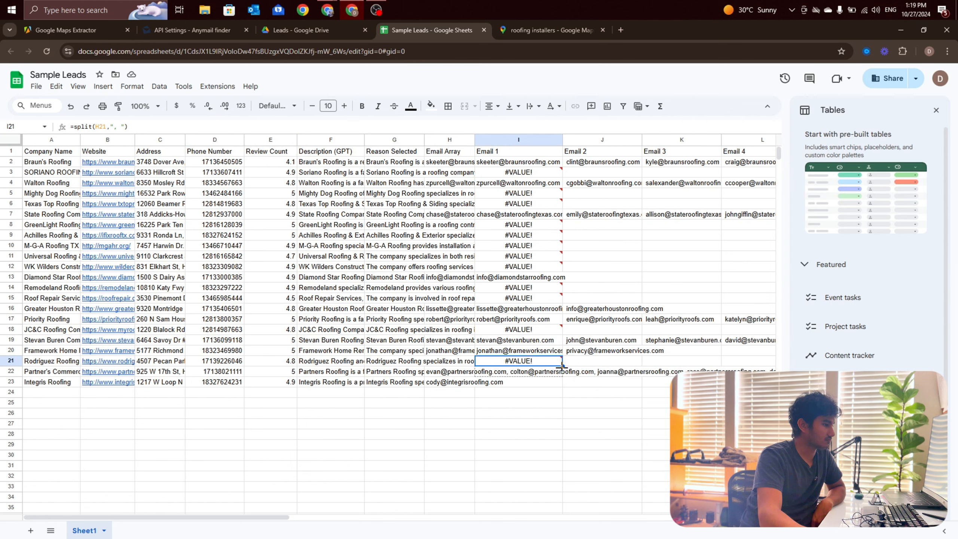
{"action": "left_click_drag", "start_coordinate": [563, 366], "coordinate": [557, 390]}
{"action": "left_click", "coordinate": [548, 413]}
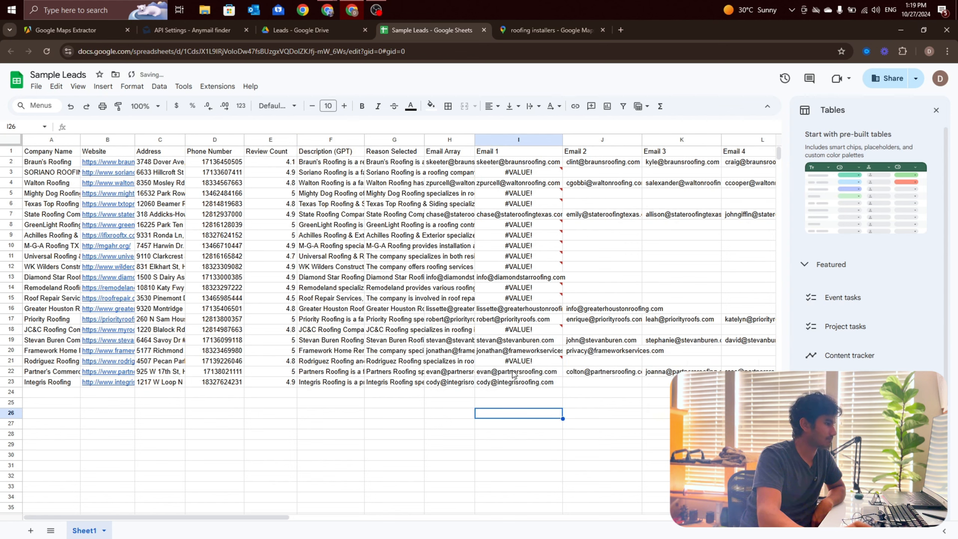
Step: Create a filter on the header row and sort the leads A to Z by the Email 1 column
{"action": "left_click", "coordinate": [14, 152]}
{"action": "left_click", "coordinate": [137, 89]}
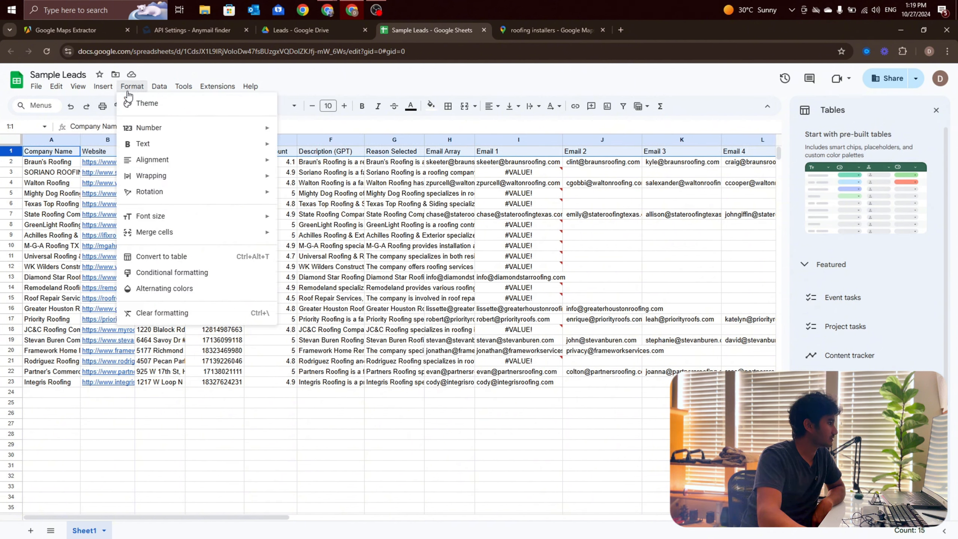
{"action": "mouse_move", "coordinate": [159, 87]}
{"action": "left_click", "coordinate": [182, 144]}
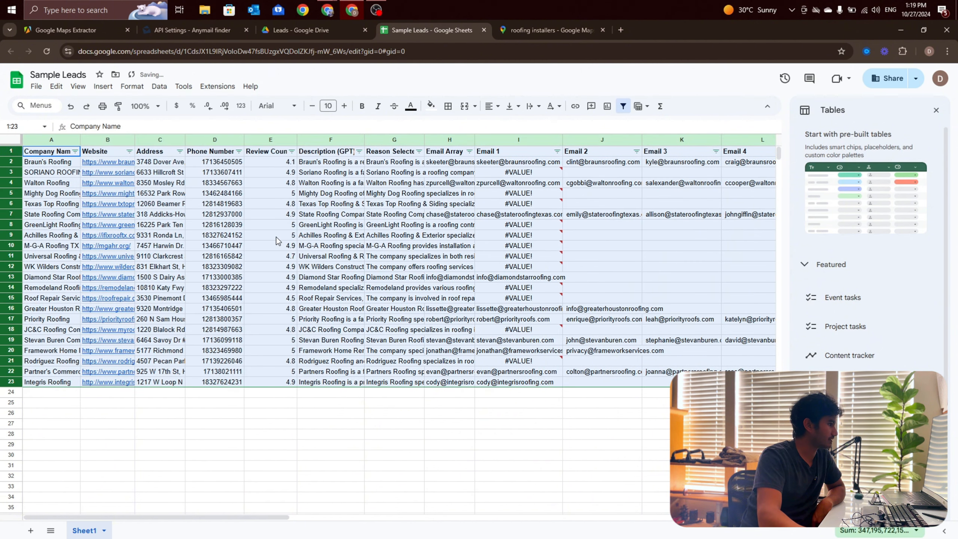
{"action": "left_click", "coordinate": [399, 422]}
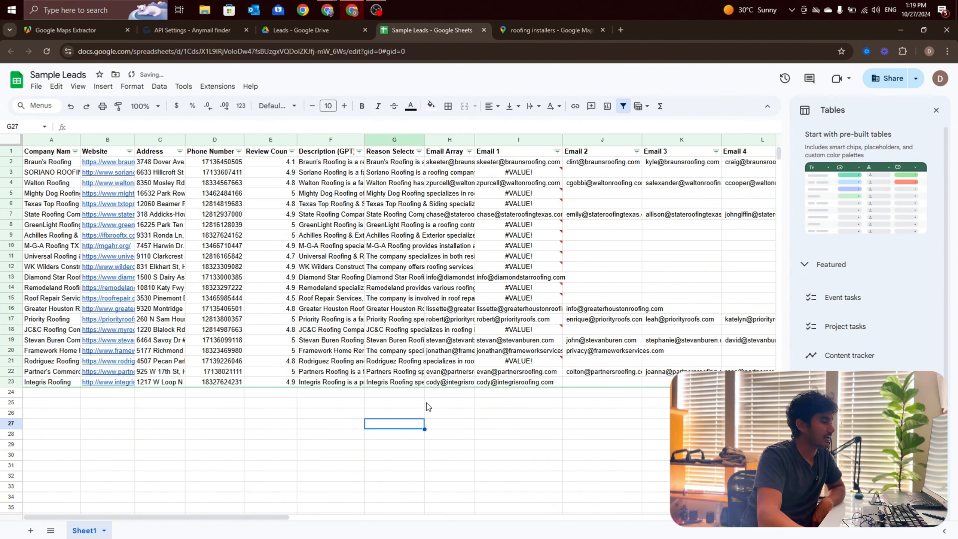
{"action": "left_click", "coordinate": [557, 152]}
{"action": "left_click", "coordinate": [540, 167]}
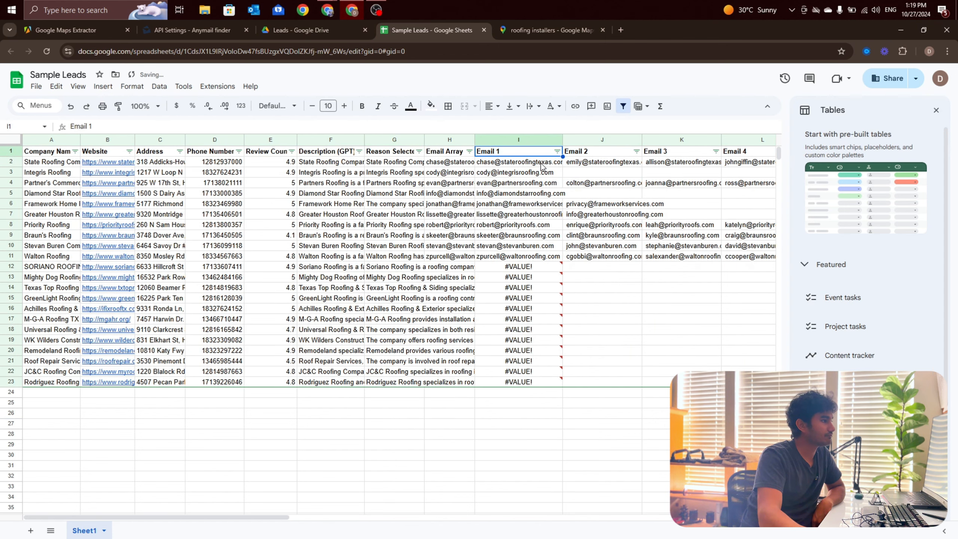
Step: Review the sorted lead rows with emails from Email 1 back to Company Name, then the rows without emails
{"action": "left_click", "coordinate": [539, 445]}
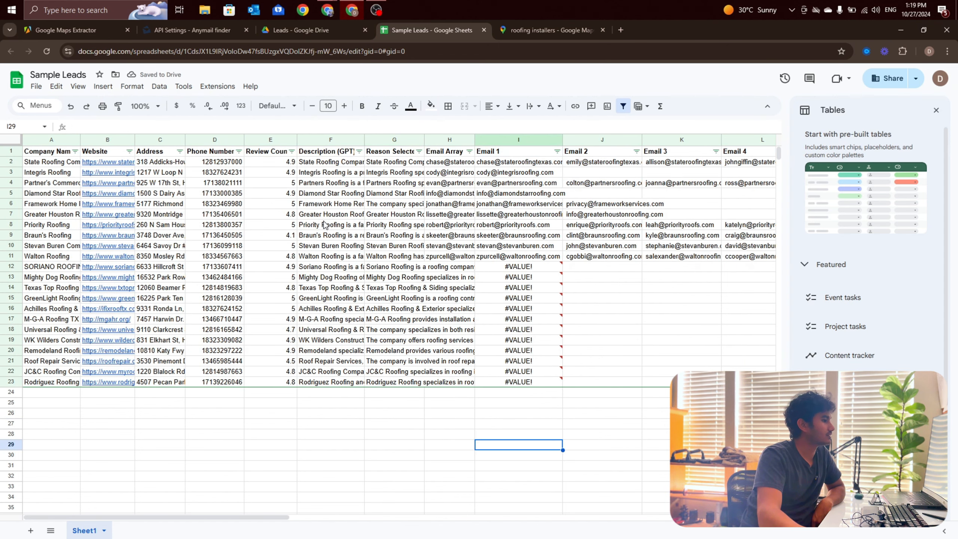
{"action": "left_click_drag", "start_coordinate": [499, 163], "coordinate": [506, 254]}
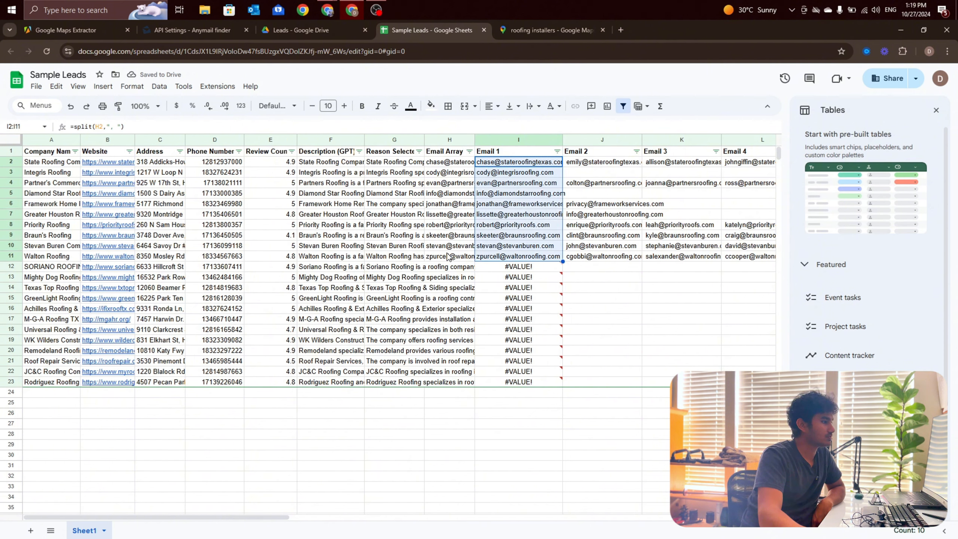
{"action": "left_click_drag", "start_coordinate": [448, 257], "coordinate": [53, 153]}
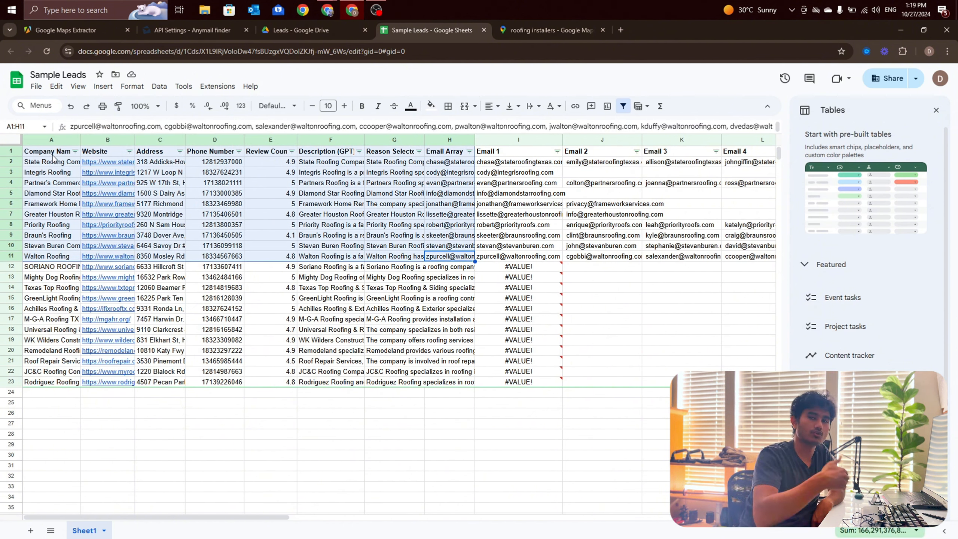
{"action": "left_click_drag", "start_coordinate": [225, 267], "coordinate": [241, 420]}
{"action": "left_click", "coordinate": [236, 454]}
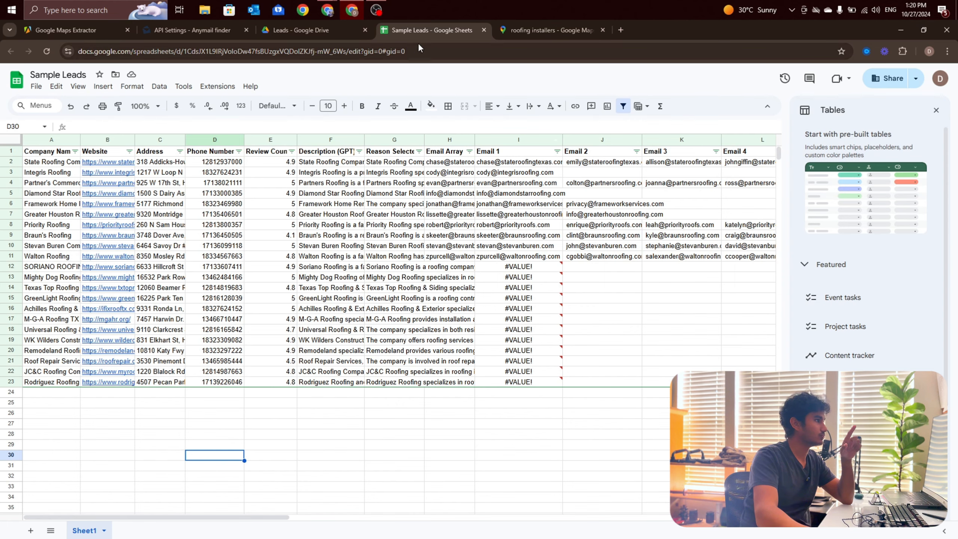
Step: Switch to the Make scenario and clear the Dataset ID of the Apify Get Dataset Items module
{"action": "left_click", "coordinate": [352, 10]}
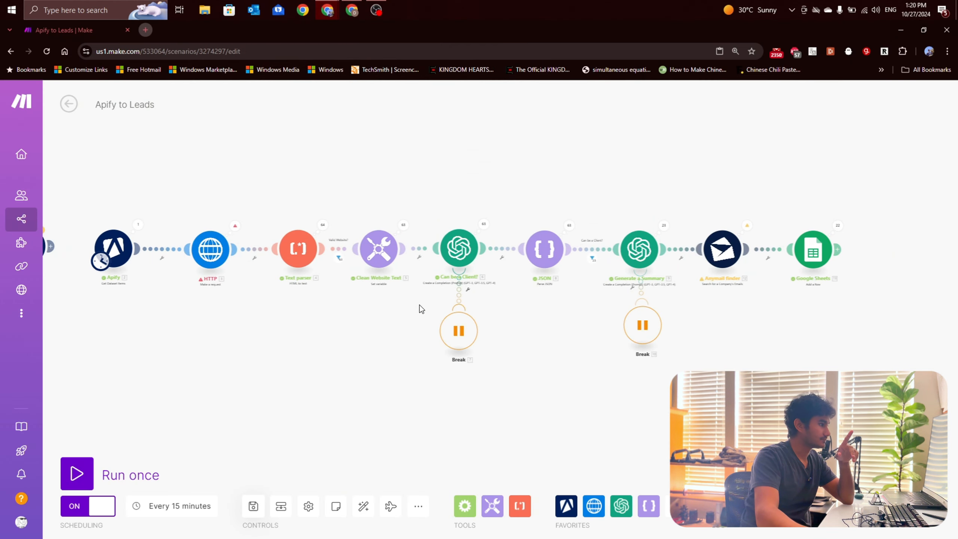
{"action": "scroll", "coordinate": [421, 309], "scroll_direction": "down", "scroll_amount": 3}
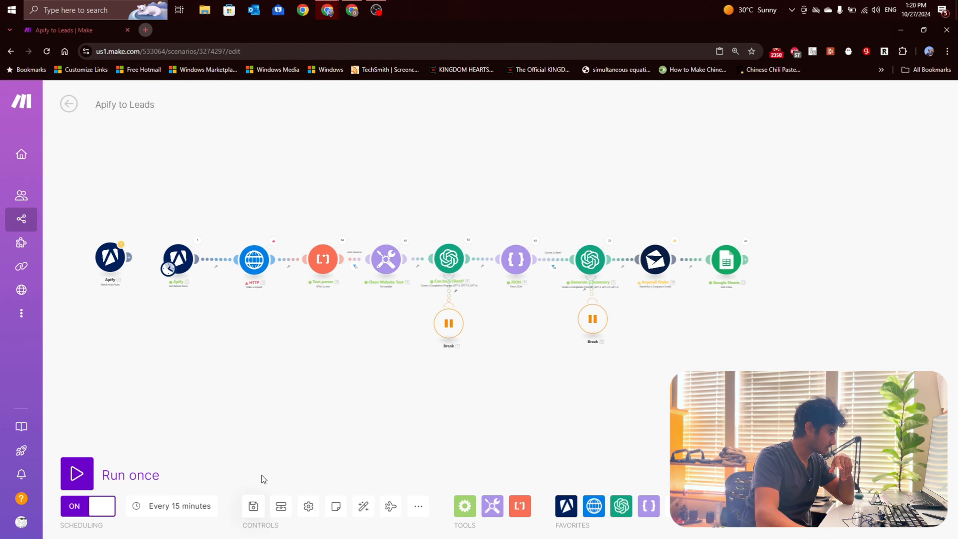
{"action": "scroll", "coordinate": [303, 357], "scroll_direction": "up", "scroll_amount": 4}
{"action": "left_click", "coordinate": [243, 201]}
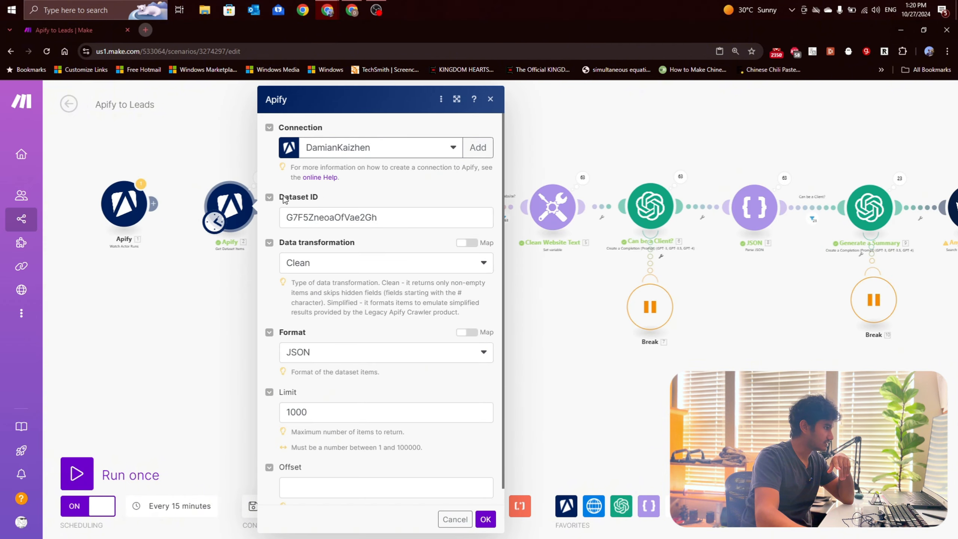
{"action": "double_click", "coordinate": [308, 215]}
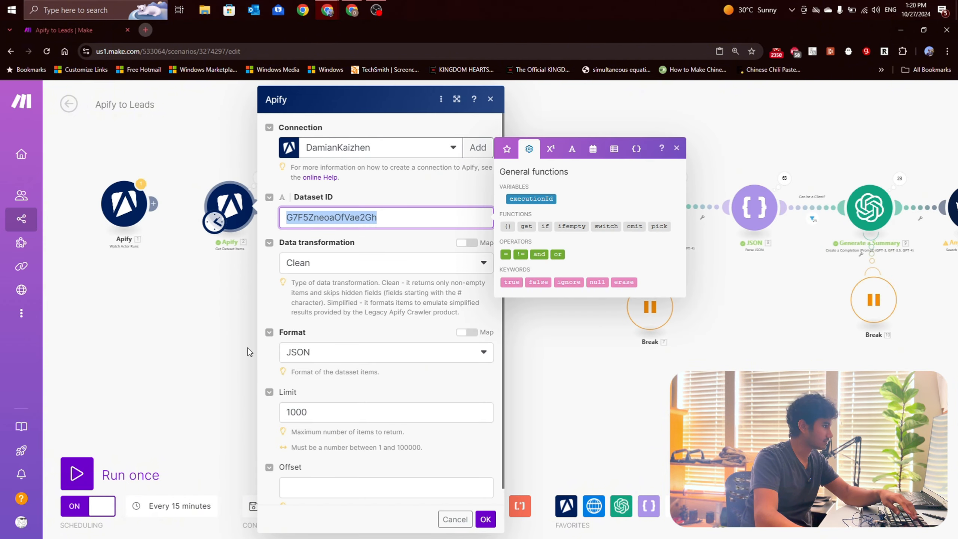
{"action": "key", "text": "BackSpace"}
{"action": "left_click", "coordinate": [205, 305]}
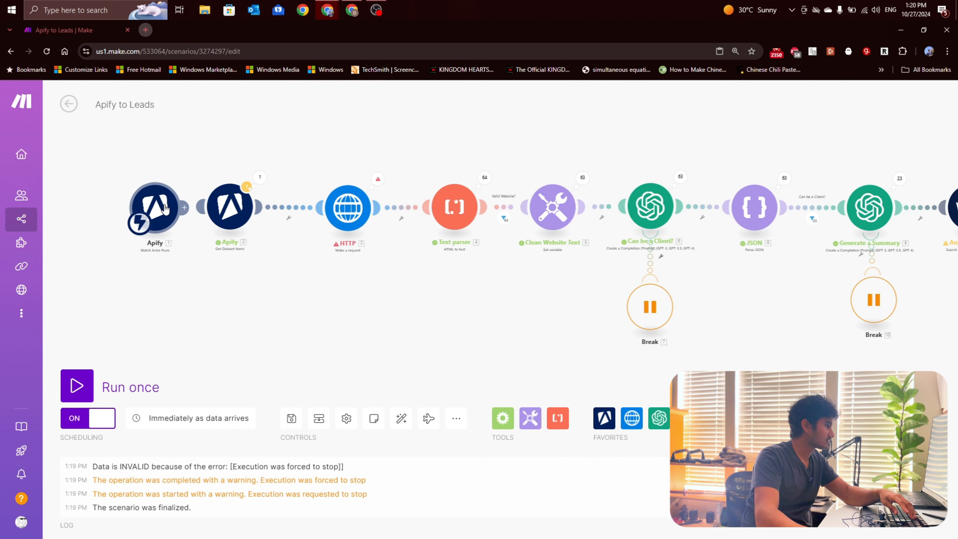
Step: Connect the Apify Watch Actor Runs trigger to the Get Dataset Items module and check both modules' settings
{"action": "left_click_drag", "start_coordinate": [203, 204], "coordinate": [212, 206]}
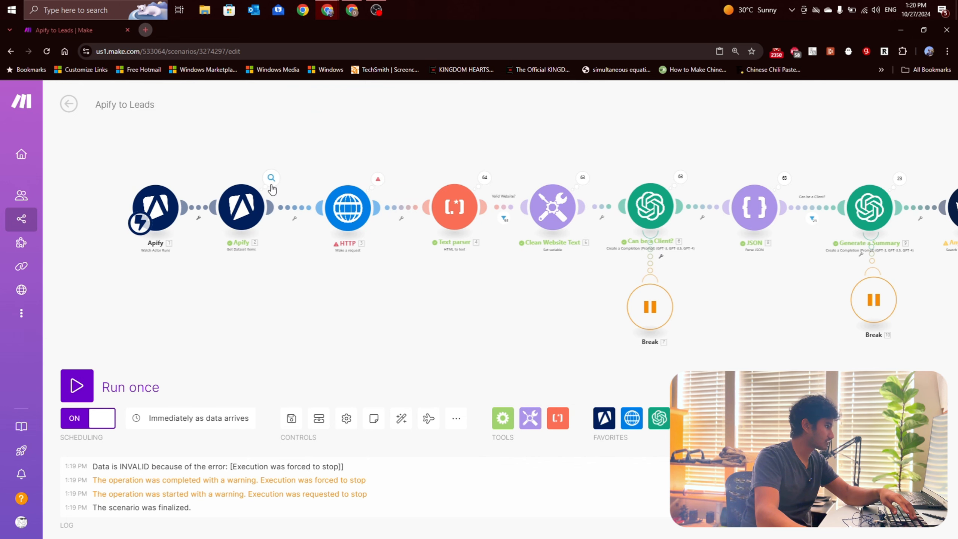
{"action": "left_click", "coordinate": [237, 220]}
{"action": "left_click", "coordinate": [322, 217]}
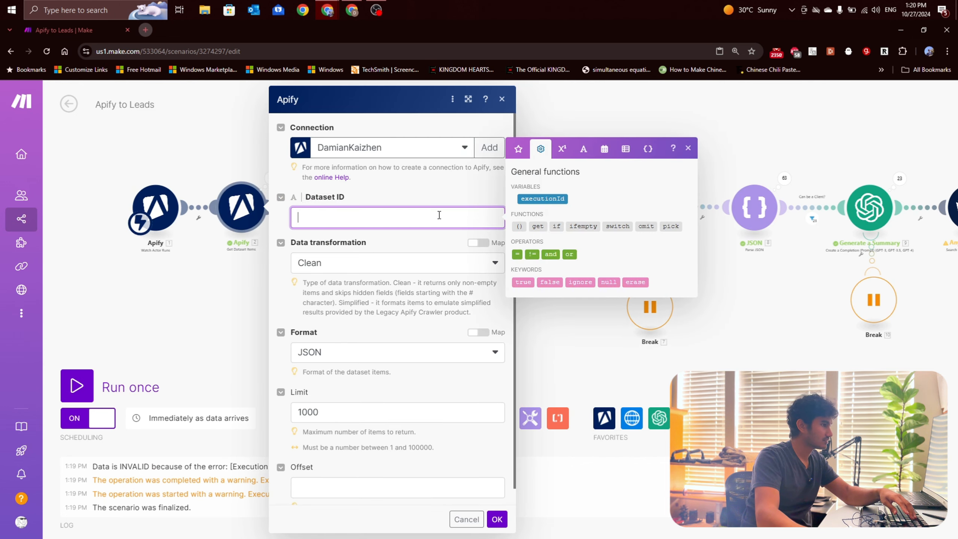
{"action": "left_click", "coordinate": [182, 265]}
{"action": "left_click", "coordinate": [155, 207]}
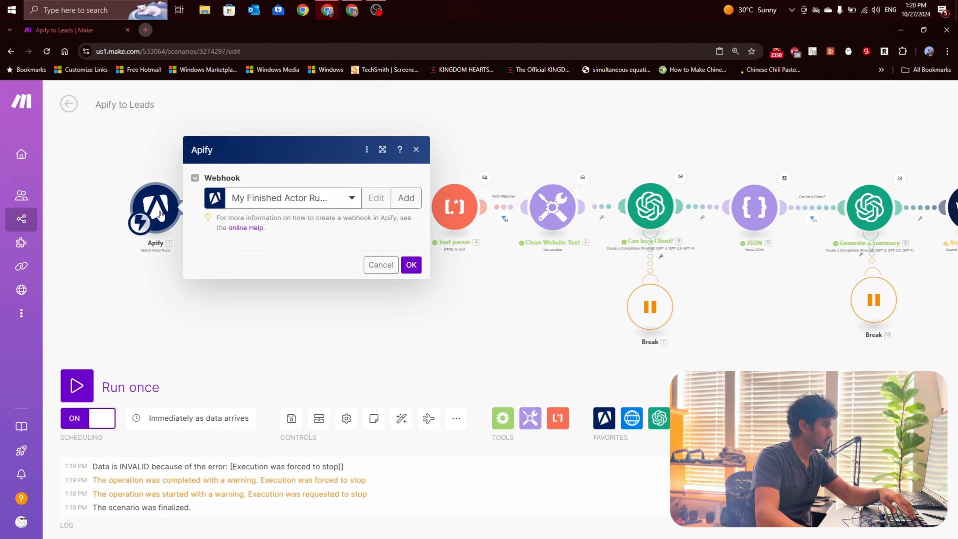
{"action": "left_click", "coordinate": [405, 278]}
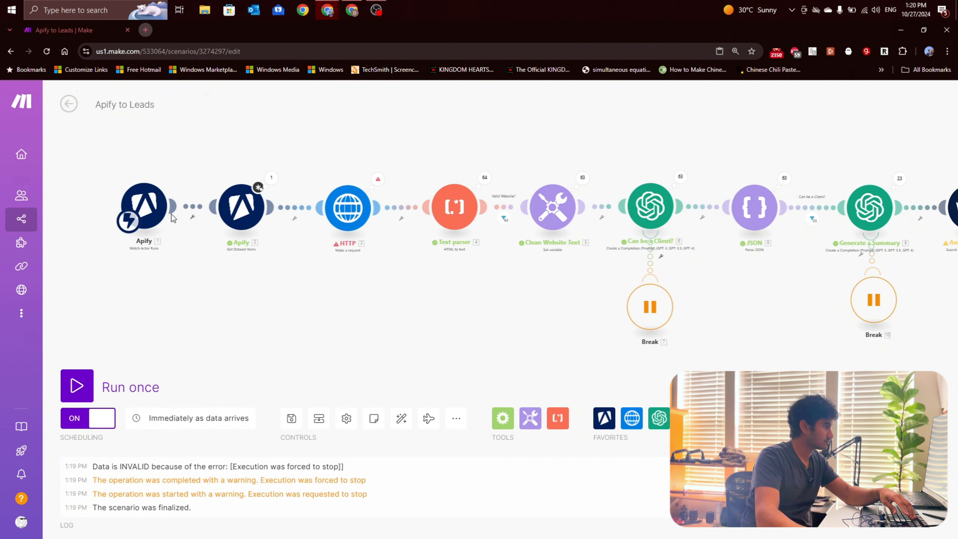
Step: Enter the placeholder kl as the Dataset ID of the Get Dataset Items module and save its settings
{"action": "right_click", "coordinate": [159, 203]}
{"action": "left_click", "coordinate": [184, 227]}
{"action": "left_click", "coordinate": [241, 211]}
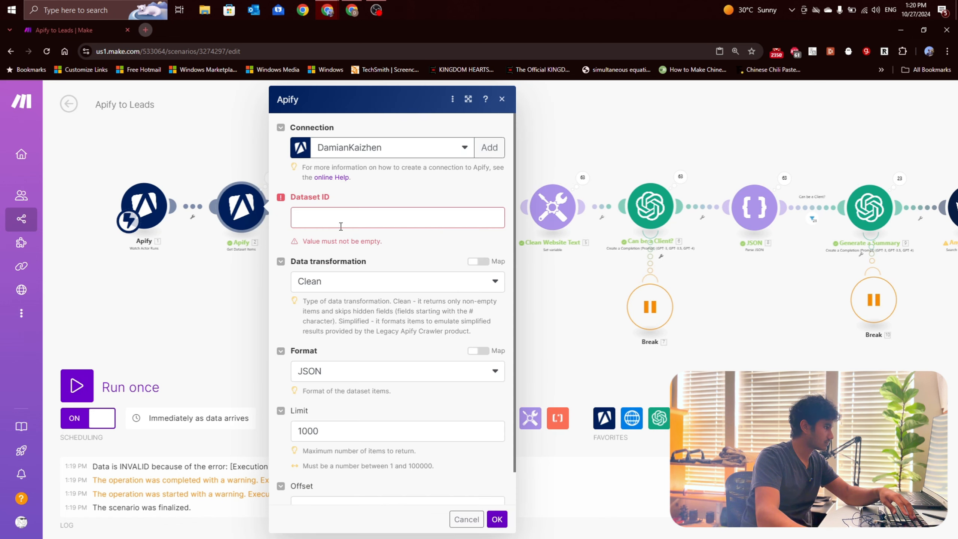
{"action": "left_click", "coordinate": [297, 218]}
{"action": "type", "text": "kl"}
{"action": "left_click", "coordinate": [496, 520]}
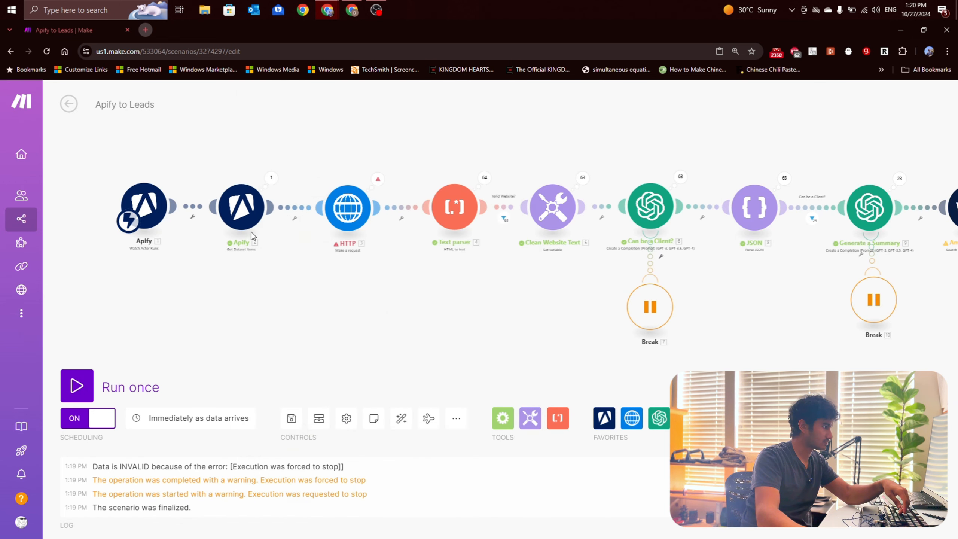
Step: Map the Get Dataset Items module's Dataset ID to defaultDatasetId from Watch Actor Runs, replacing the placeholder
{"action": "left_click", "coordinate": [241, 207]}
{"action": "double_click", "coordinate": [298, 217]}
{"action": "key", "text": "BackSpace"}
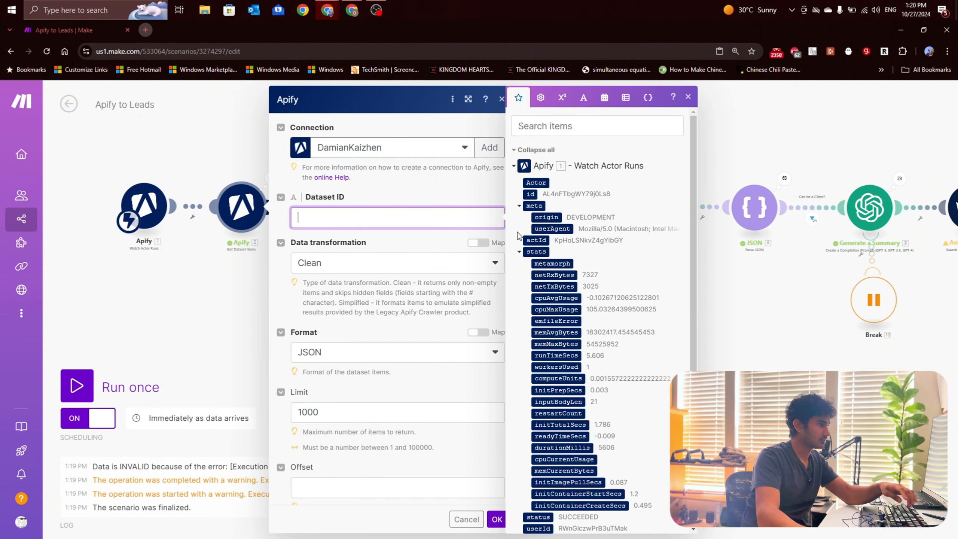
{"action": "scroll", "coordinate": [594, 453], "scroll_direction": "down", "scroll_amount": 5}
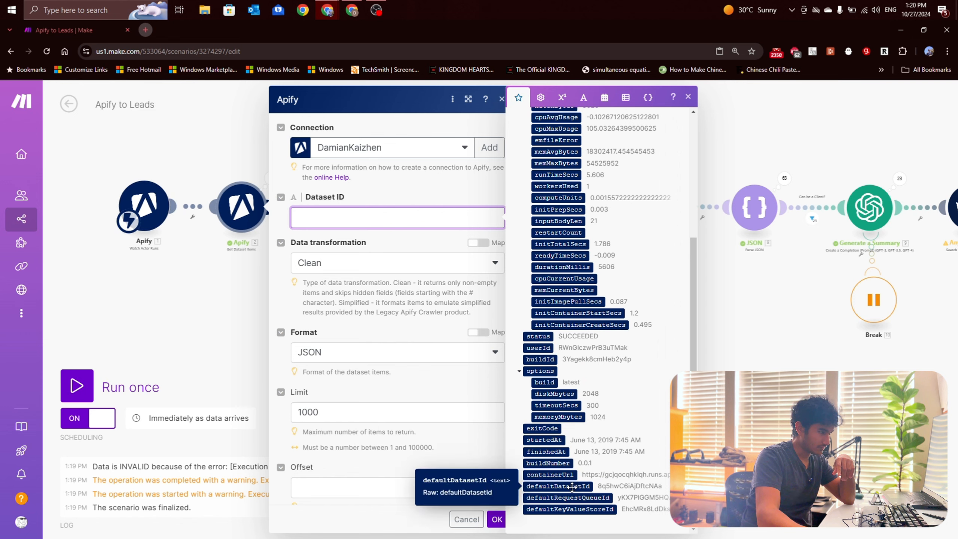
{"action": "left_click", "coordinate": [568, 486]}
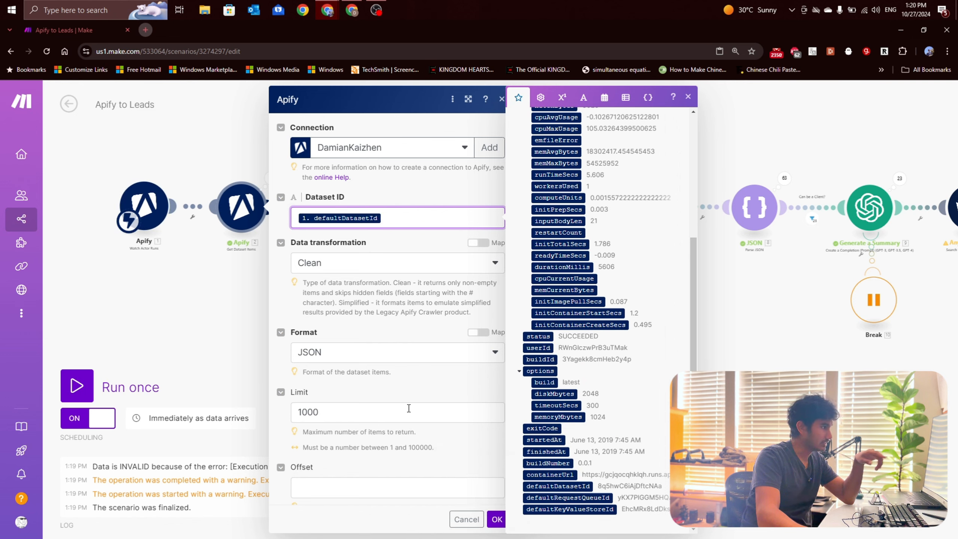
{"action": "left_click", "coordinate": [490, 520]}
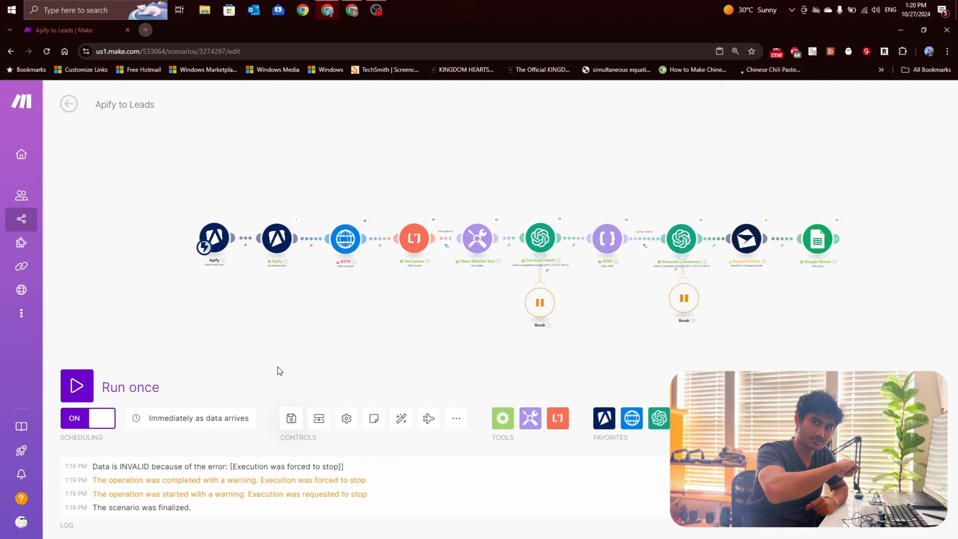
Step: Leave the Apify to Leads scenario and open Run Apify Search from the Lead Generation folder in the editor
{"action": "left_click", "coordinate": [68, 103]}
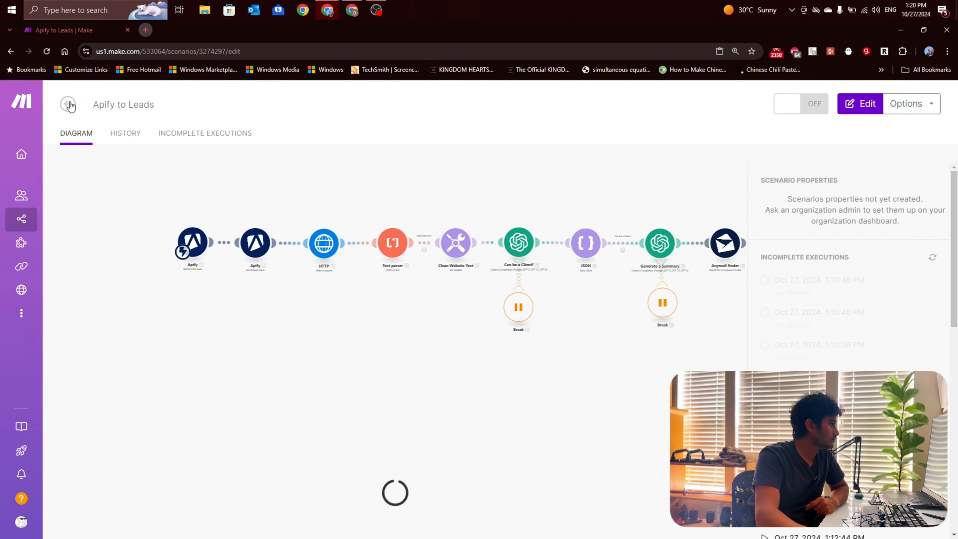
{"action": "left_click", "coordinate": [68, 103]}
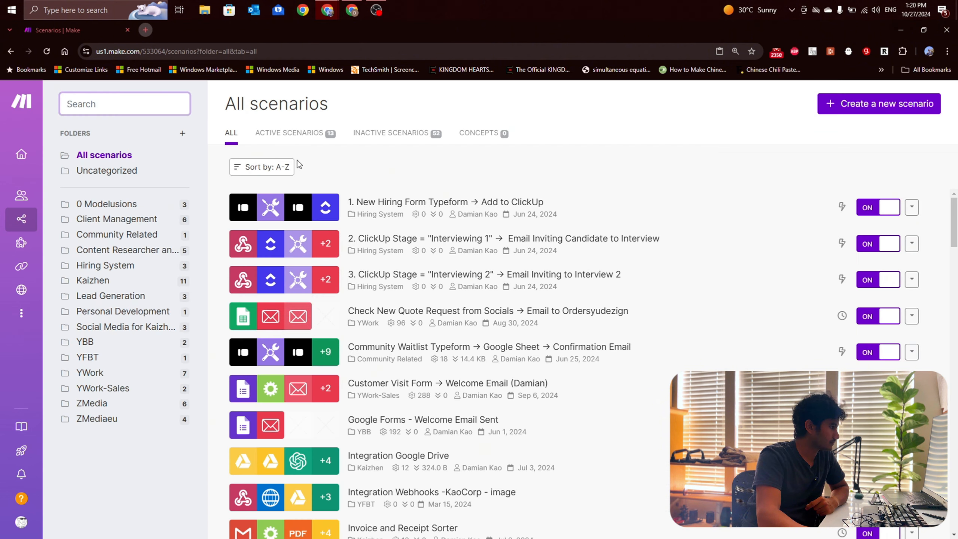
{"action": "left_click", "coordinate": [129, 302]}
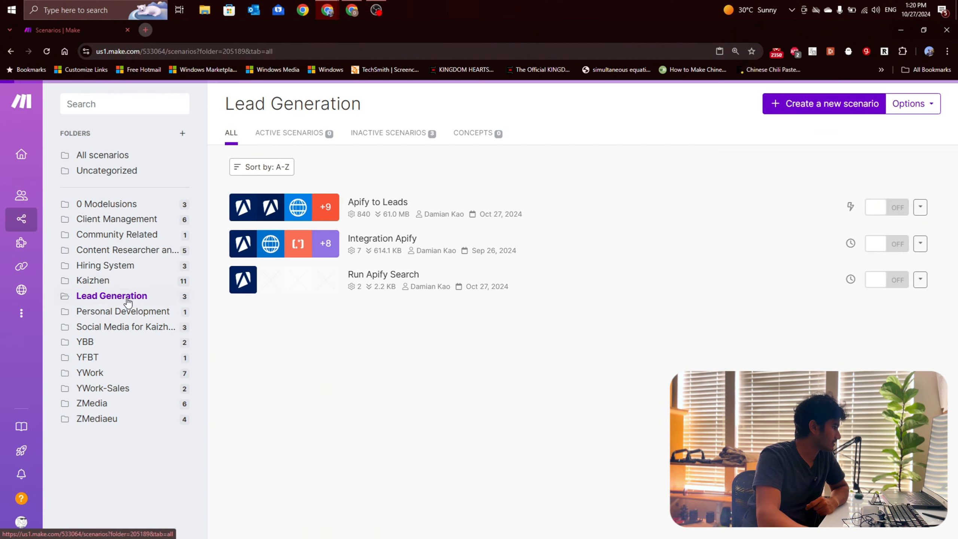
{"action": "left_click", "coordinate": [293, 288]}
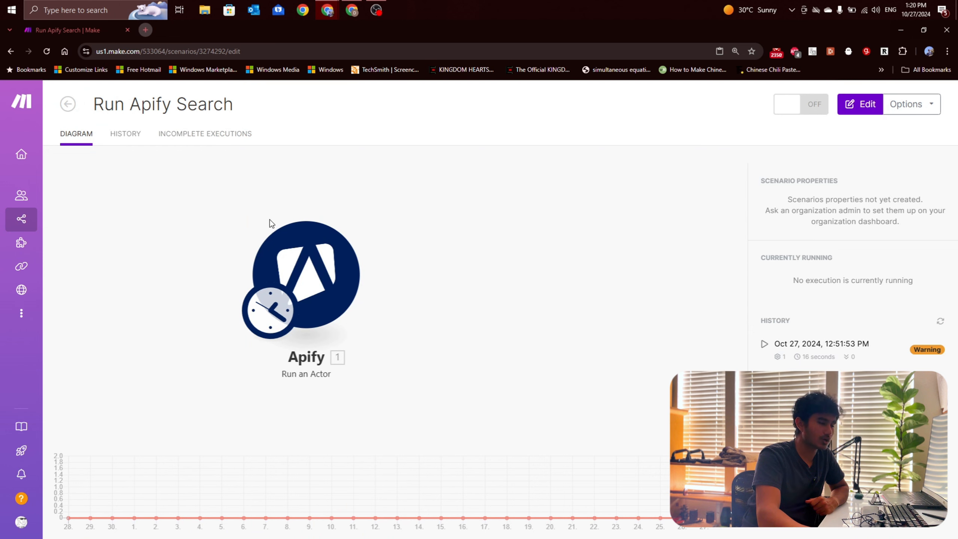
{"action": "left_click", "coordinate": [332, 271]}
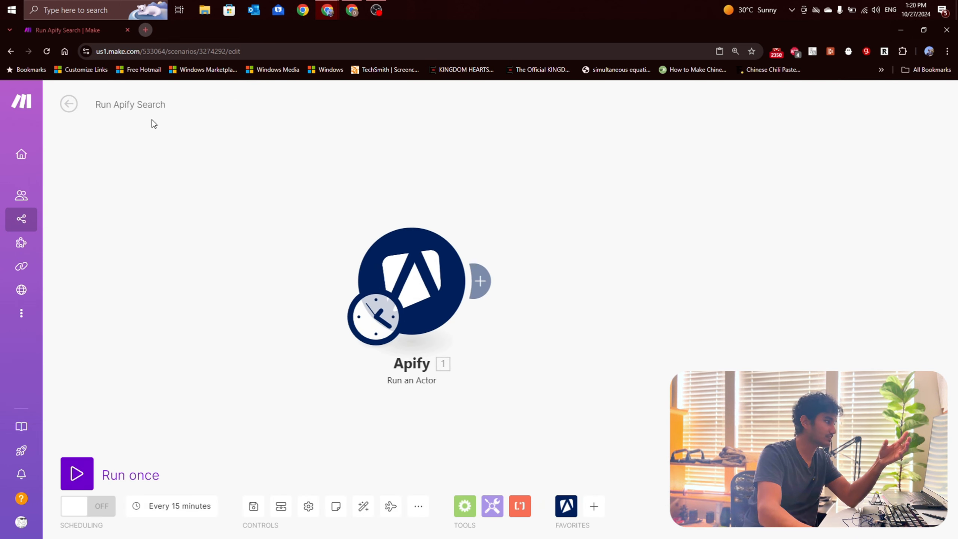
Step: Return to the Lead Generation folder and reopen the Apify to Leads scenario
{"action": "left_click", "coordinate": [68, 104]}
{"action": "left_click", "coordinate": [68, 106]}
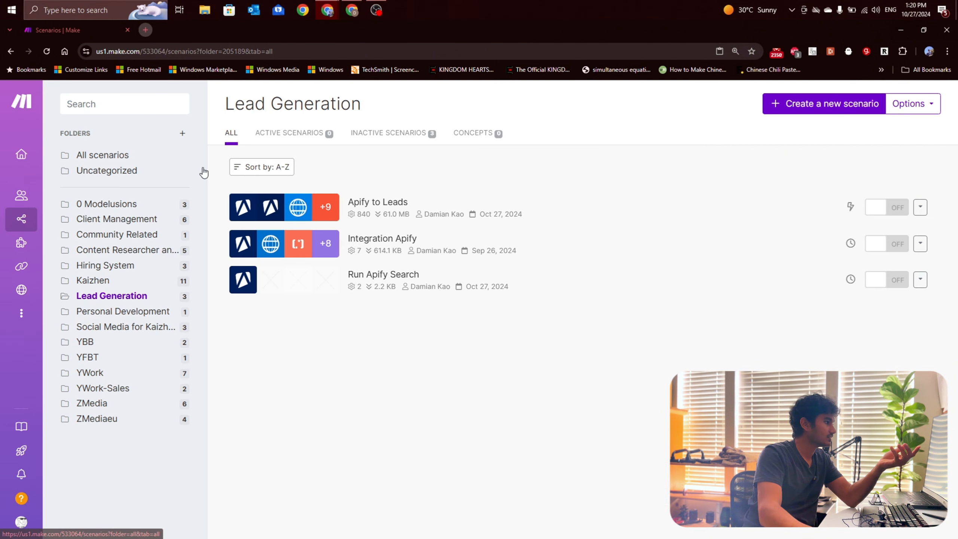
{"action": "left_click", "coordinate": [457, 214]}
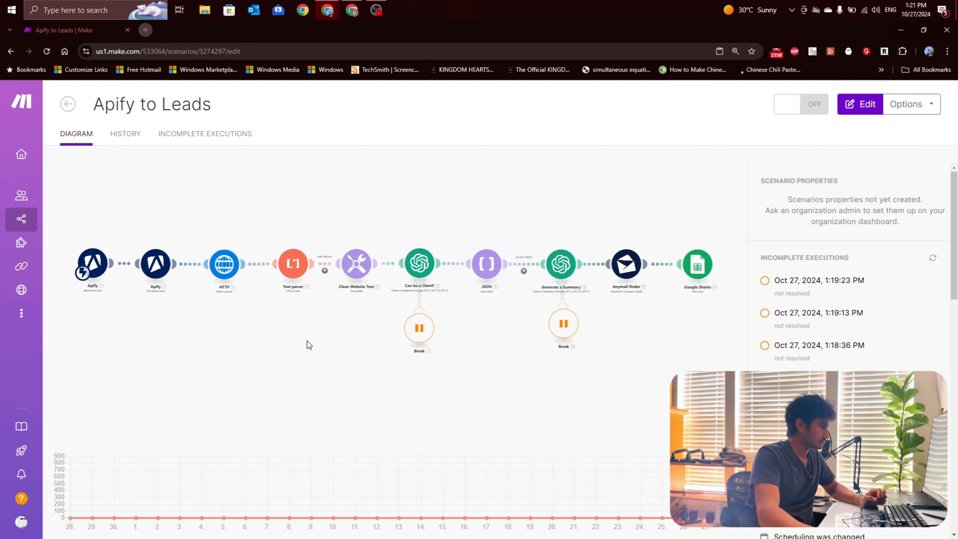
{"action": "right_click", "coordinate": [90, 30]}
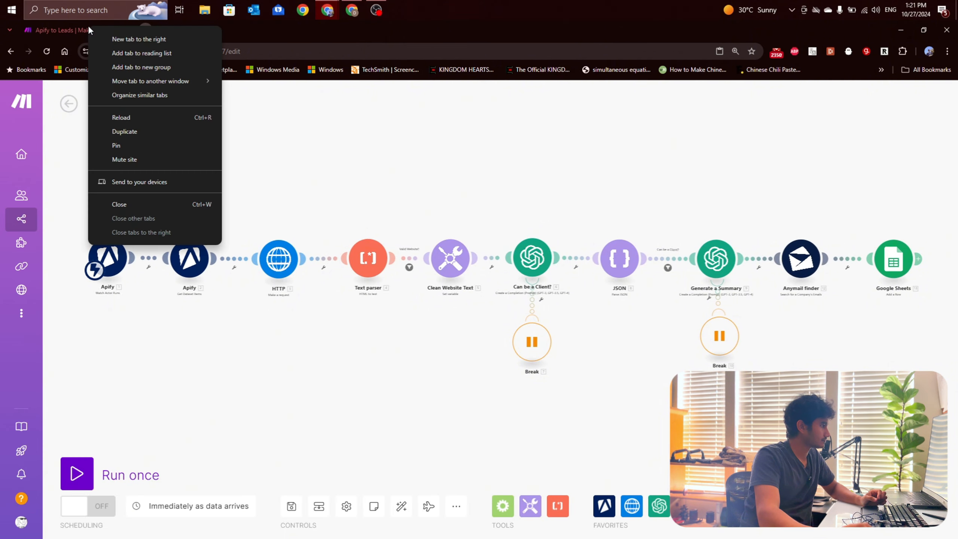
{"action": "left_click", "coordinate": [334, 168]}
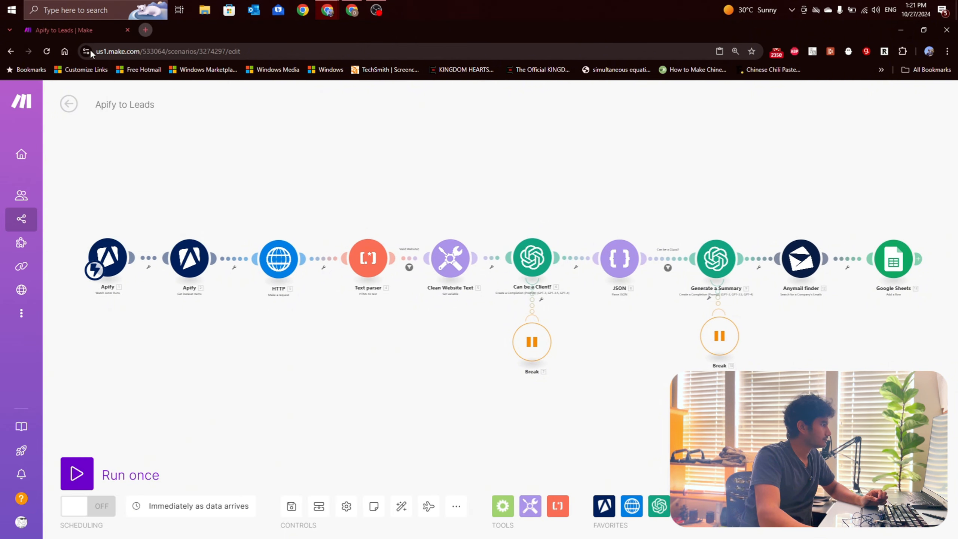
{"action": "right_click", "coordinate": [71, 31]}
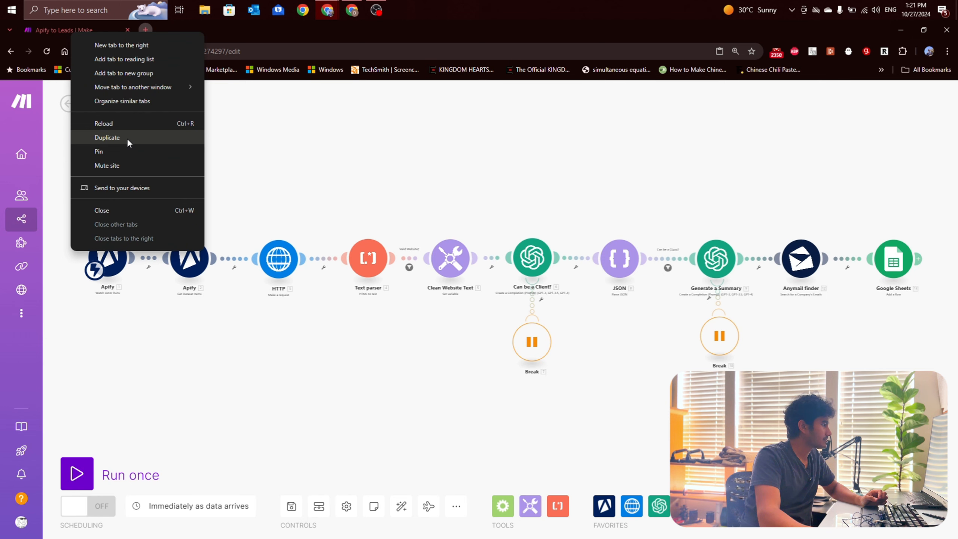
{"action": "left_click", "coordinate": [318, 164]}
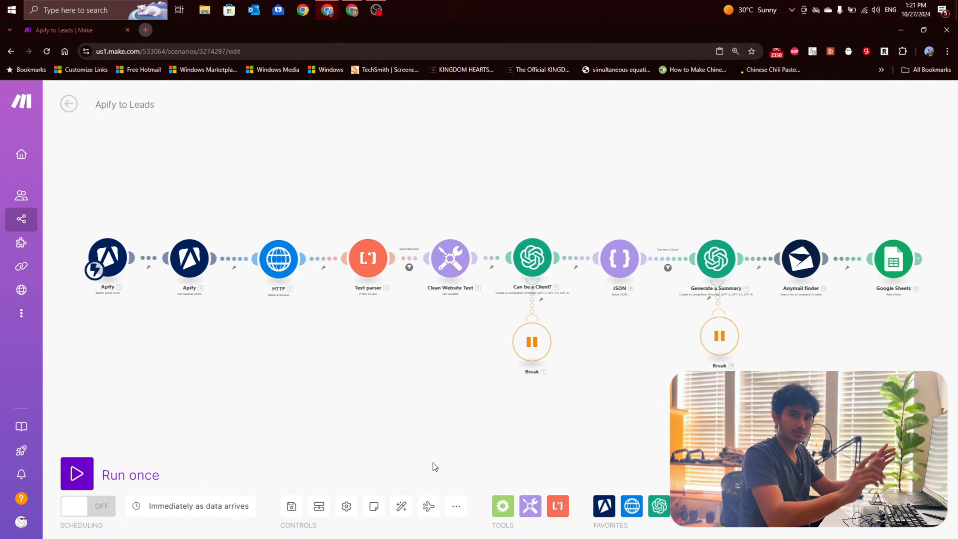
{"action": "left_click", "coordinate": [455, 505]}
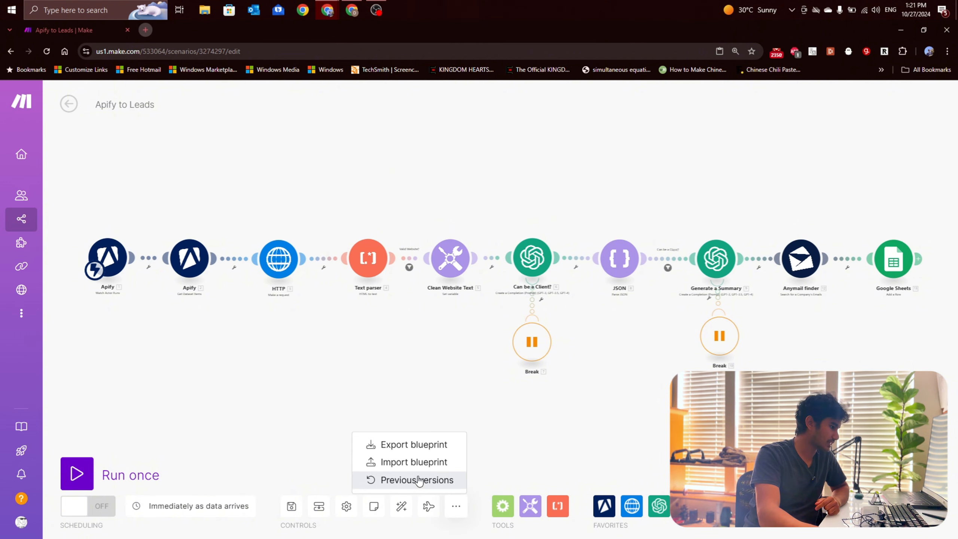
{"action": "left_click", "coordinate": [536, 438]}
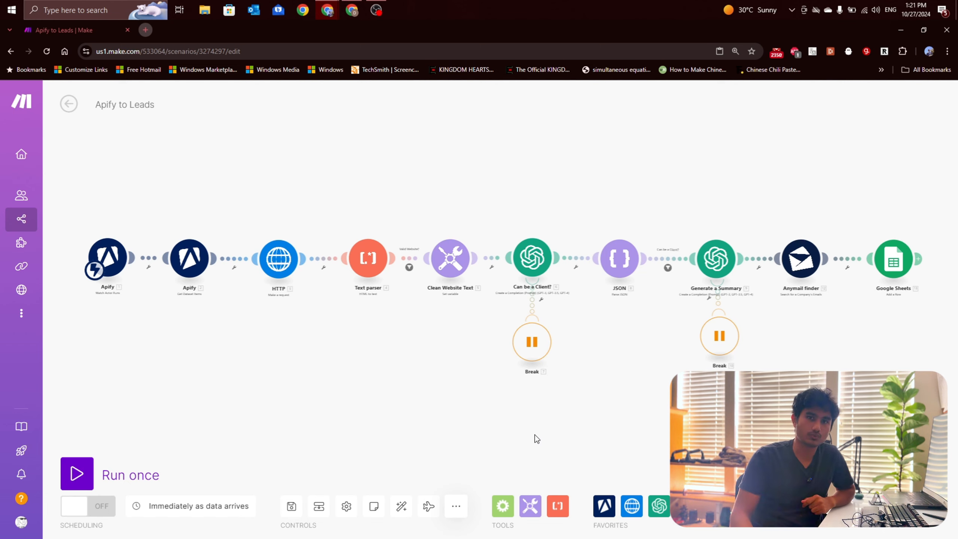